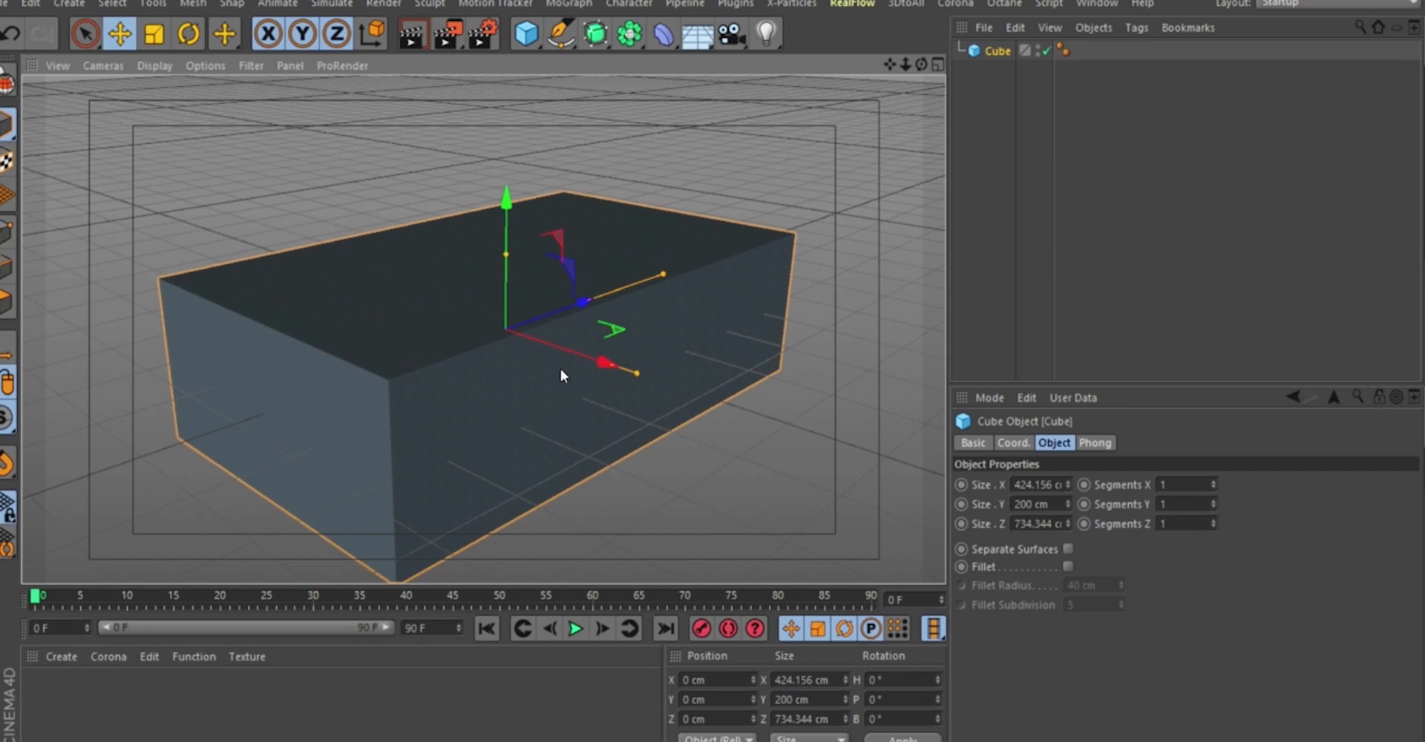
Add a Figure primitive and raise it above the box to about Y 263 cm.
scroll(500, 345, "down", 5)
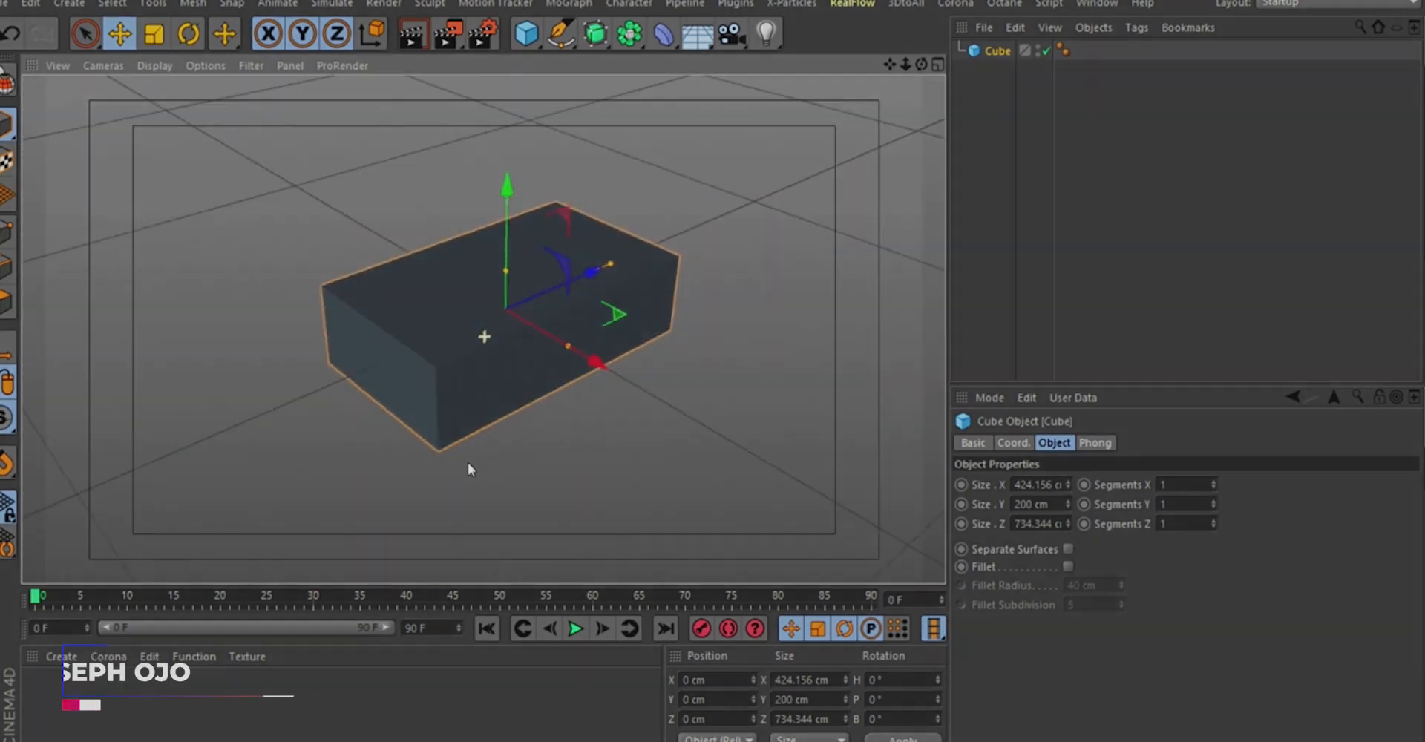
left_click_drag(467, 461, 476, 334, "alt")
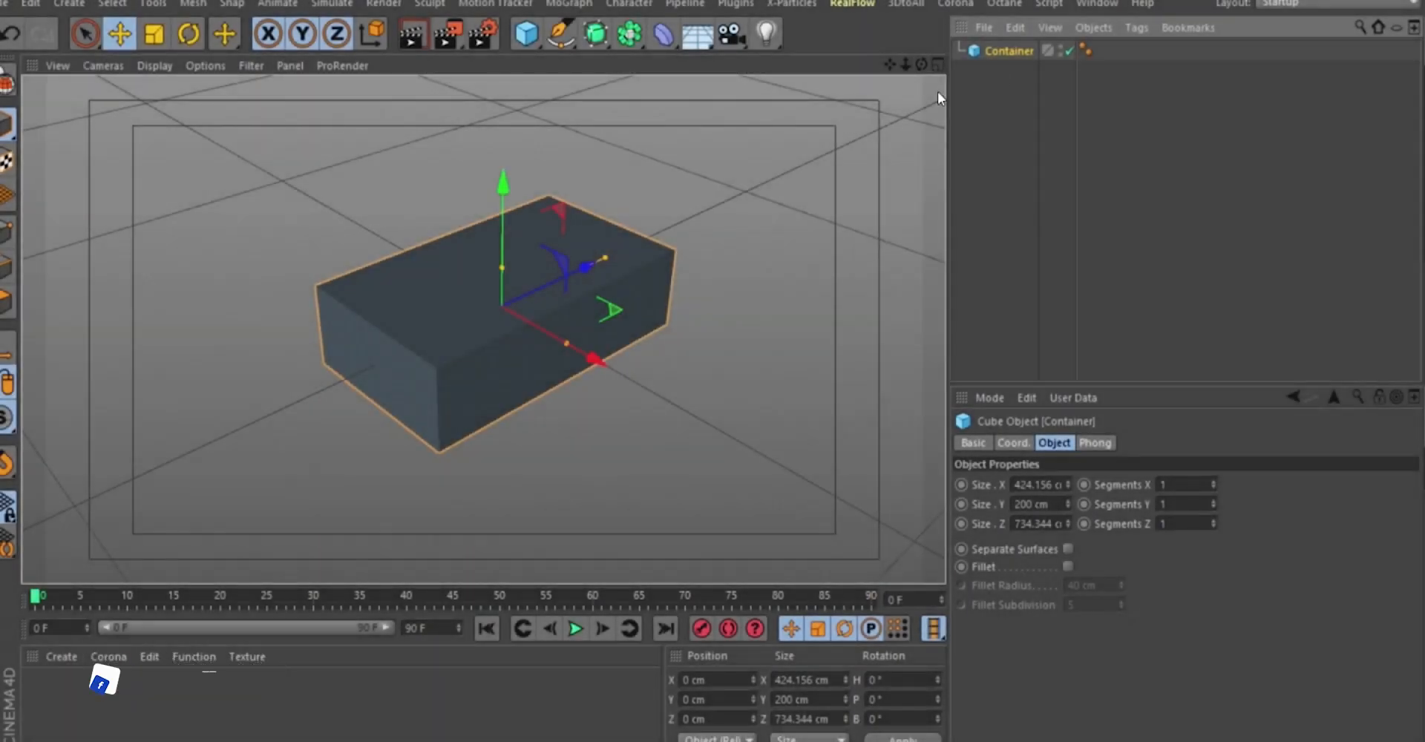
left_click_drag(605, 287, 501, 282, "alt")
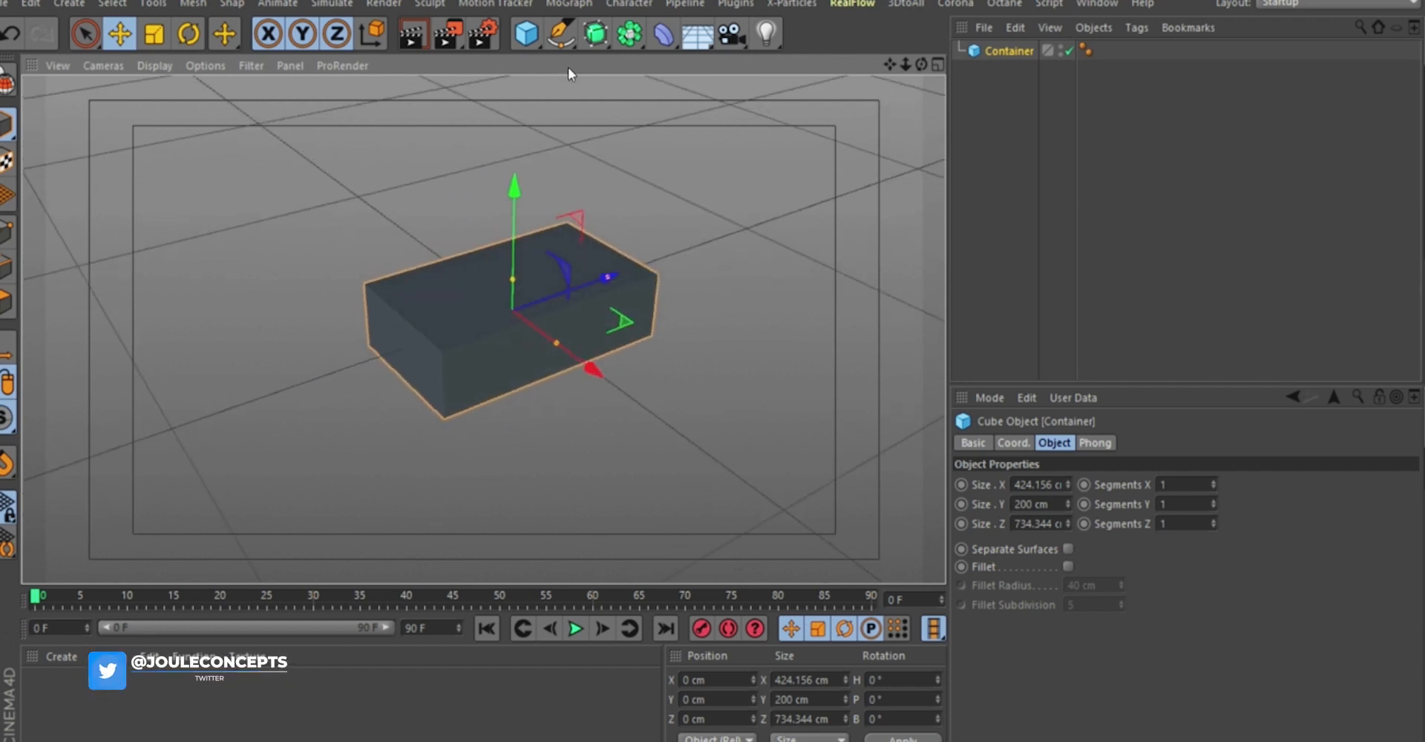
left_click(526, 34)
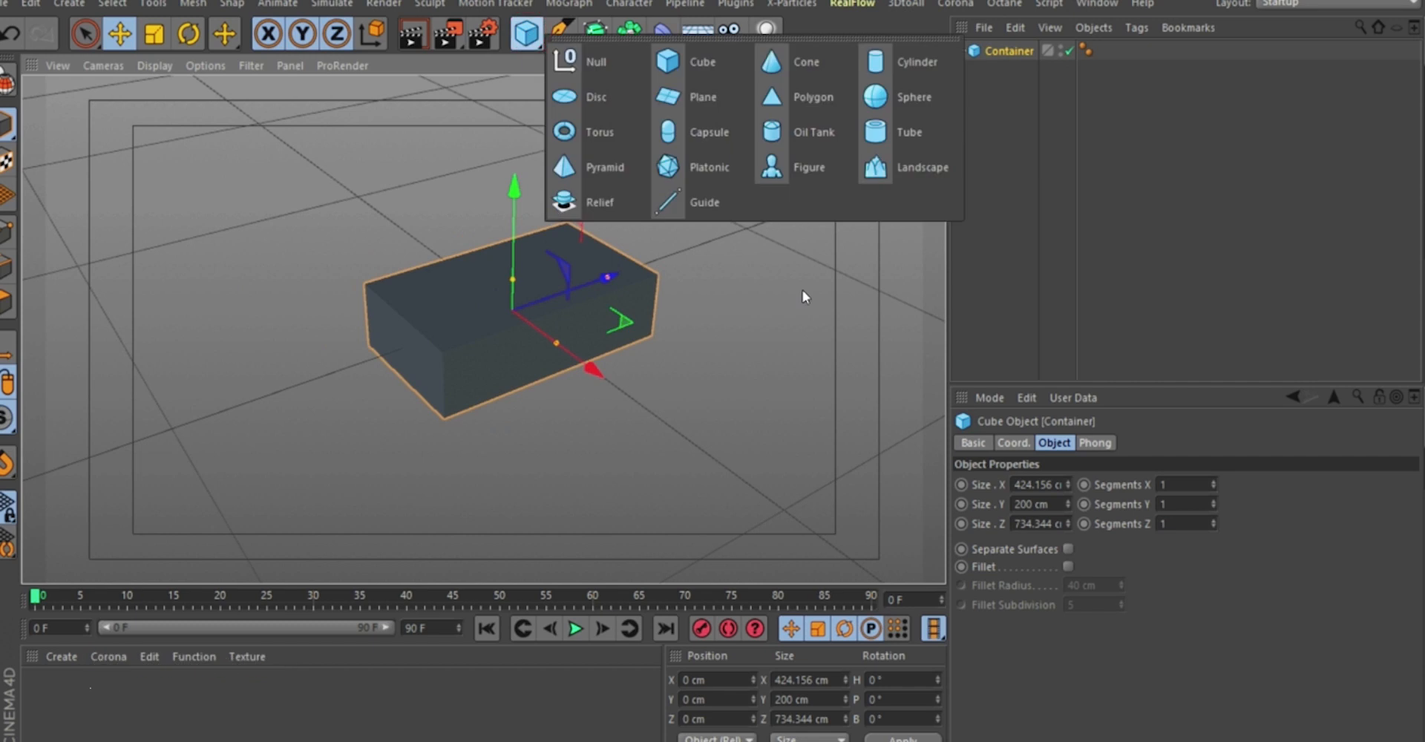
left_click(724, 141)
left_click_drag(524, 199, 519, 101)
scroll(524, 130, "up", 2)
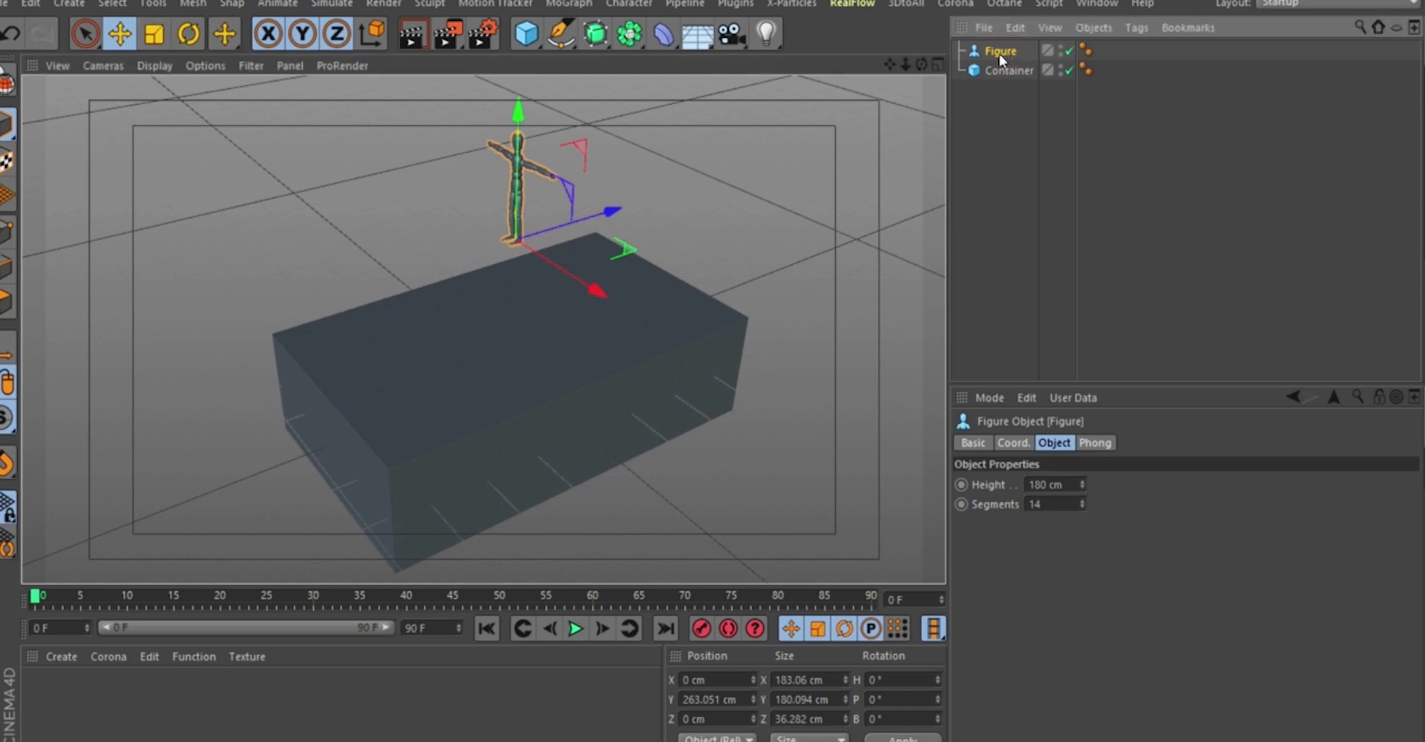
Make the figure editable and merge its whole hierarchy into one mesh with Connect Objects + Delete.
key("c")
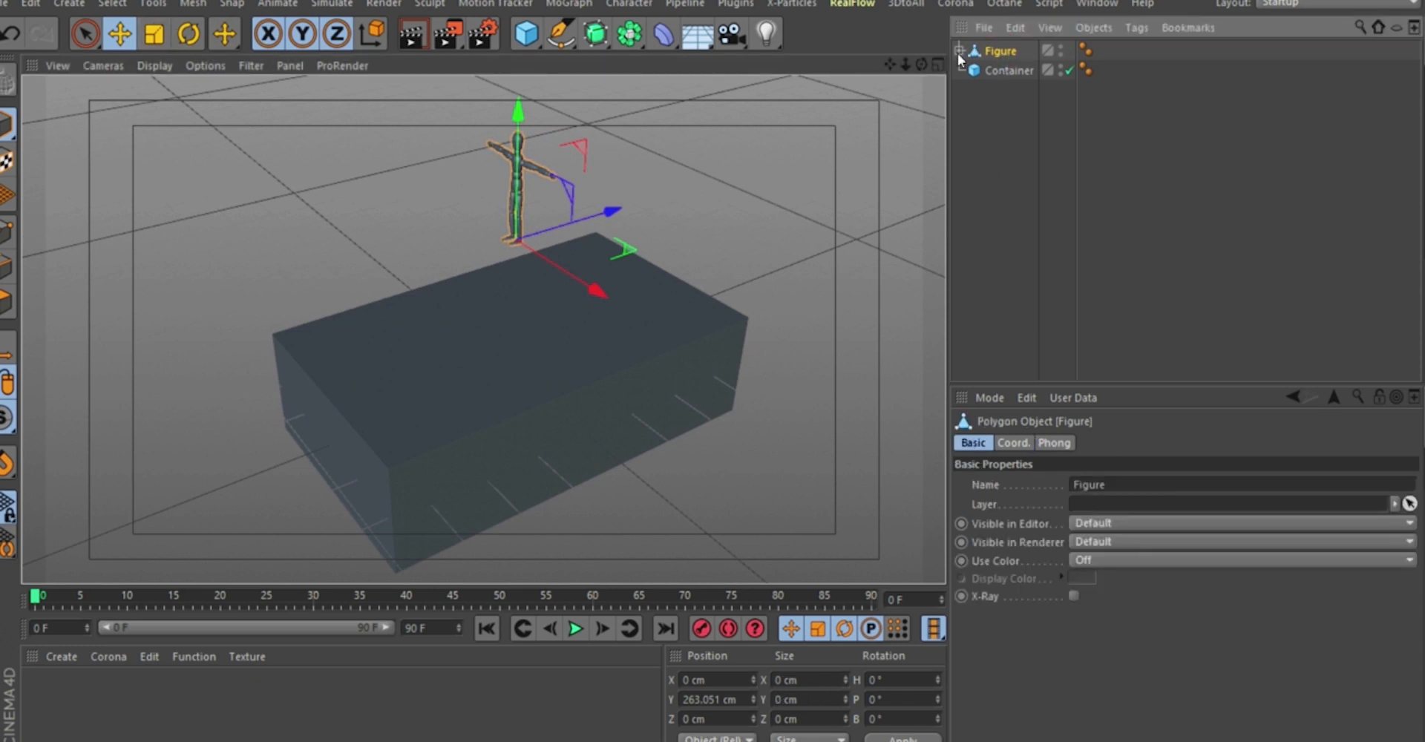
middle_click(1004, 52)
right_click(1006, 53)
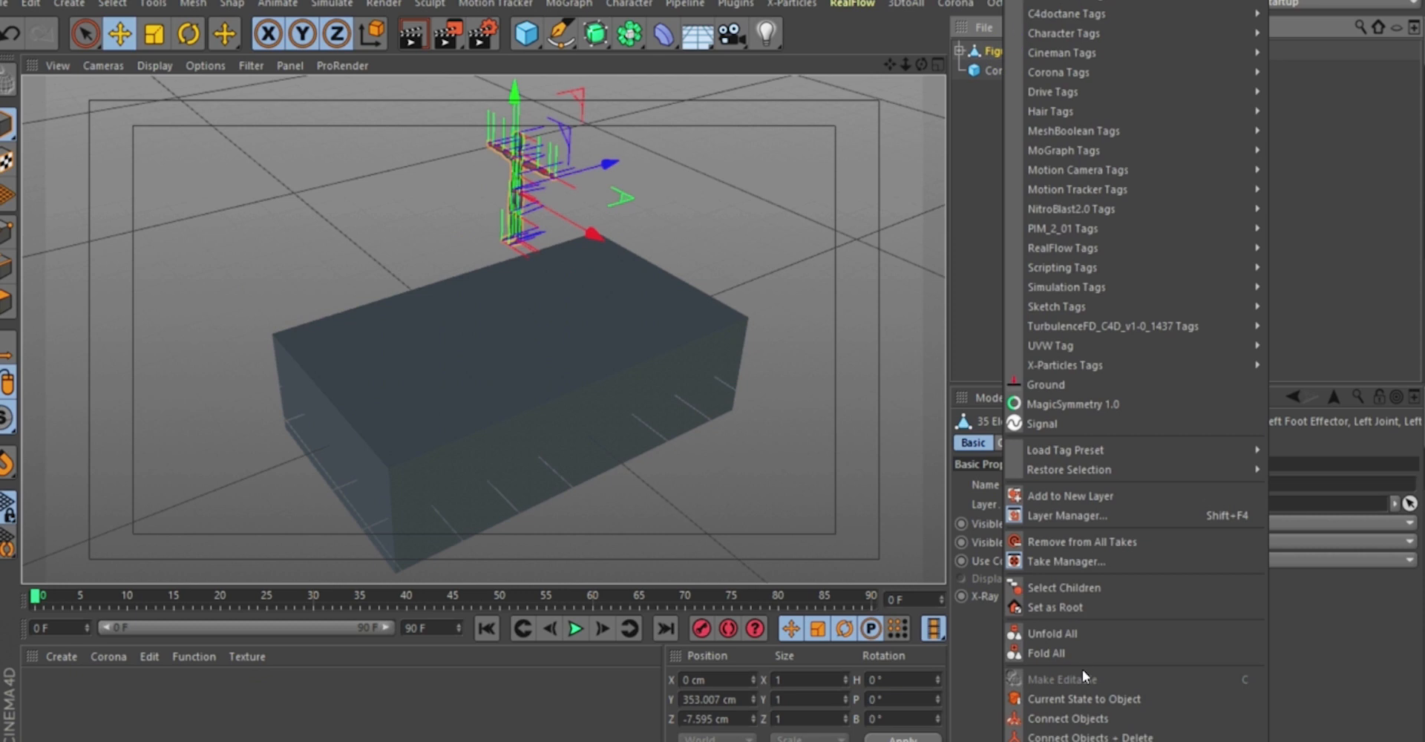
left_click(1105, 736)
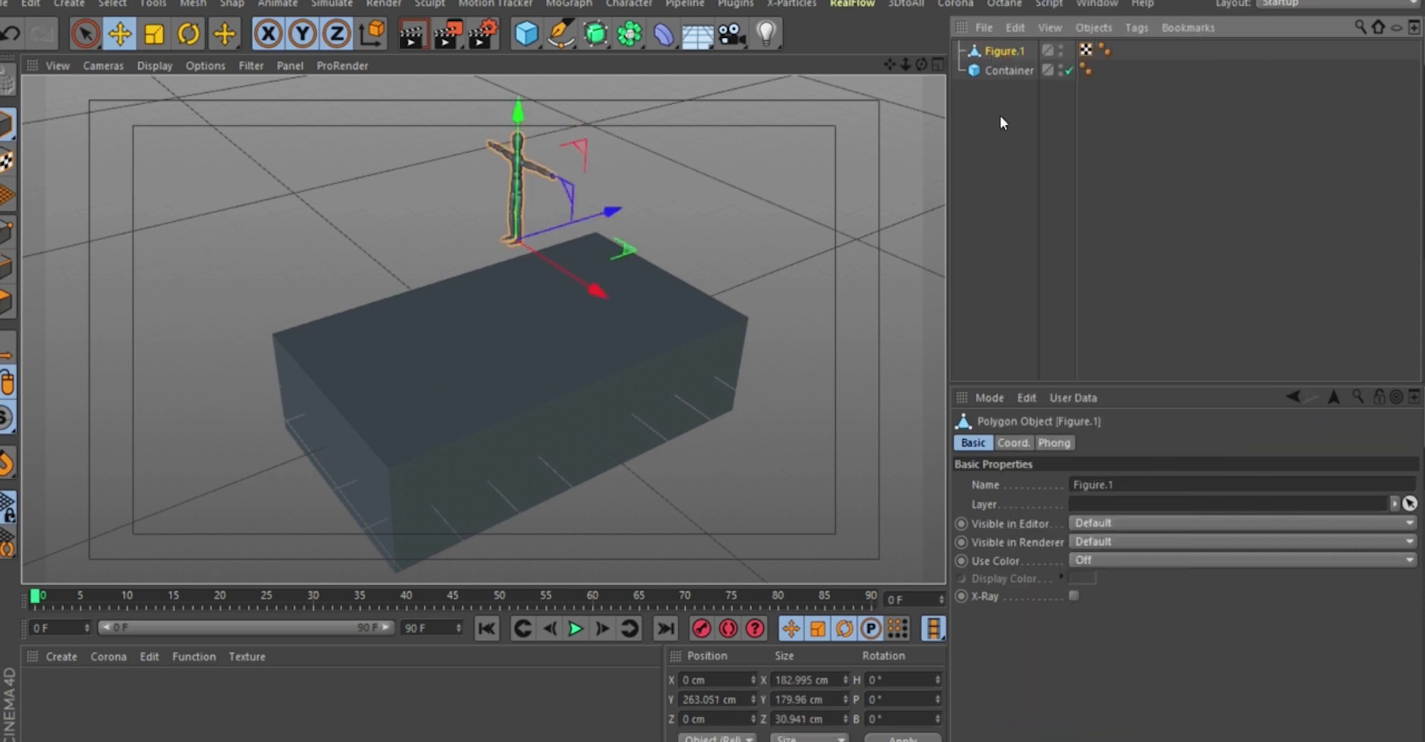
Rotate the figure to a pitch of -90° so it lies flat and shift it to about Z -110 cm.
key("r")
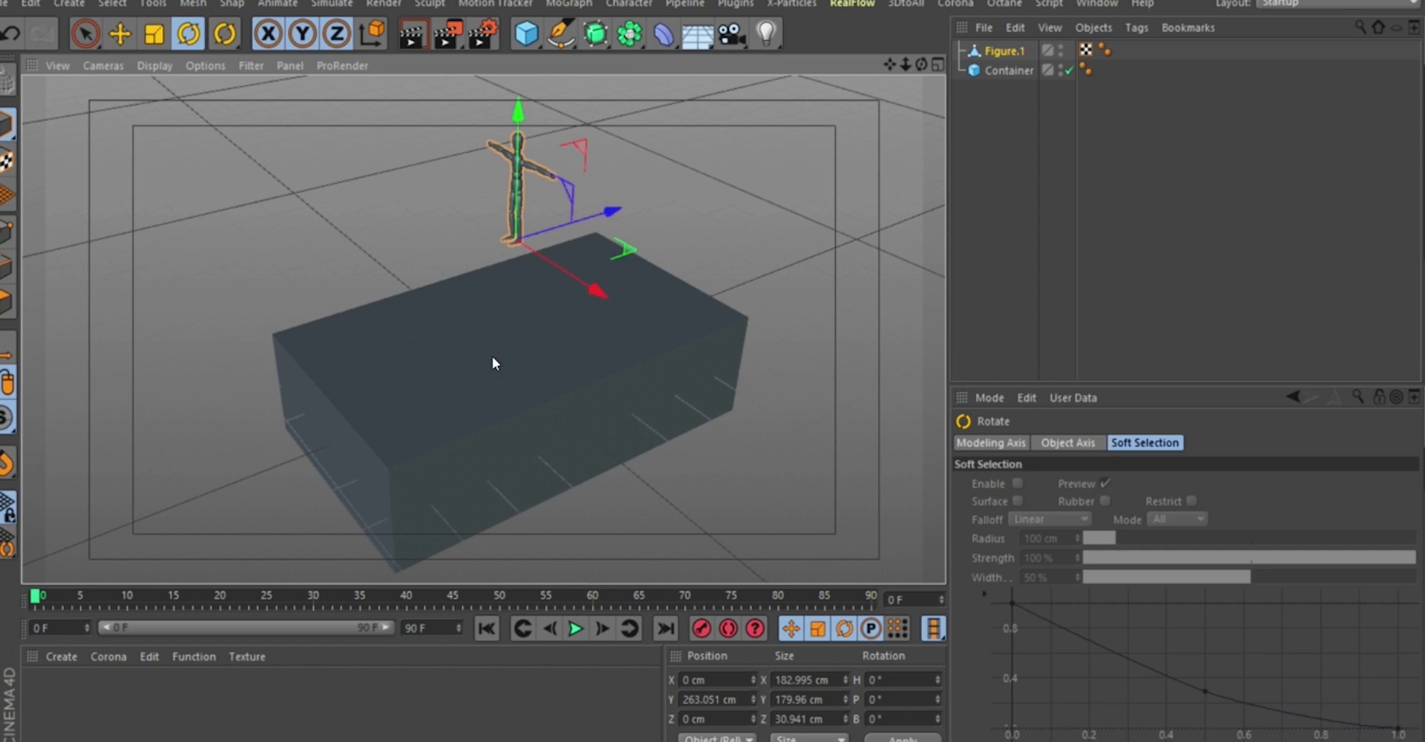
left_click_drag(469, 207, 567, 287)
key("e")
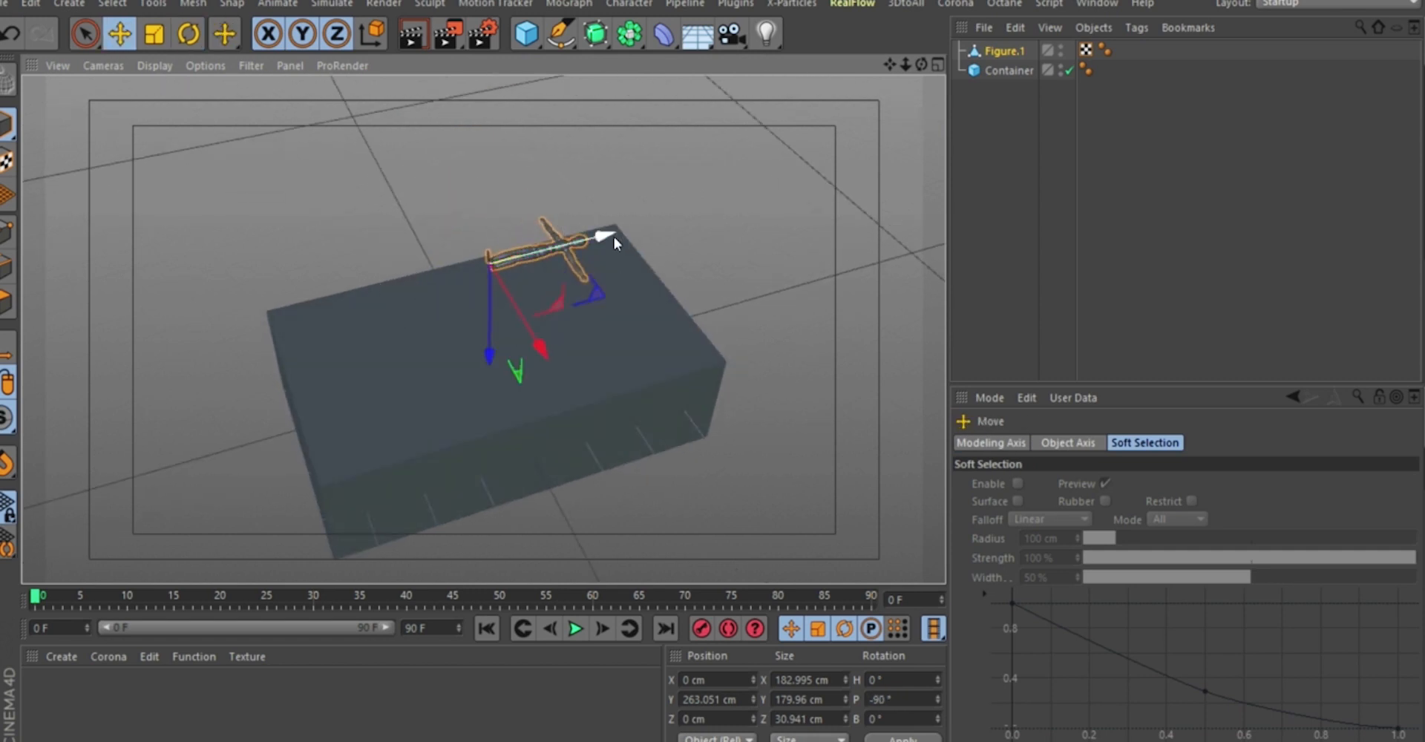
left_click_drag(613, 238, 550, 254)
mouse_move(500, 355)
left_mouse_down("alt")
mouse_move(540, 327)
mouse_move(559, 251)
mouse_move(512, 338)
mouse_move(552, 337)
mouse_move(664, 211)
left_mouse_up("alt")
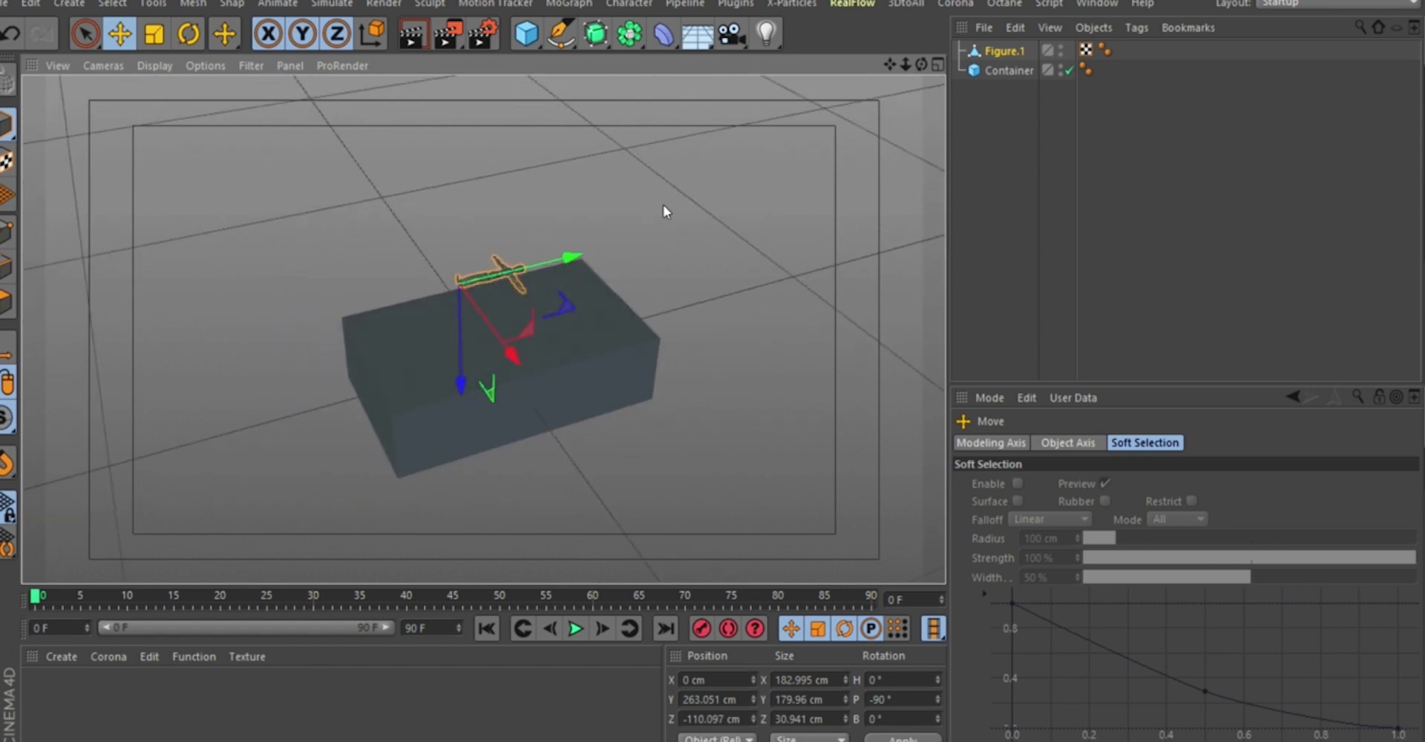
Duplicate the Container, rename the copy as Liquid and place it above Container in the object hierarchy.
left_click(1005, 69)
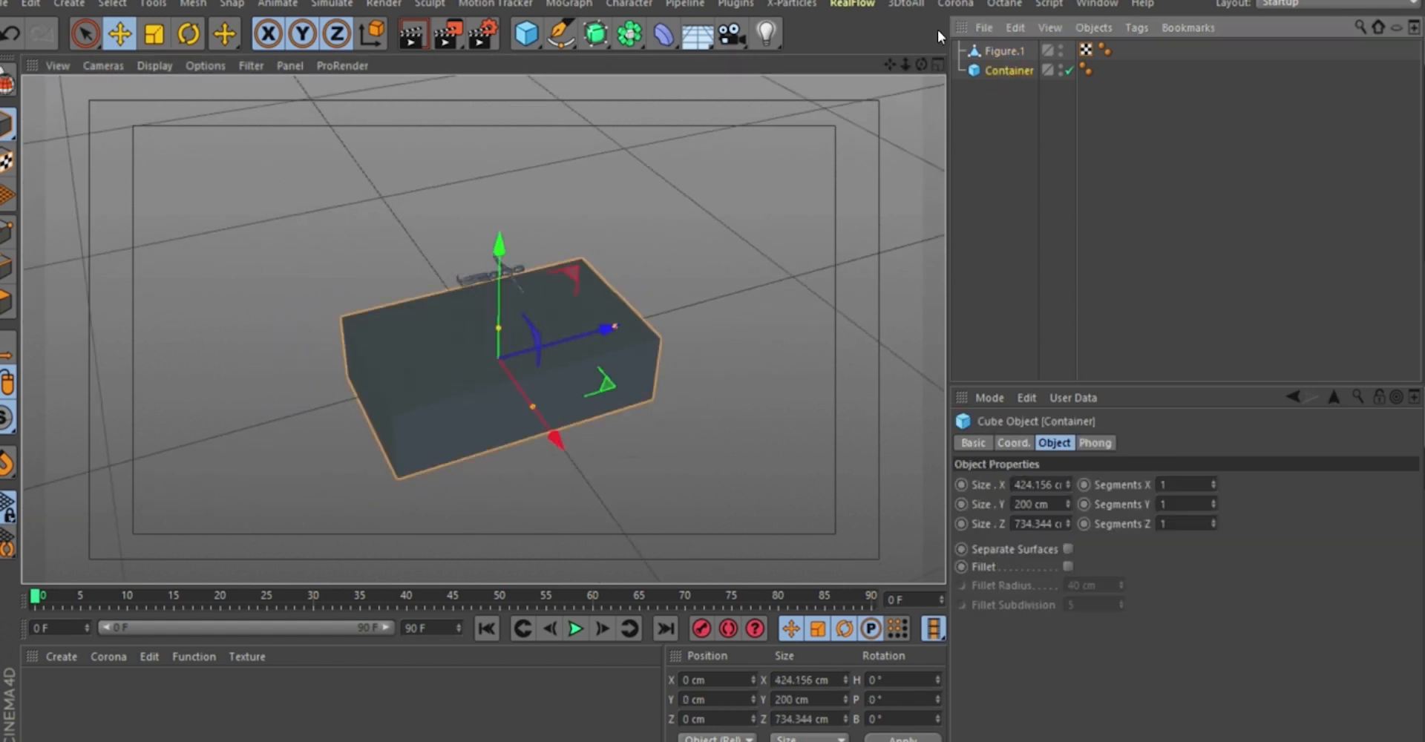
left_click_drag(999, 78, 999, 80, "ctrl")
double_click(1006, 87)
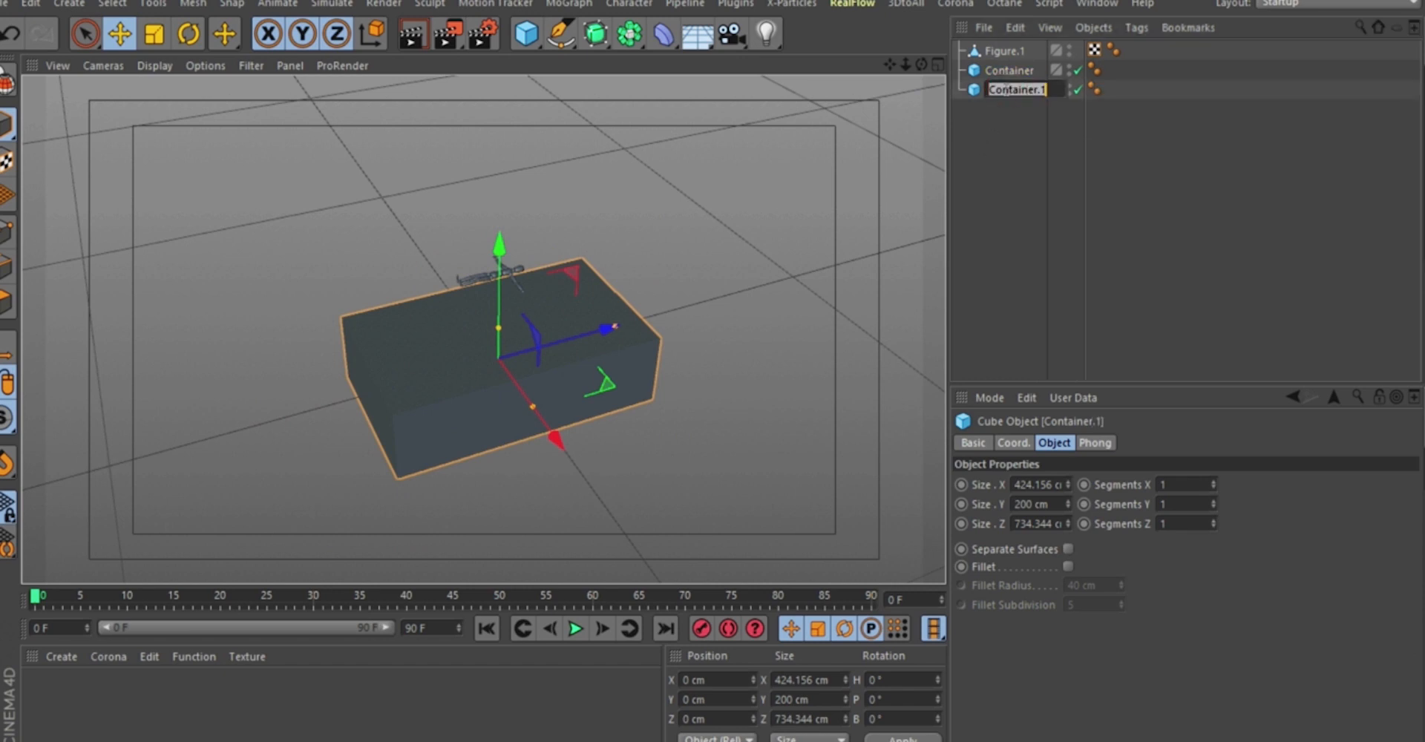
type("Liquid")
key("Return")
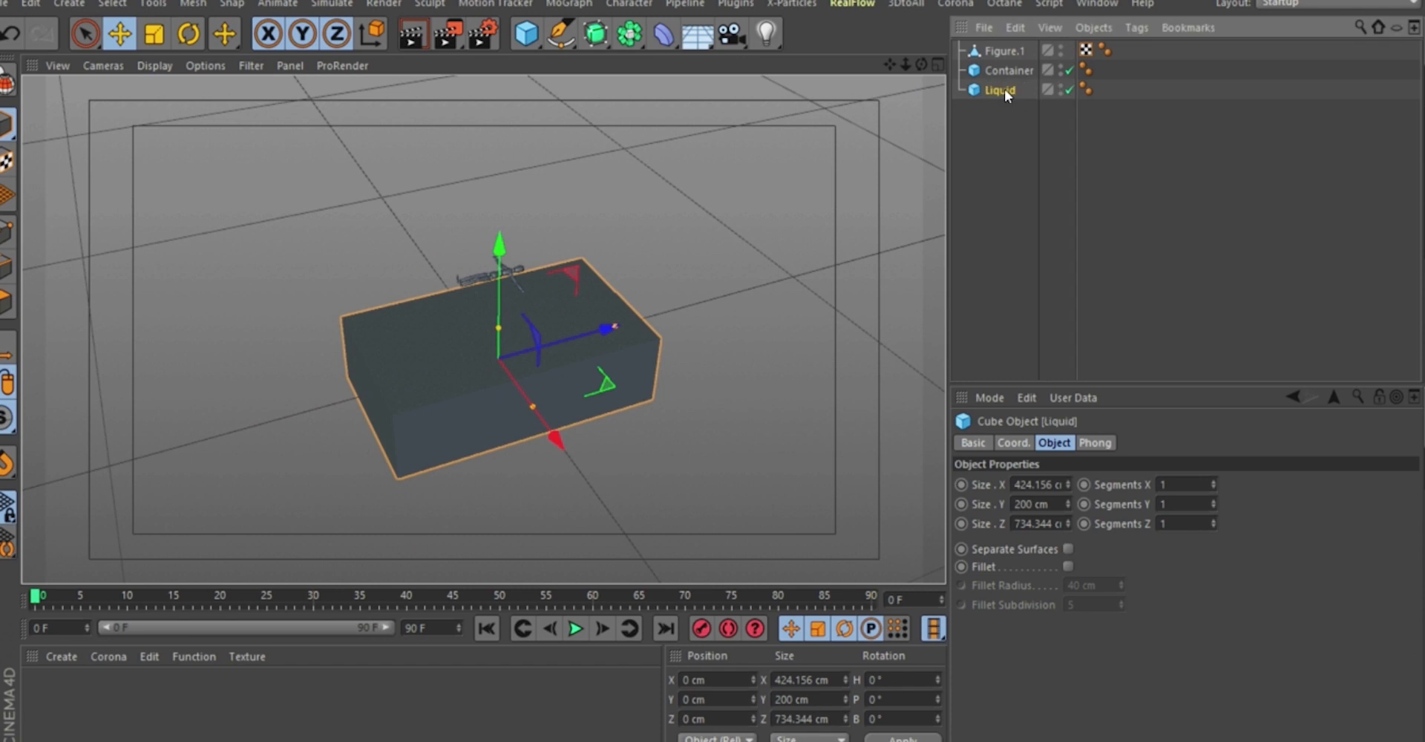
left_click_drag(1004, 89, 1009, 70)
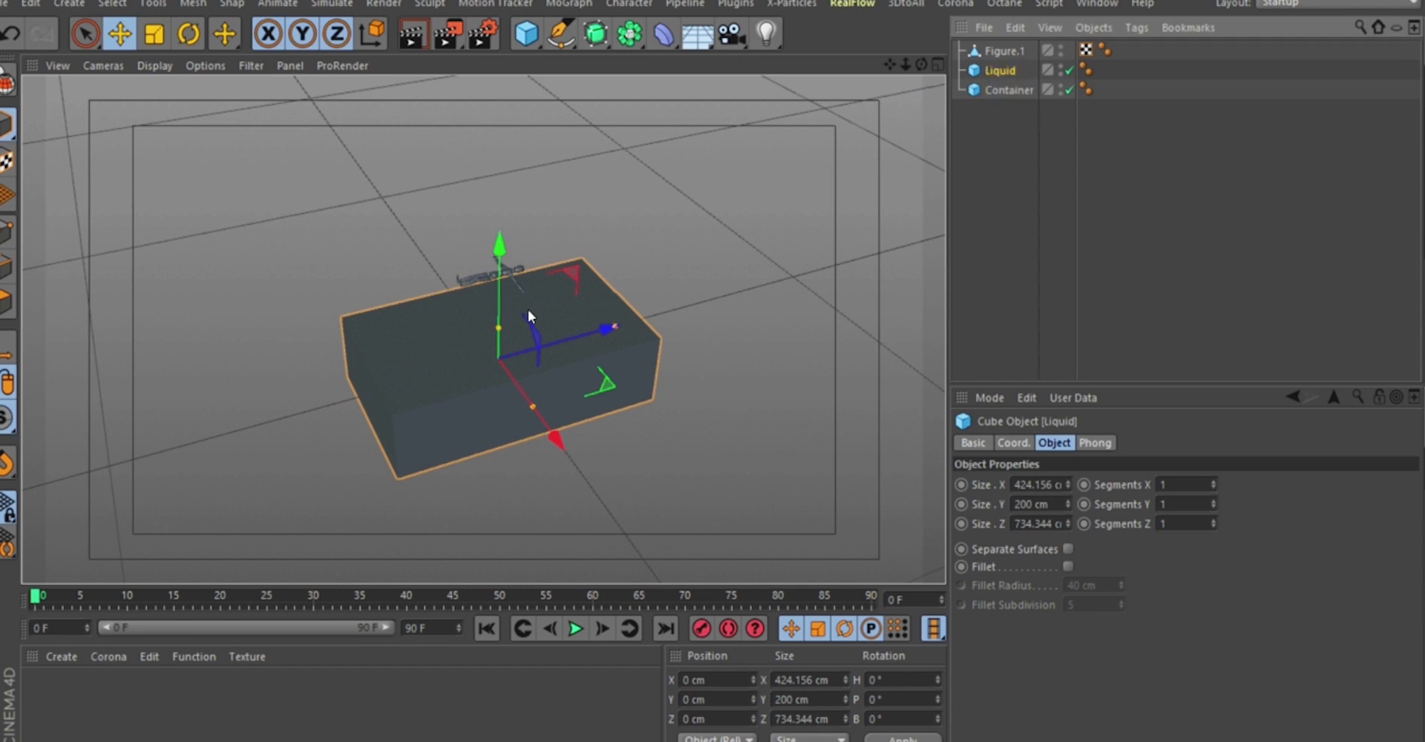
Convert both the Liquid and Container cubes to editable polygon objects.
scroll(521, 342, "up", 2)
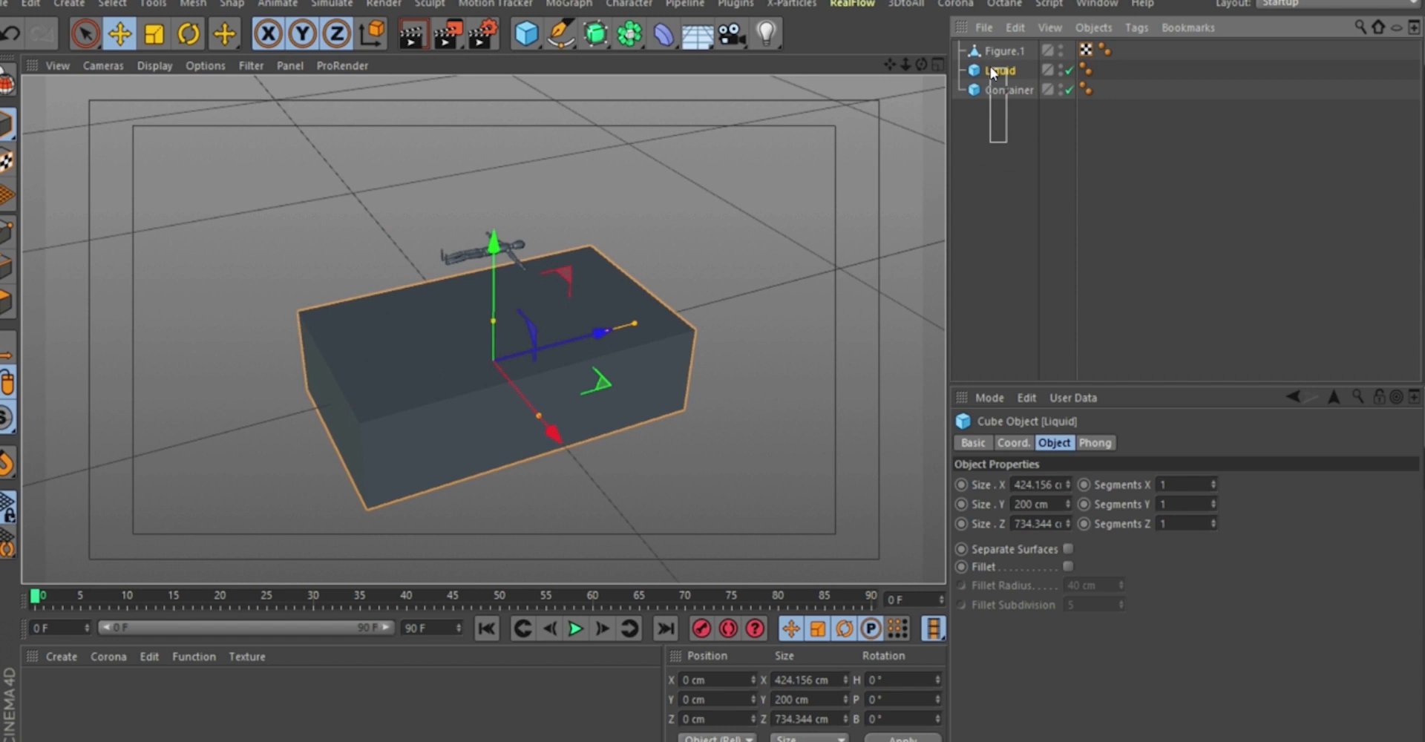
left_click(1007, 90, "ctrl")
key("c")
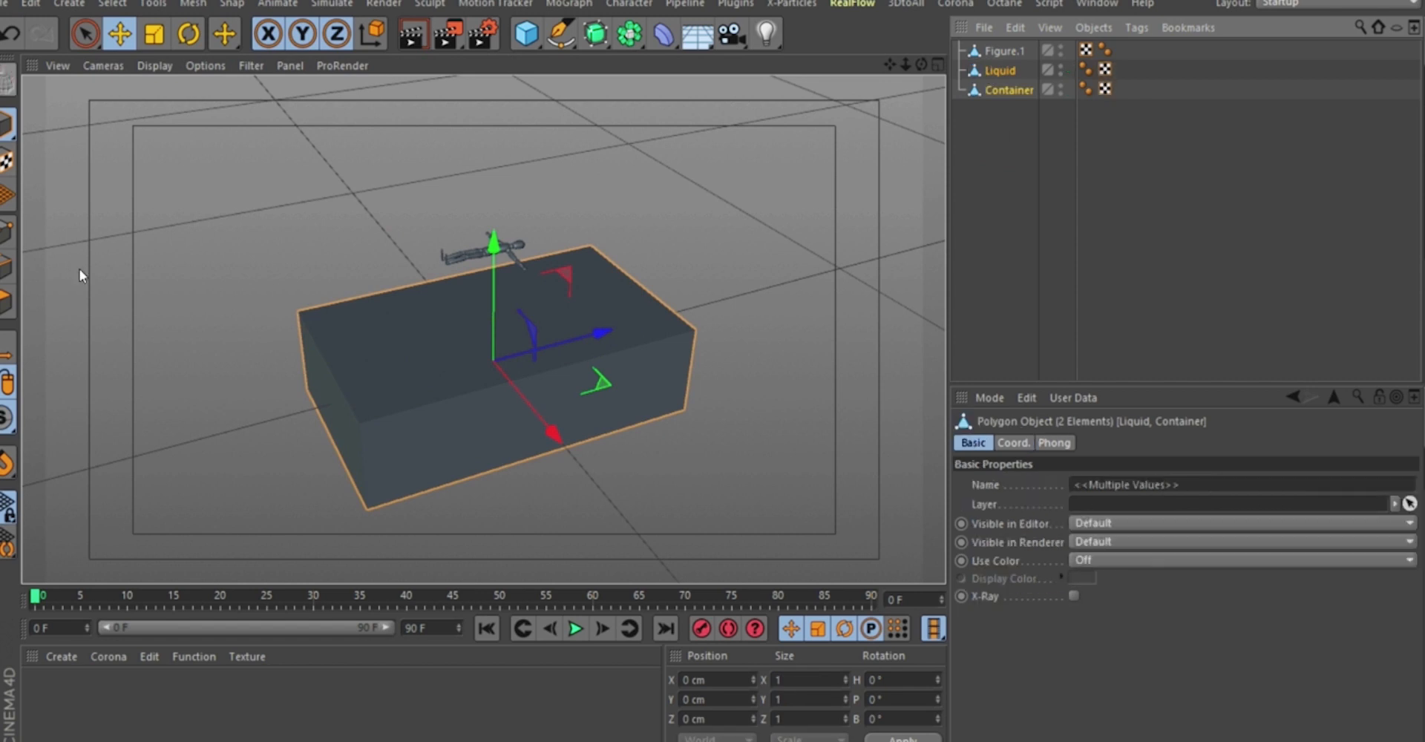
left_click(1000, 147)
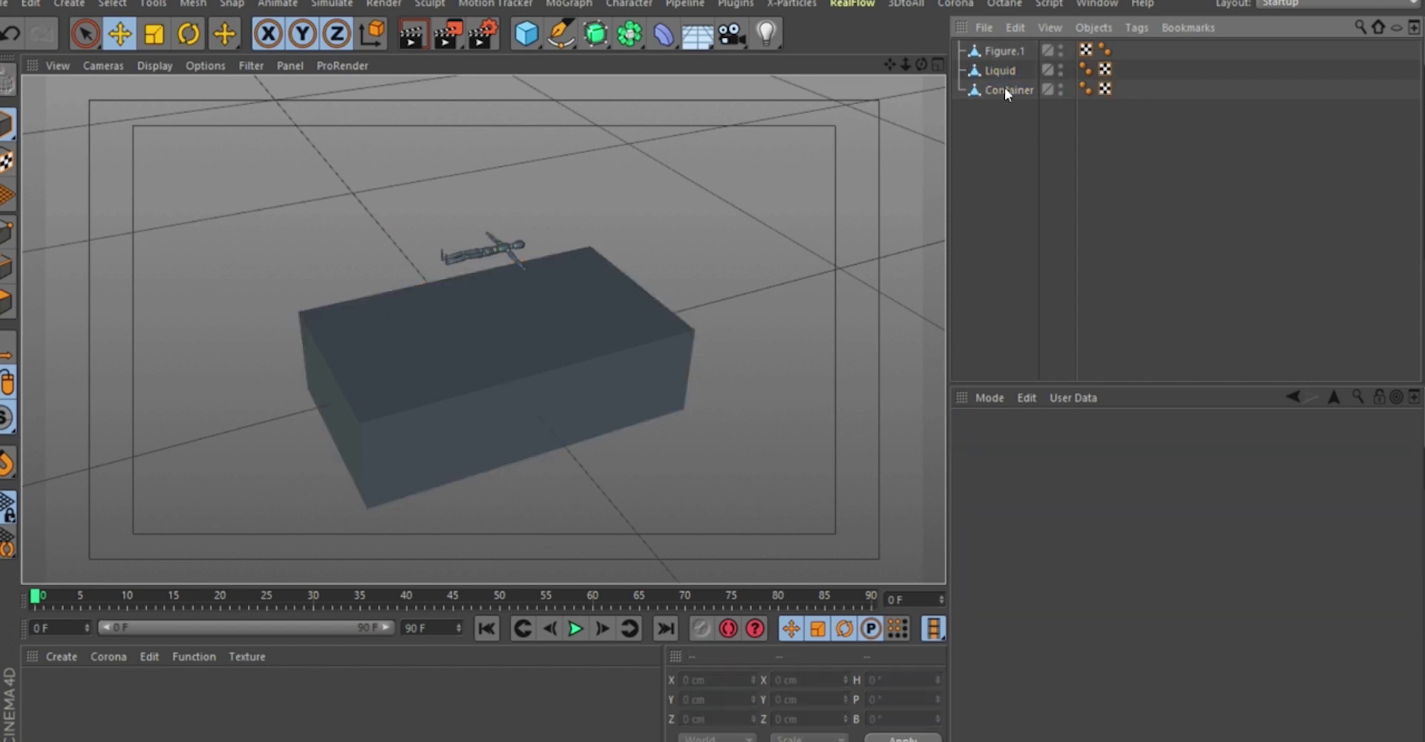
Delete the top polygon of the Container so the box is open above.
left_click(1004, 88)
left_click(7, 303)
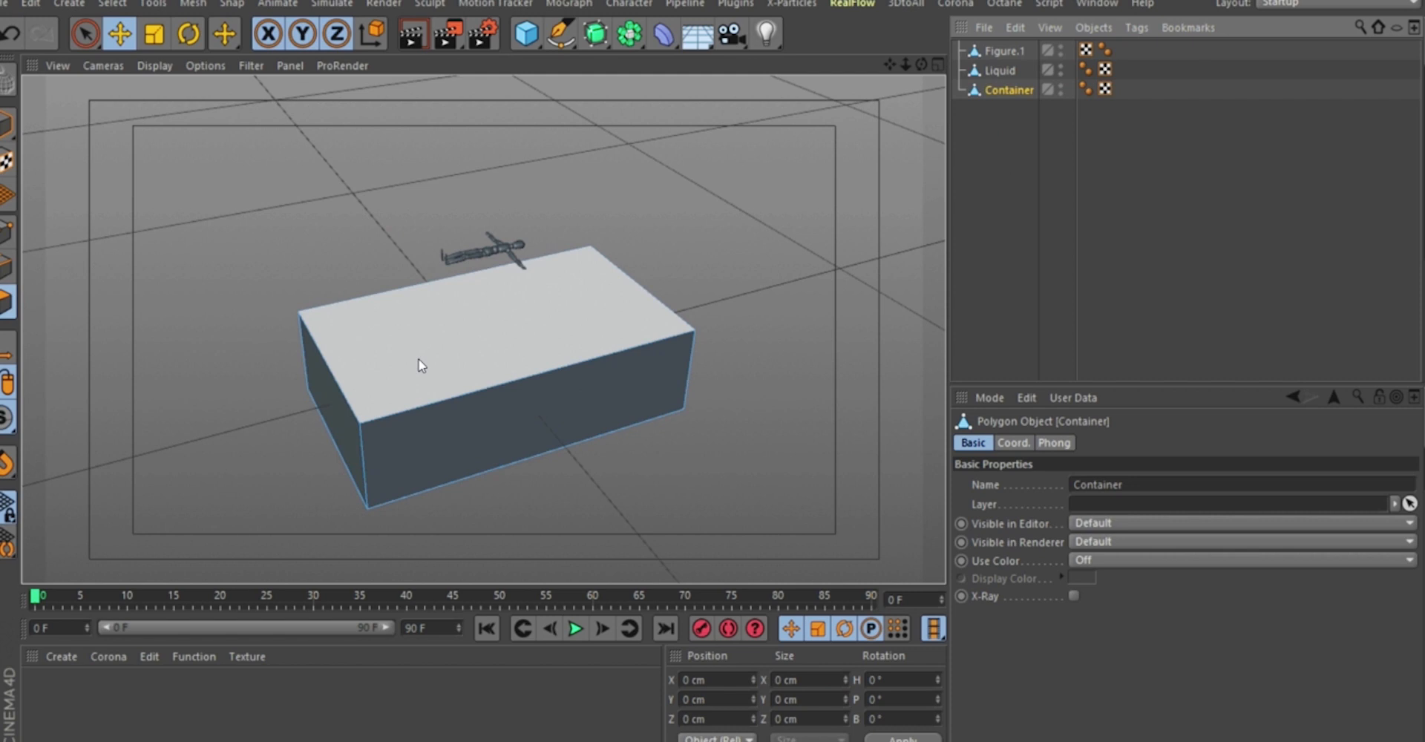
left_click(421, 365)
left_click(639, 502)
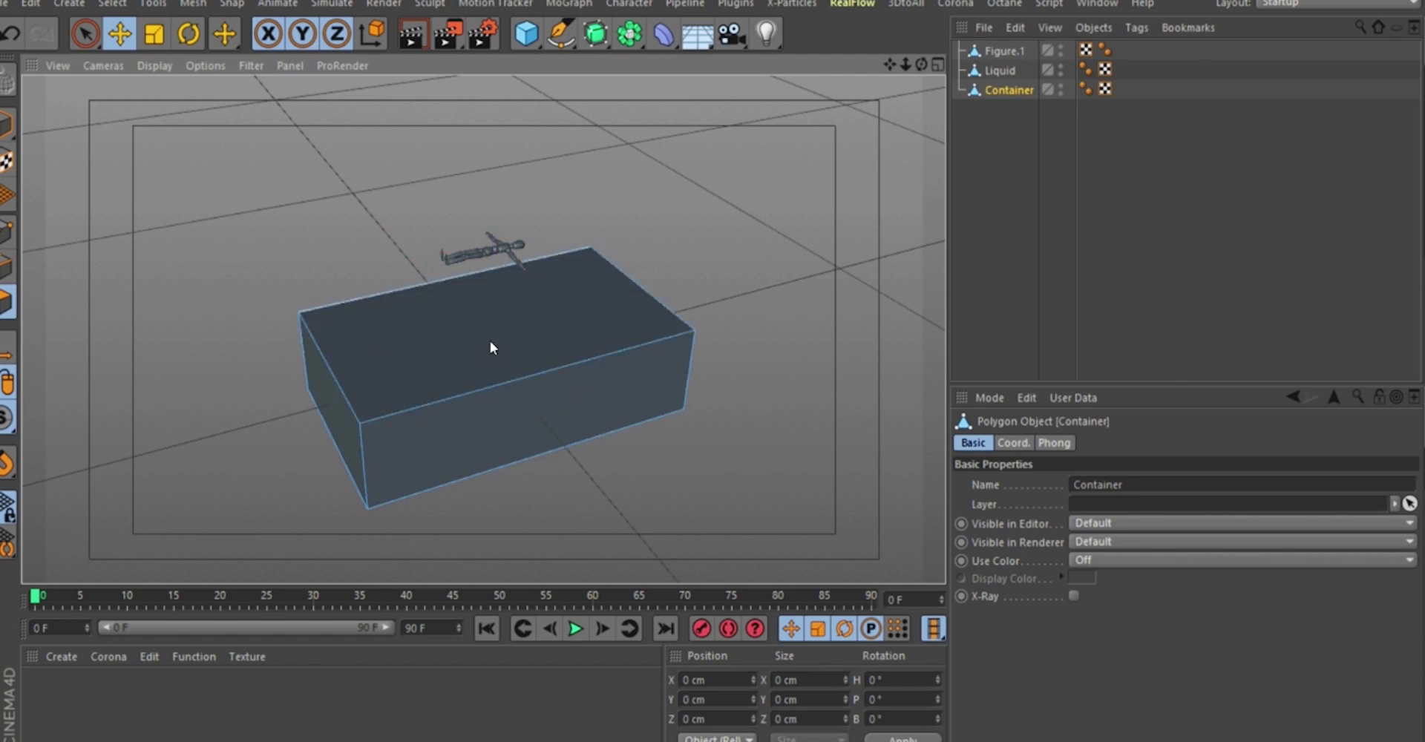
mouse_move(494, 342)
left_mouse_down("alt")
mouse_move(515, 371)
mouse_move(536, 363)
mouse_move(515, 338)
mouse_move(429, 333)
mouse_move(475, 334)
left_mouse_up("alt")
Scale the Liquid box to about 406 cm in X and 719 cm in Z so it fits inside the Container.
left_click(997, 78)
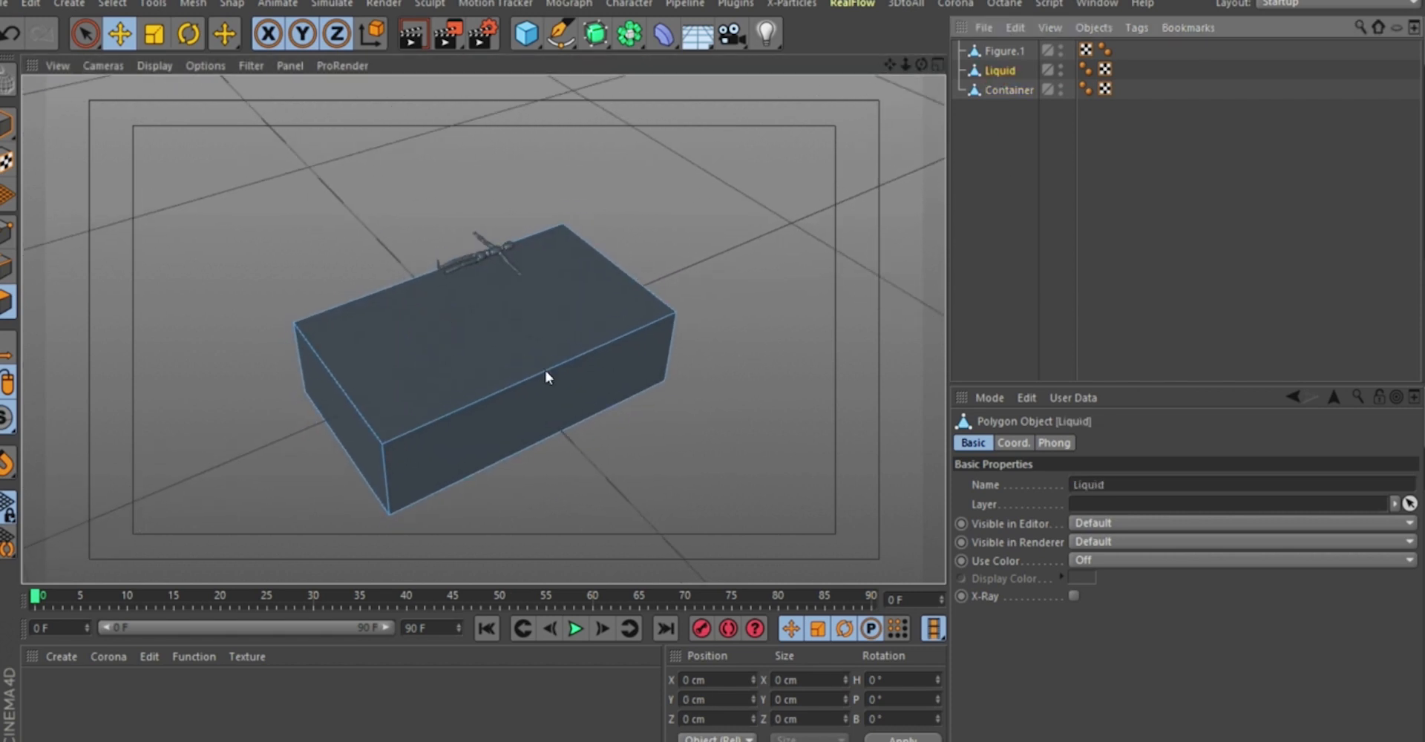
left_click_drag(547, 372, 398, 341, "alt")
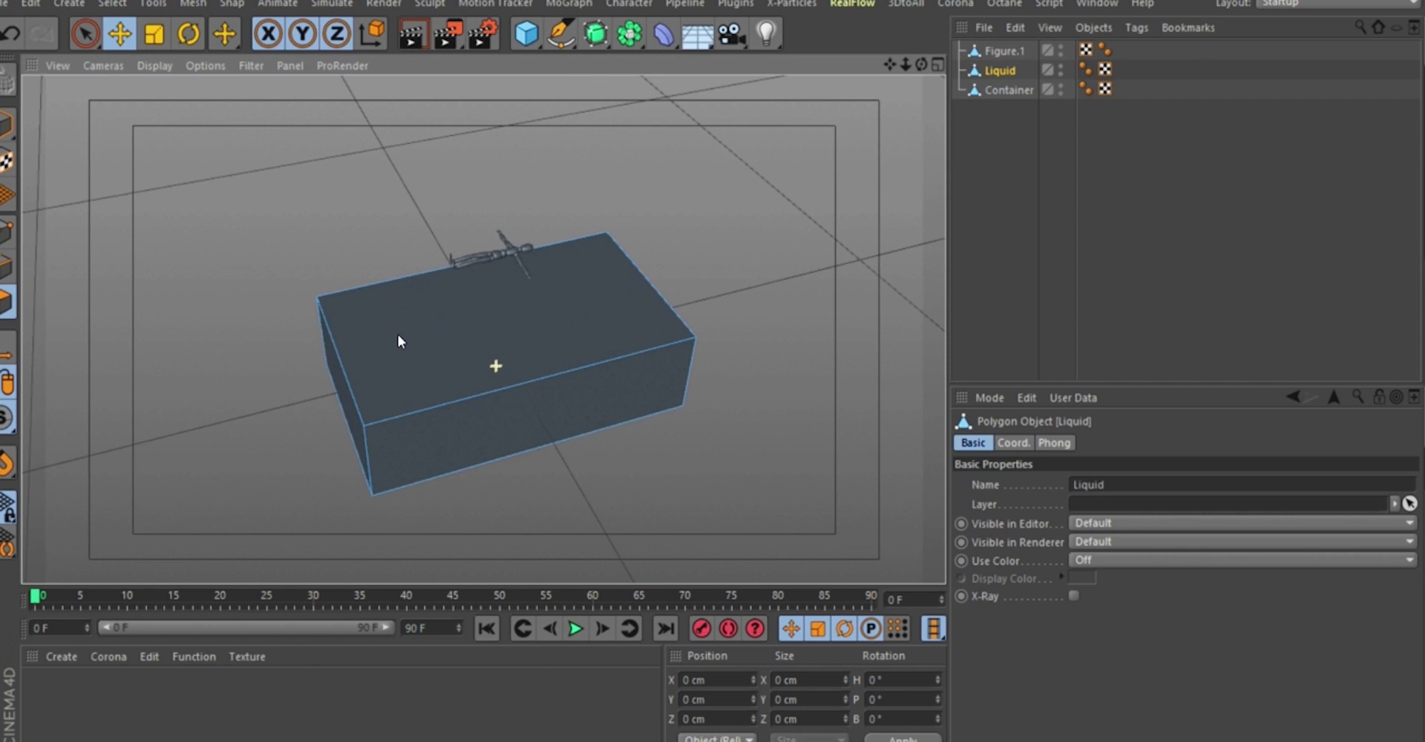
left_click(154, 34)
scroll(602, 323, "up", 3)
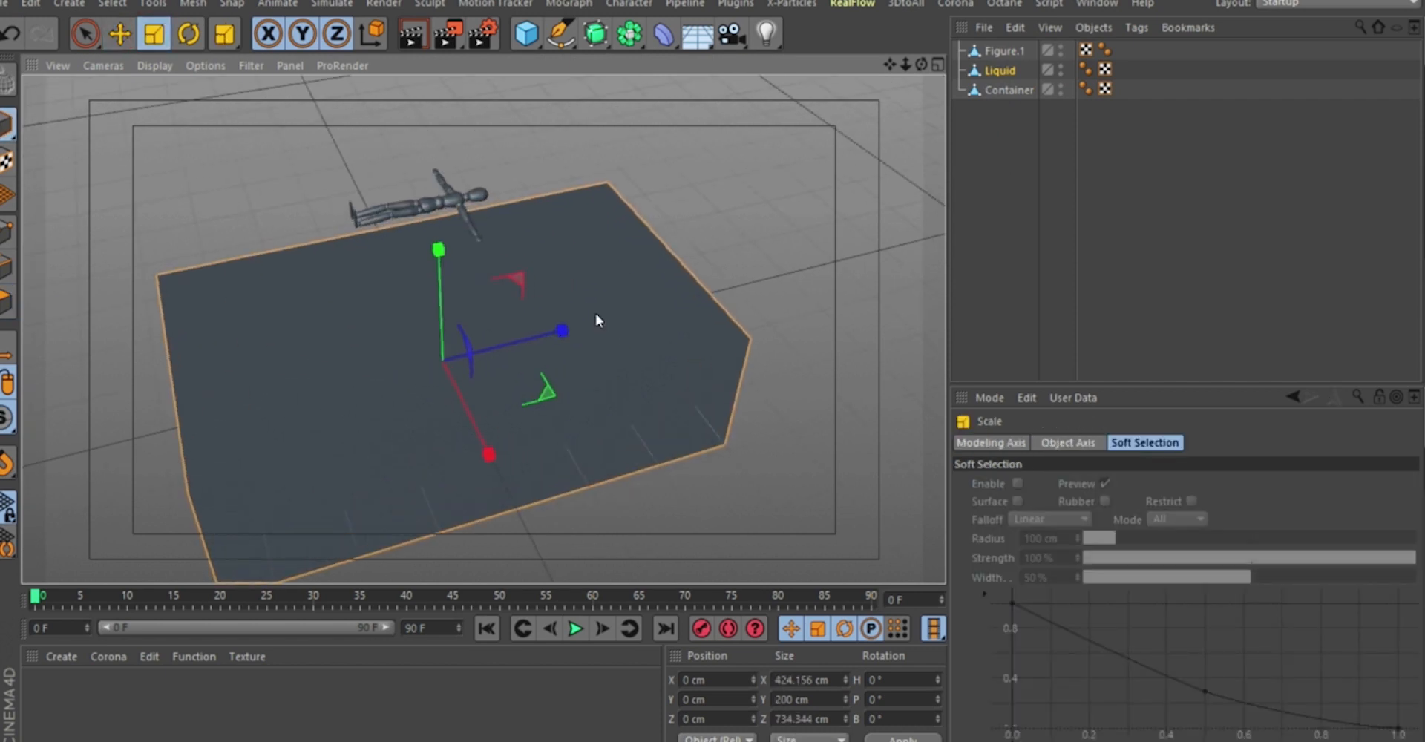
left_click_drag(594, 318, 541, 404)
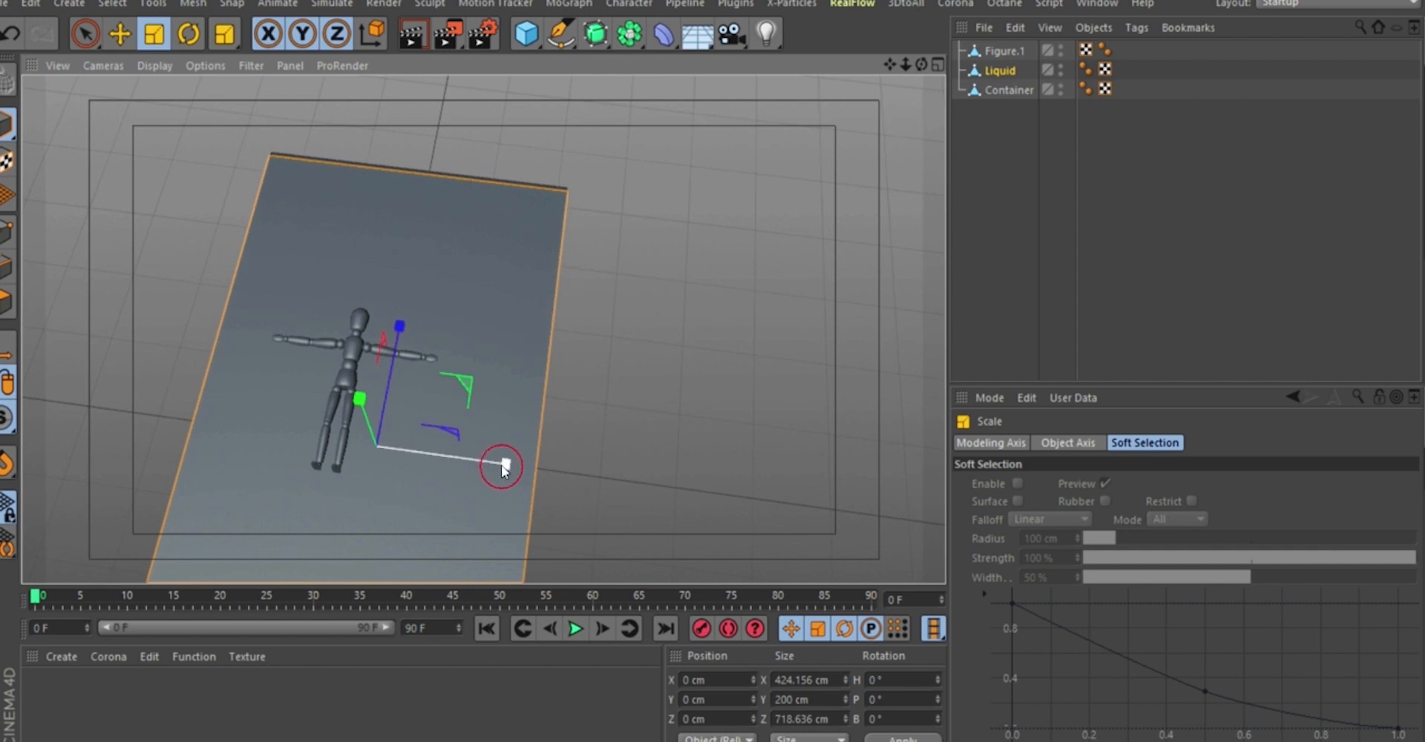
left_click_drag(501, 465, 244, 254)
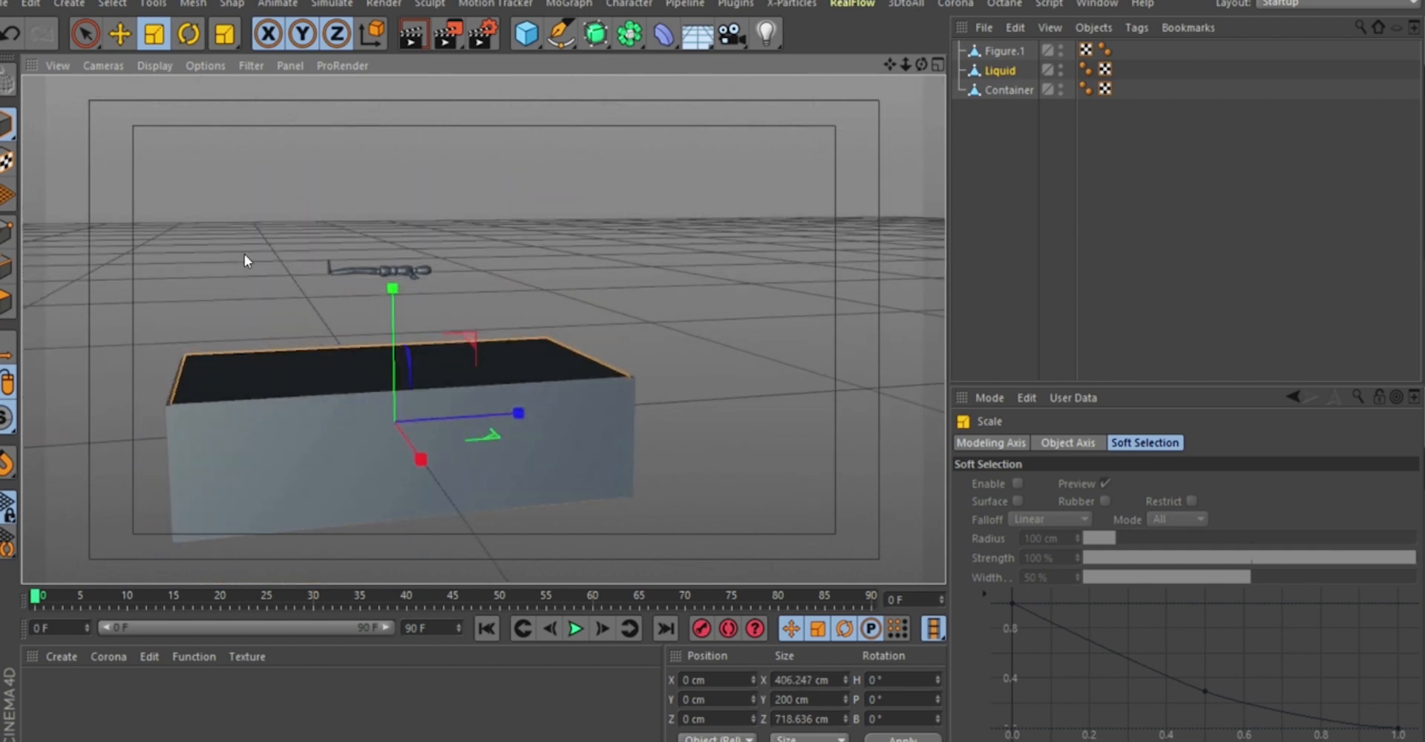
Scale the Liquid box down to about 139 cm in height and position it at about Y 3 cm.
key("e")
mouse_move(393, 292)
left_mouse_down()
mouse_move(394, 278)
mouse_move(416, 311)
mouse_move(400, 299)
left_mouse_up()
key("t")
key("e")
Enable X-Ray display for the Container.
left_click(1023, 93)
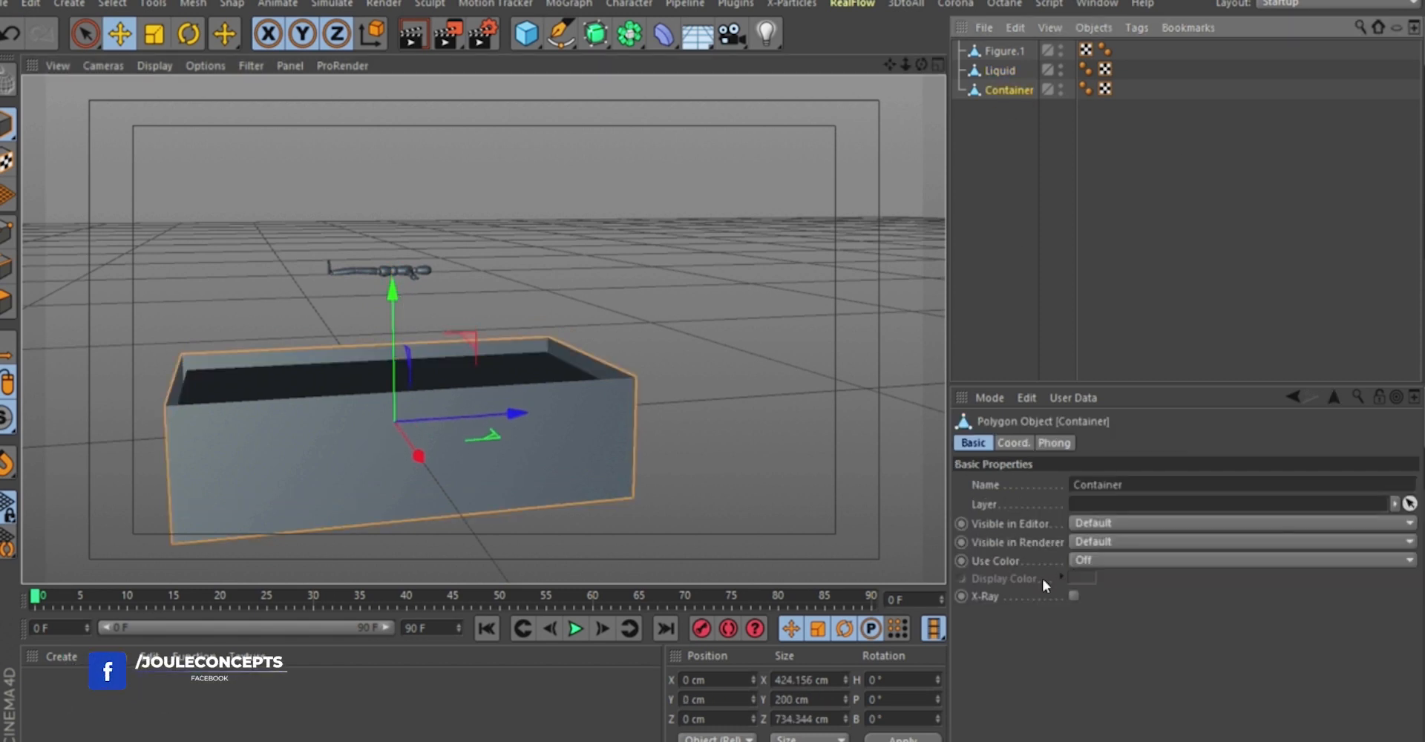
left_click(1076, 597)
left_click(1294, 172)
left_click_drag(525, 425, 634, 363, "alt")
Lower the Liquid box inside the Container to about Y -11.5 cm.
left_click(998, 70)
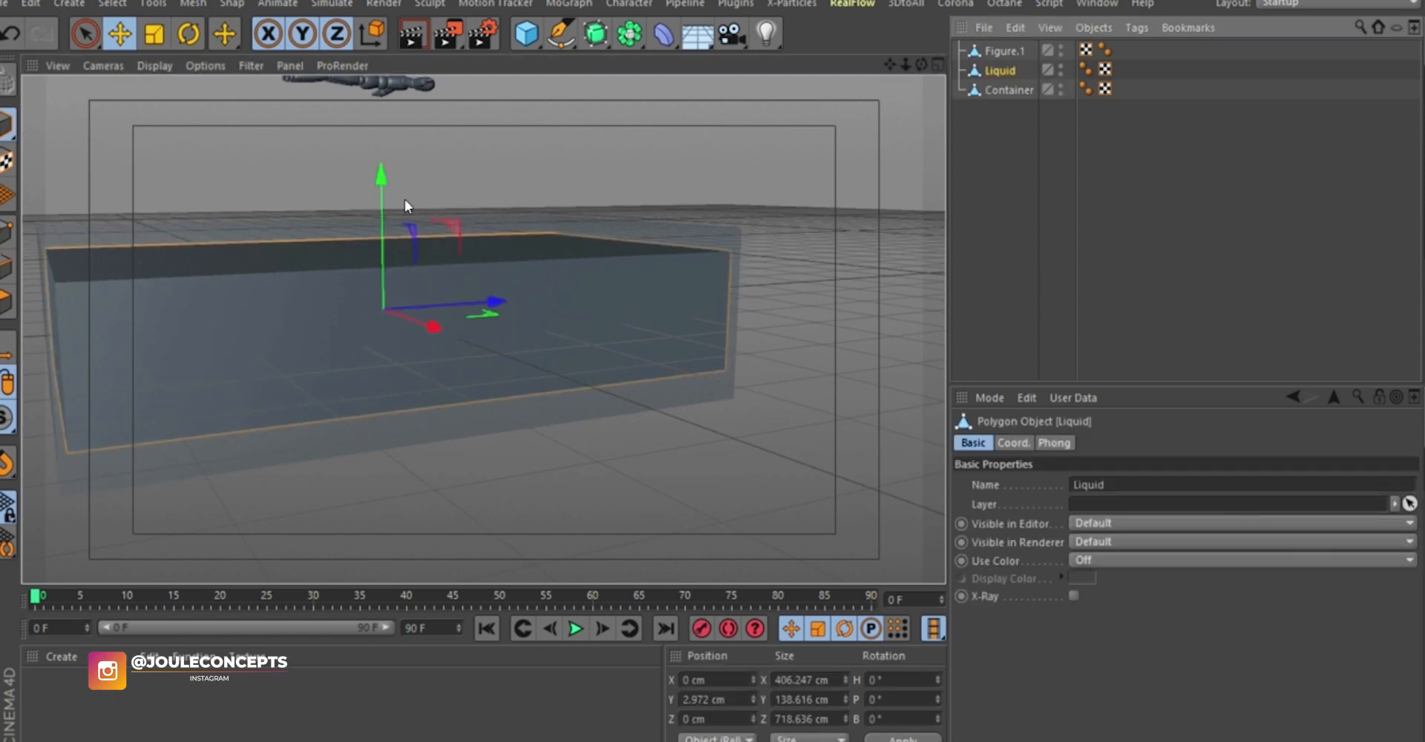
mouse_move(383, 168)
left_mouse_down()
mouse_move(397, 212)
mouse_move(403, 182)
left_mouse_up()
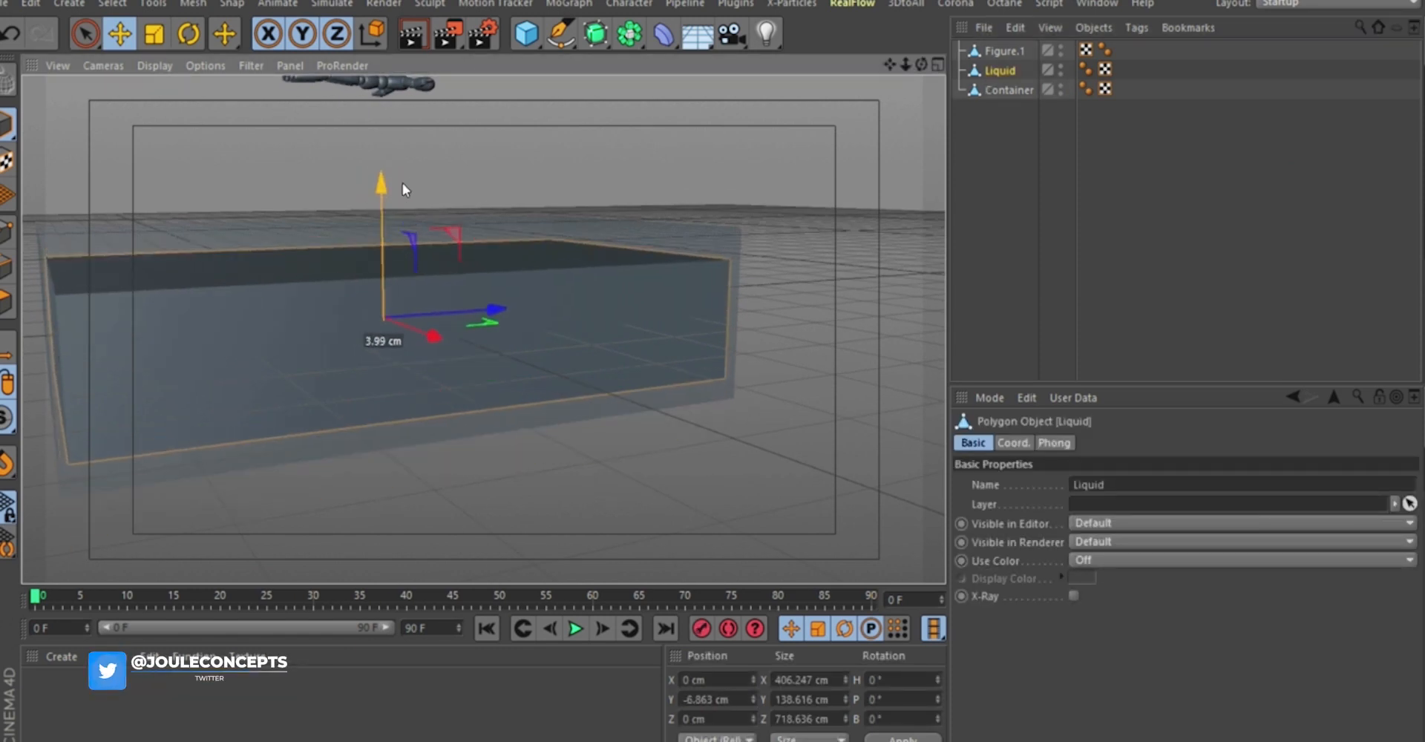
left_click_drag(431, 252, 469, 313, "alt")
scroll(445, 334, "down", 4)
left_click_drag(426, 359, 497, 314, "alt")
middle_click_drag(497, 313, 454, 280, "alt")
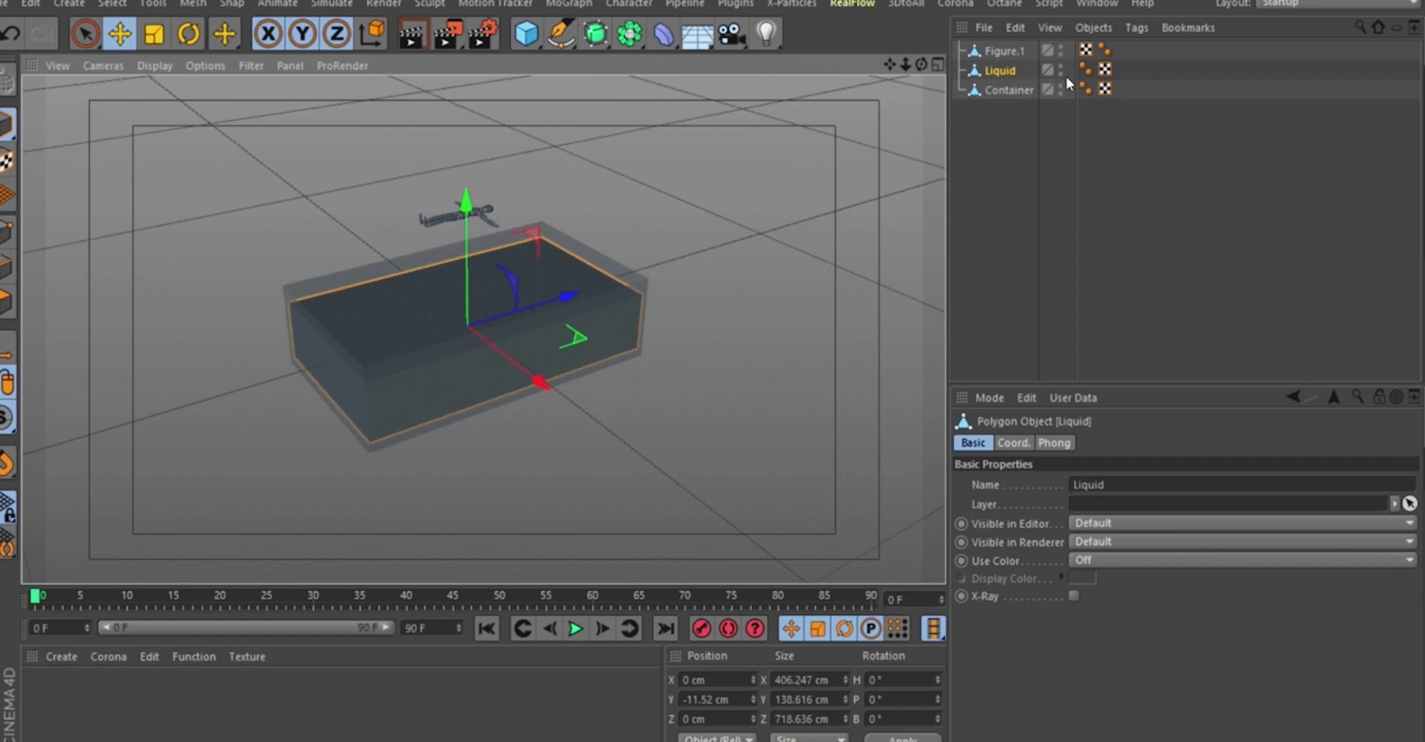
Hide the Liquid object in both the editor and the renderer.
double_click(1061, 66, "ctrl")
left_click_drag(521, 309, 484, 304, "alt")
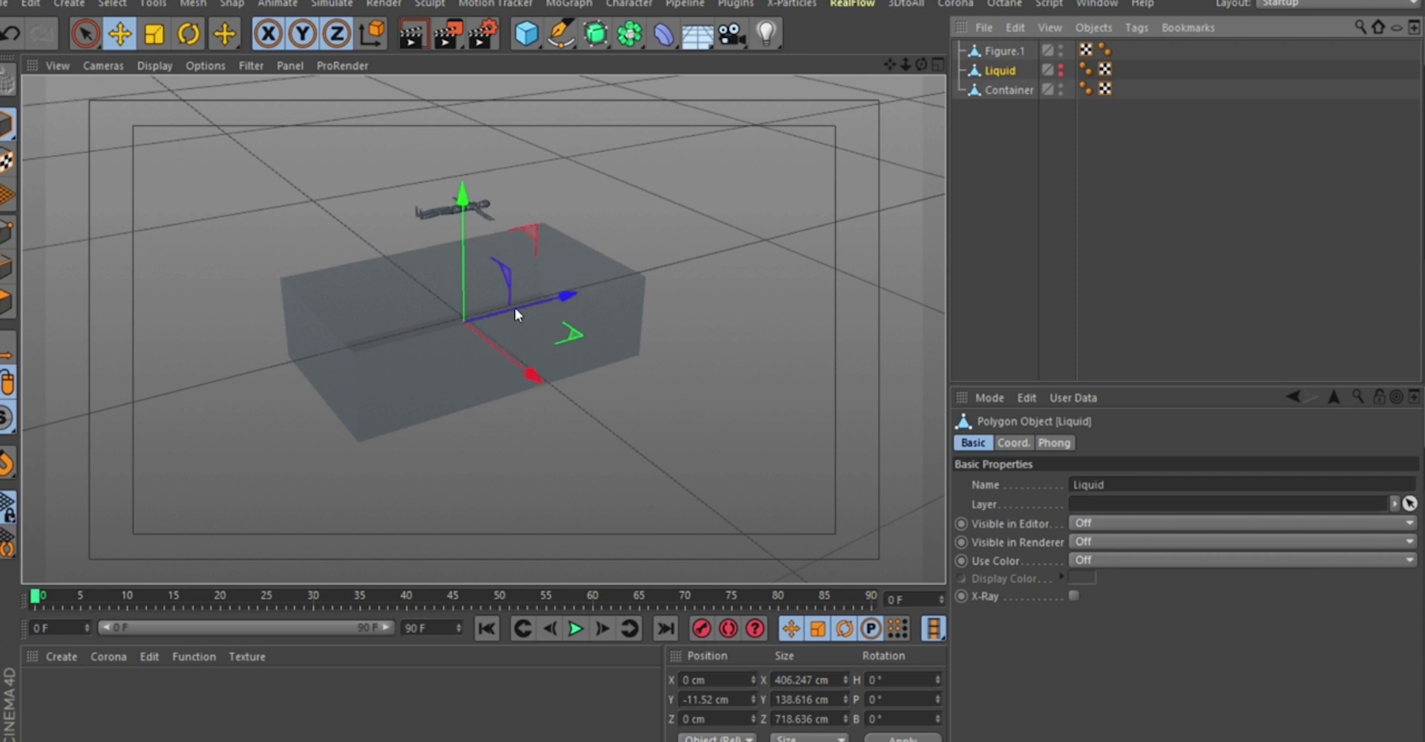
left_click_drag(518, 312, 461, 300, "alt")
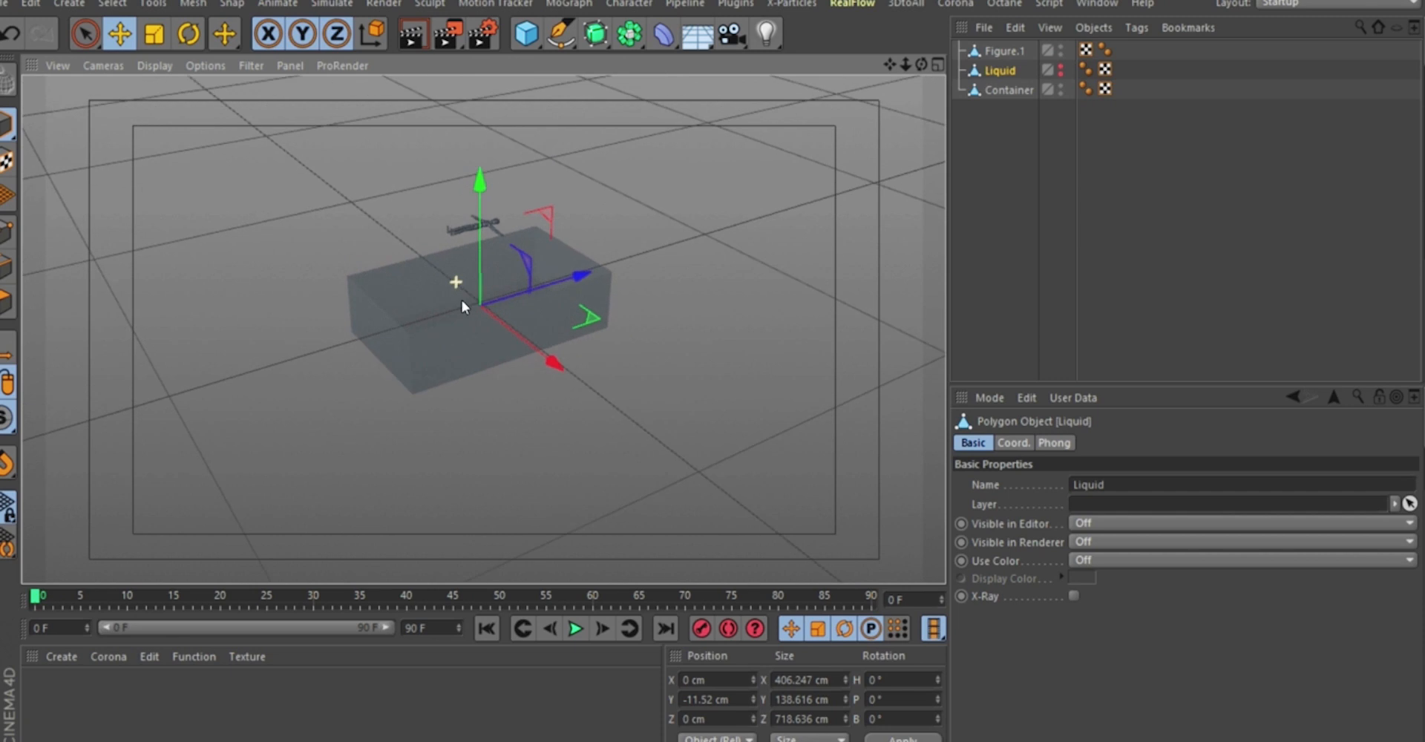
Apply a Rigid Body simulation tag to the figure above the container.
scroll(477, 169, "up", 2)
left_click_drag(476, 171, 463, 244, "alt")
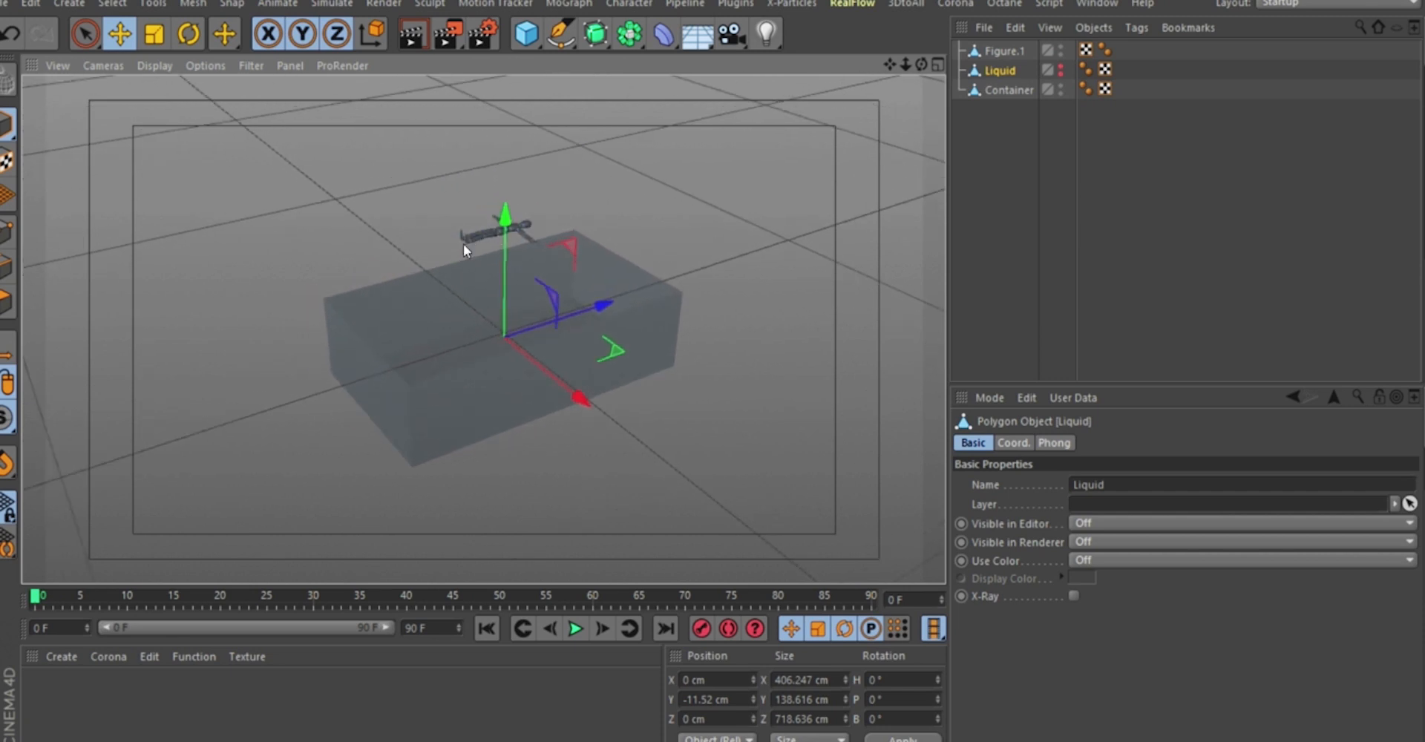
scroll(484, 187, "up", 2)
left_click_drag(484, 188, 532, 175, "alt")
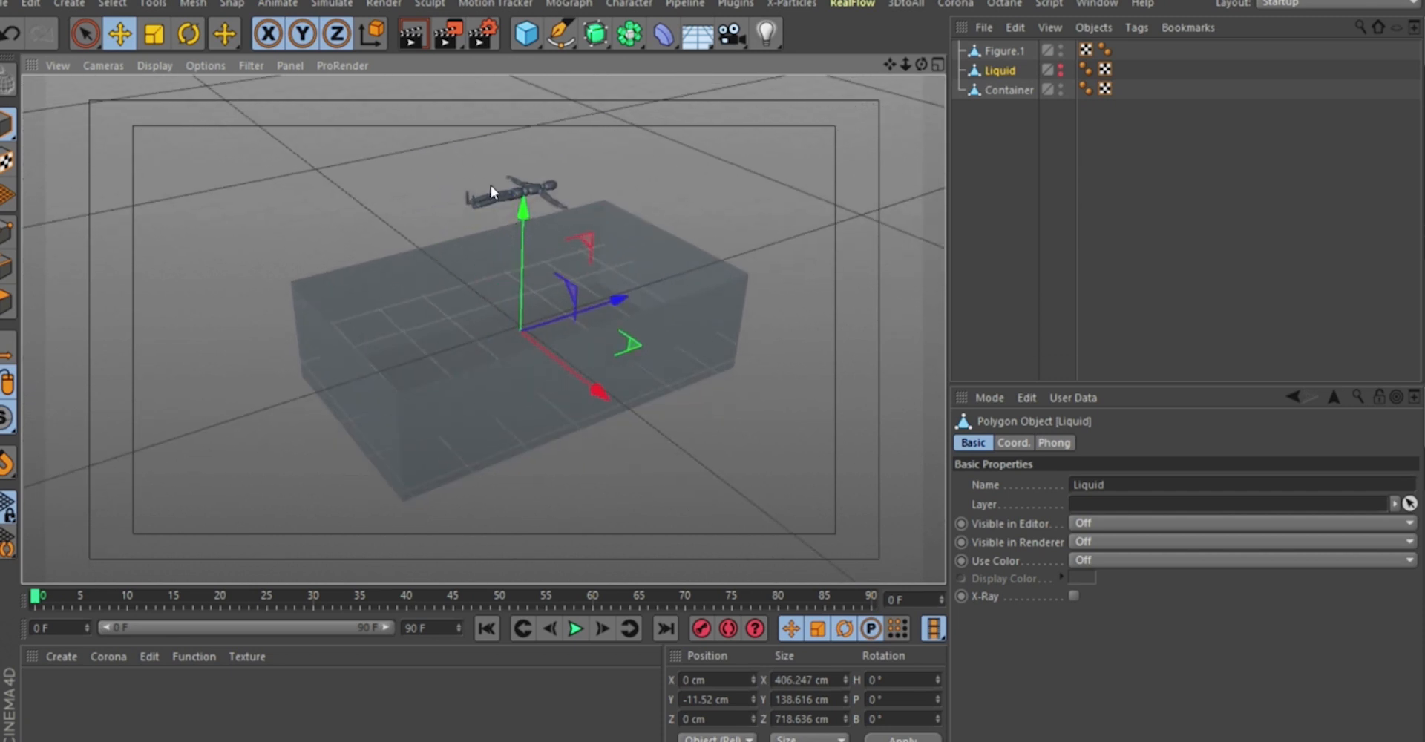
left_click(500, 190)
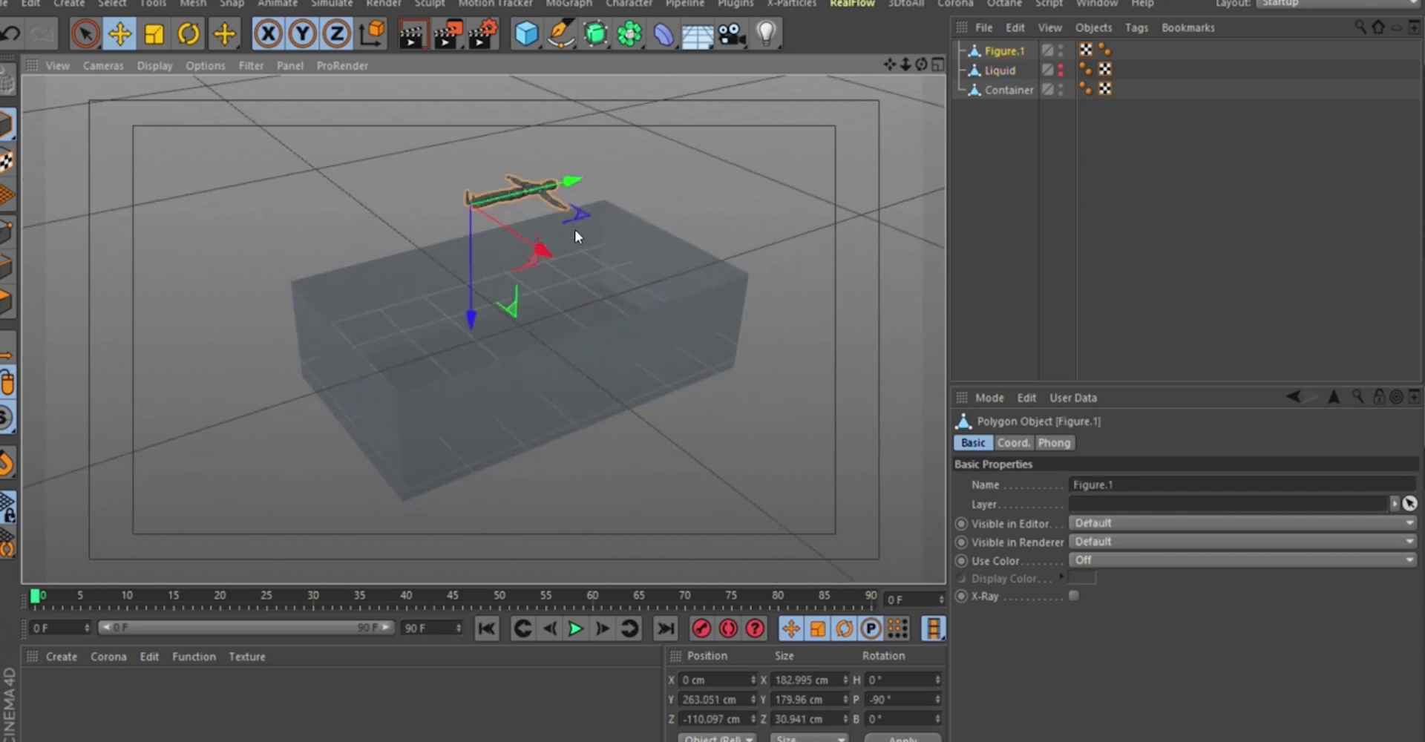
right_click(777, 180)
mouse_move(987, 366)
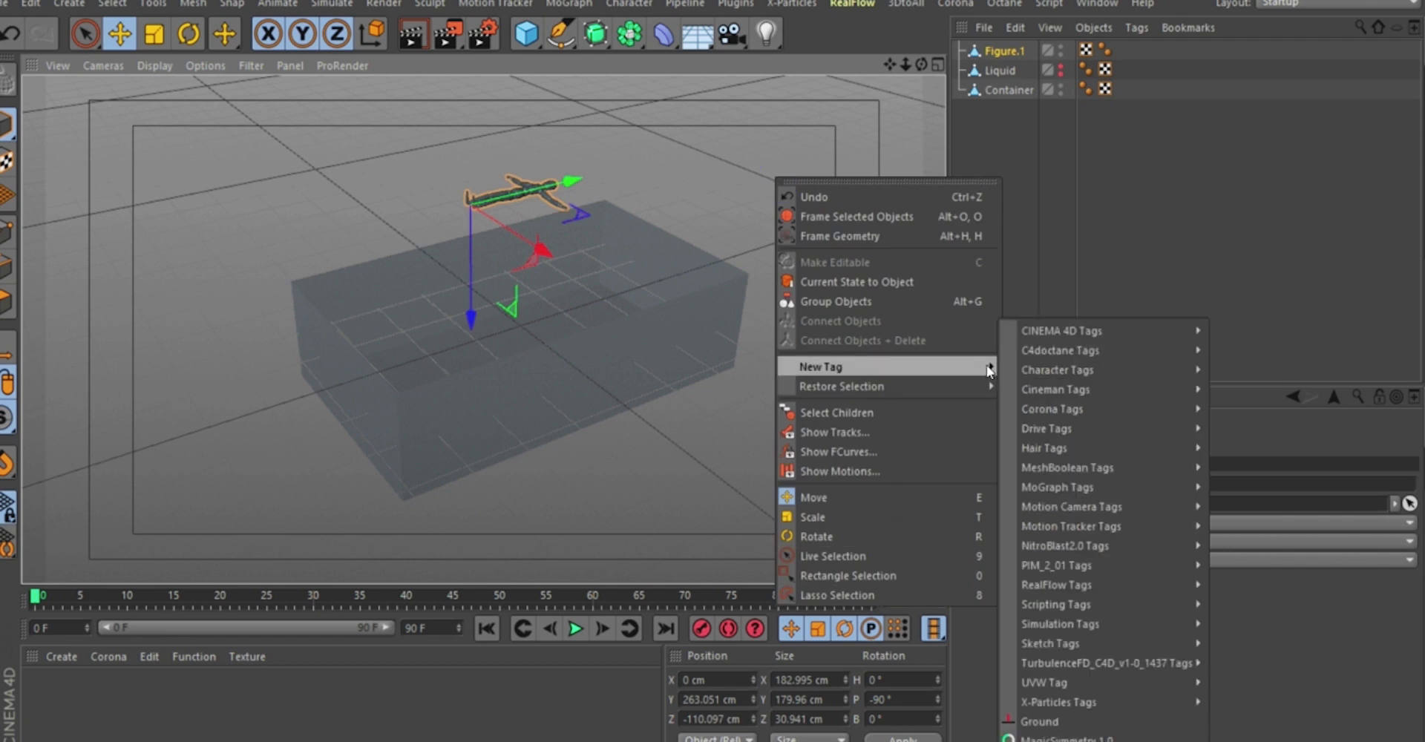
mouse_move(1069, 624)
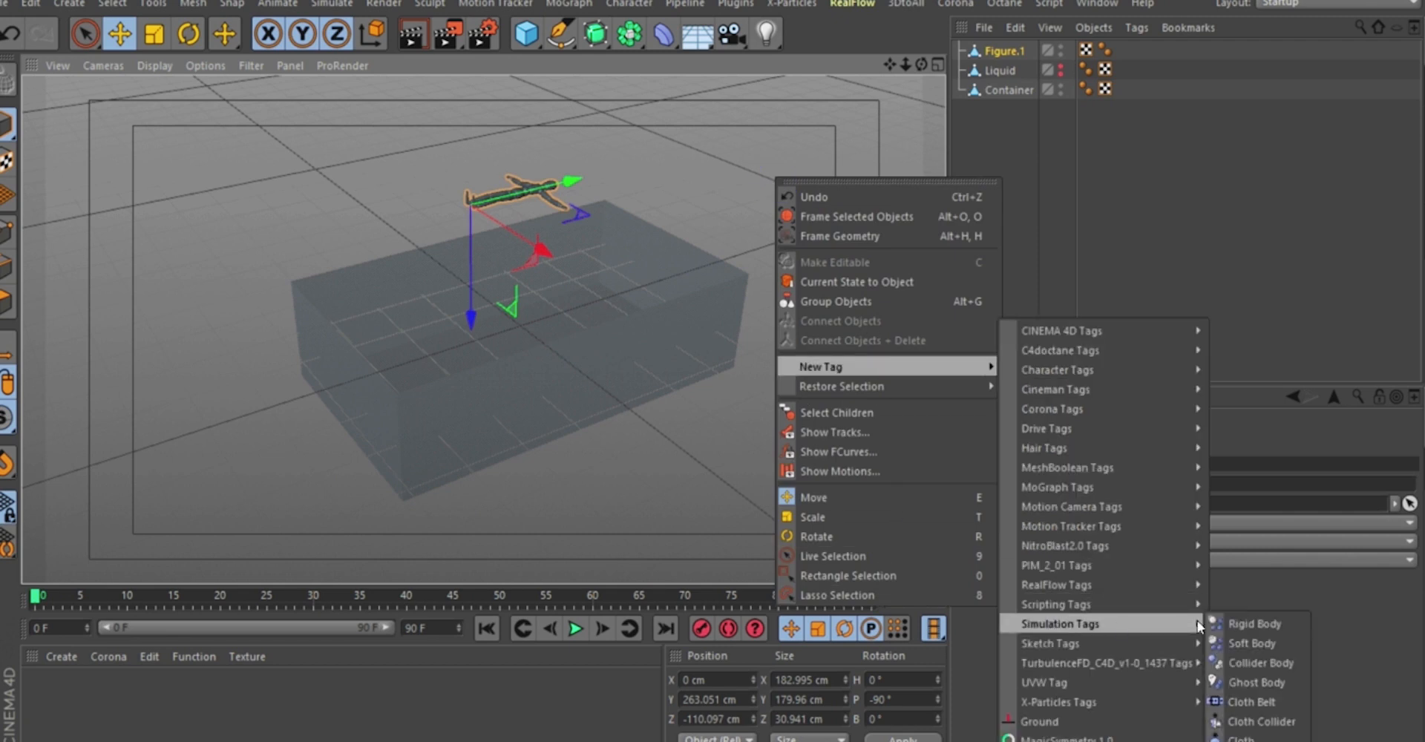
left_click(1255, 626)
Apply a Collider Body simulation tag to the Container.
left_click(675, 345)
right_click(700, 188)
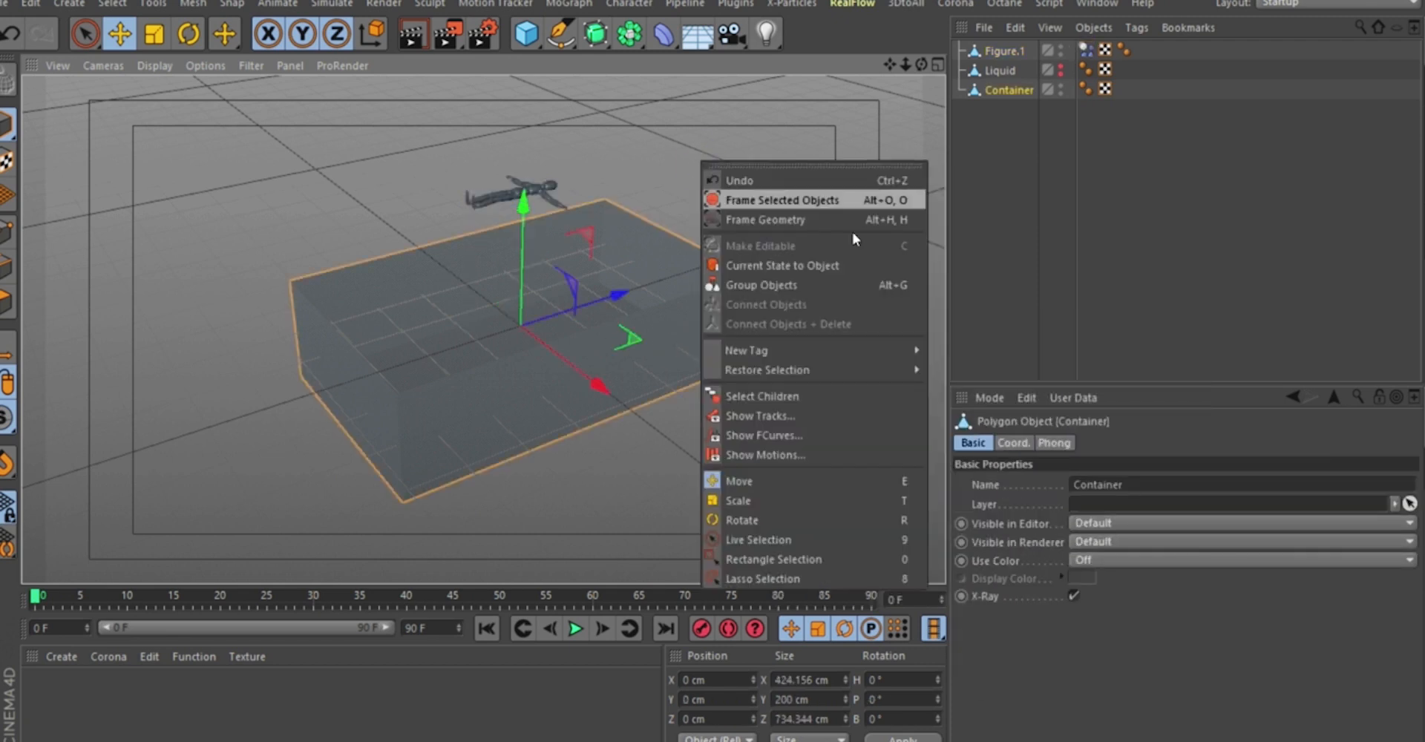
mouse_move(816, 350)
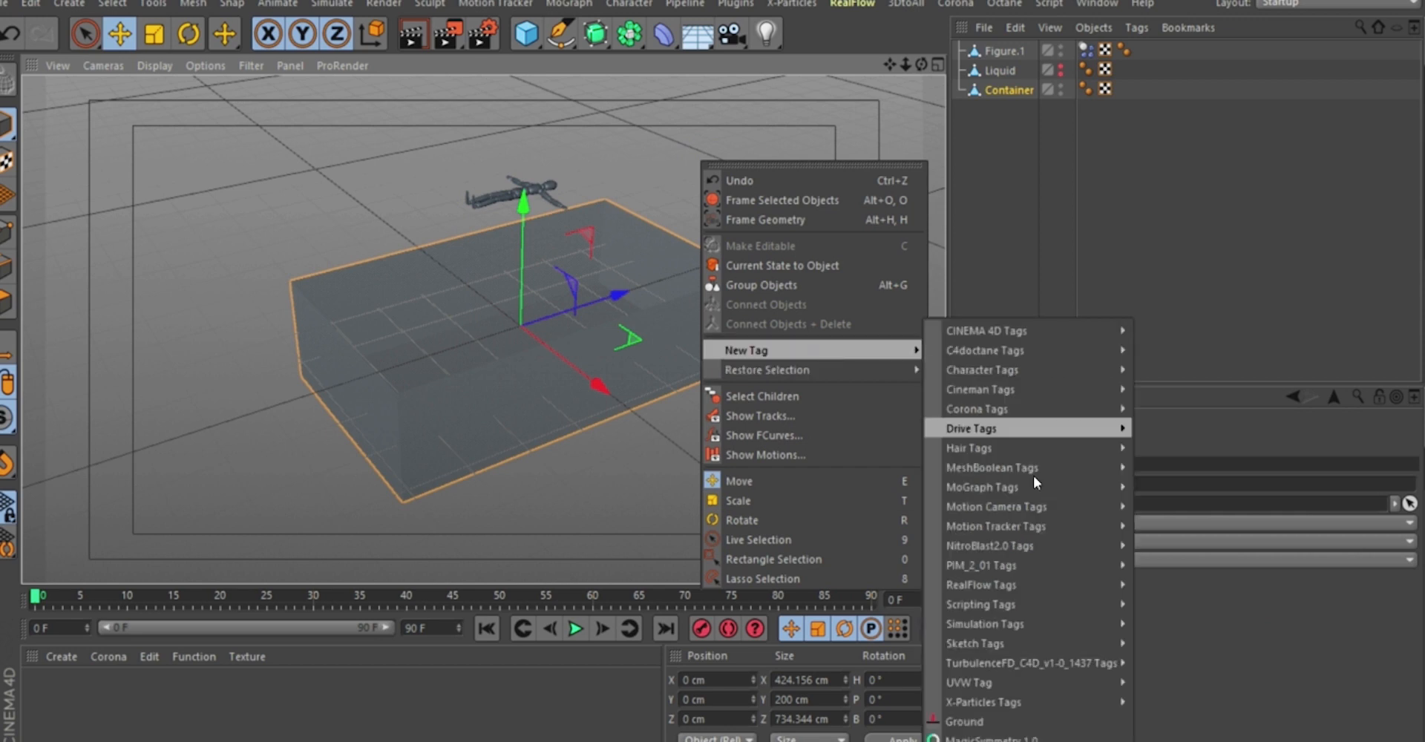
mouse_move(992, 627)
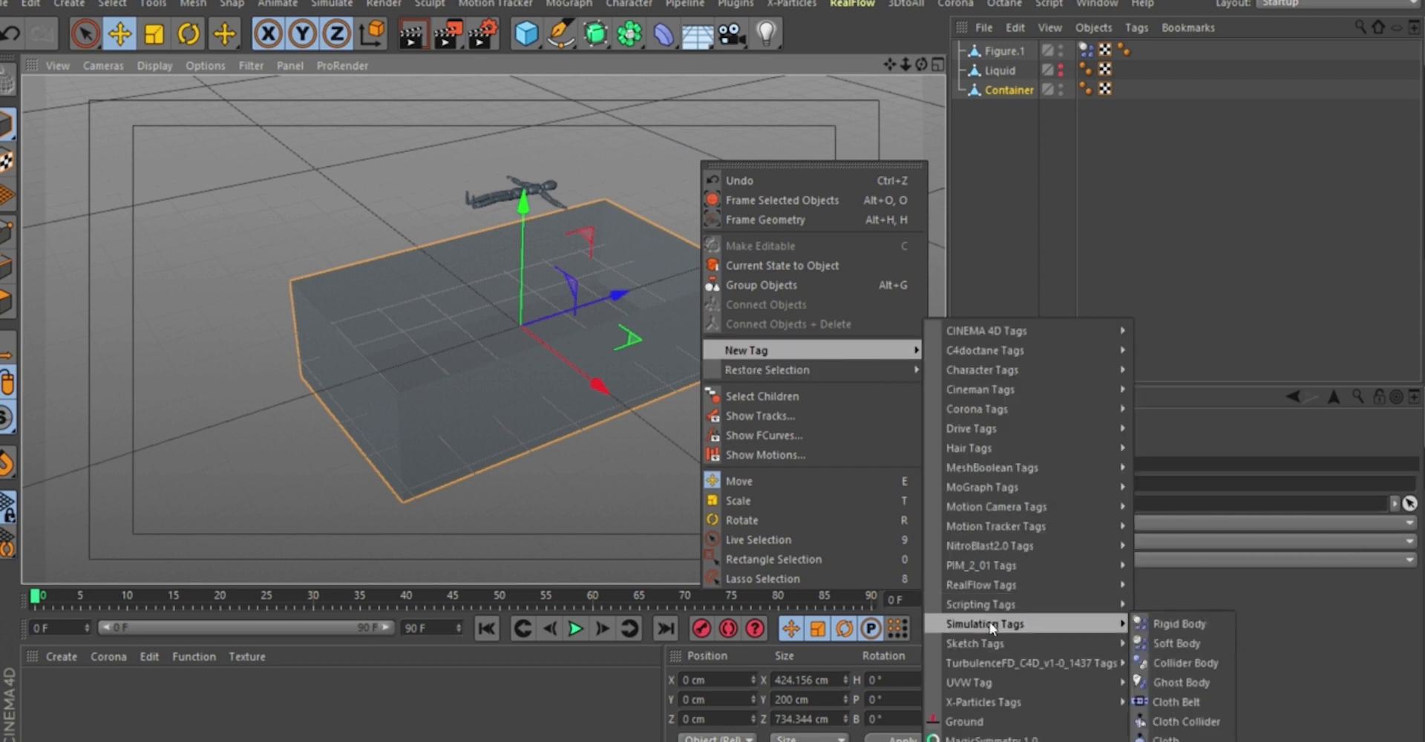
left_click(1184, 663)
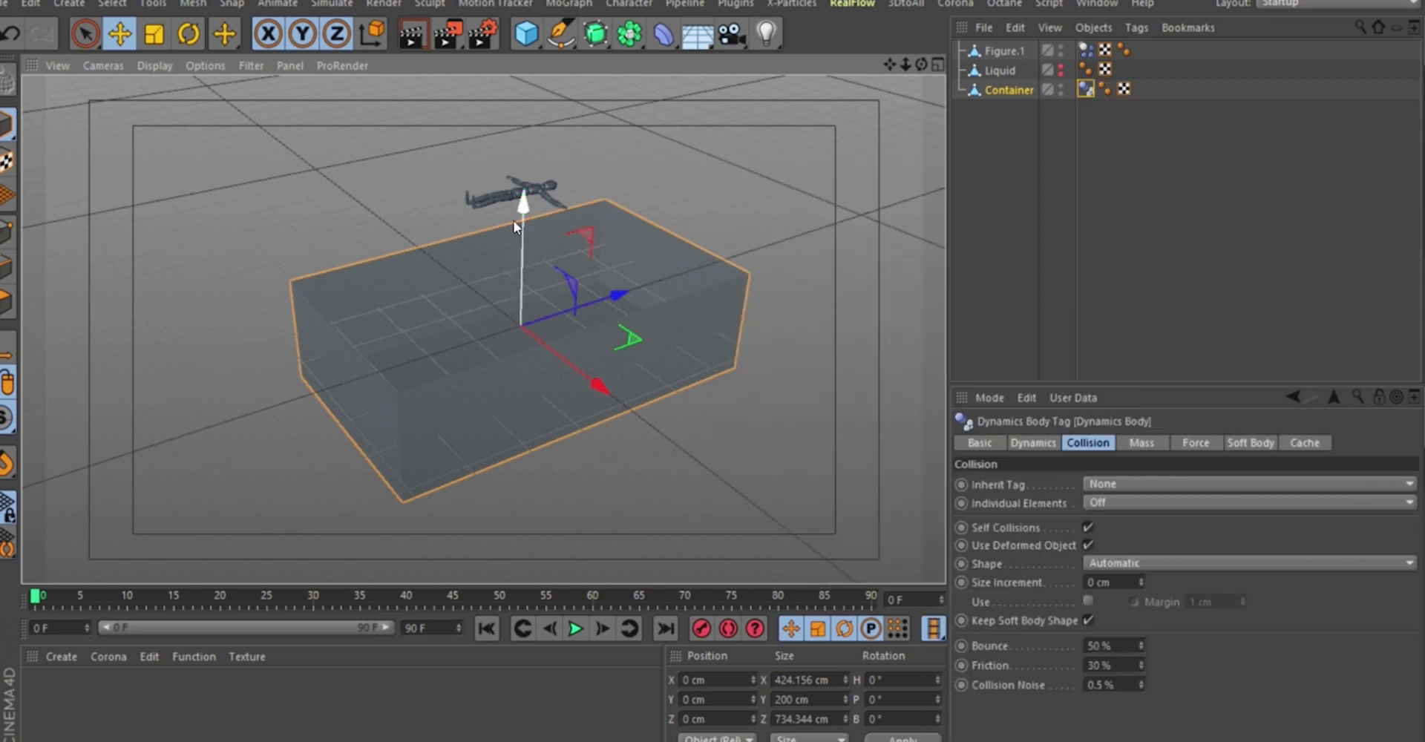
Play the dynamics simulation and inspect from several angles how the figure collides with the Container.
left_click(577, 629)
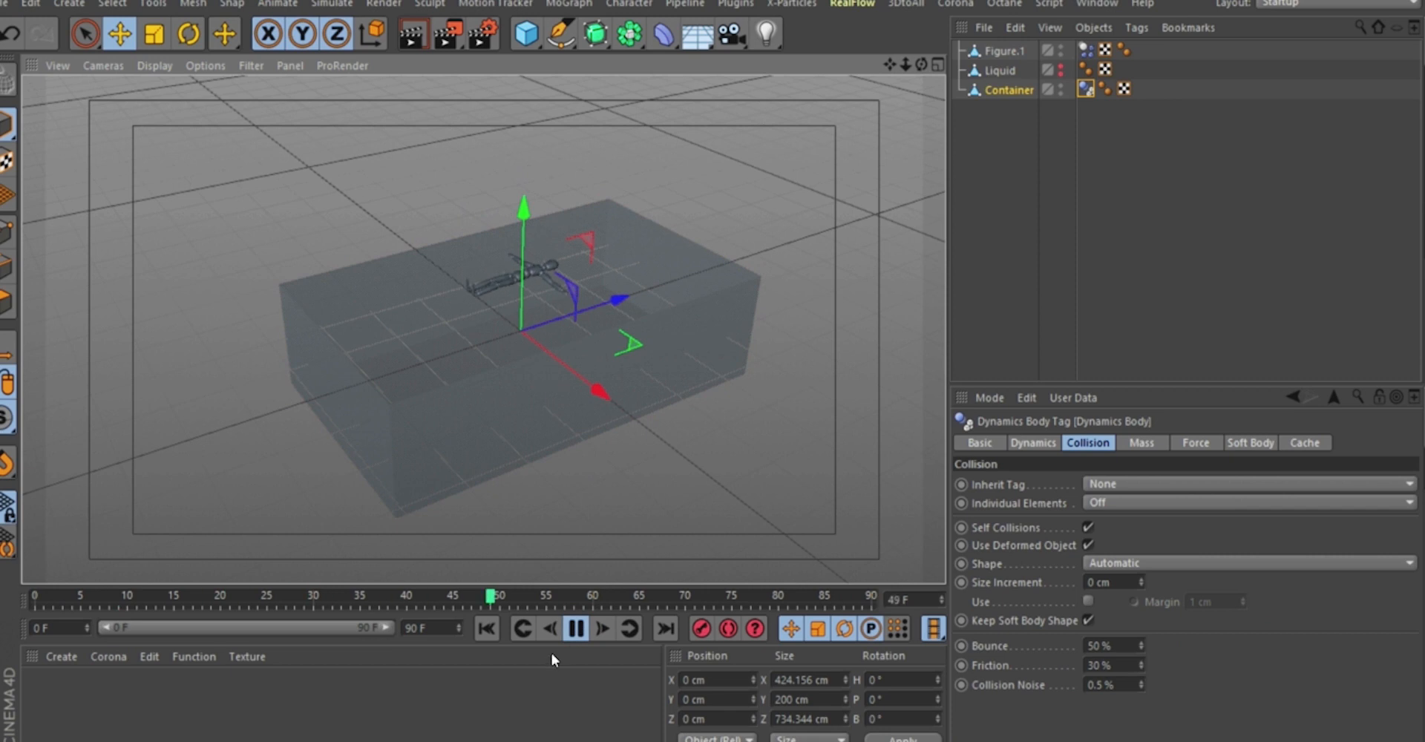
left_click(576, 628)
left_click_drag(594, 386, 512, 344, "alt")
scroll(486, 250, "up", 3)
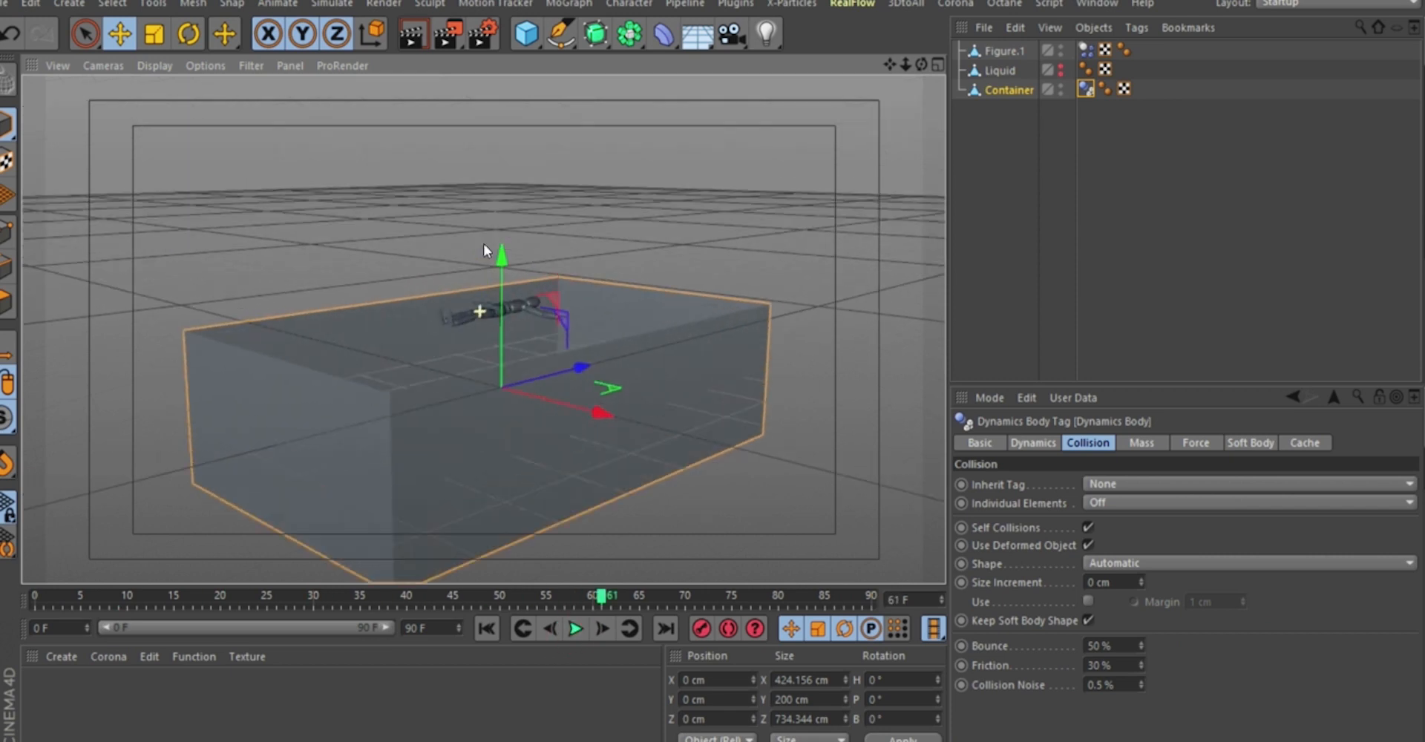
left_click_drag(483, 251, 573, 234, "alt")
scroll(505, 313, "down", 3)
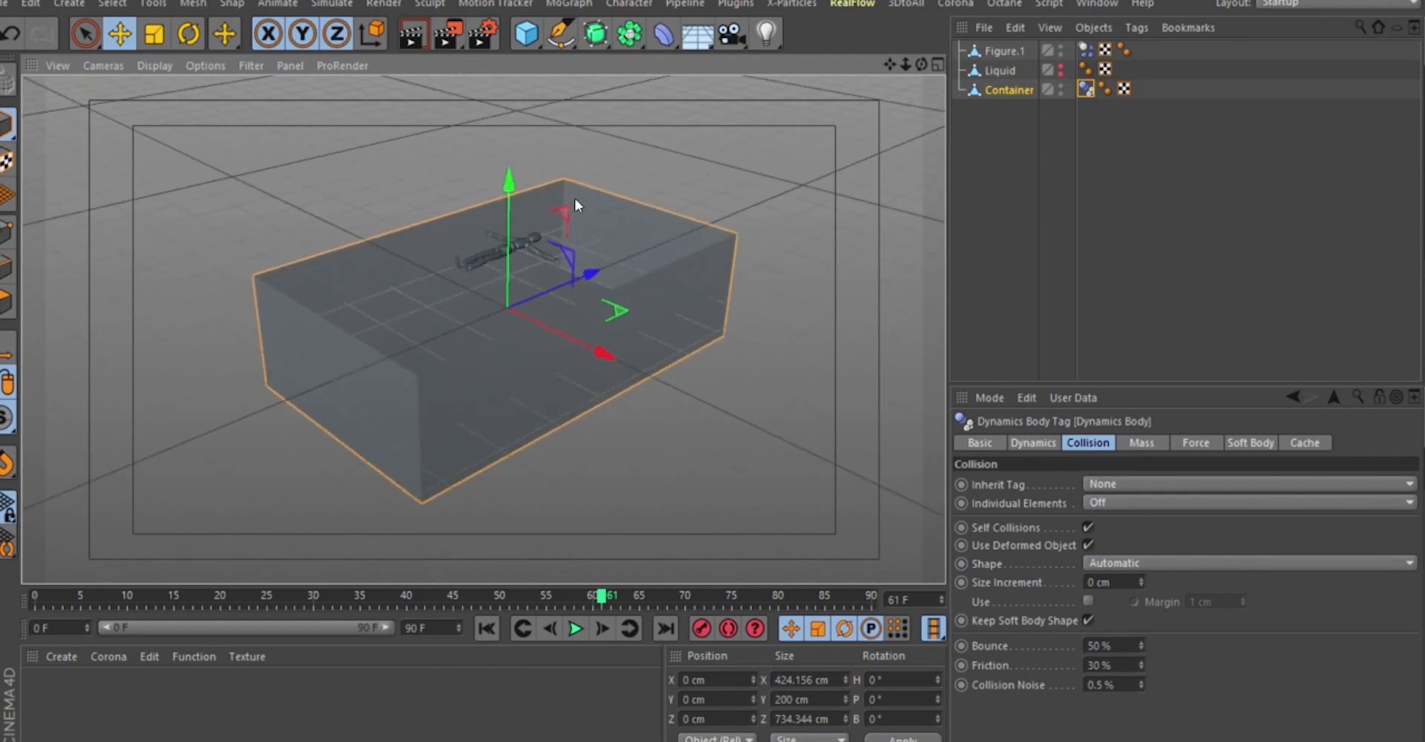
Set the collision shape of the Container's dynamics tag to Static Mesh.
left_click(1084, 89)
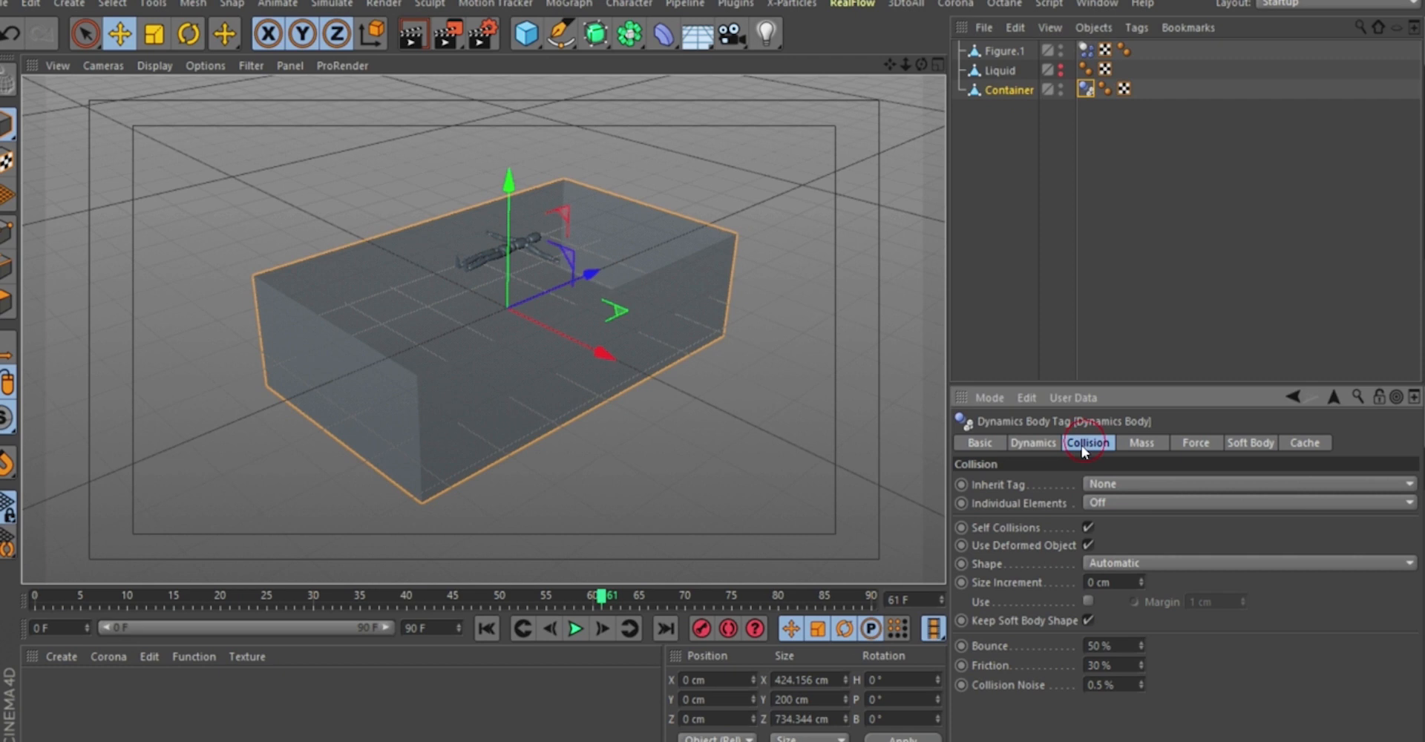
left_click(1101, 564)
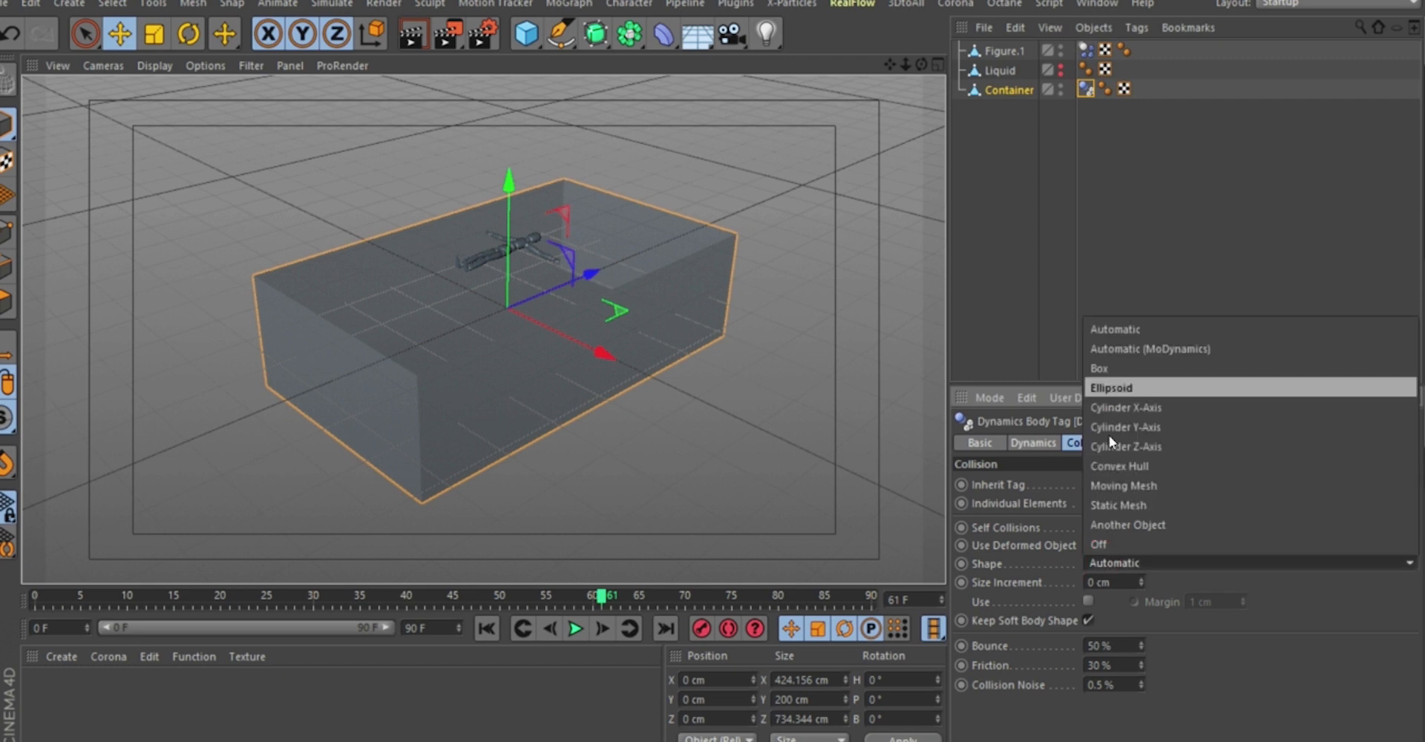
left_click(1110, 505)
Replay the simulation from frame 0 to check the figure's fall into the Container, and return to the start.
left_click(487, 628)
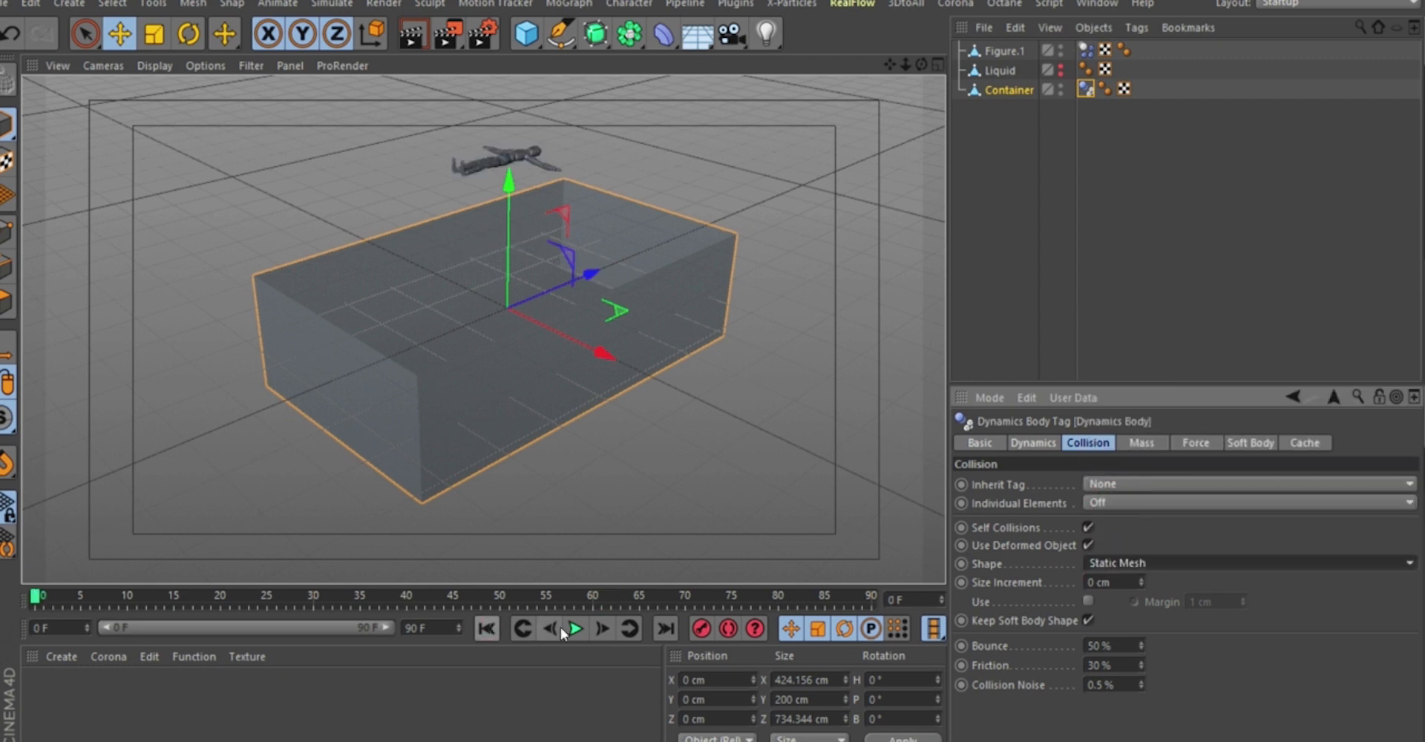
left_click(575, 629)
left_click_drag(524, 354, 512, 401, "alt")
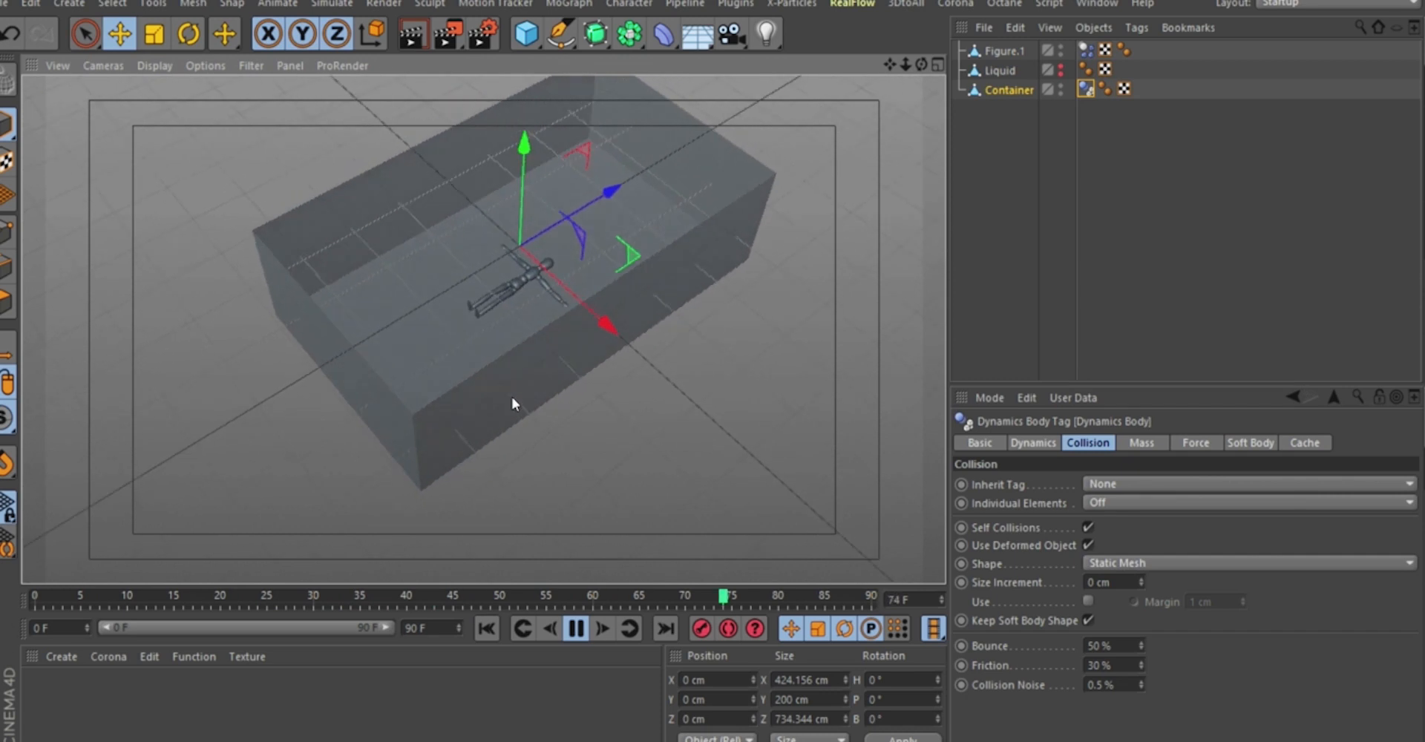
left_click(576, 629)
left_click(488, 630)
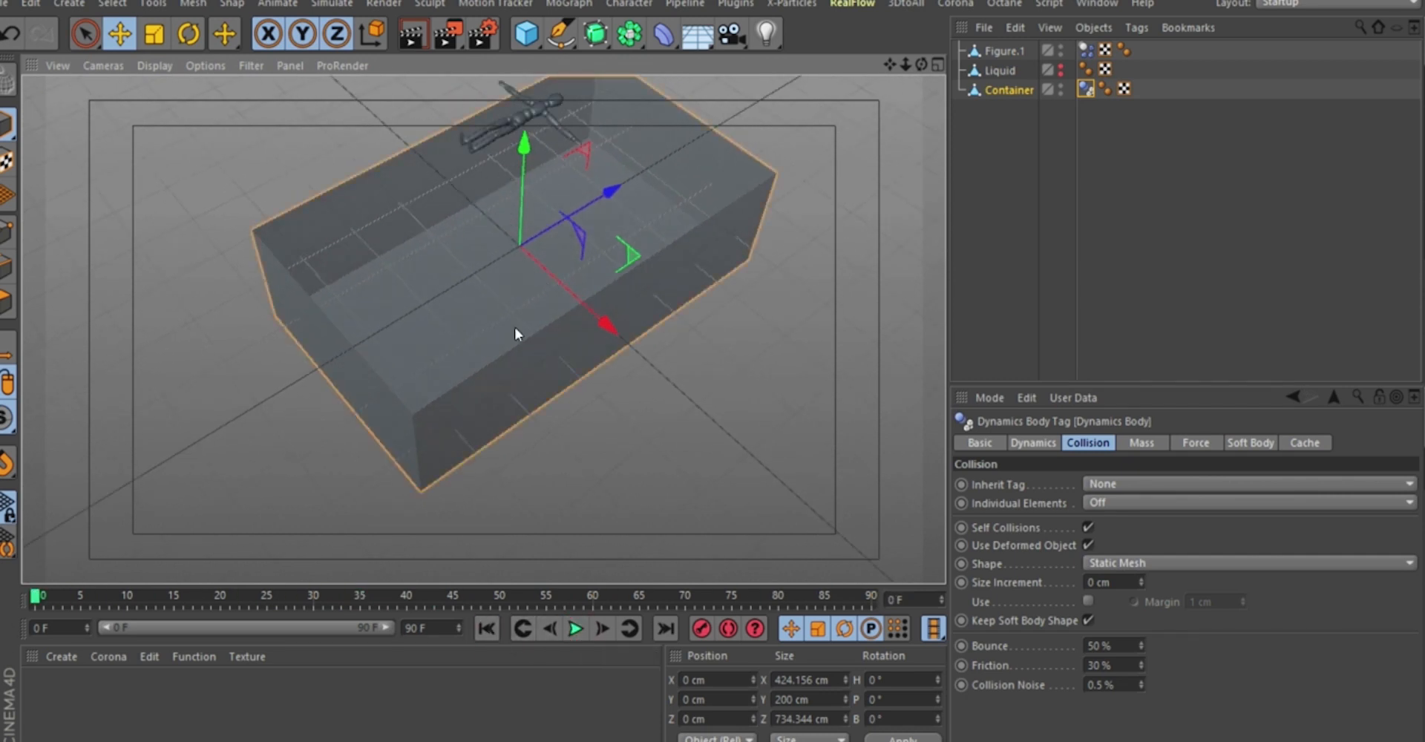
left_click_drag(515, 328, 507, 179, "alt")
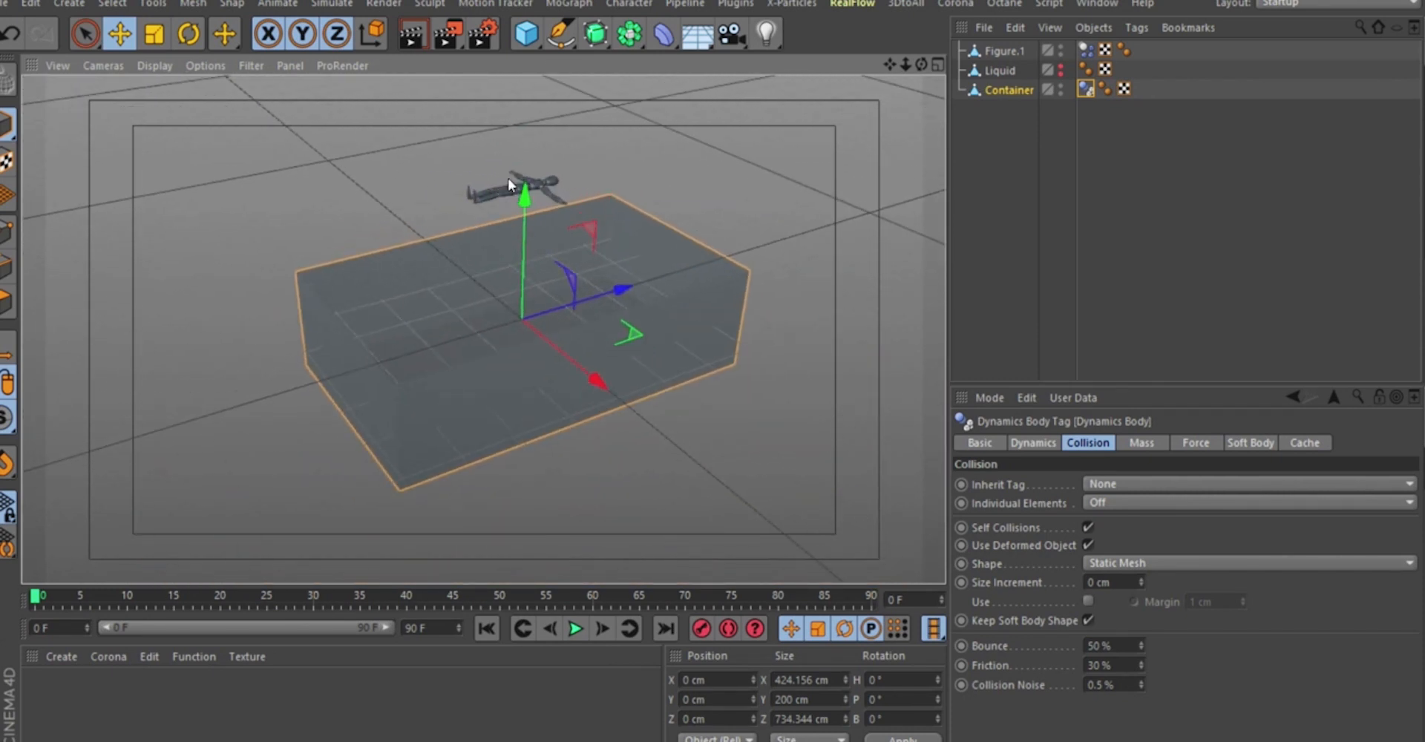
Bake all dynamics to cache from the figure's Dynamics Body tag, and return the timeline to frame 0.
left_click(1085, 50)
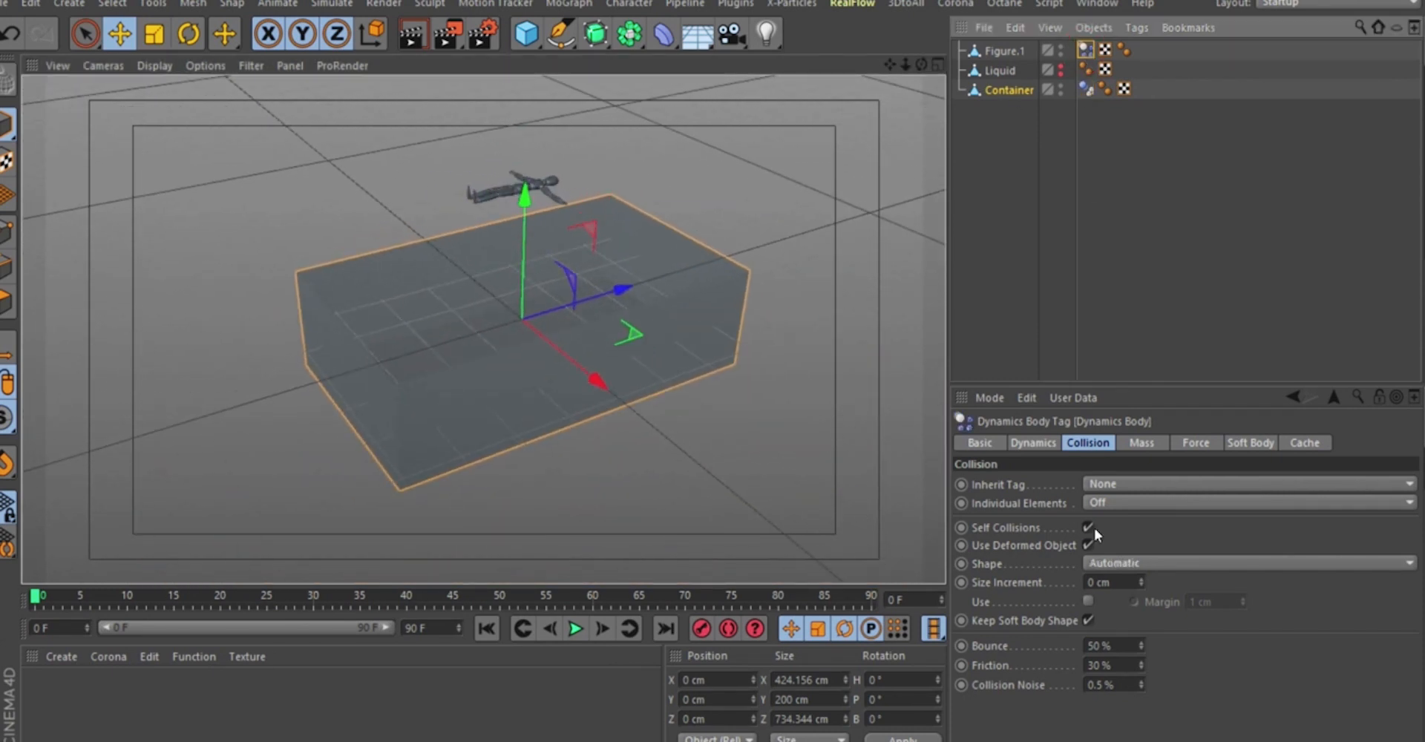
left_click(1265, 442)
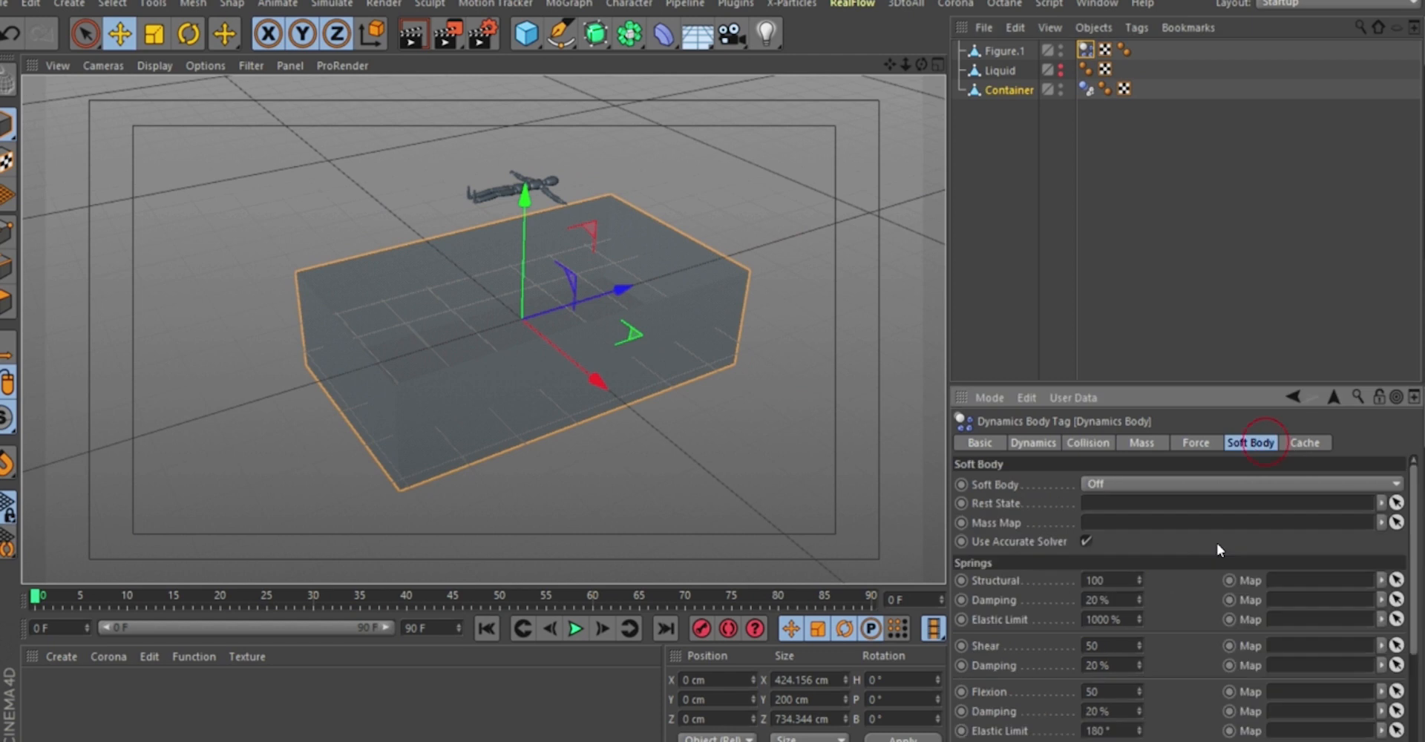
left_click(1303, 443)
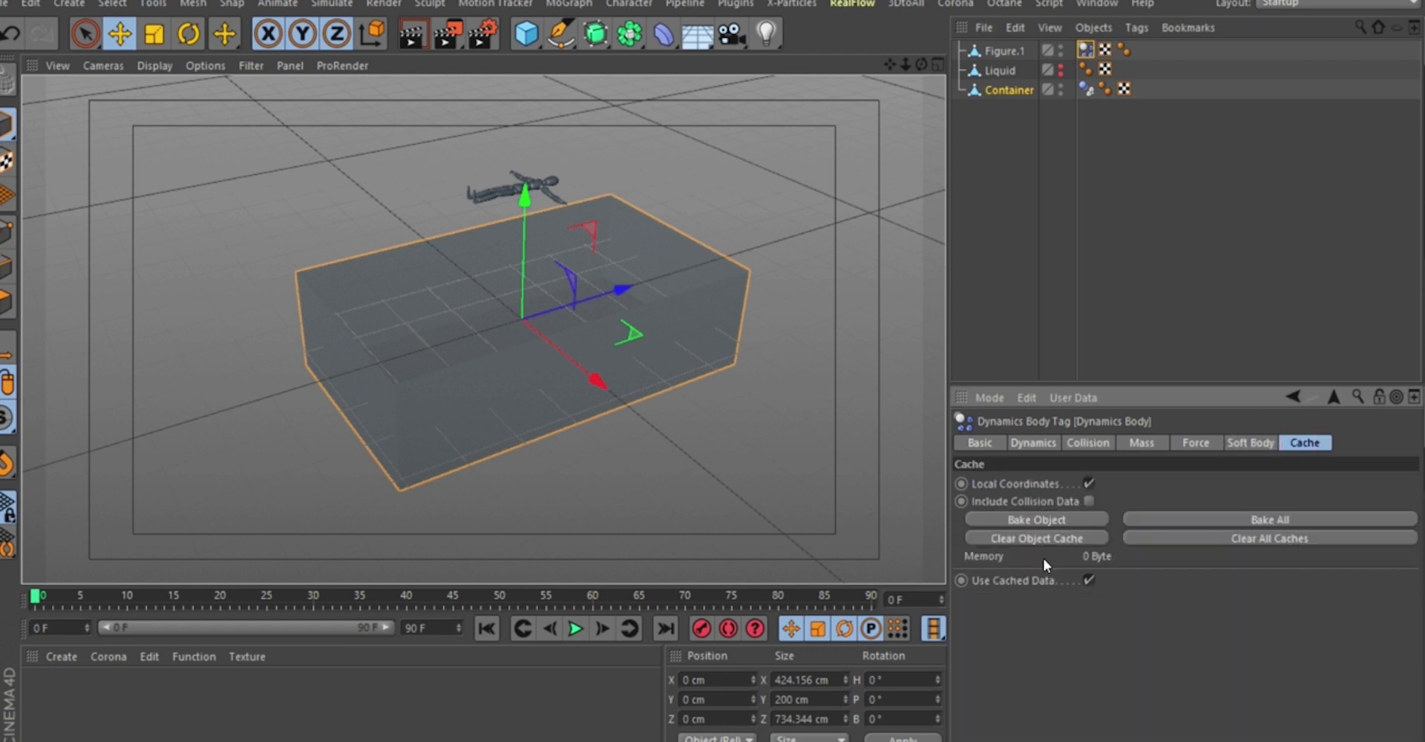
left_click(1243, 520)
left_click(573, 629)
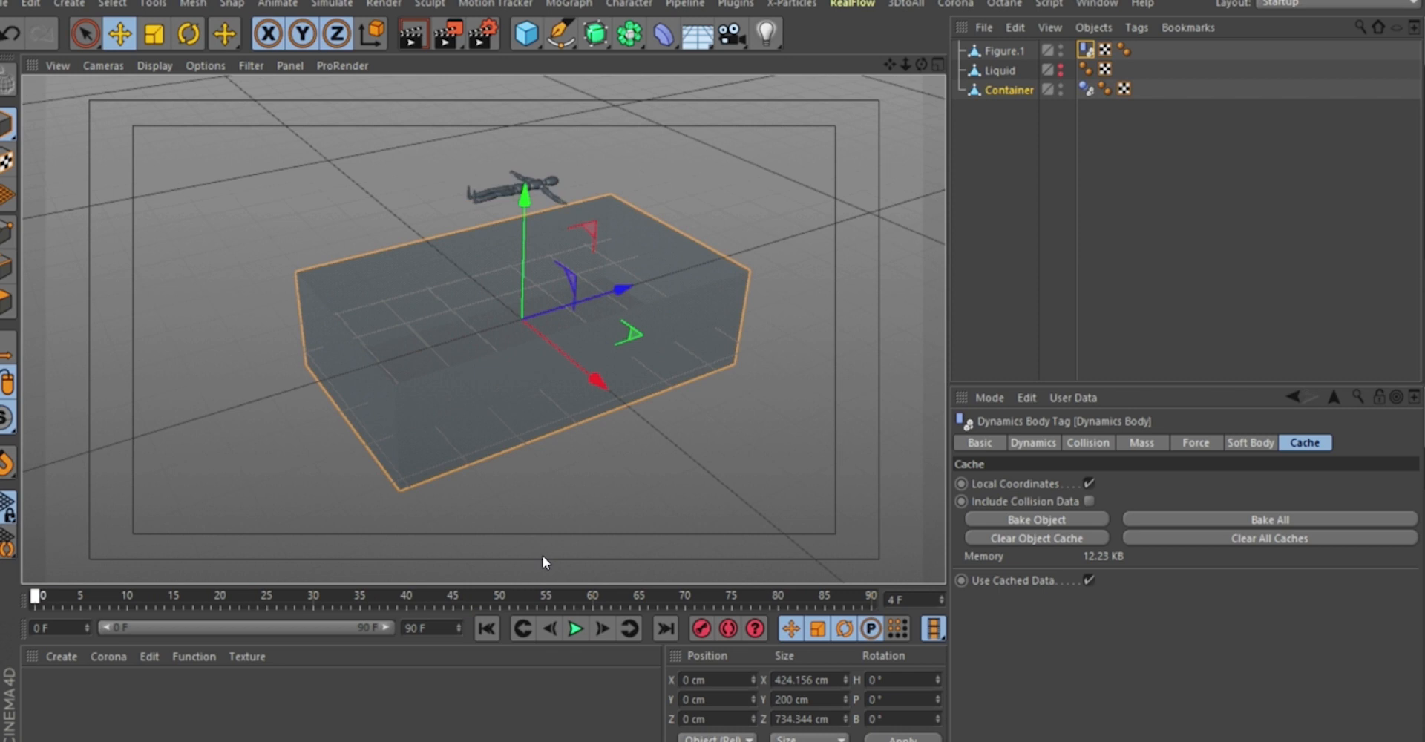
key("shift+f")
scroll(512, 167, "up", 3)
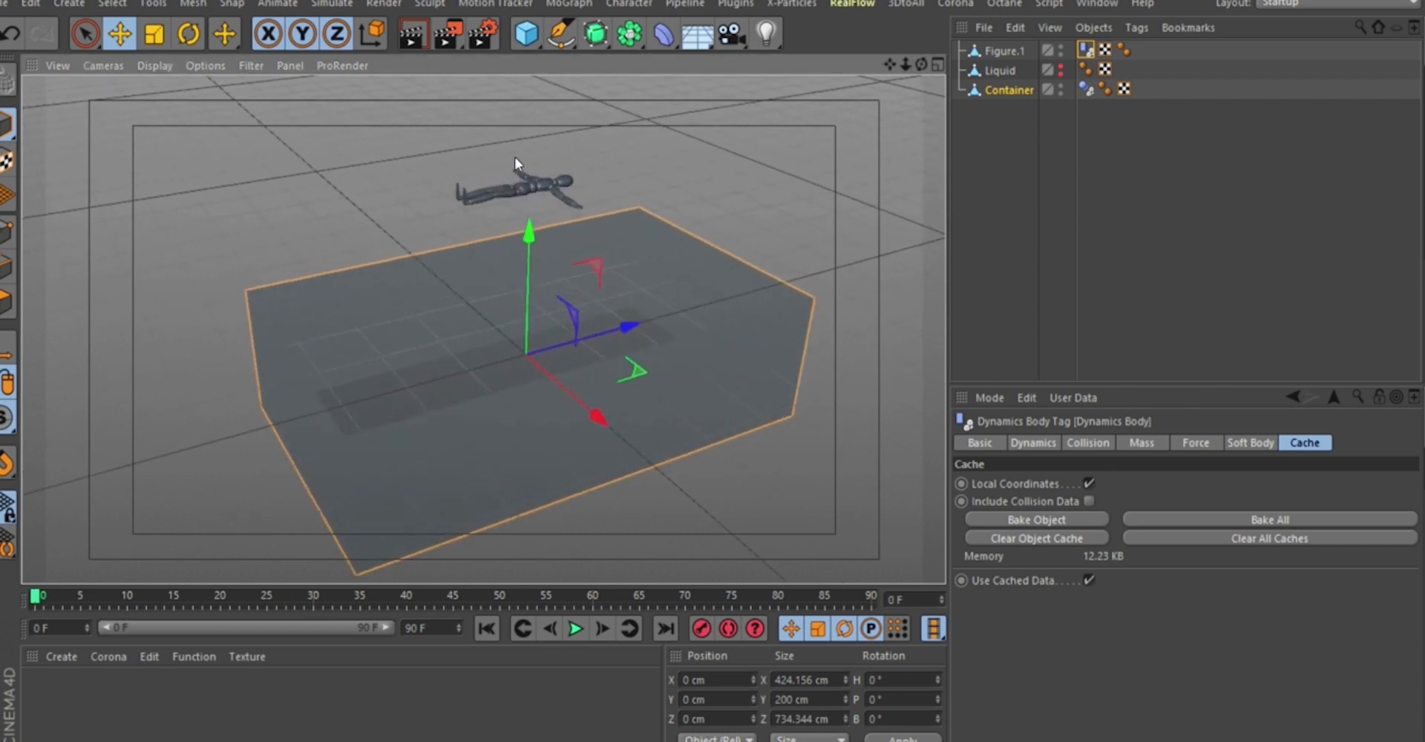
scroll(512, 150, "down", 4)
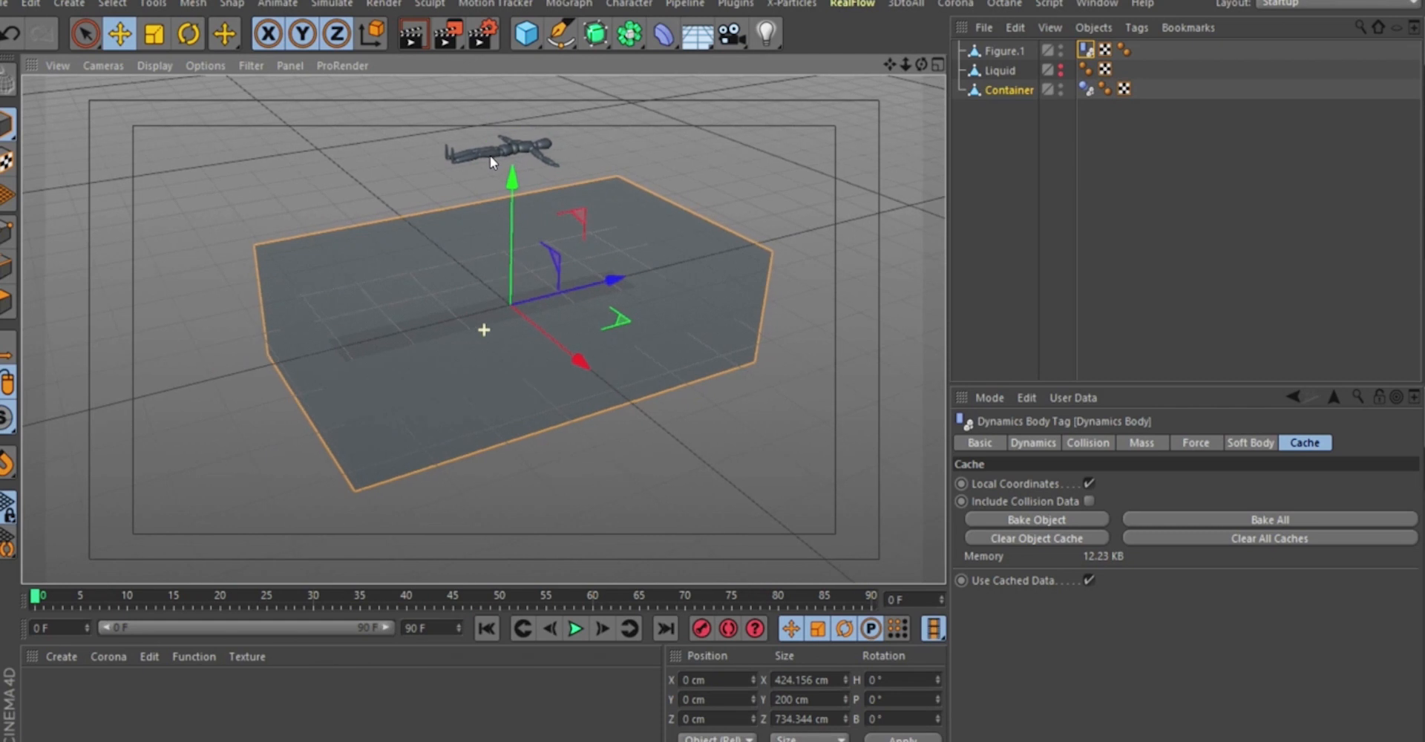
scroll(492, 154, "up", 2)
mouse_move(501, 153)
left_mouse_down("alt")
mouse_move(519, 140)
mouse_move(492, 152)
mouse_move(506, 151)
mouse_move(495, 178)
left_mouse_up("alt")
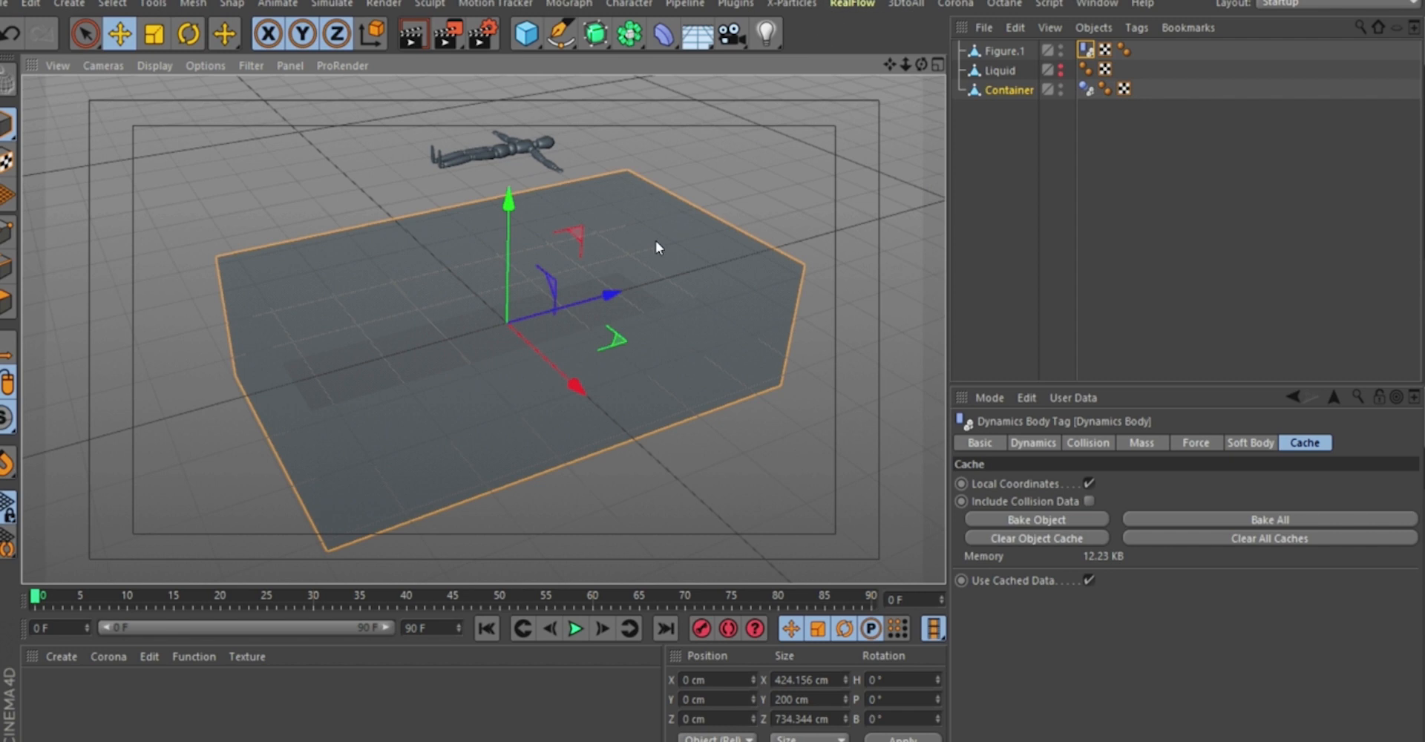
Disable X-Ray display for the Container and clear the selection.
left_click_drag(511, 254, 534, 326, "alt")
left_click(1030, 89)
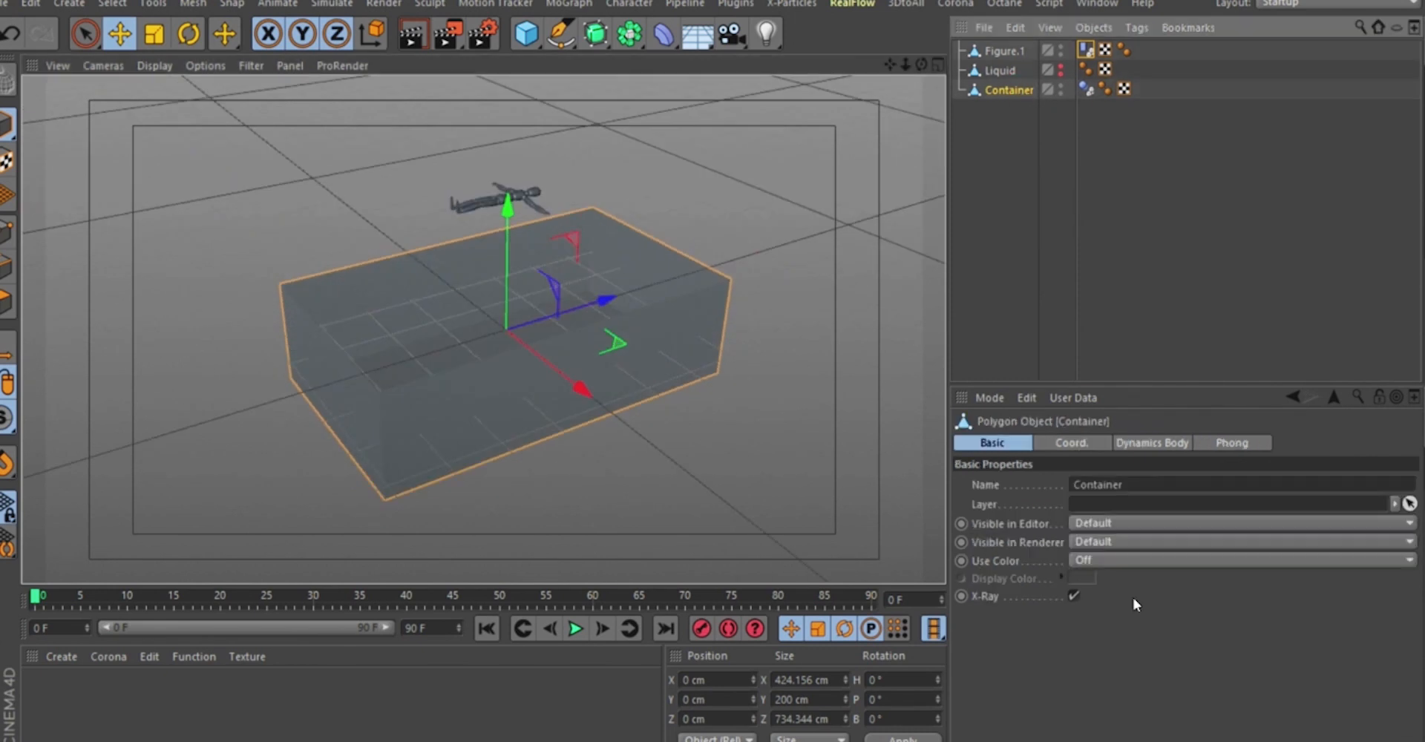
left_click(1076, 596)
left_click(1171, 355)
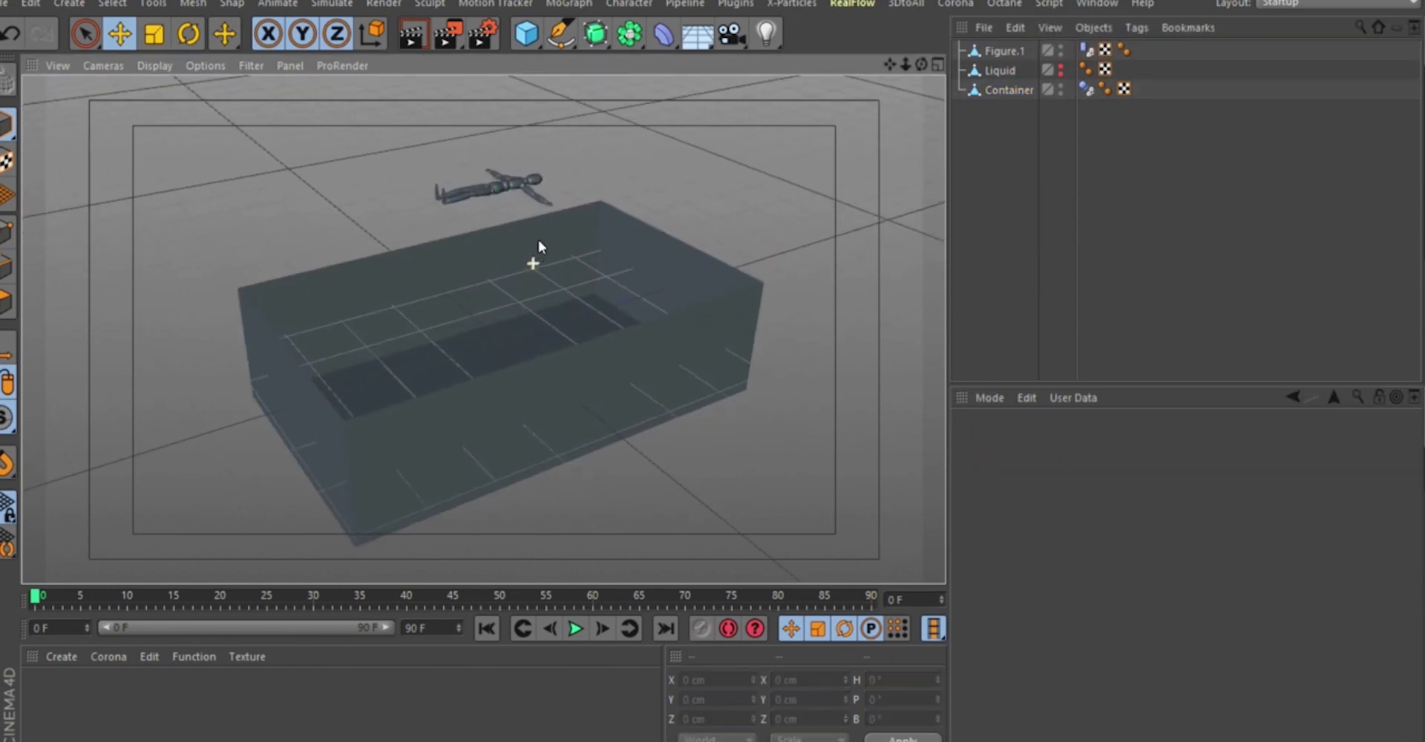
Hide the grid in the viewport.
left_click(242, 69)
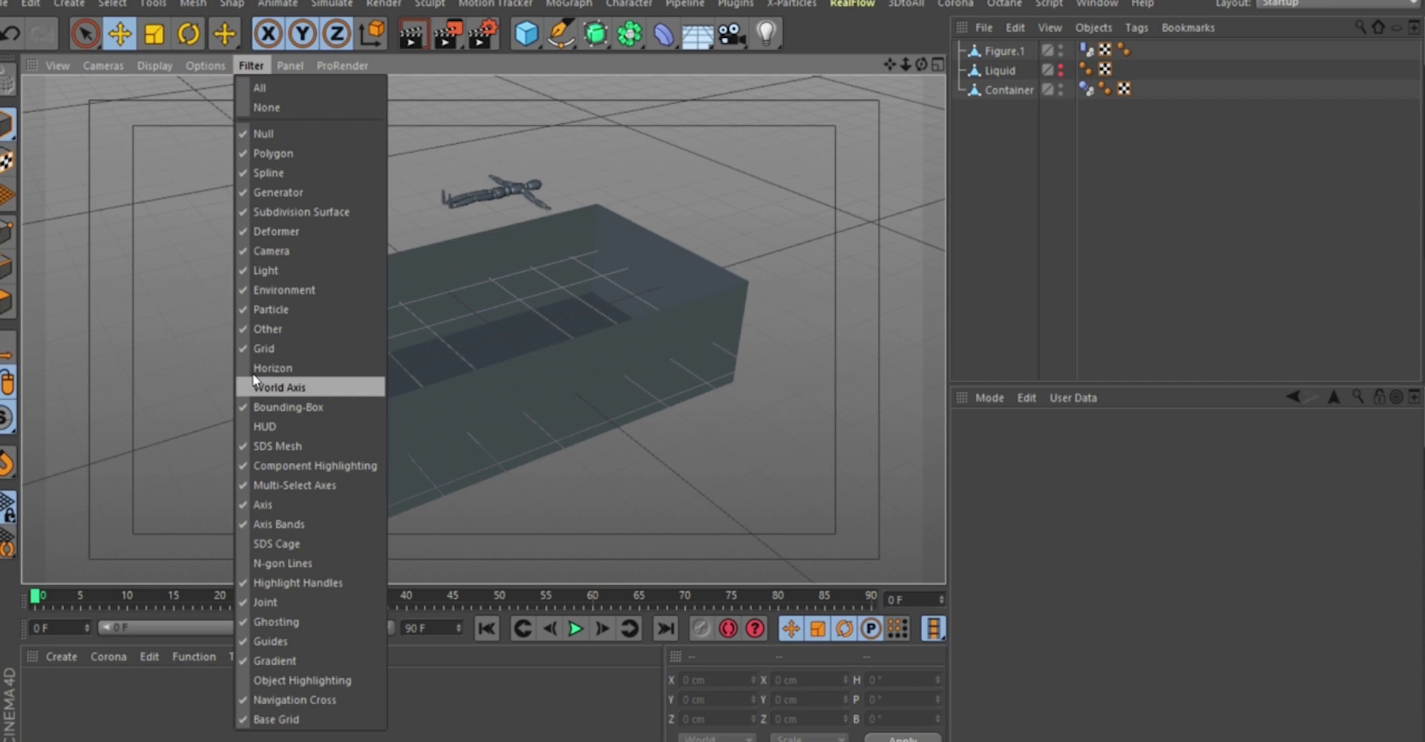
left_click(261, 350)
left_click_drag(489, 315, 534, 321, "alt")
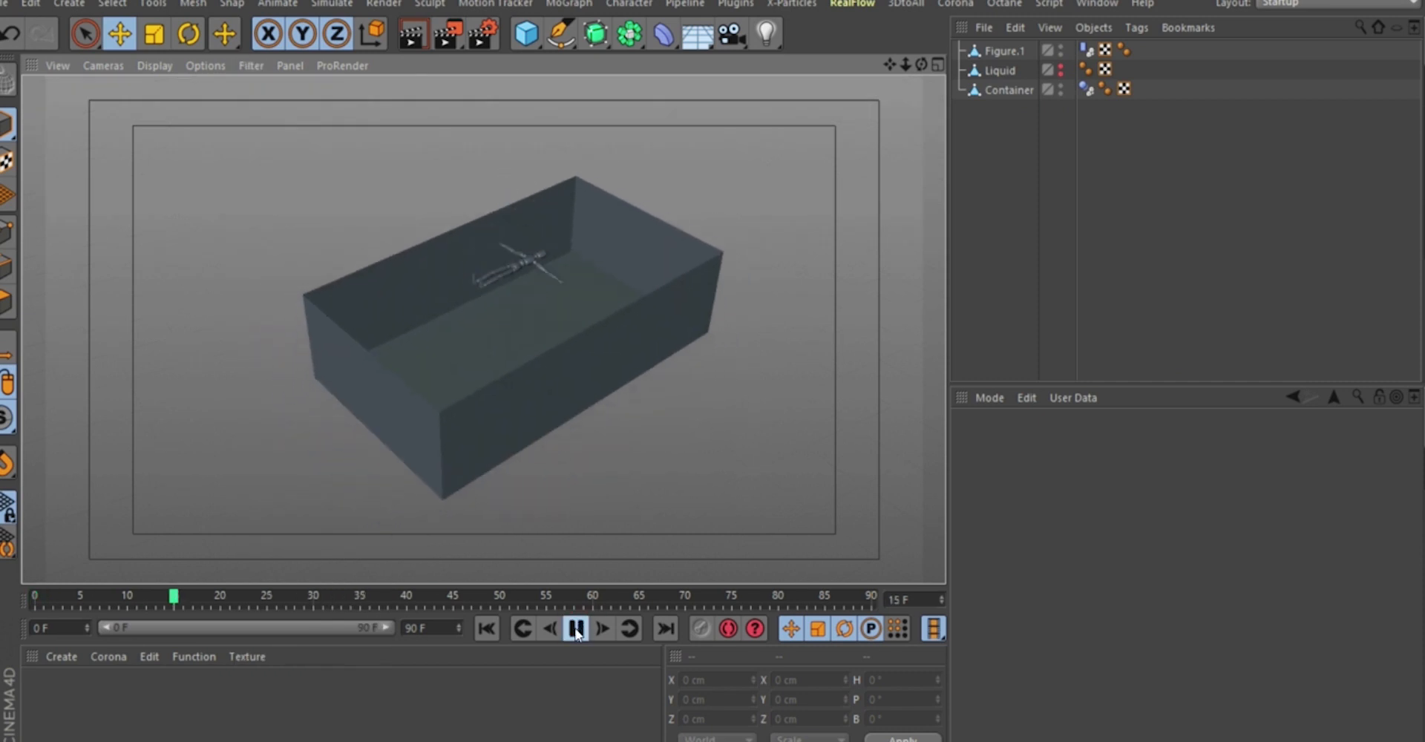
Stop the playback of the baked fall and return the timeline to frame 0.
left_click(577, 628)
left_click(486, 629)
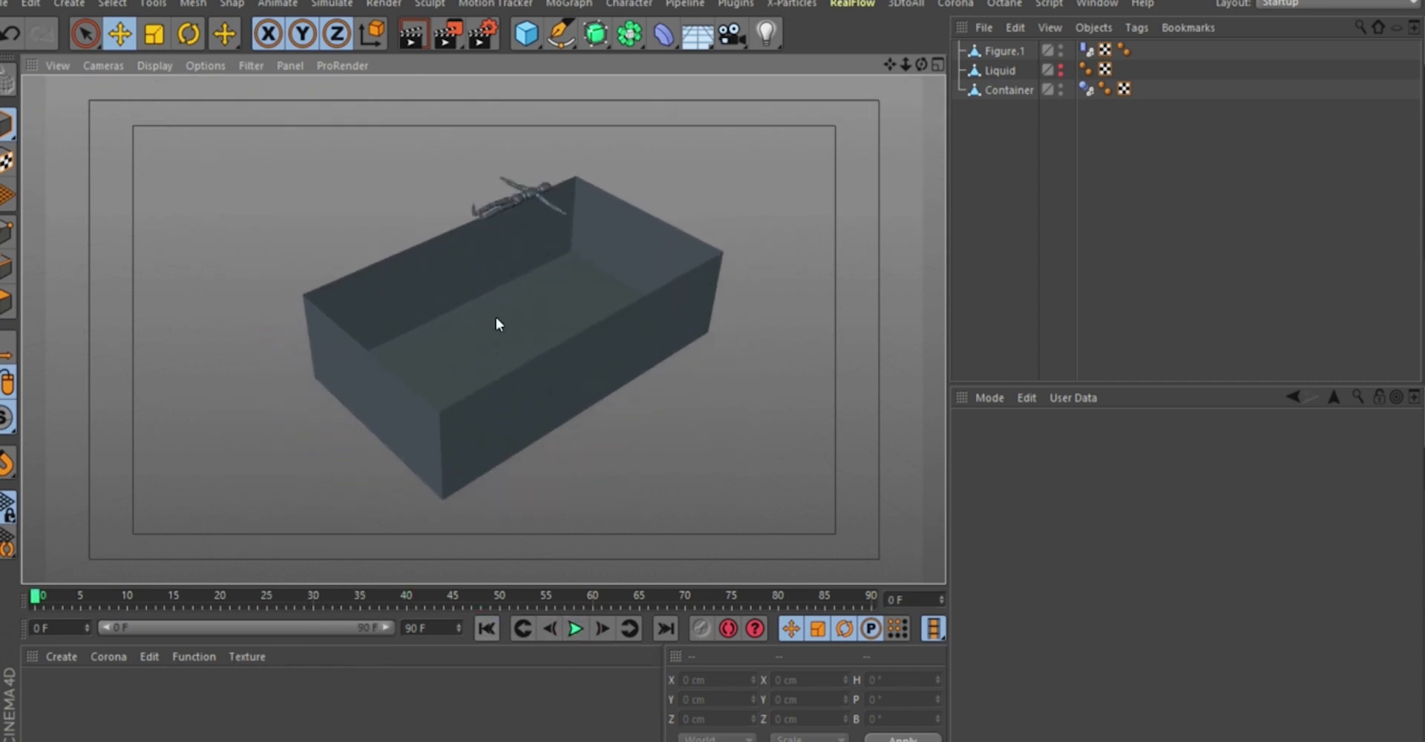
left_click_drag(495, 318, 538, 292, "alt")
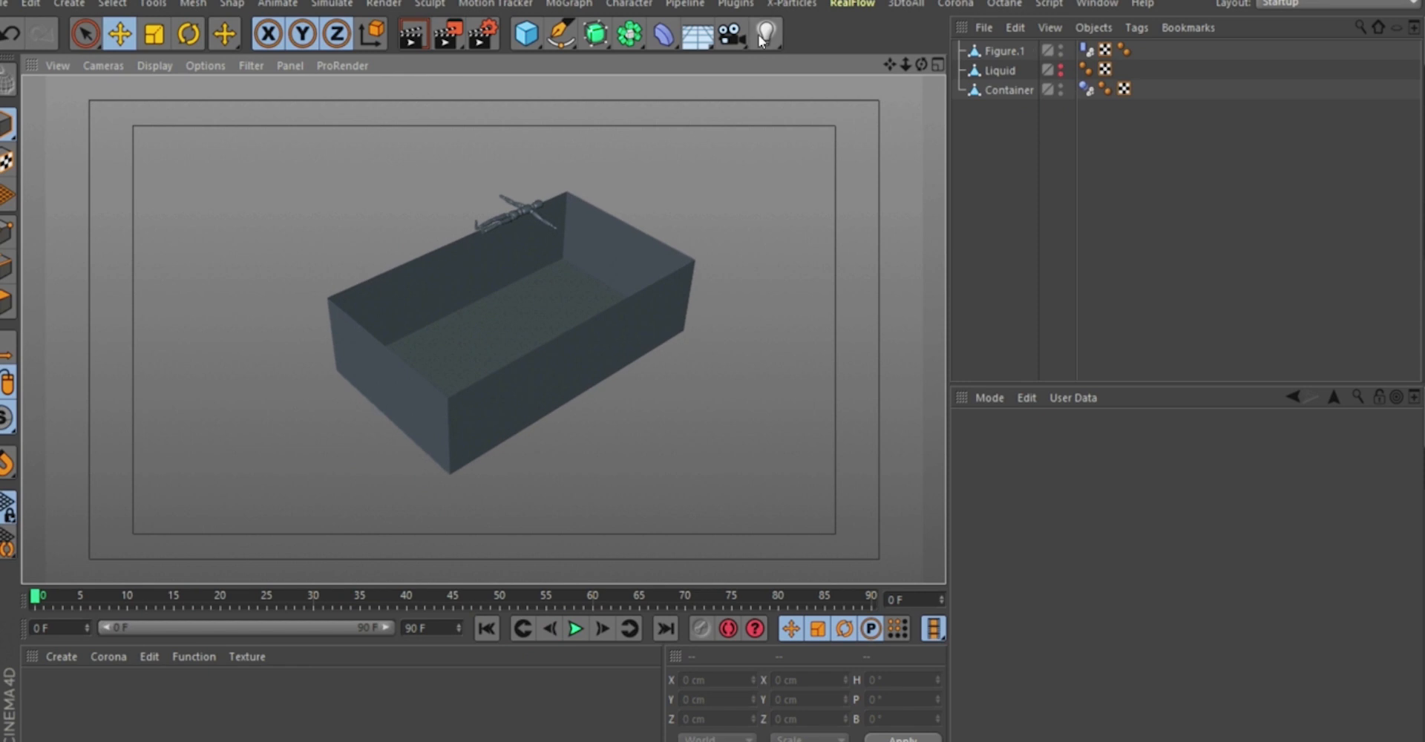
Add a RealFlow Fill emitter and assign the Liquid object as its Body.
left_click(855, 6)
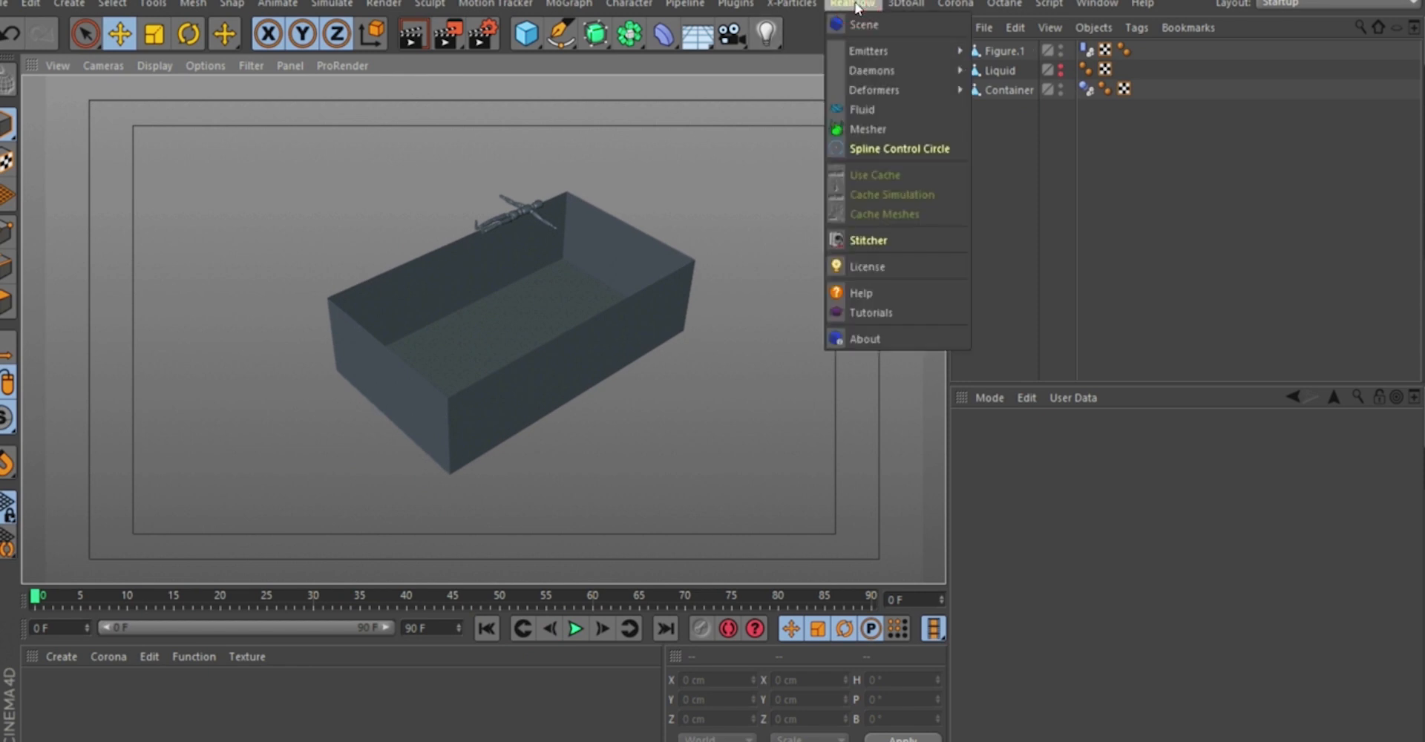
mouse_move(928, 50)
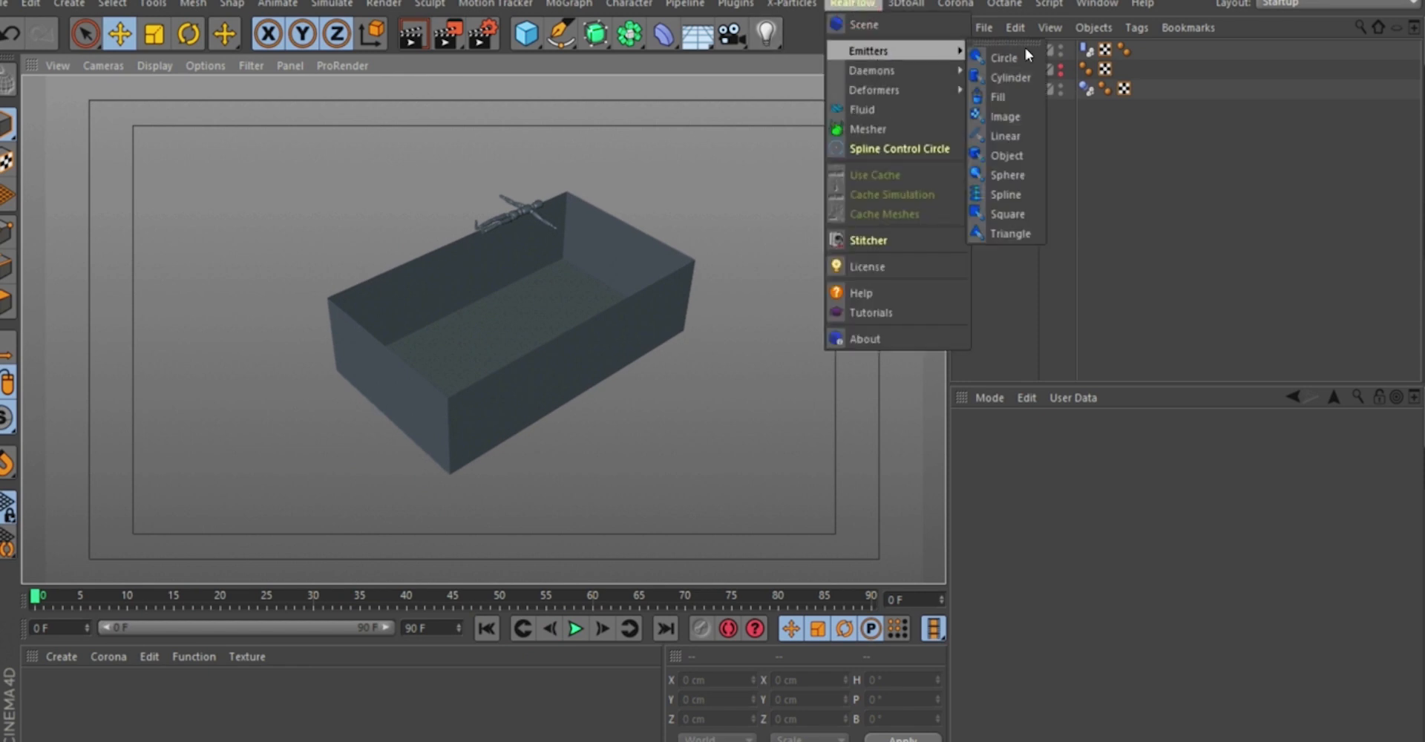
left_click(990, 92)
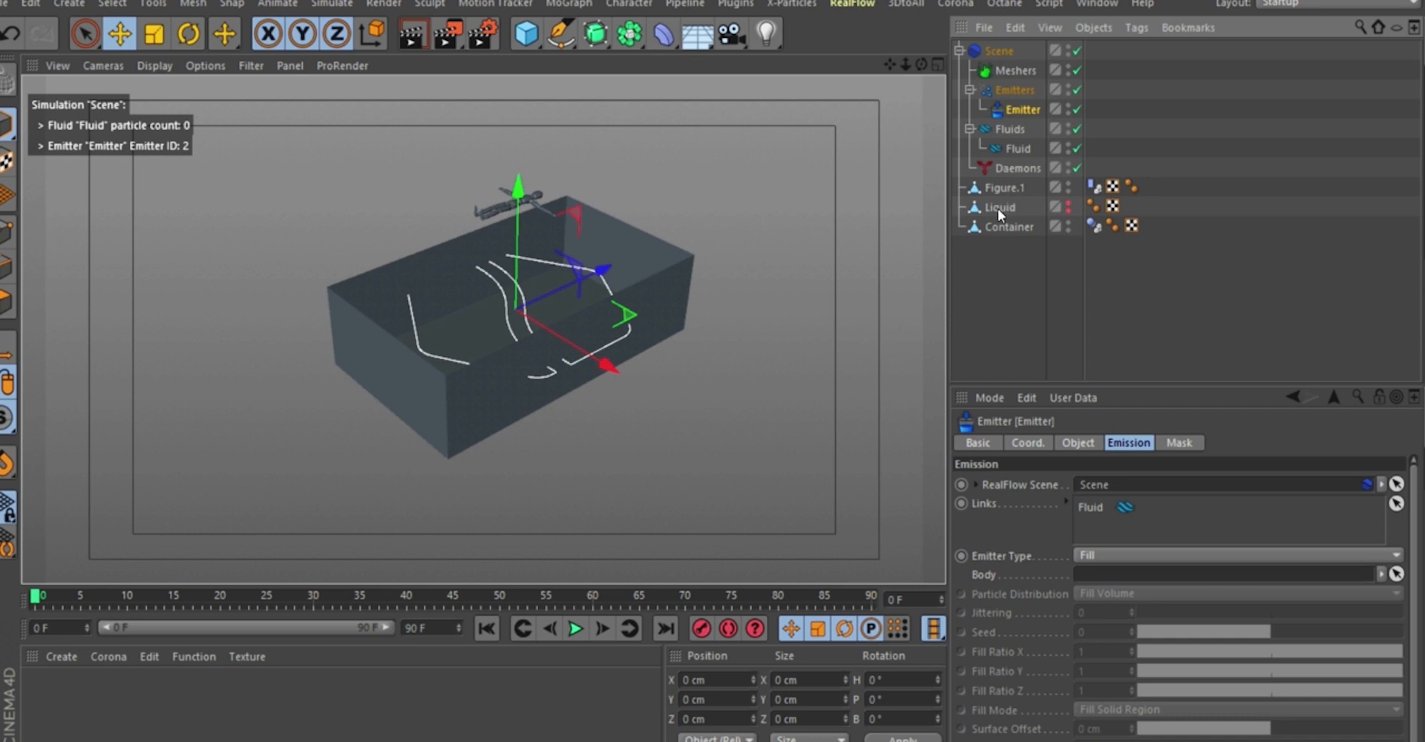
left_click_drag(998, 208, 1097, 579)
left_click_drag(517, 239, 531, 298, "alt")
scroll(549, 268, "up", 3)
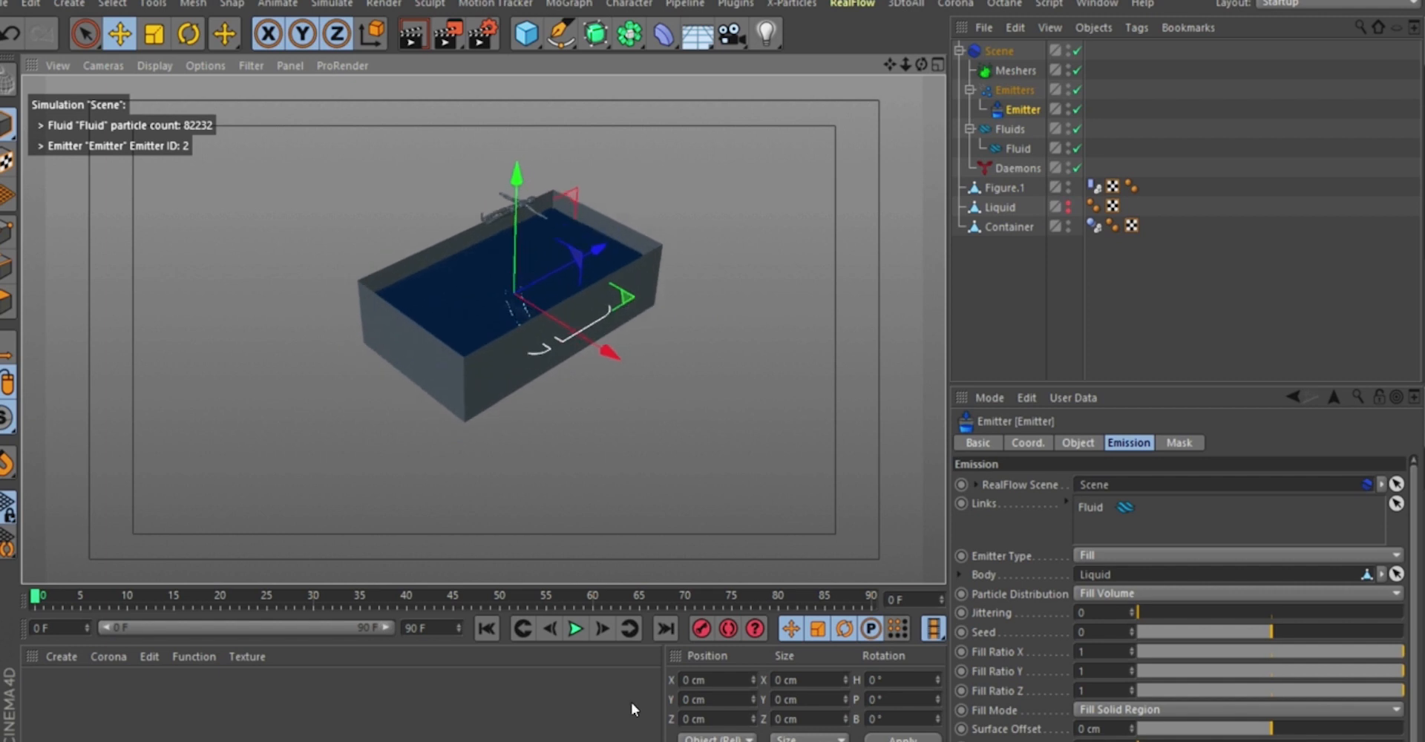
Play the simulation briefly to check the figure's fall into the filled container, and return the timeline to frame 0.
left_click(576, 629)
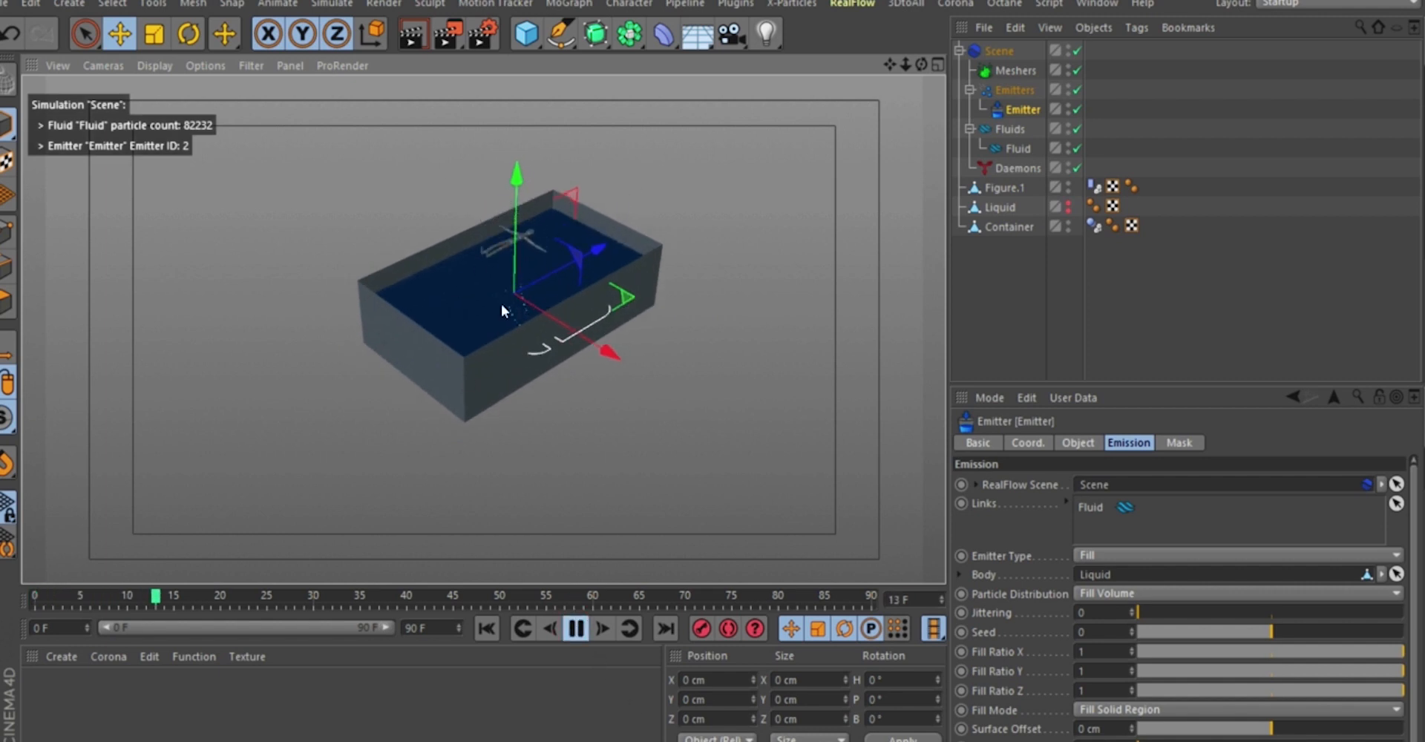
left_click(576, 630)
left_click(499, 628)
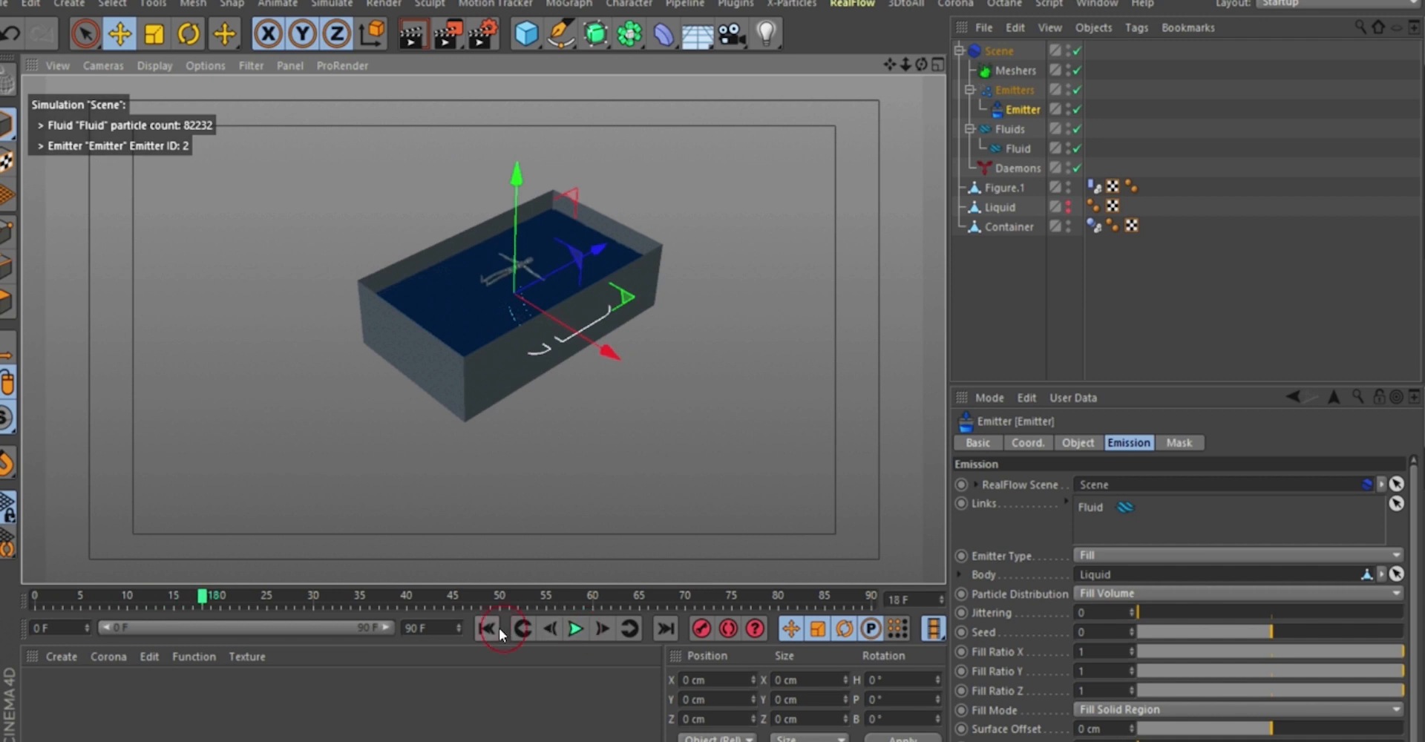
left_click_drag(530, 378, 513, 236, "alt")
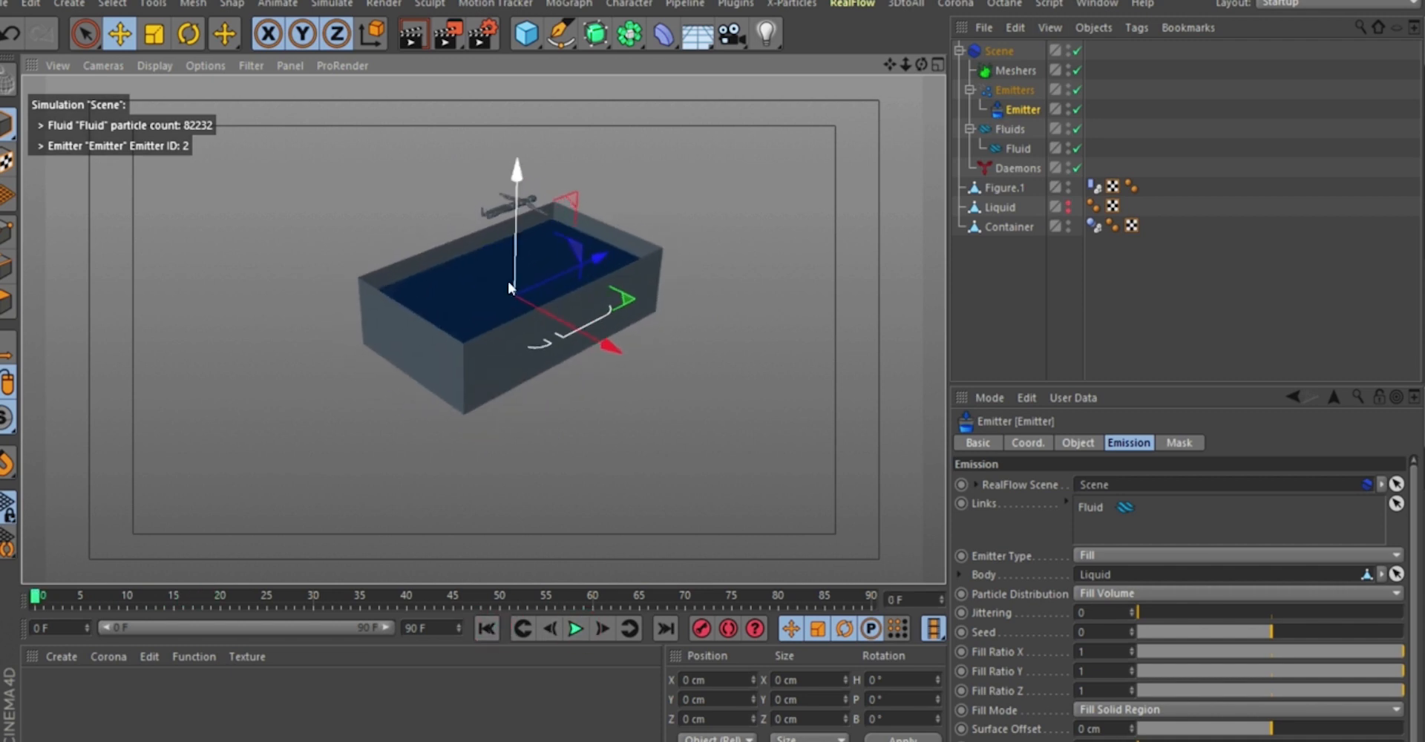
left_click_drag(507, 282, 531, 245, "alt")
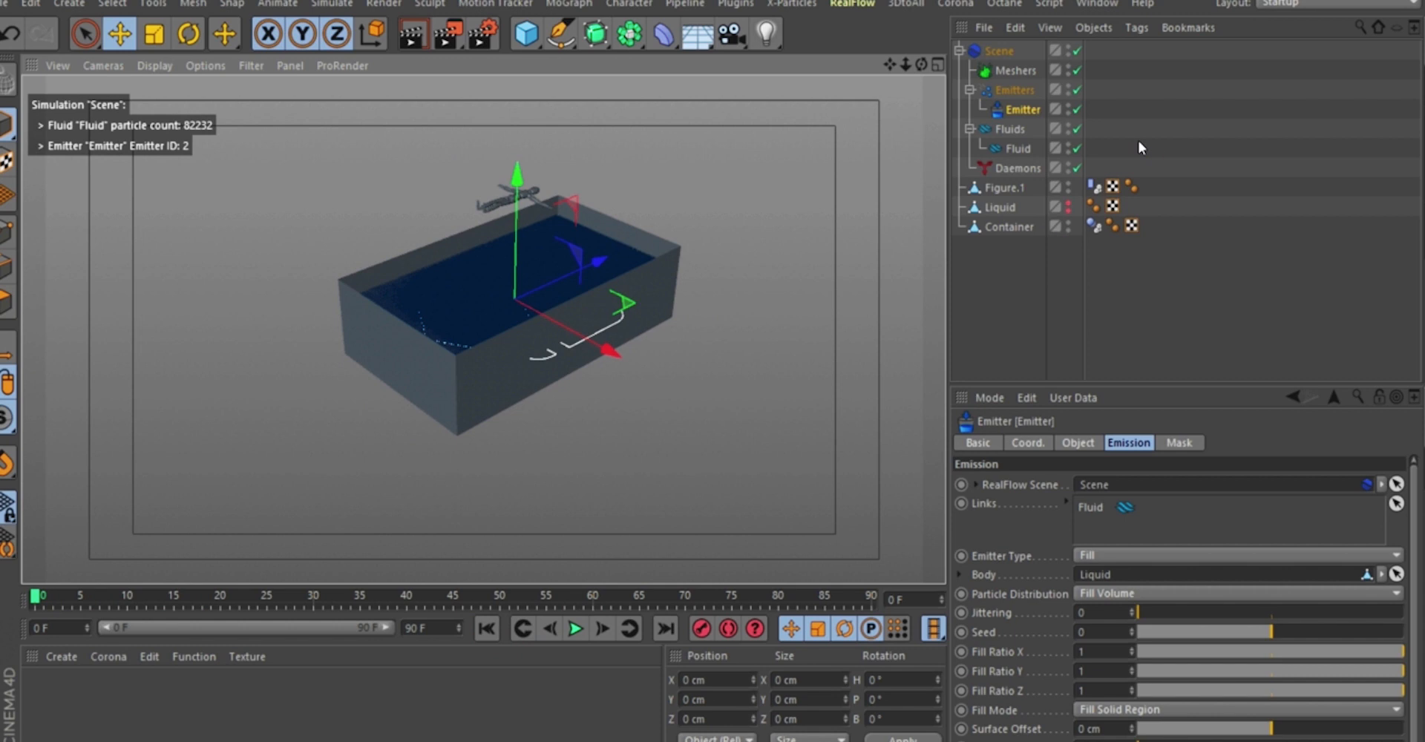
Set the Resolution of the RealFlow Fluid object to 0.8.
left_click(1022, 149)
double_click(1082, 574)
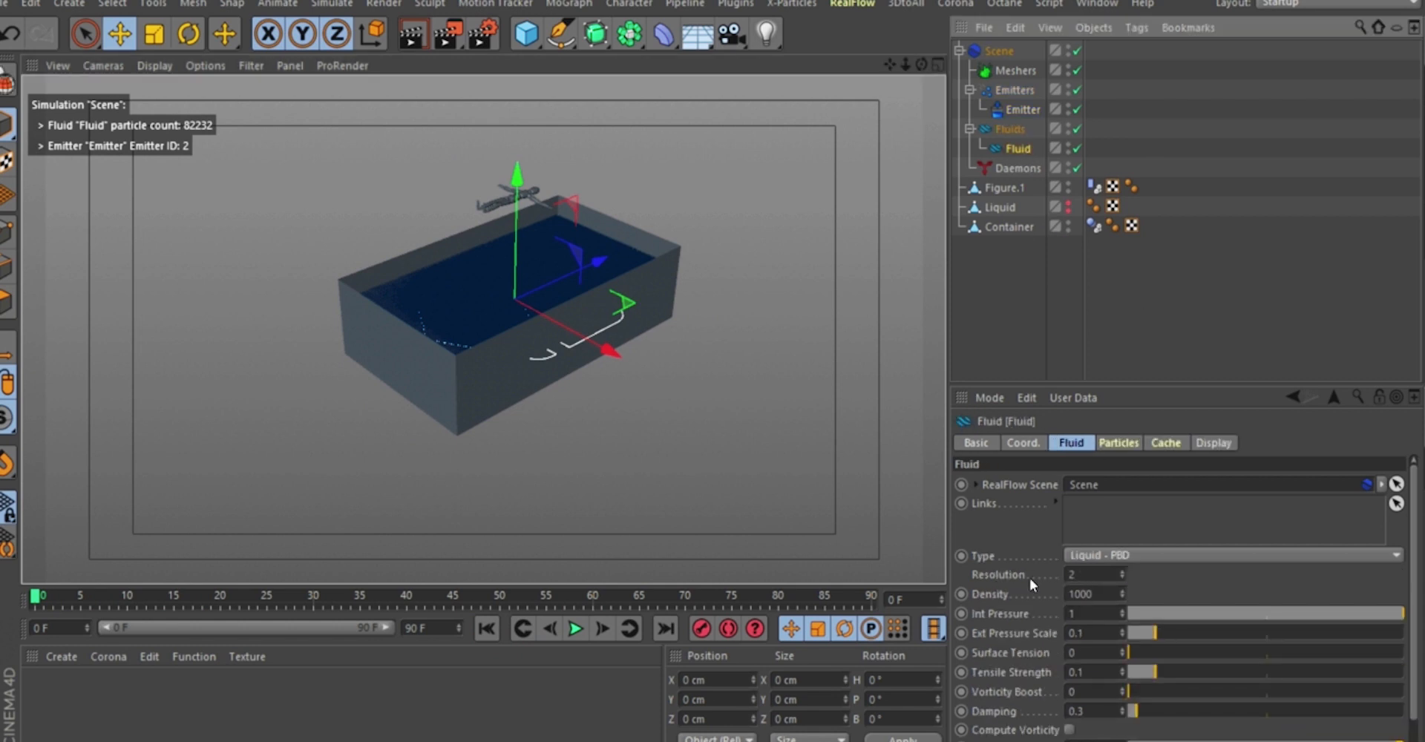
key("BackSpace")
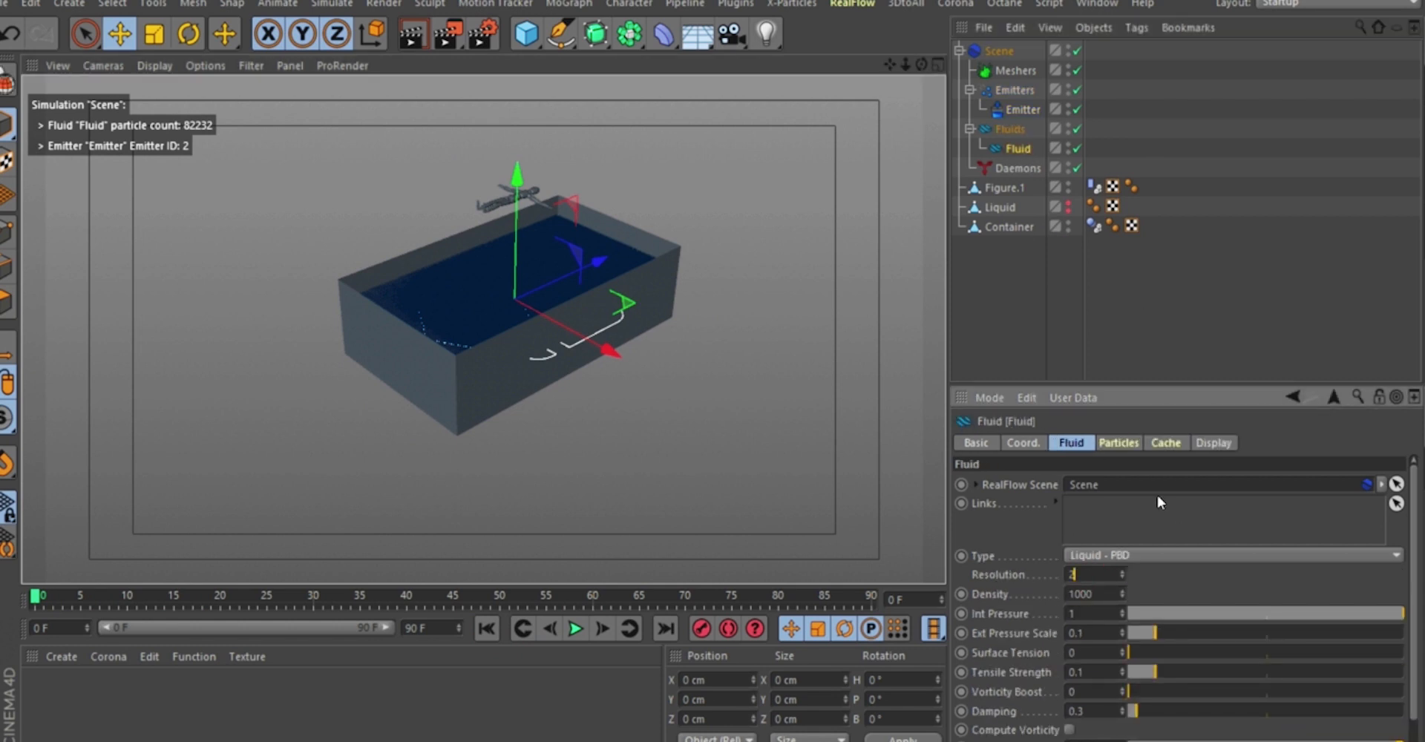
type("0.8")
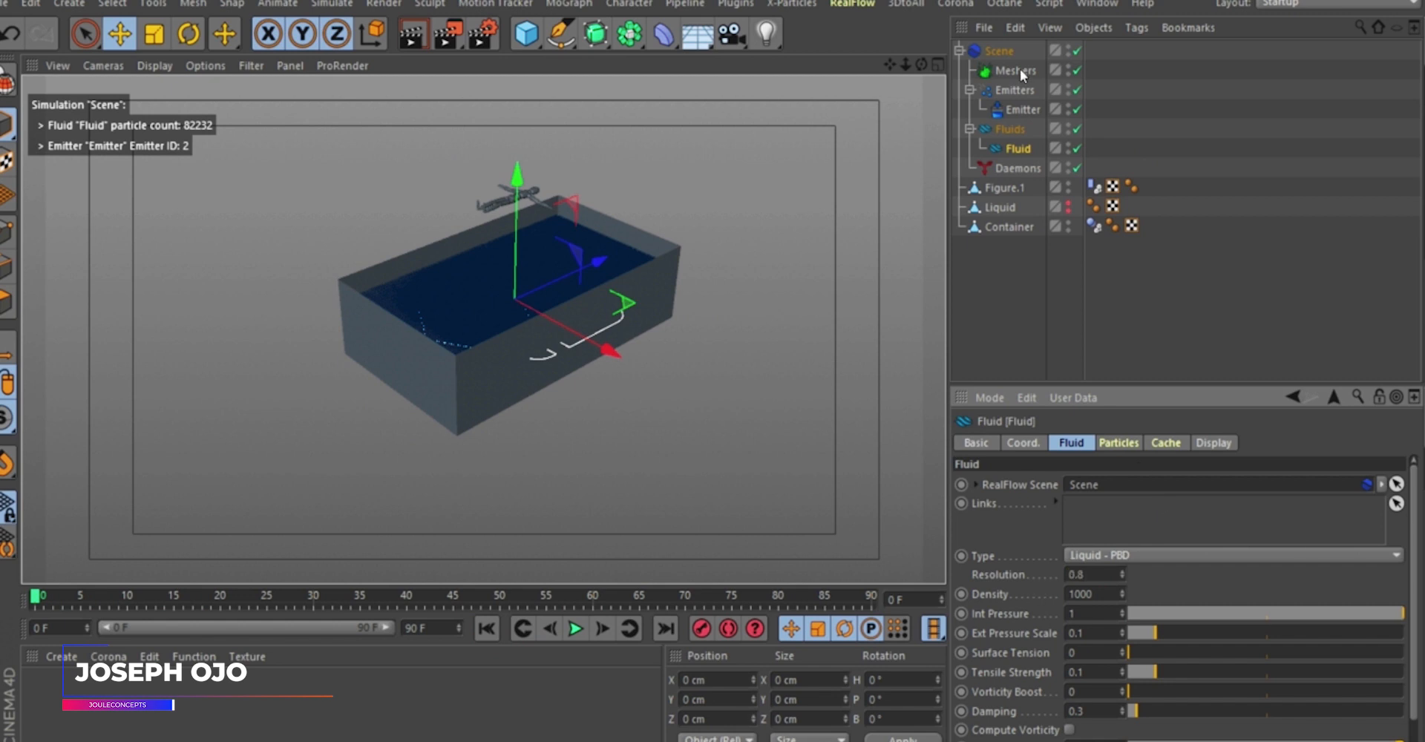
Test-play the lower-resolution fluid, return to frame 0 and examine the particle fill inside the container up close.
left_click(576, 631)
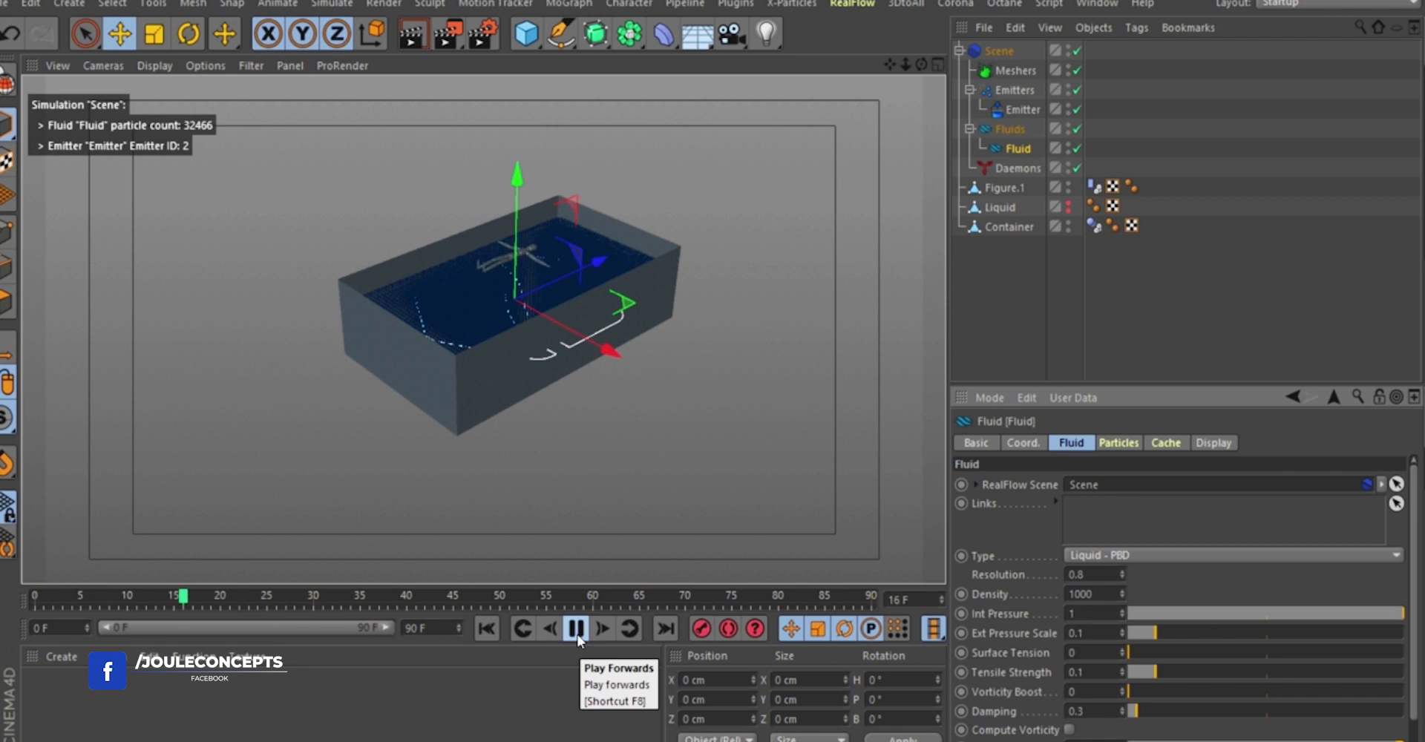
left_click(577, 629)
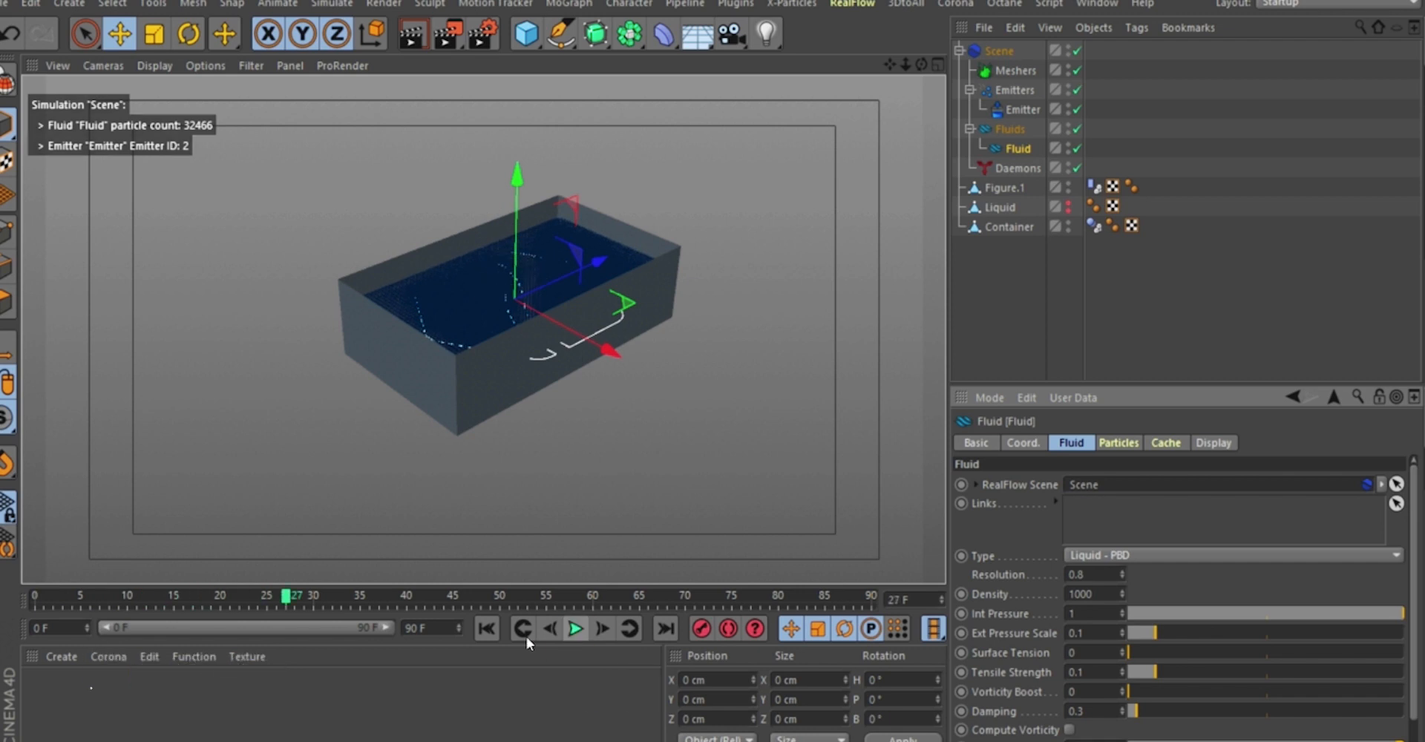
left_click(486, 630)
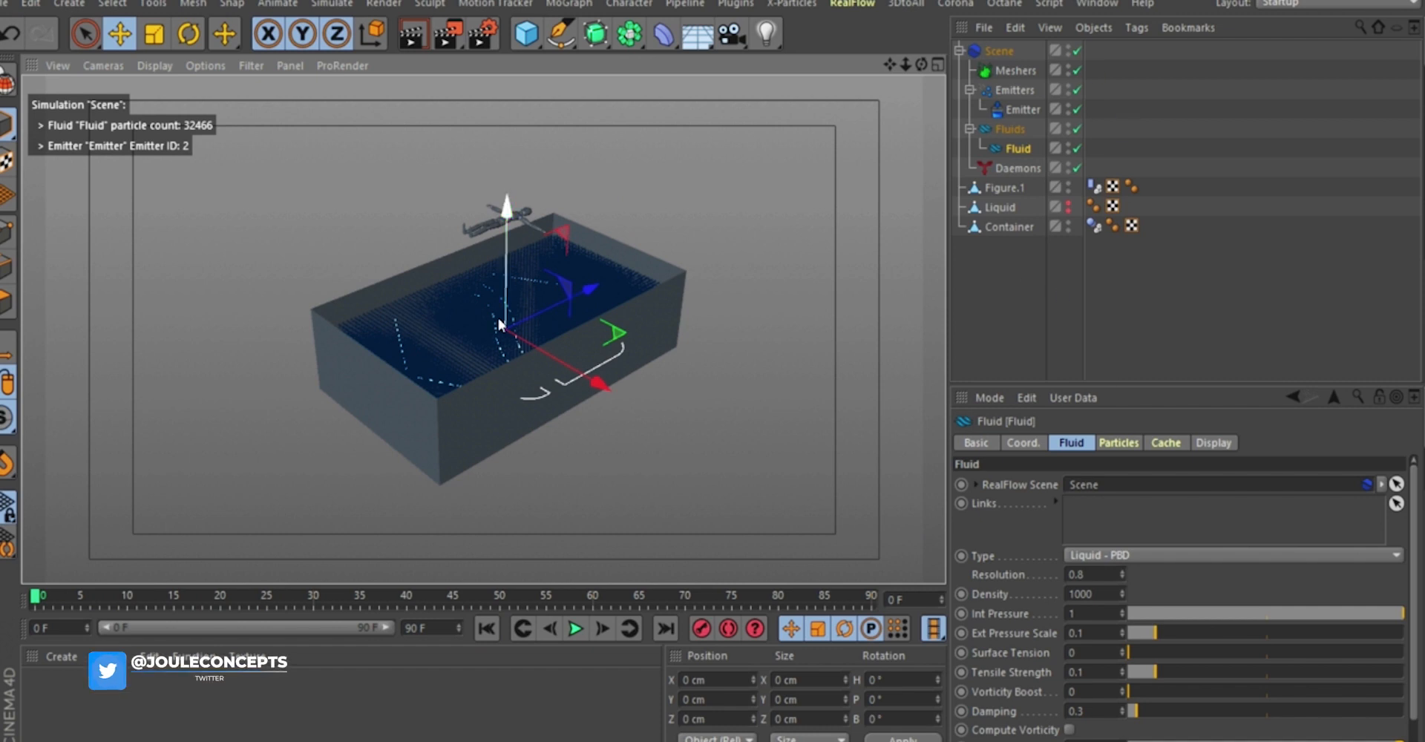
scroll(518, 282, "up", 2)
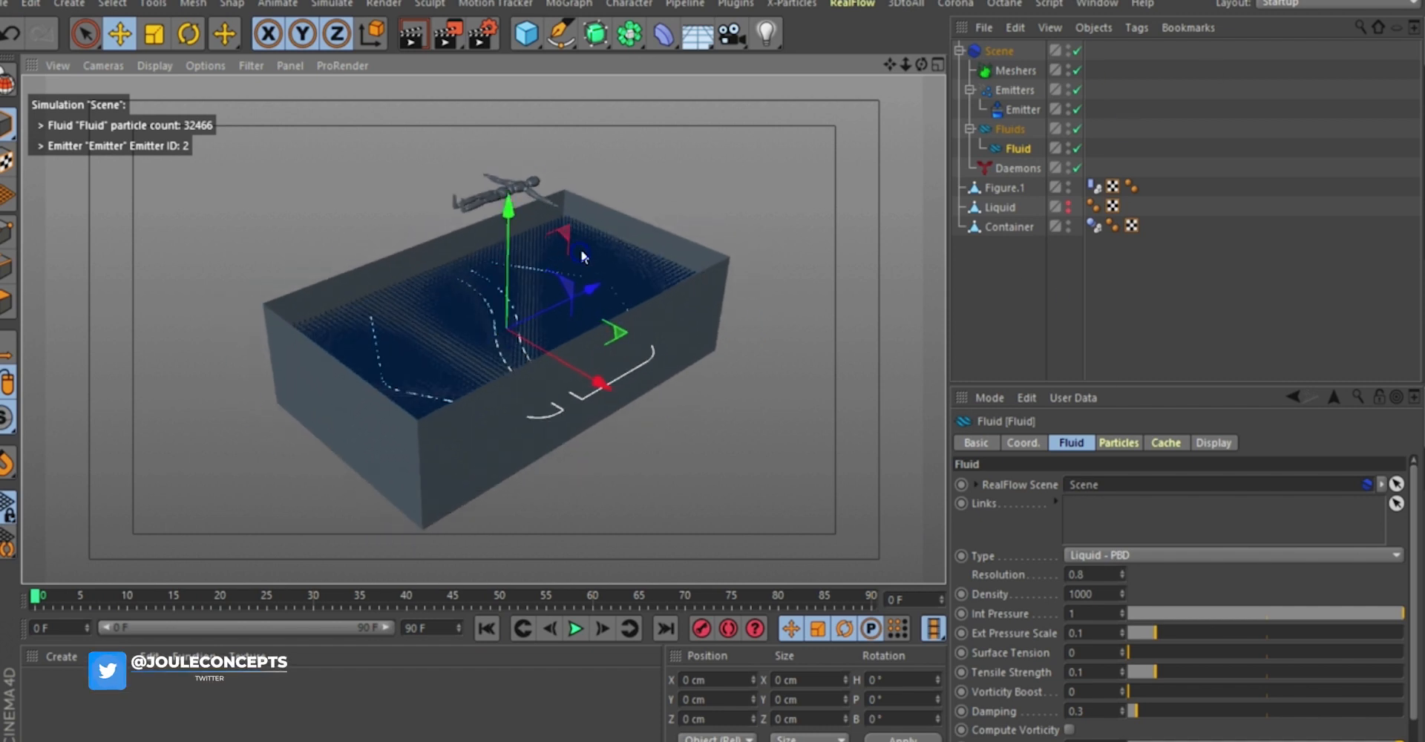
scroll(595, 205, "up", 2)
left_click_drag(589, 291, 591, 285, "alt")
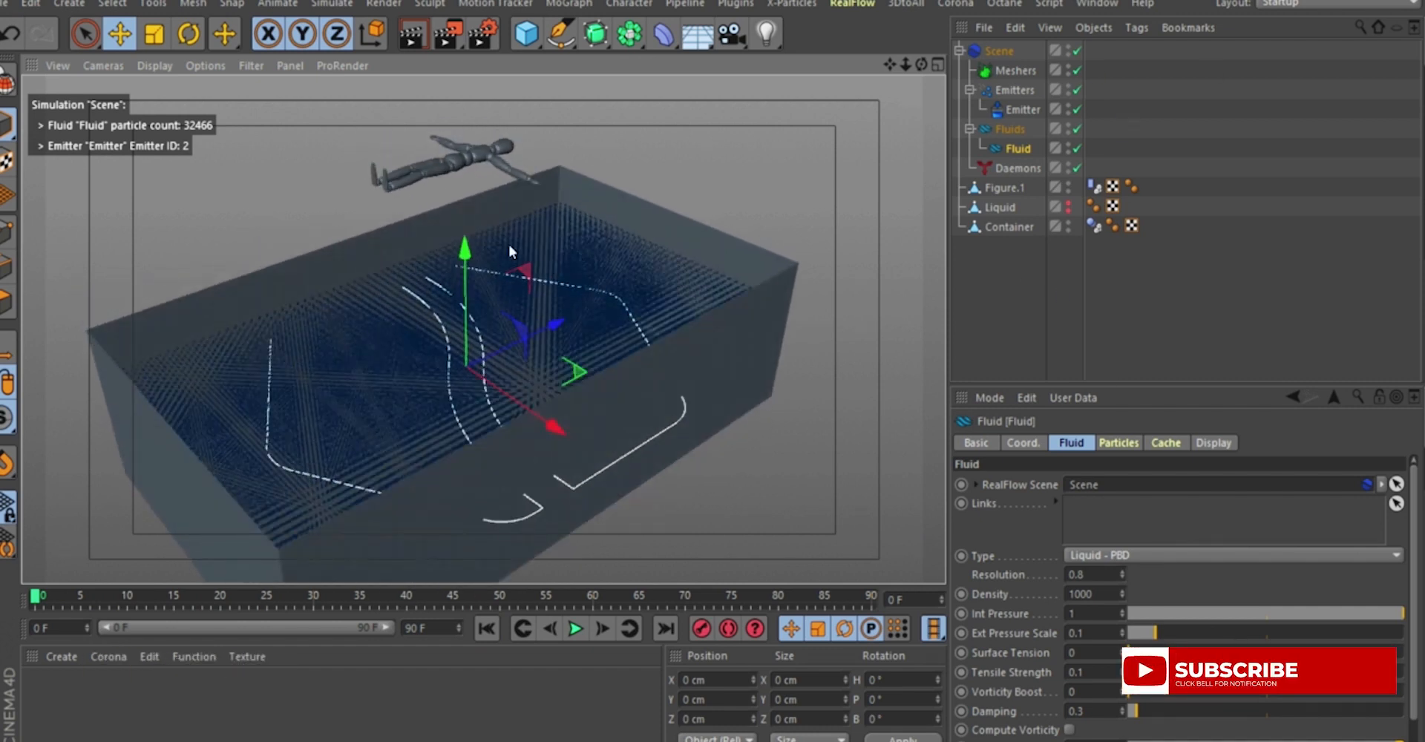
scroll(545, 371, "down", 5)
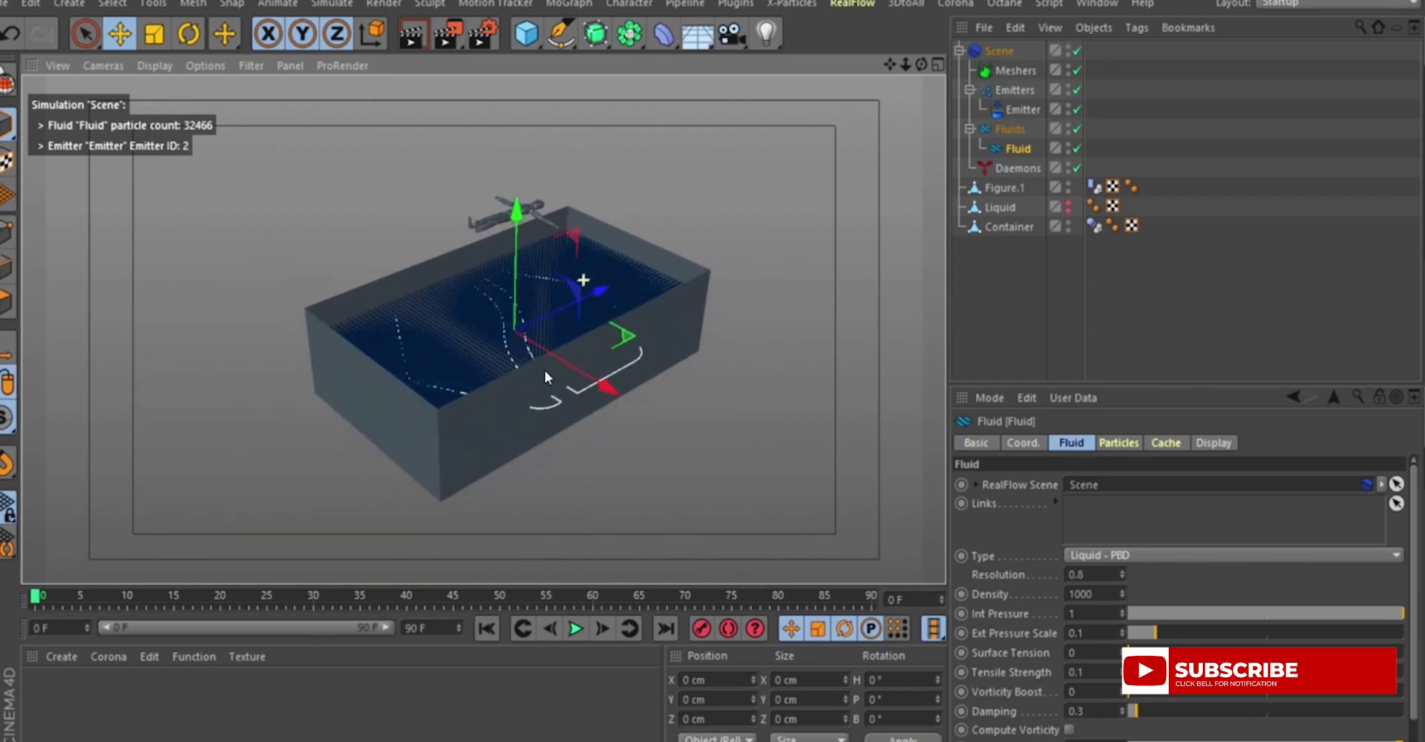
scroll(498, 376, "up", 1)
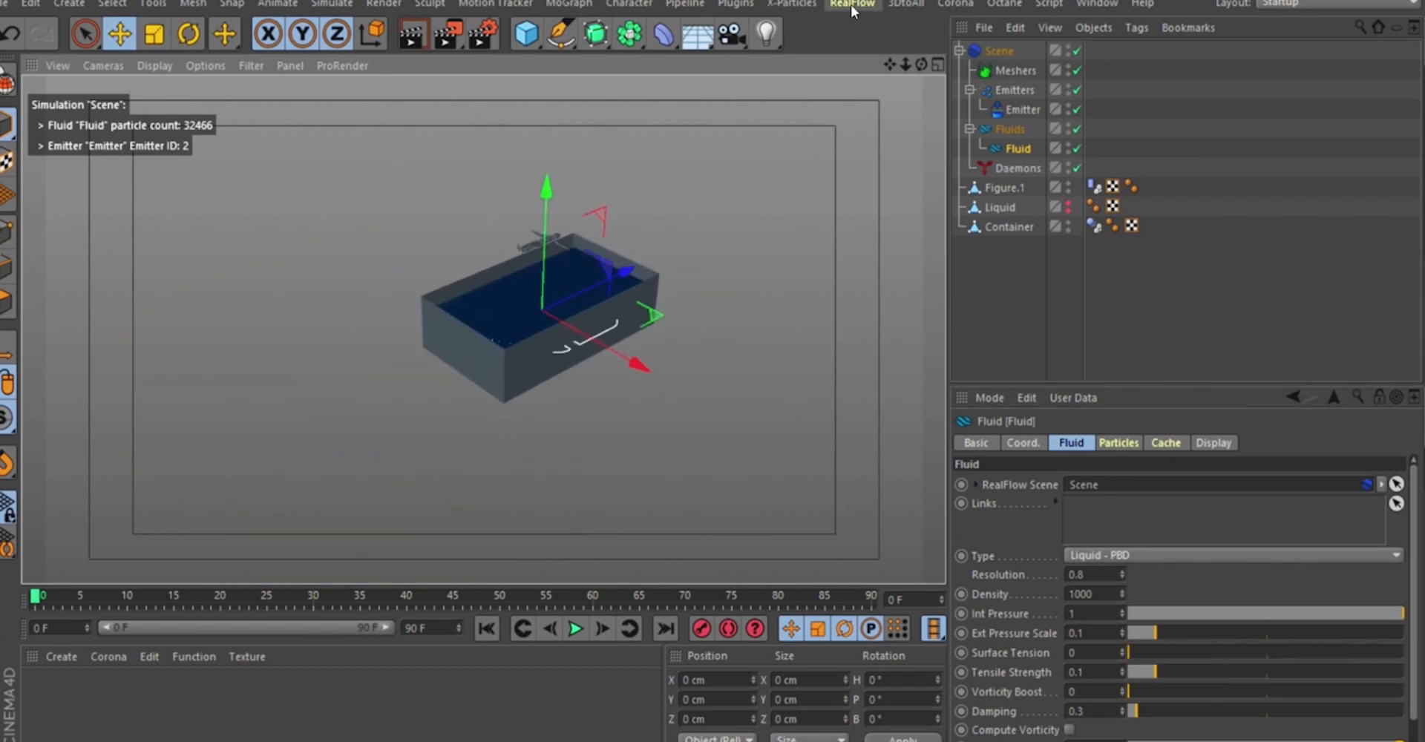
Add a RealFlow Gravity daemon to the scene.
left_click(850, 5)
mouse_move(863, 72)
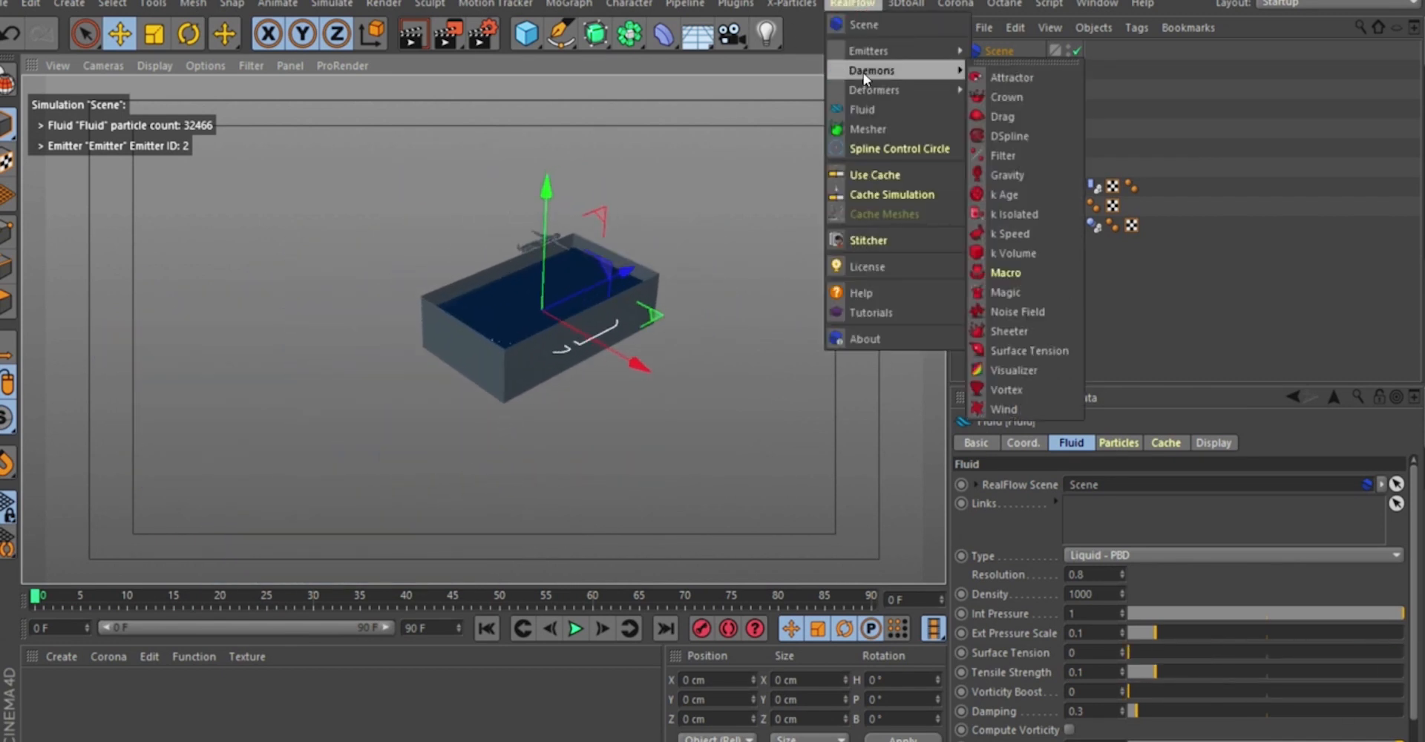
left_click(1009, 175)
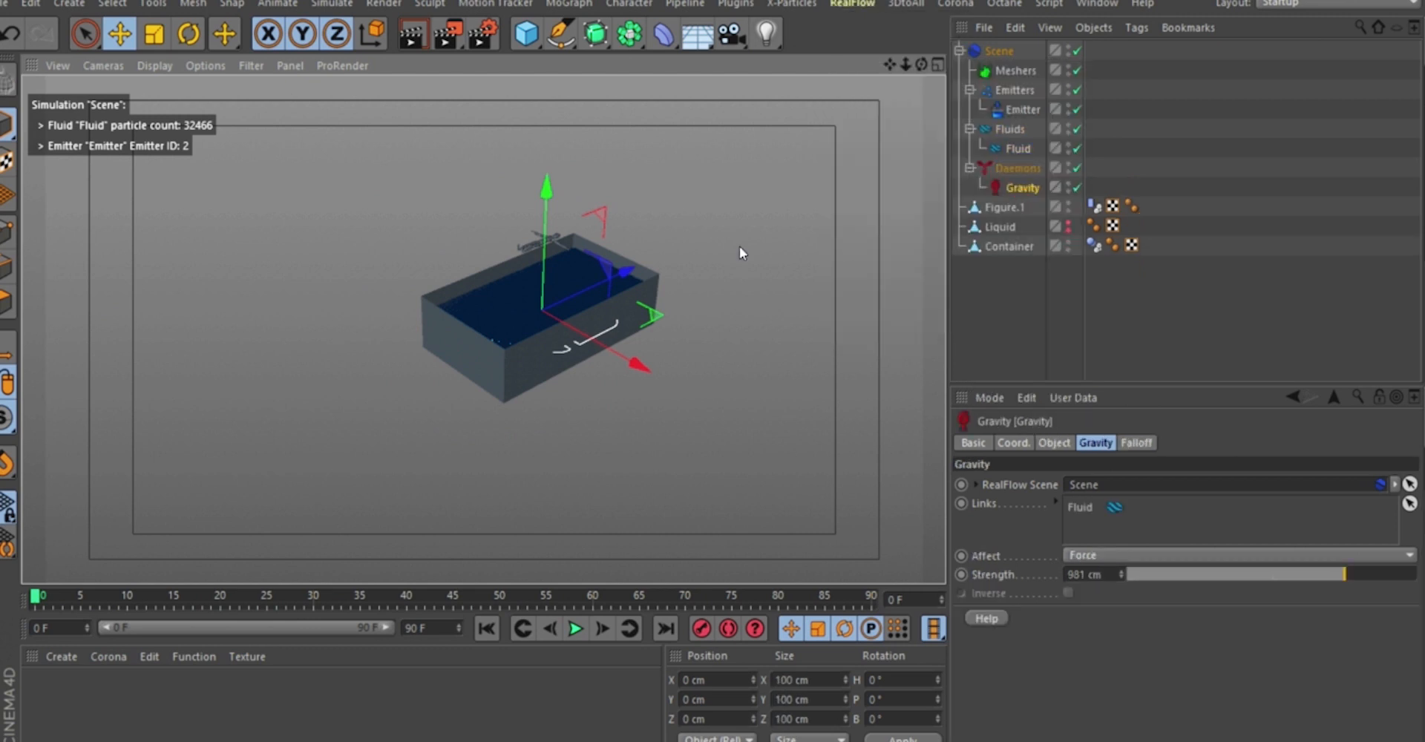
Play the simulation to check how gravity affects the fluid in the container, and return the timeline to frame 0.
left_click(575, 630)
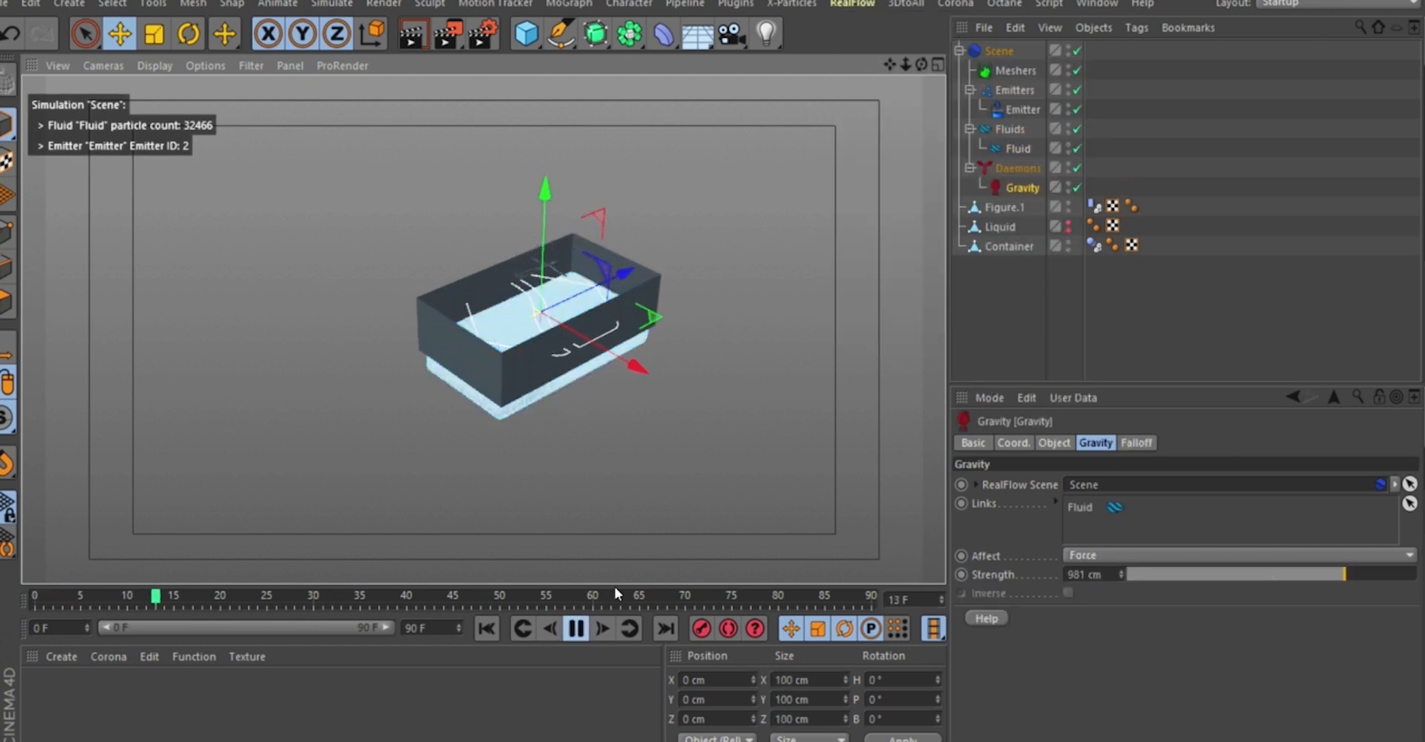
left_click(576, 629)
left_click_drag(550, 403, 672, 321, "alt")
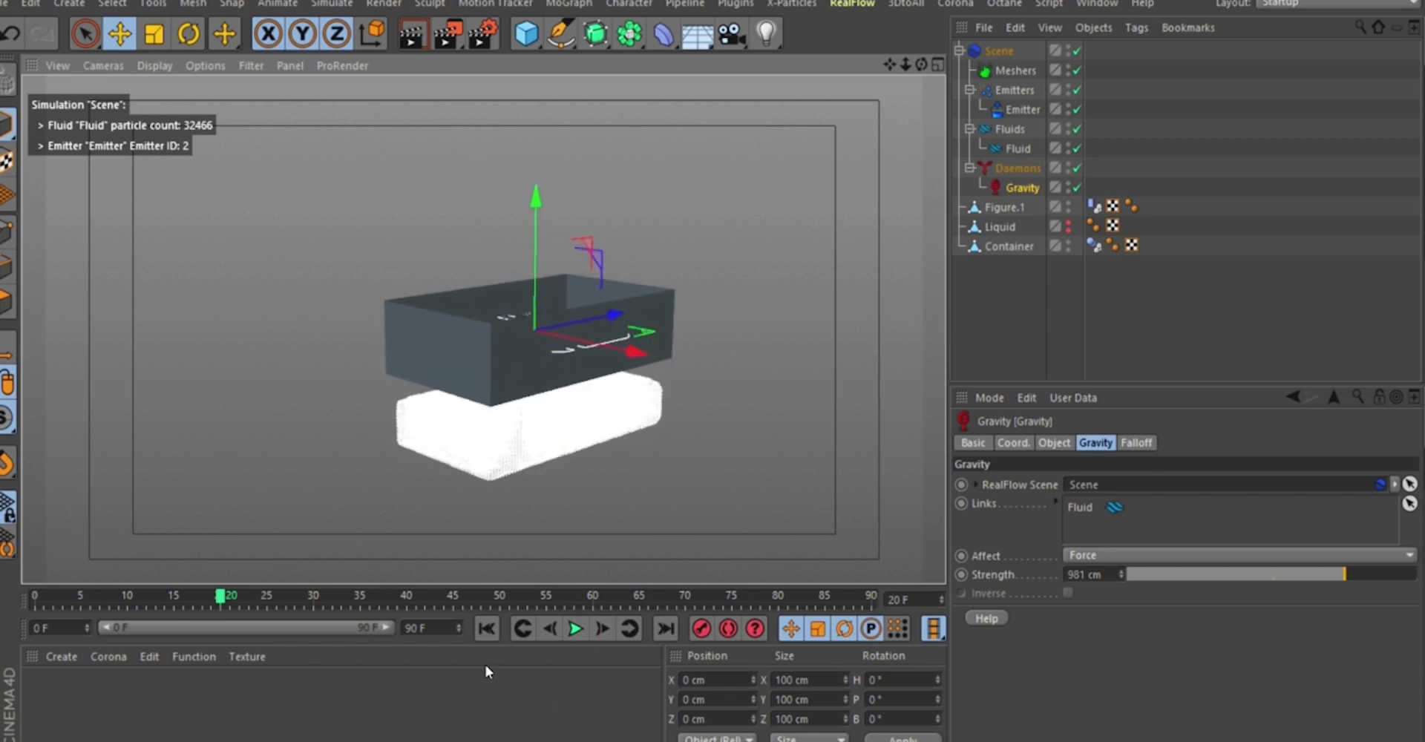
left_click(487, 629)
left_click_drag(549, 400, 564, 356, "alt")
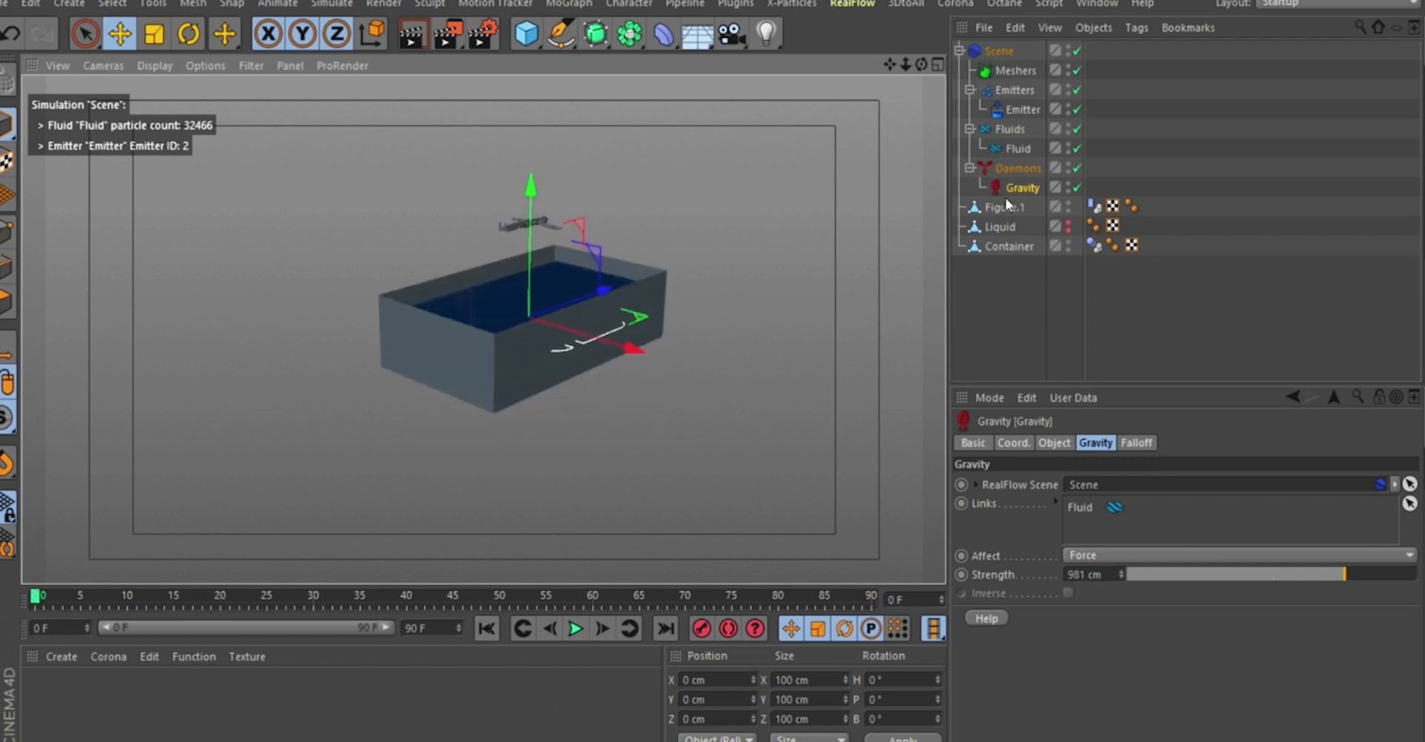
Add a RealFlow Collider tag to the Container object.
left_click(1002, 248)
right_click(1009, 250)
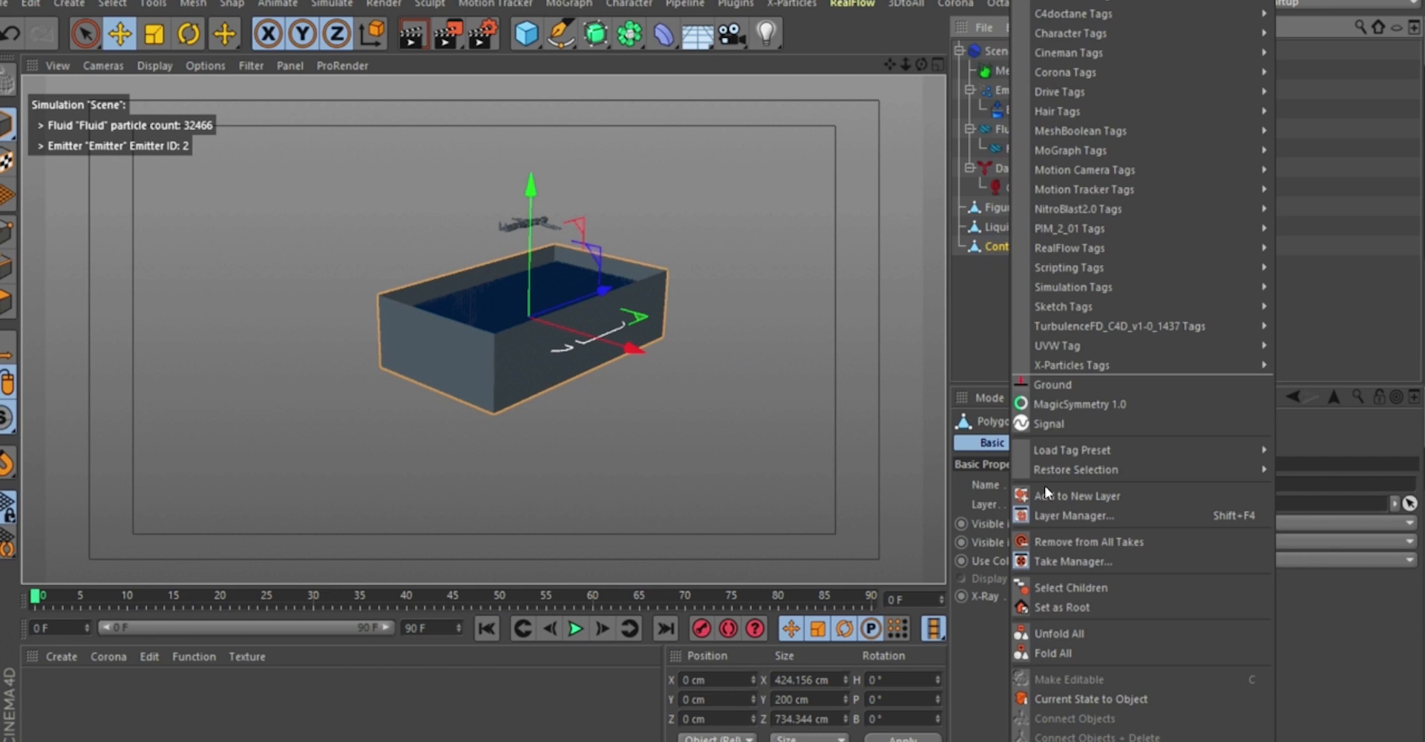
mouse_move(1062, 248)
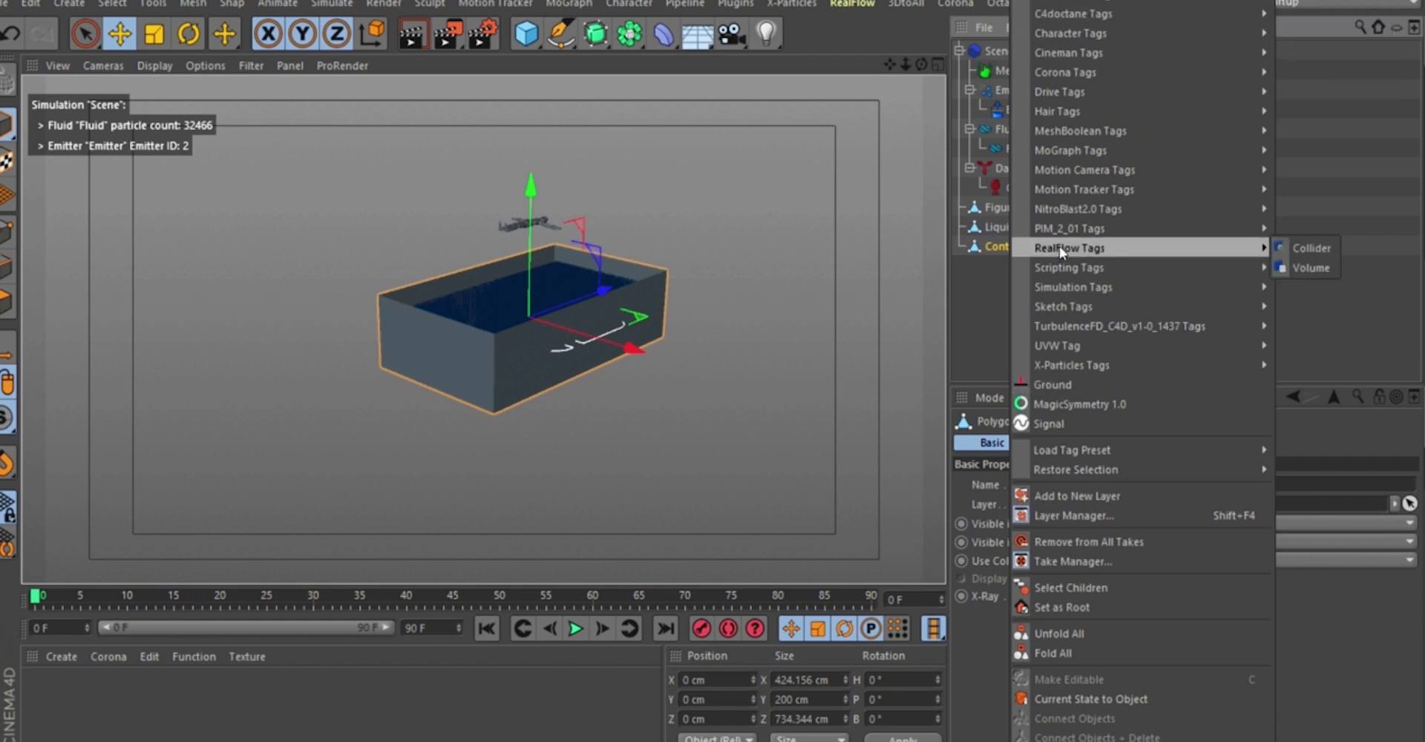
left_click(1313, 251)
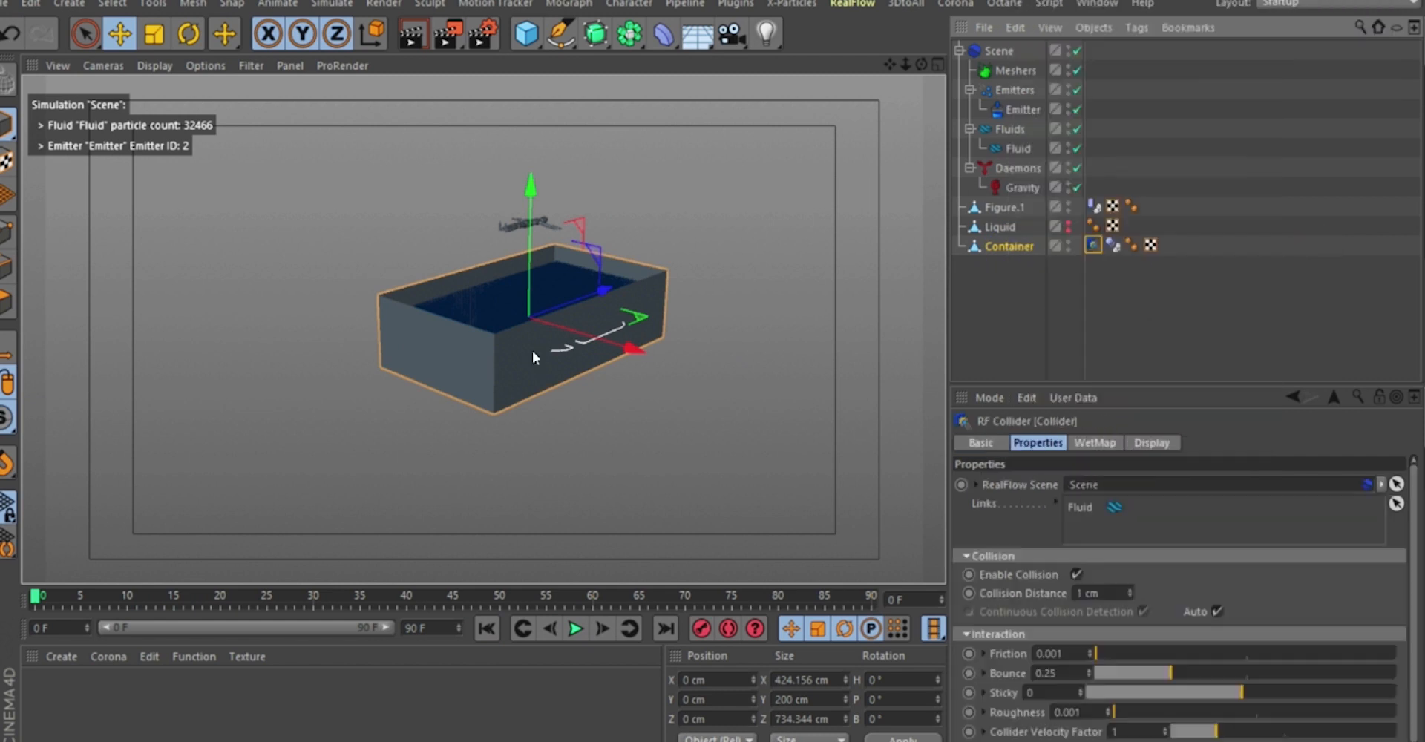
Play the simulation to check the fluid's collision with the Container, inspect the particles around the figure and return to frame 0.
left_click_drag(532, 351, 536, 337, "alt")
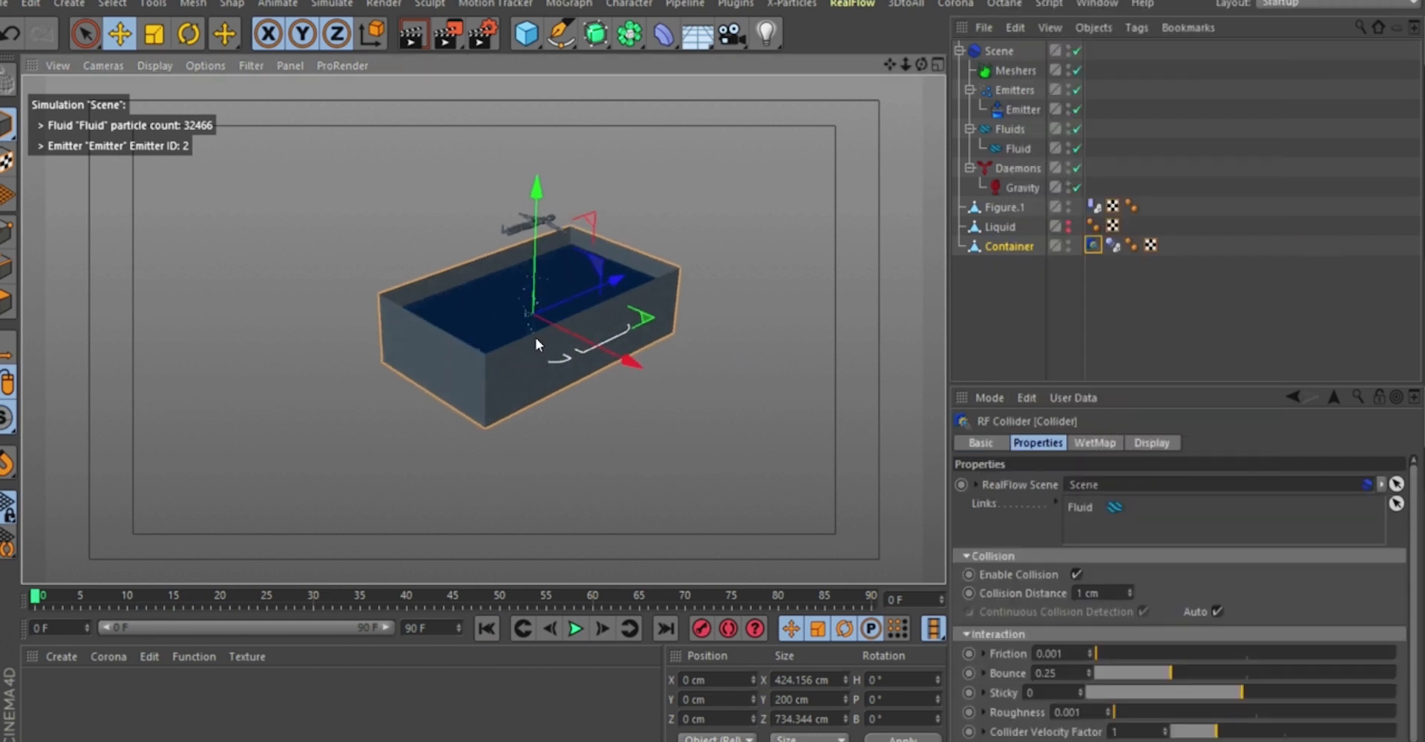
left_click(573, 631)
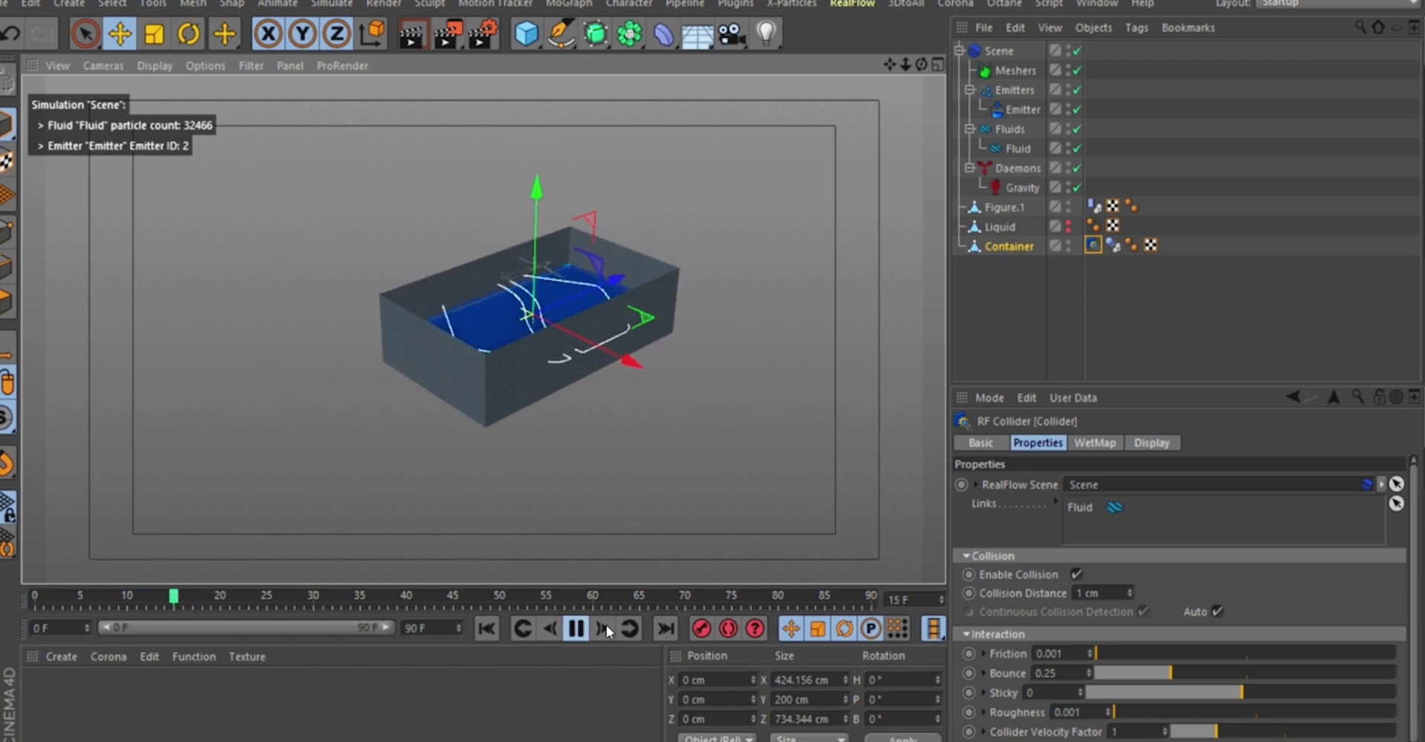
left_click(576, 629)
left_click_drag(524, 447, 572, 217, "alt")
scroll(586, 163, "up", 6)
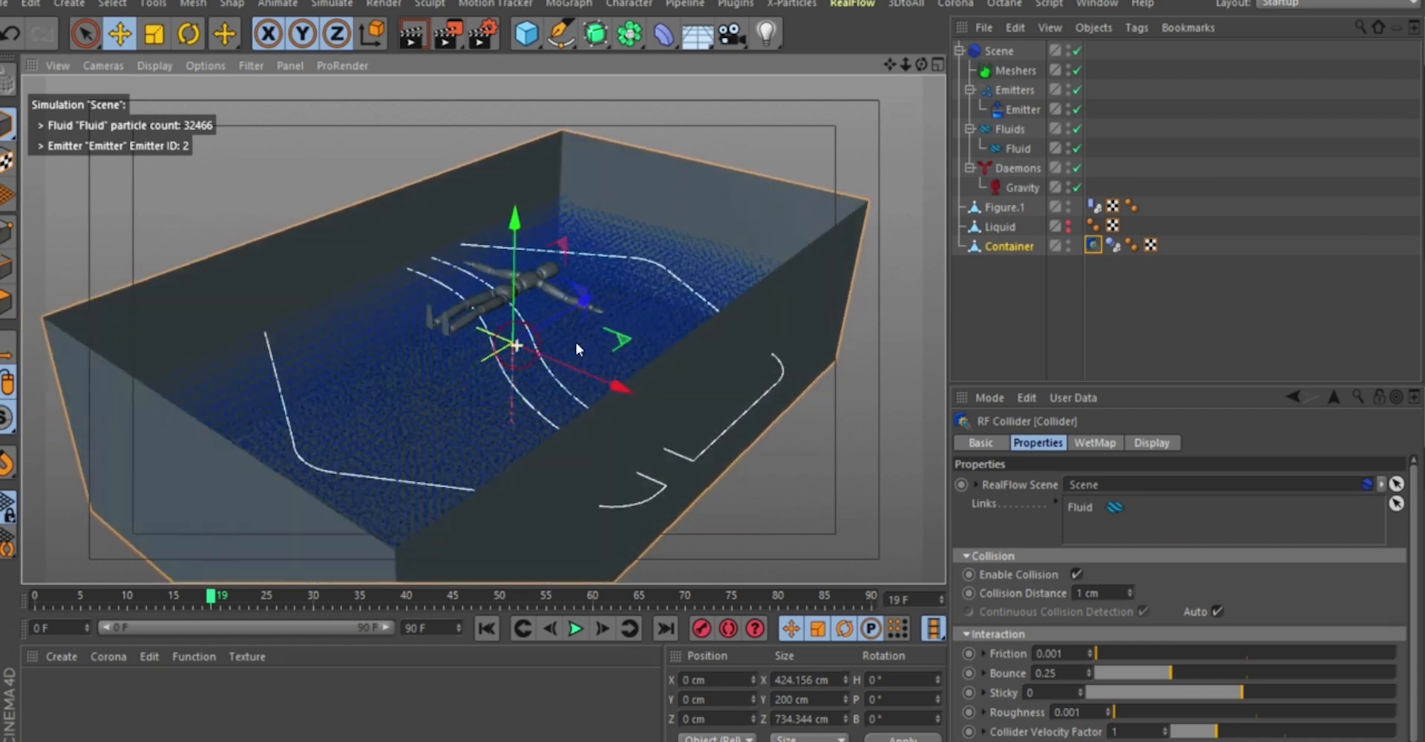
left_click_drag(588, 340, 613, 261, "alt")
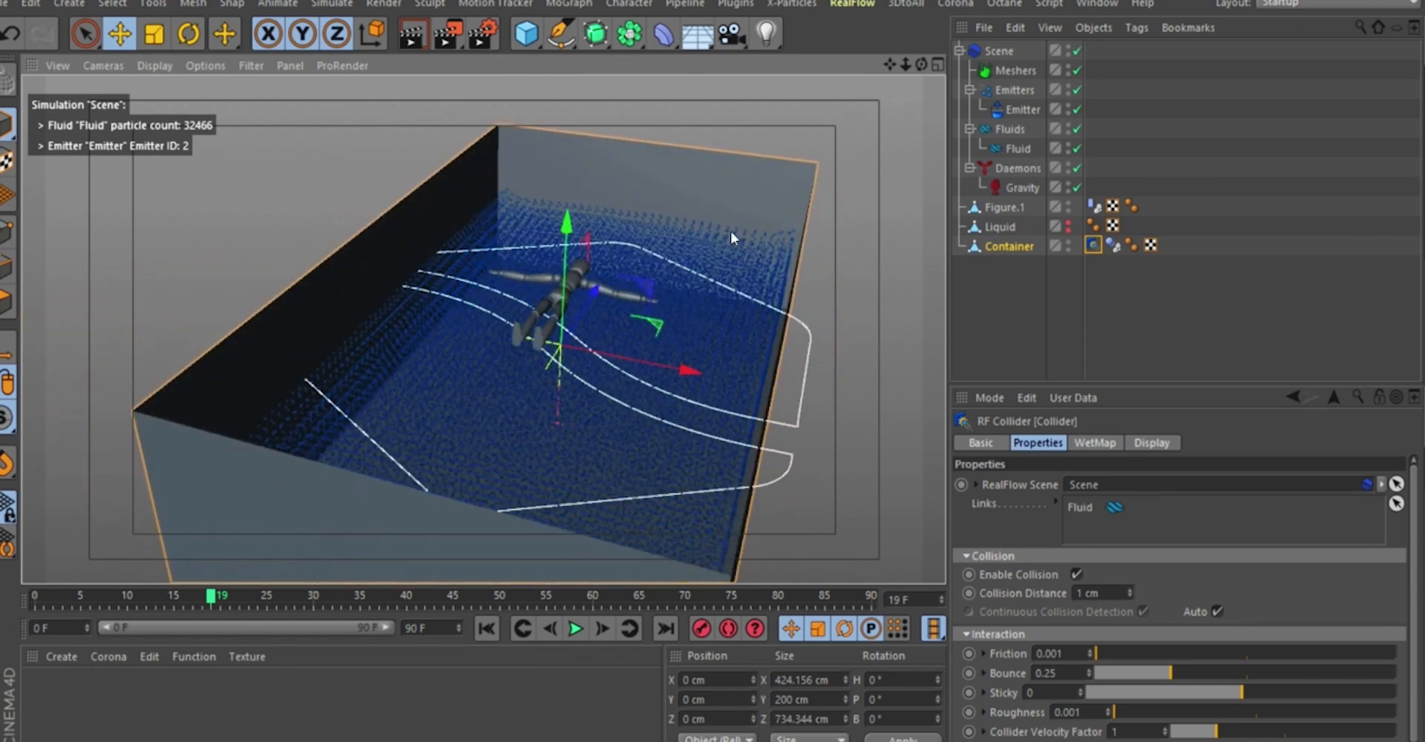
left_click(486, 629)
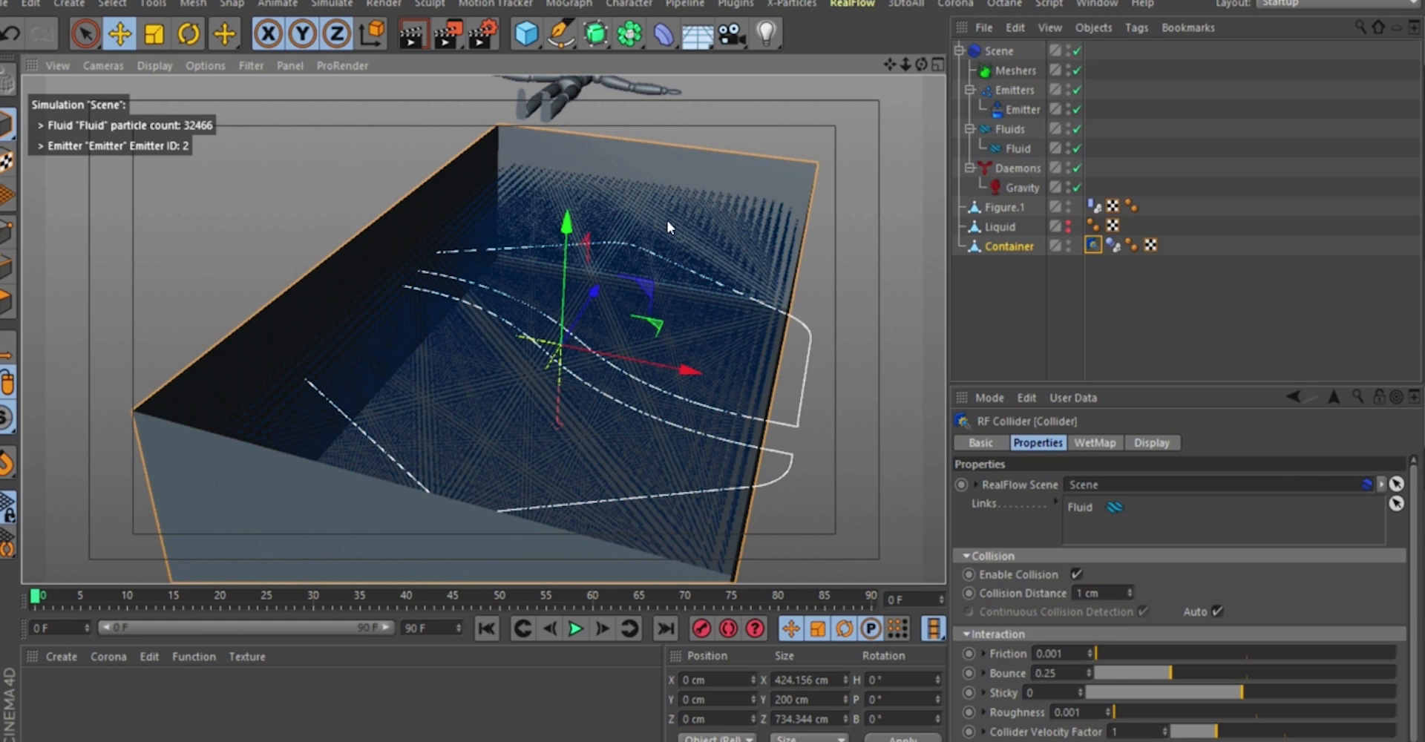
Set the Fill emitter's Jittering to 0.9 to break up the regular particle grid.
mouse_move(592, 354)
left_mouse_down("alt")
mouse_move(567, 341)
mouse_move(634, 292)
mouse_move(605, 349)
mouse_move(572, 354)
left_mouse_up("alt")
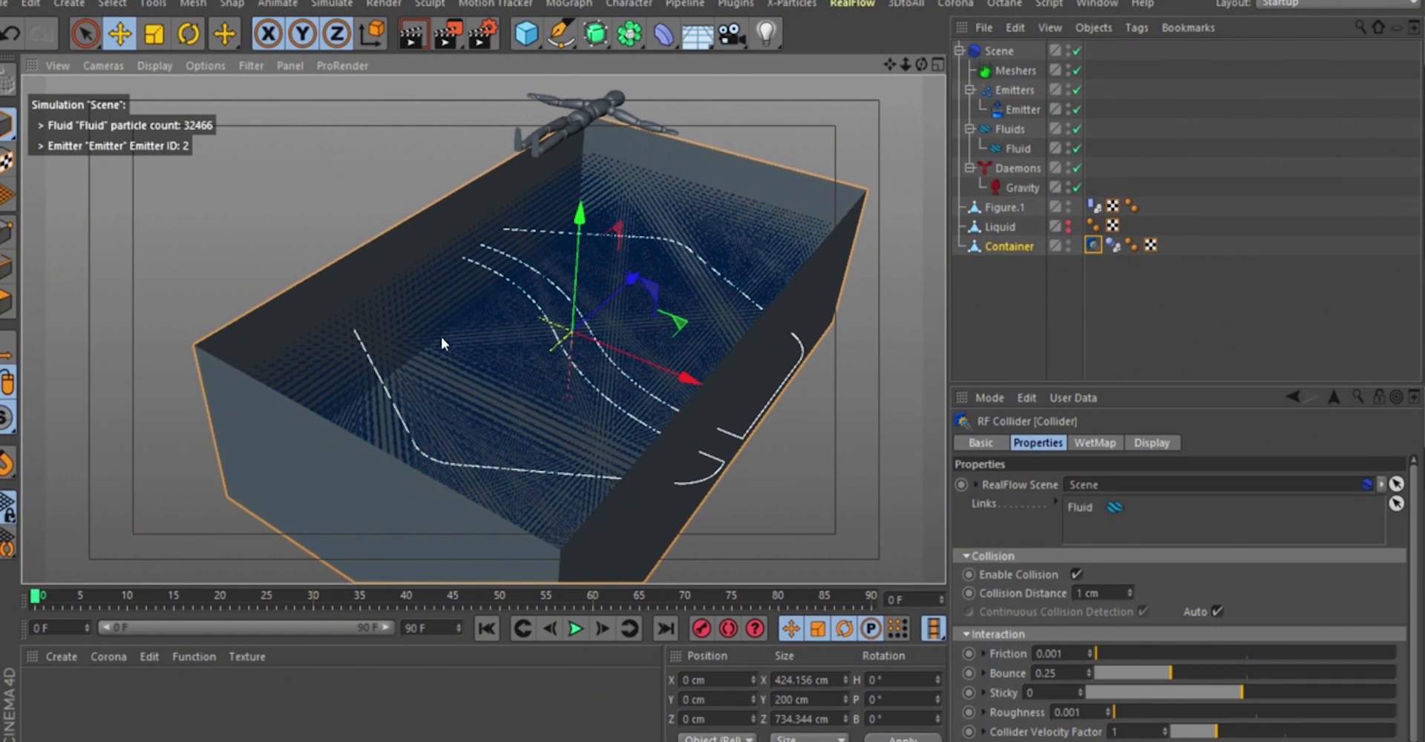
left_click_drag(441, 336, 670, 213, "alt")
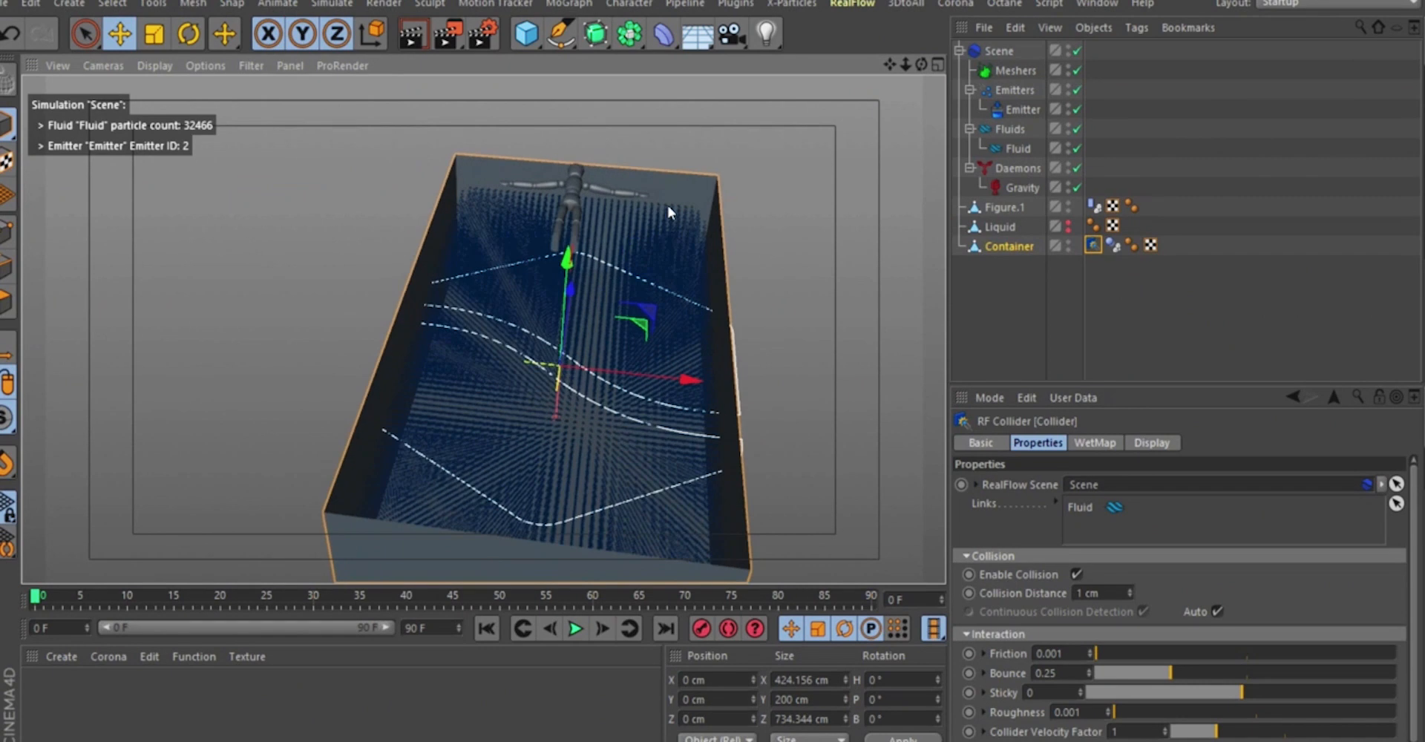
right_click_drag(594, 270, 586, 347, "alt")
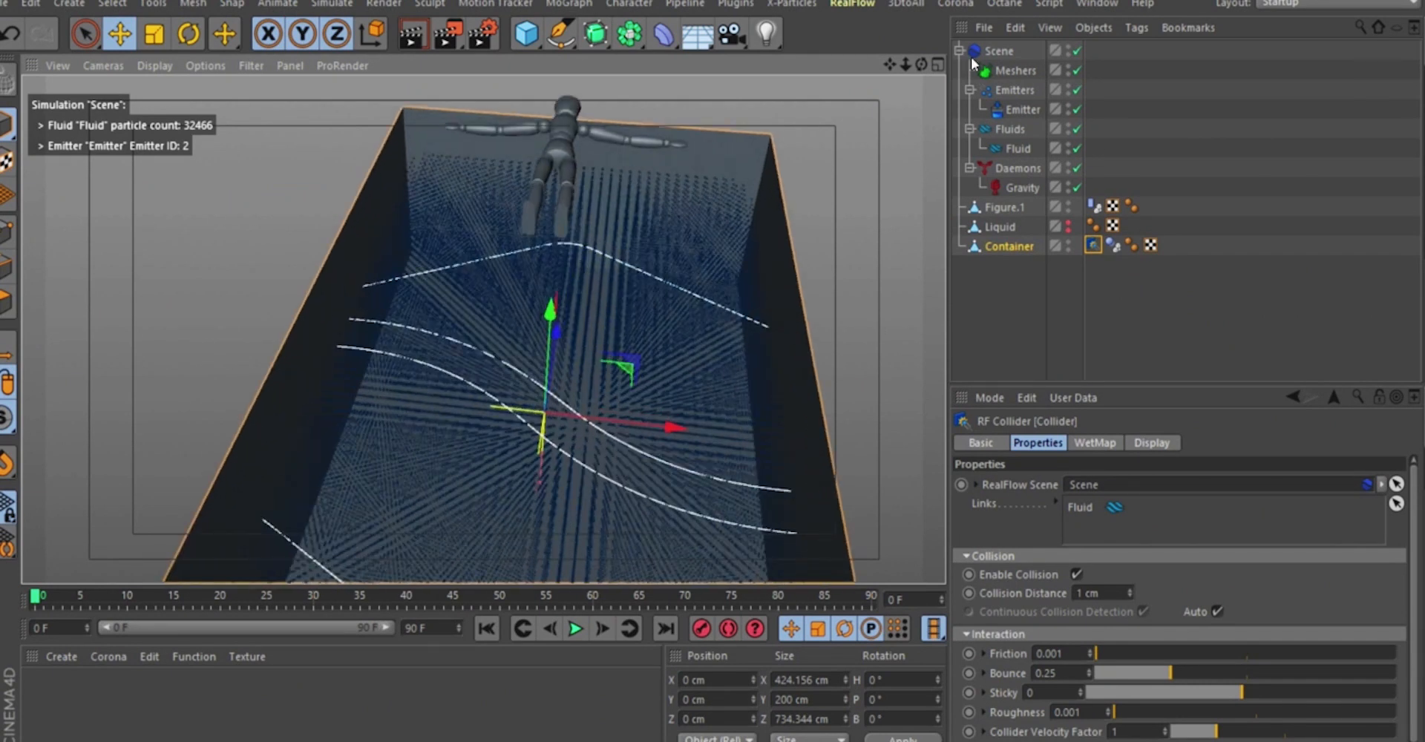
left_click(1017, 112)
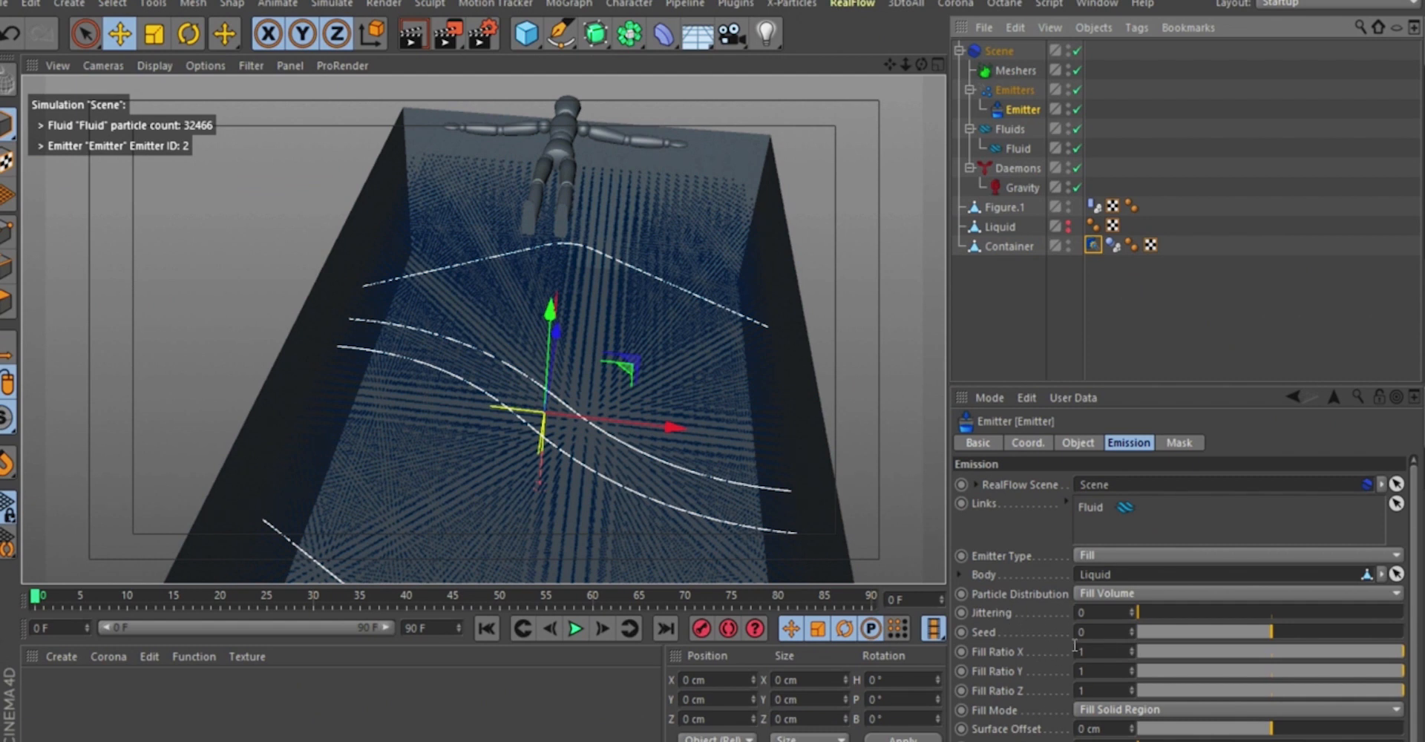
left_click(1099, 612)
type(".5")
key("Return")
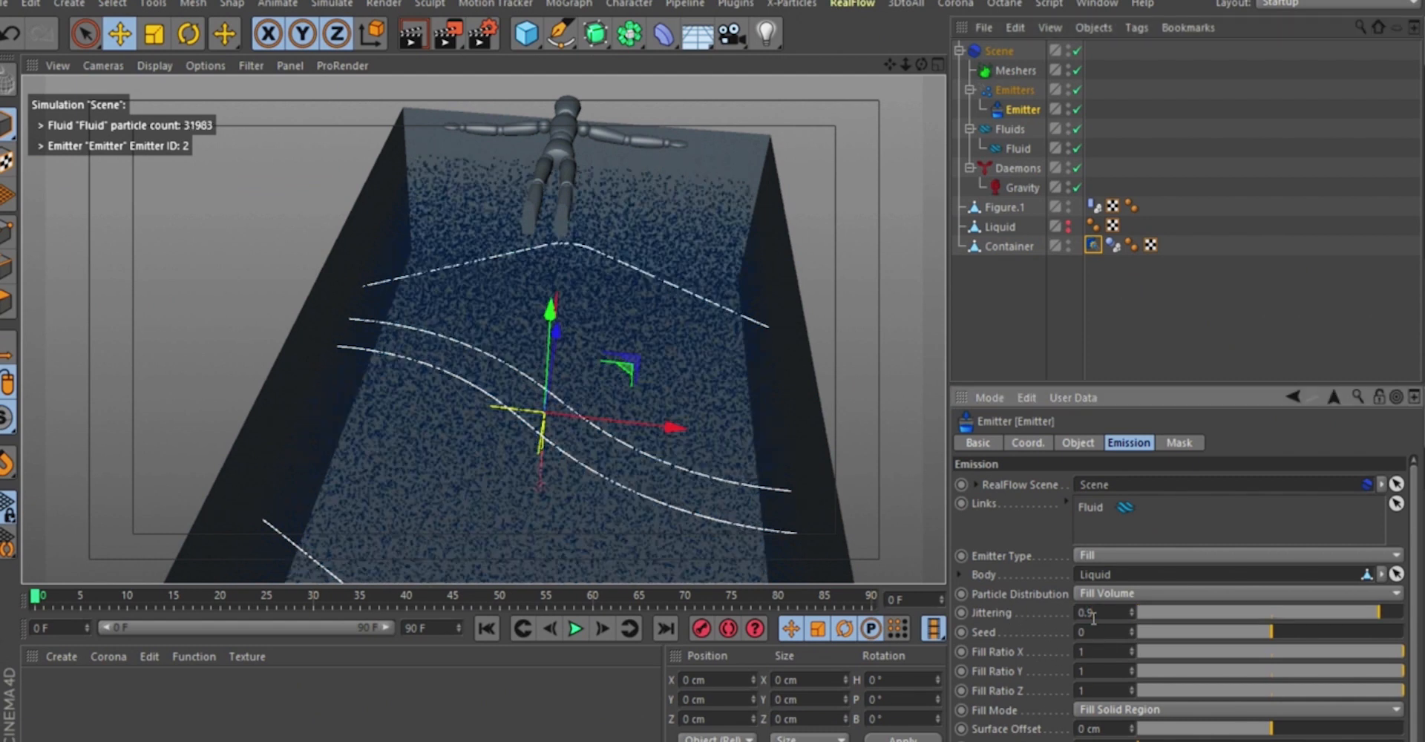
Play the simulation with the jittered particles and pause it at frame 18 with the figure in the liquid.
left_click_drag(606, 310, 586, 285, "alt")
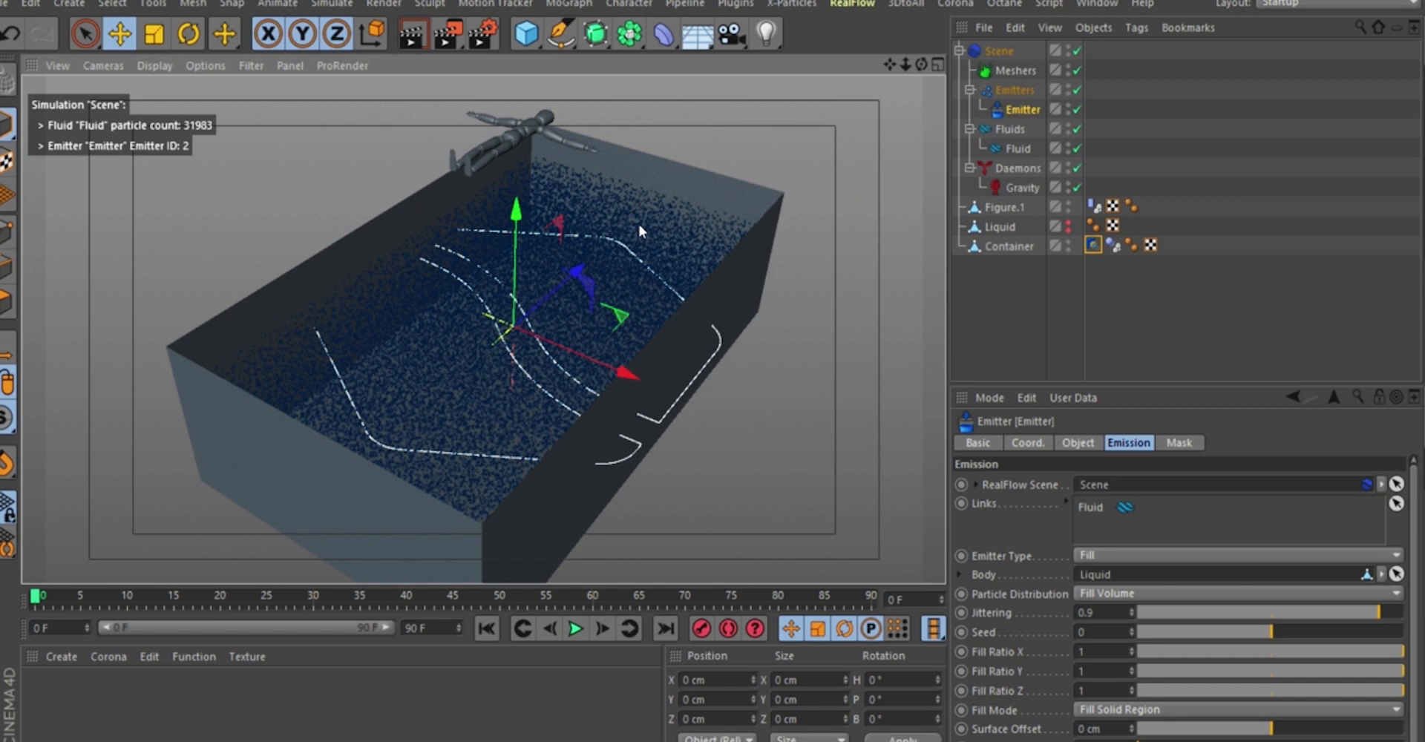
left_click(574, 629)
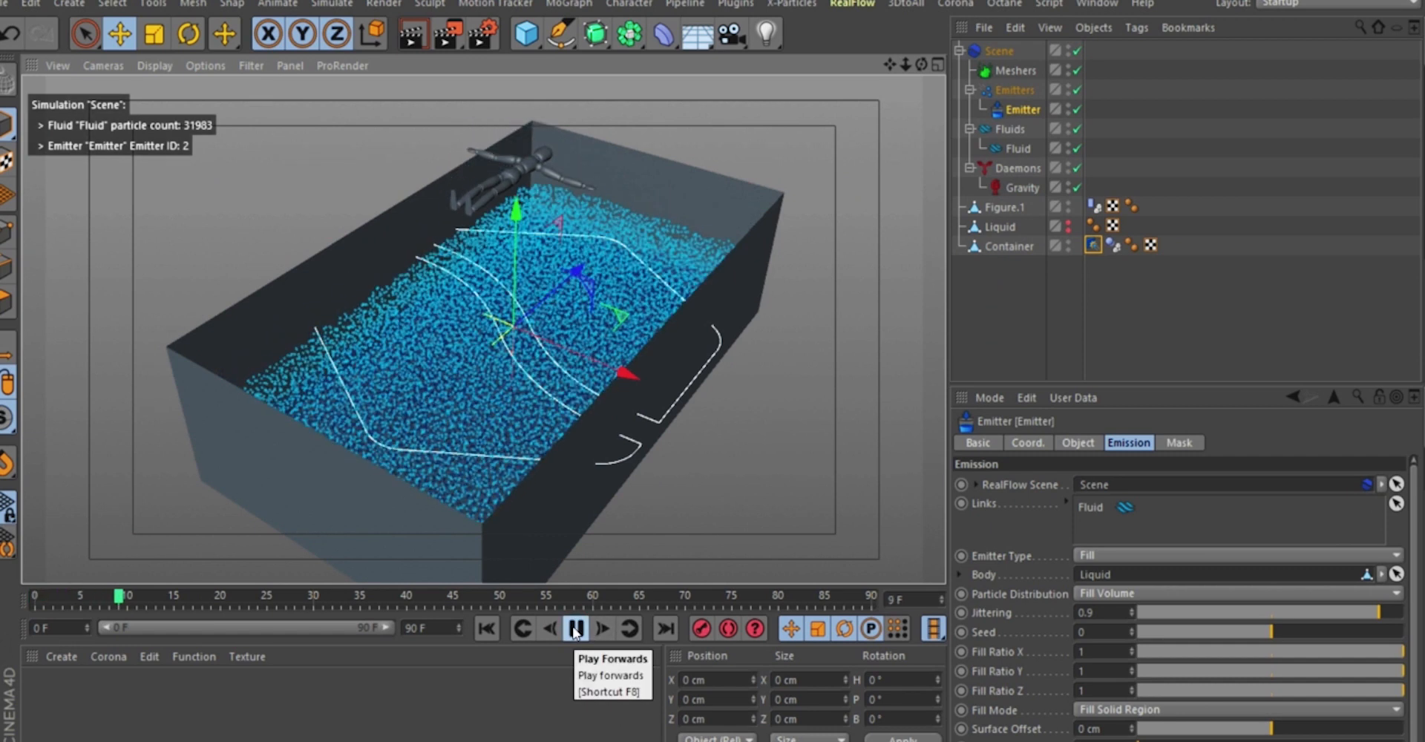
left_click(575, 630)
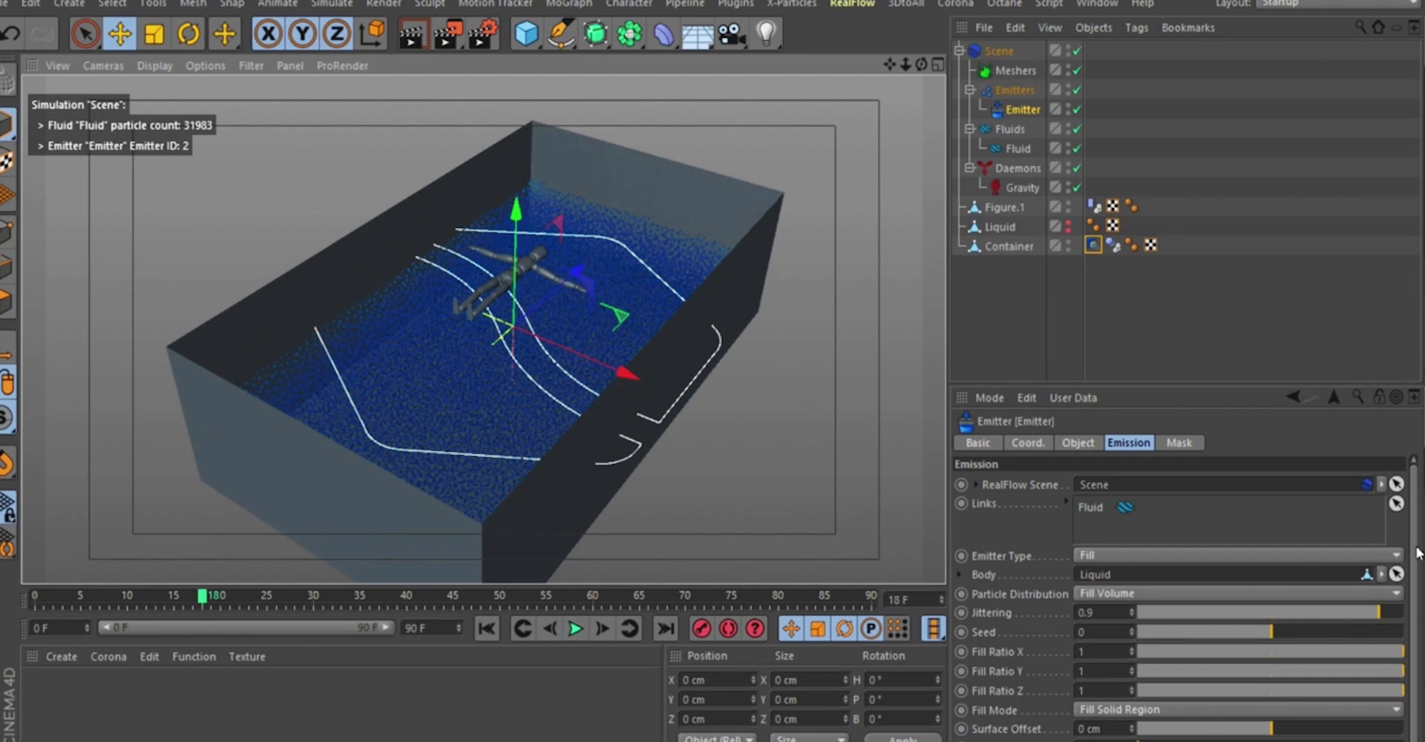
Enable Use Initial State for the Fluid and return to frame 0.
left_click(1019, 149)
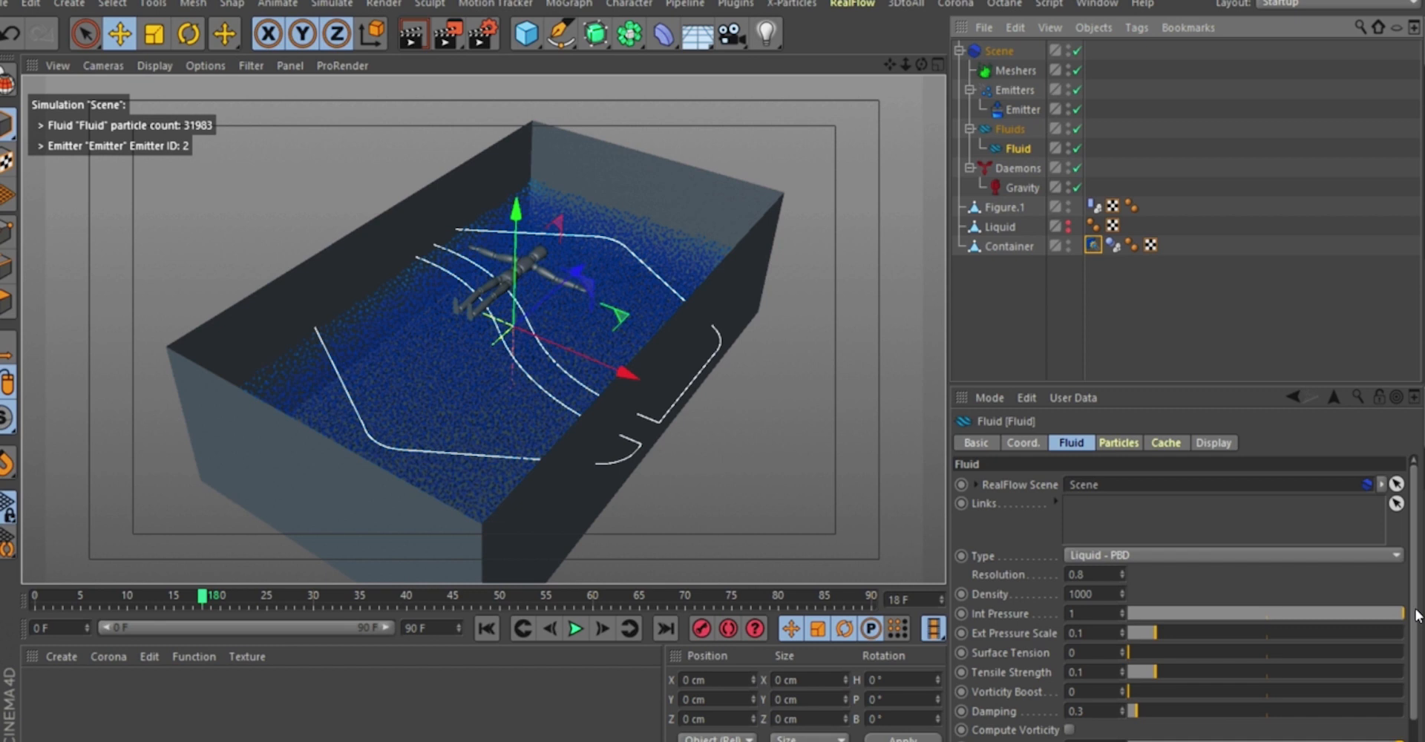
scroll(1180, 594, "down", 2)
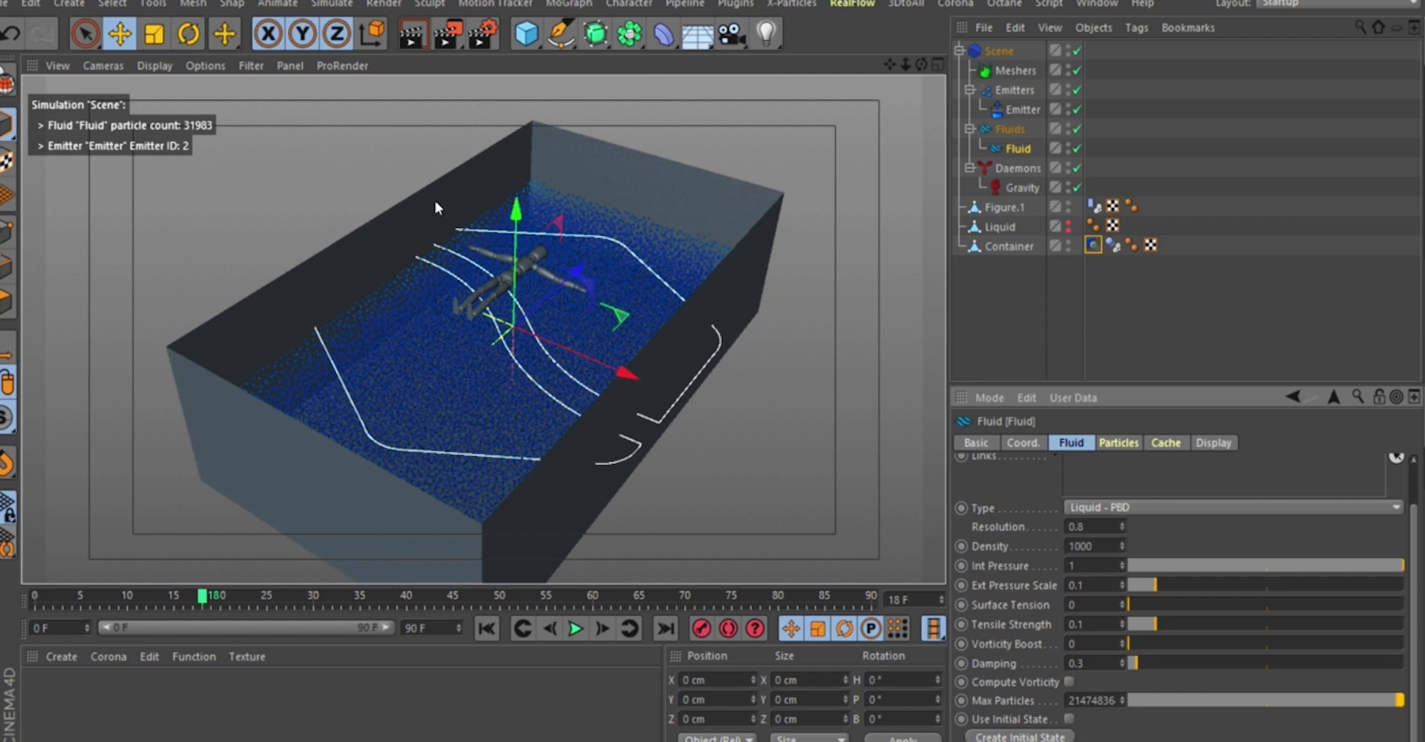
left_click(1069, 719)
left_click(487, 629)
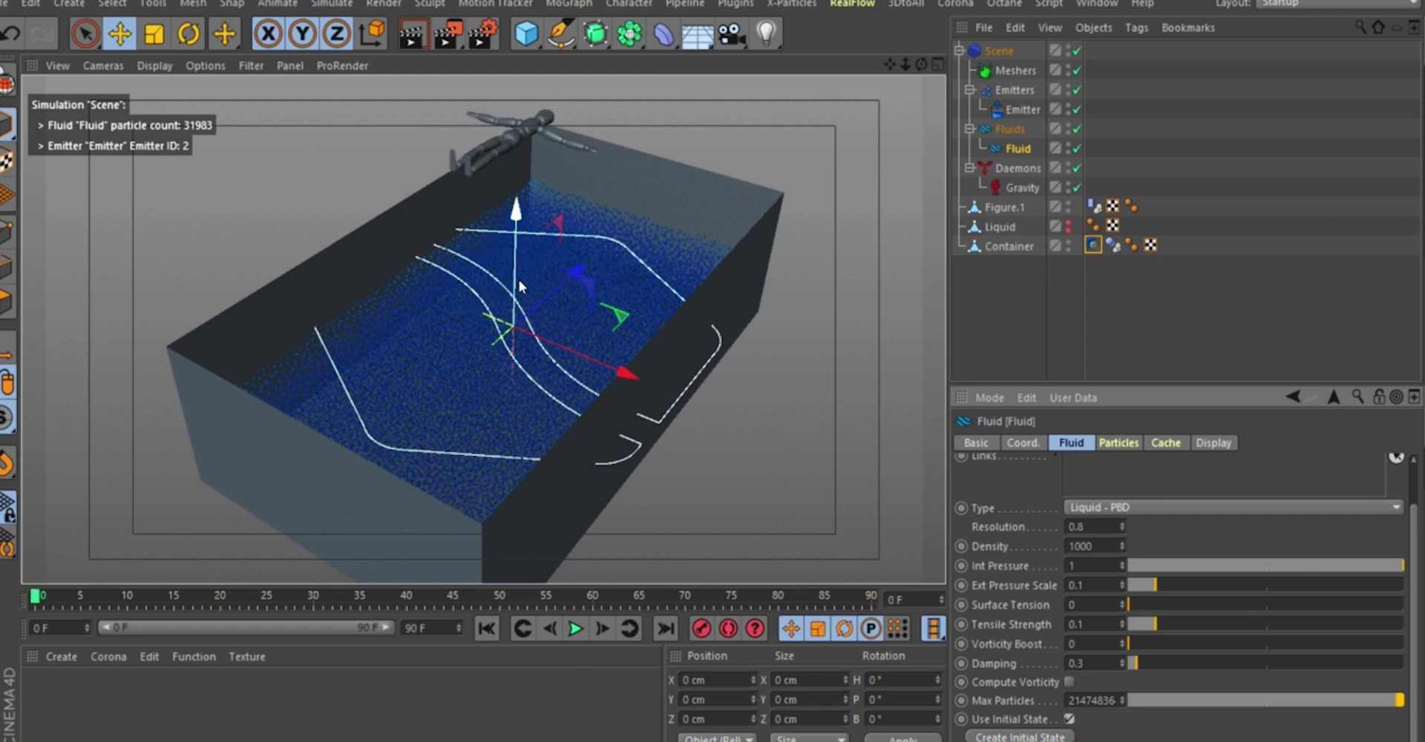
Play the simulation repeatedly from the initial state to check the figure's fall into the liquid, and return to frame 0.
left_click(576, 629)
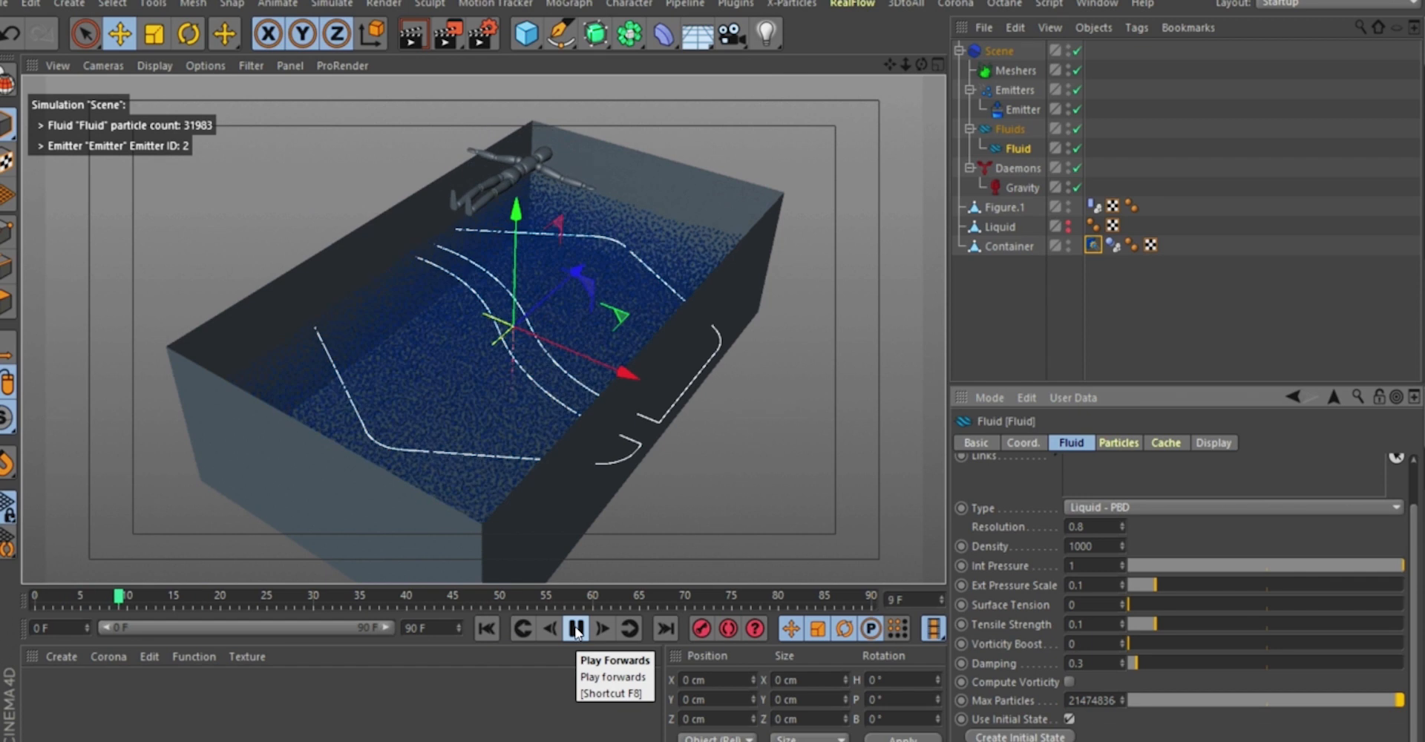
left_click(577, 629)
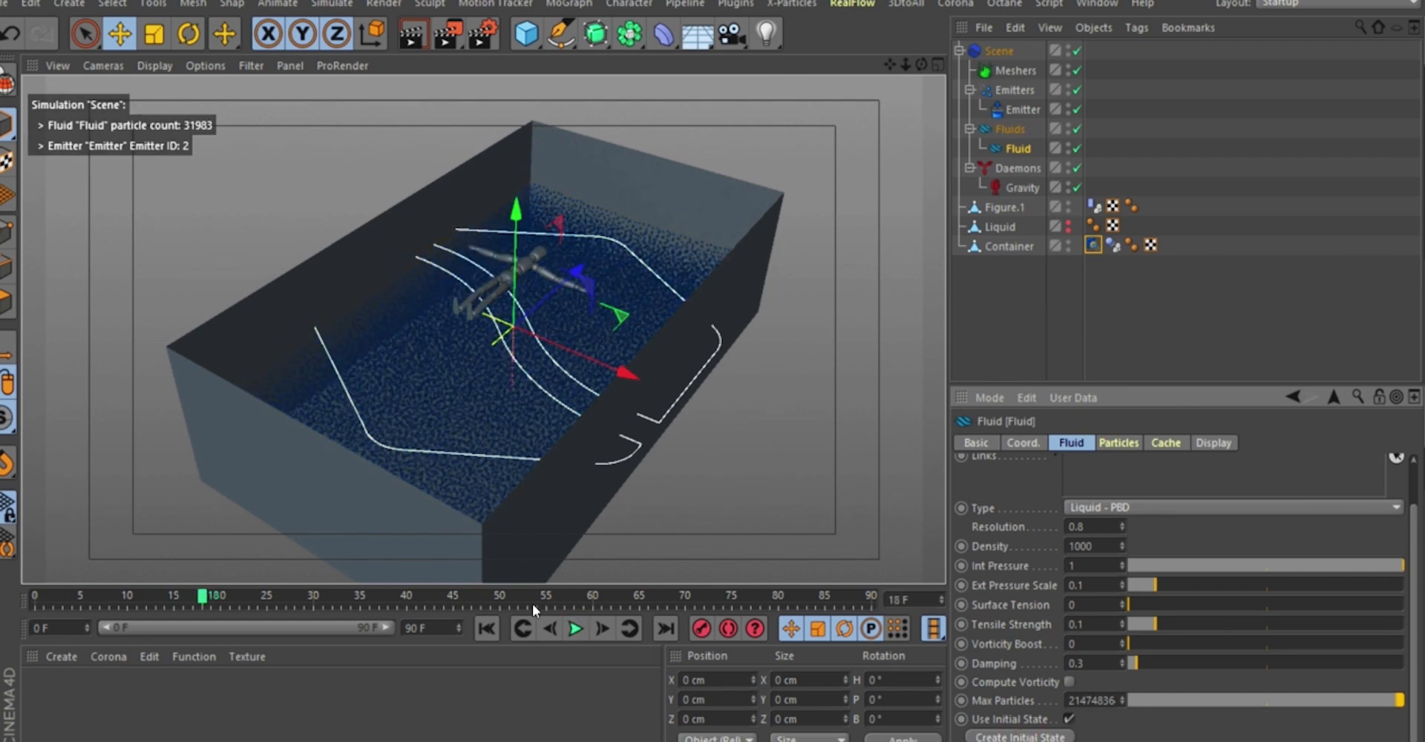
left_click(486, 629)
left_click(576, 629)
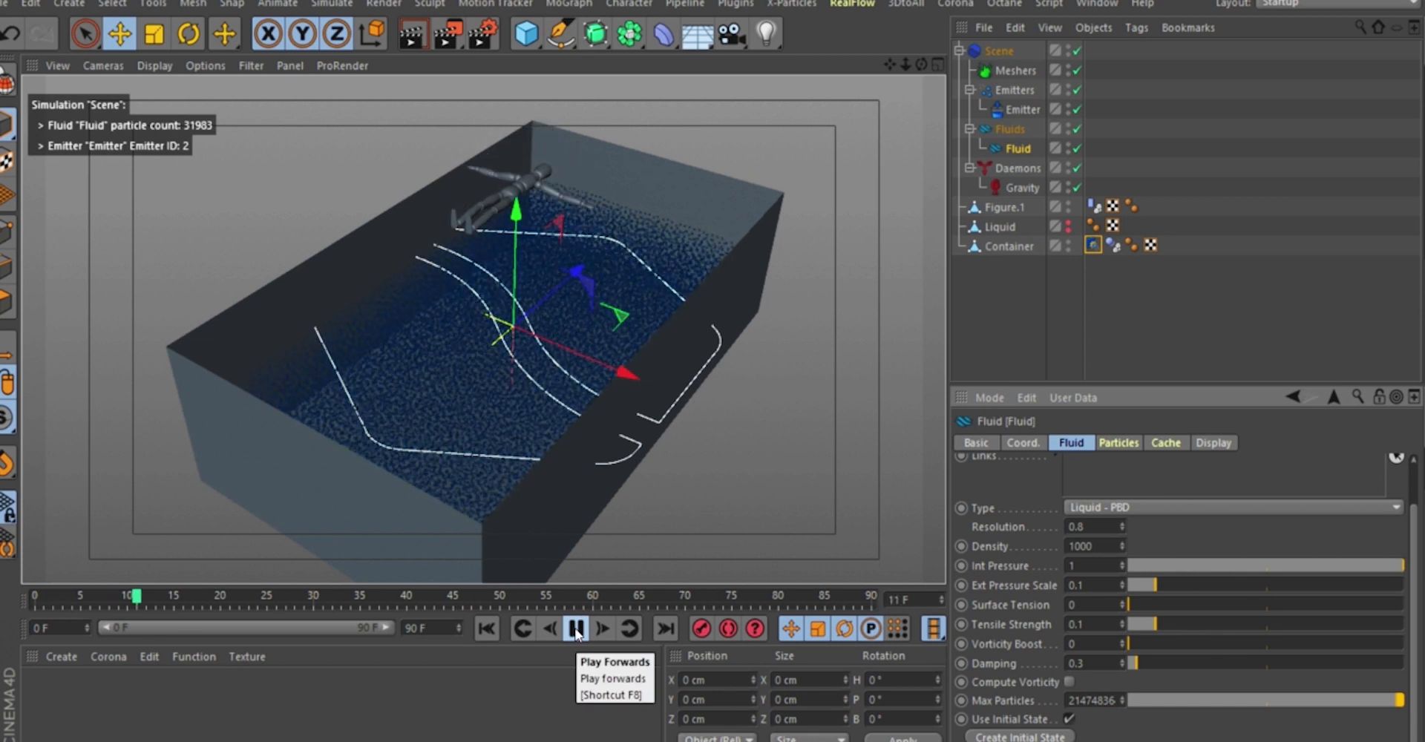
left_click(577, 629)
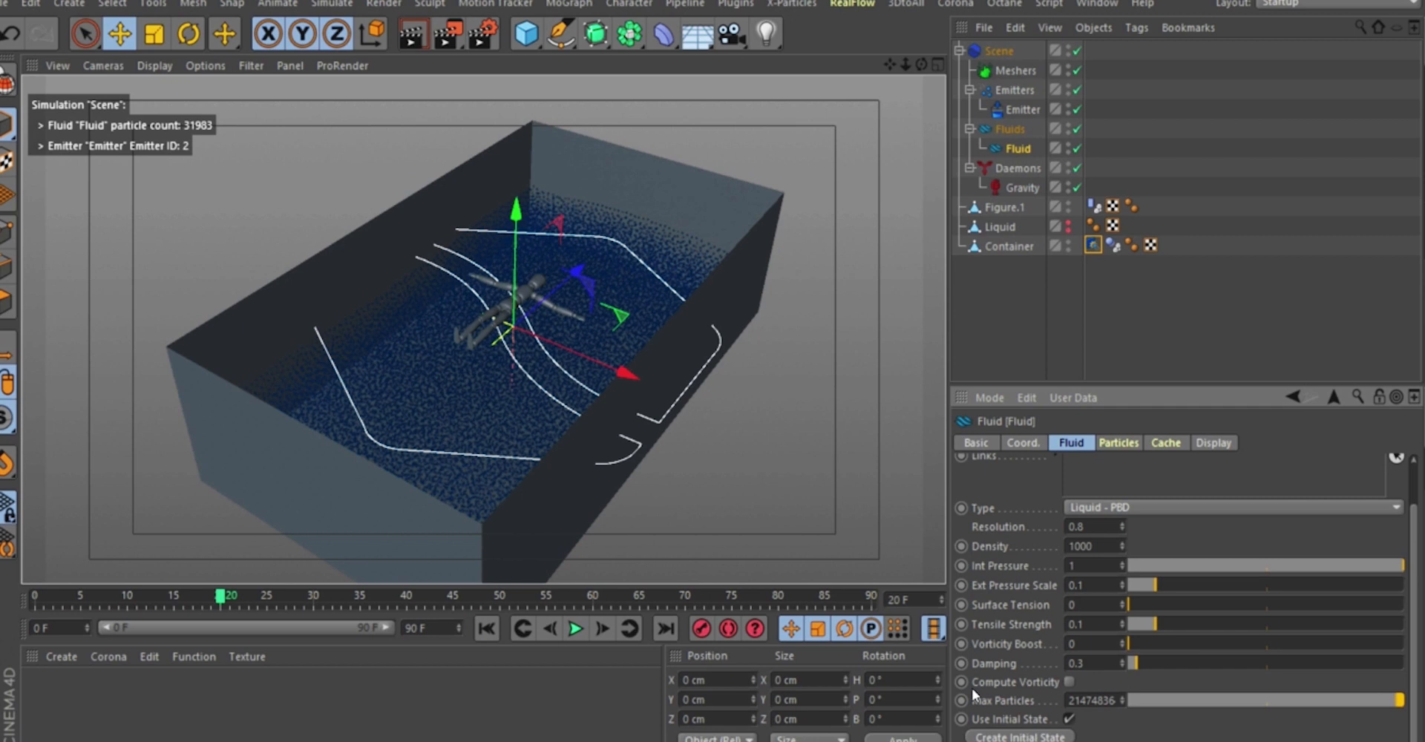
left_click(487, 629)
left_click_drag(563, 291, 519, 288, "alt")
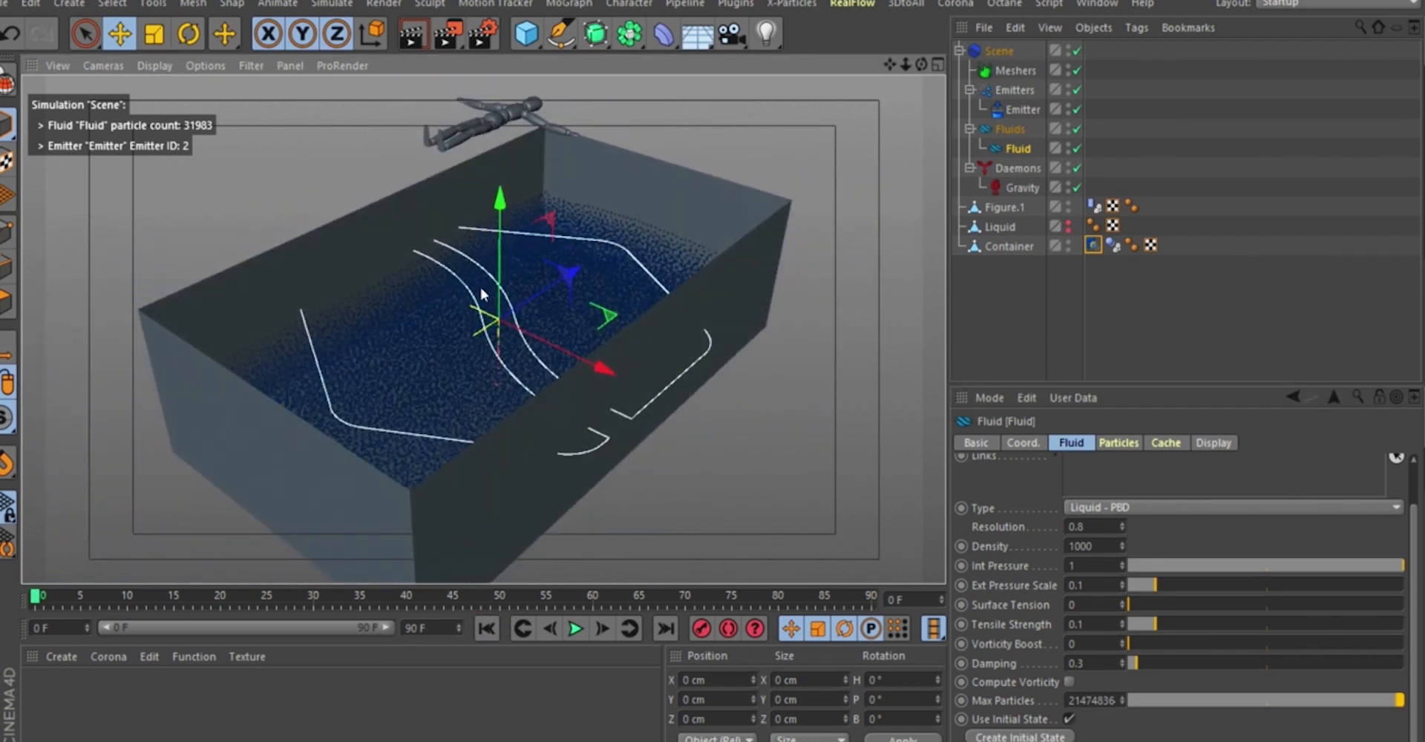
left_click(574, 629)
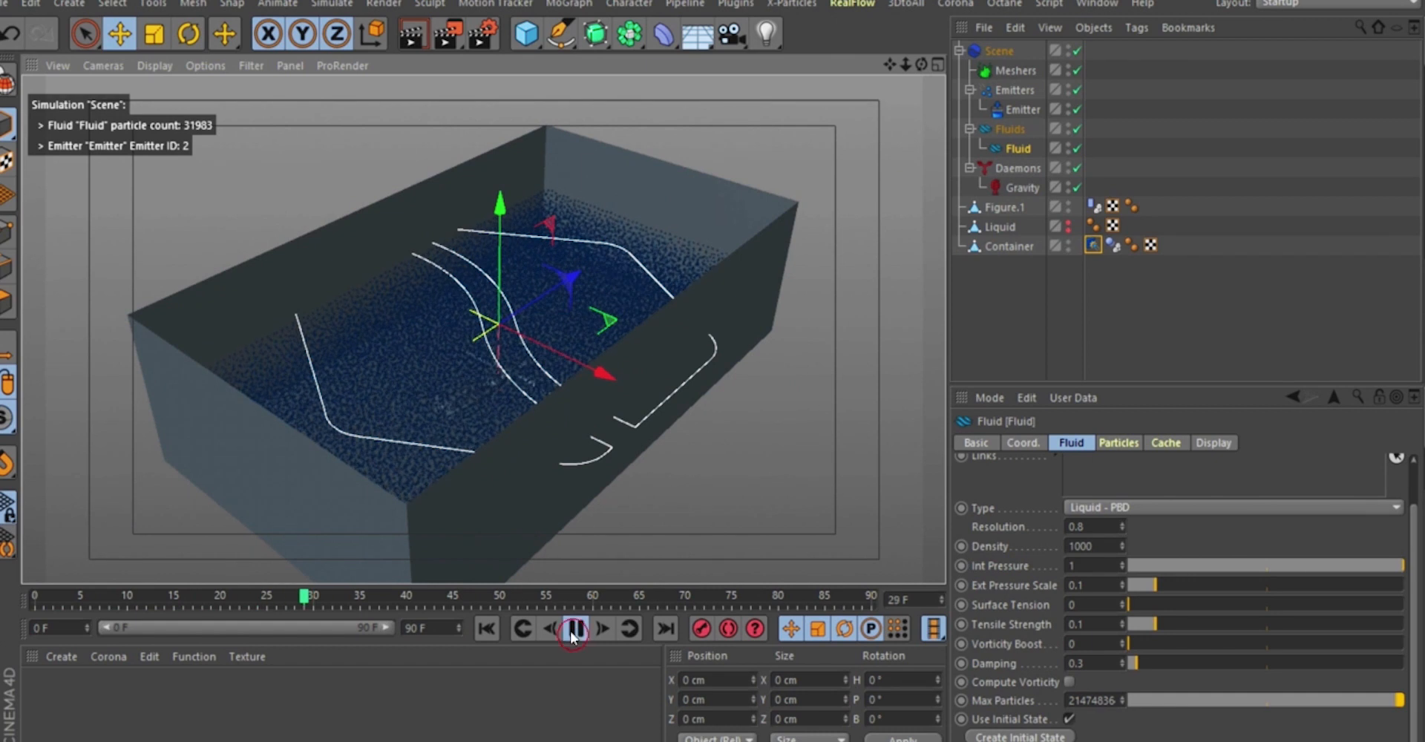
left_click(487, 628)
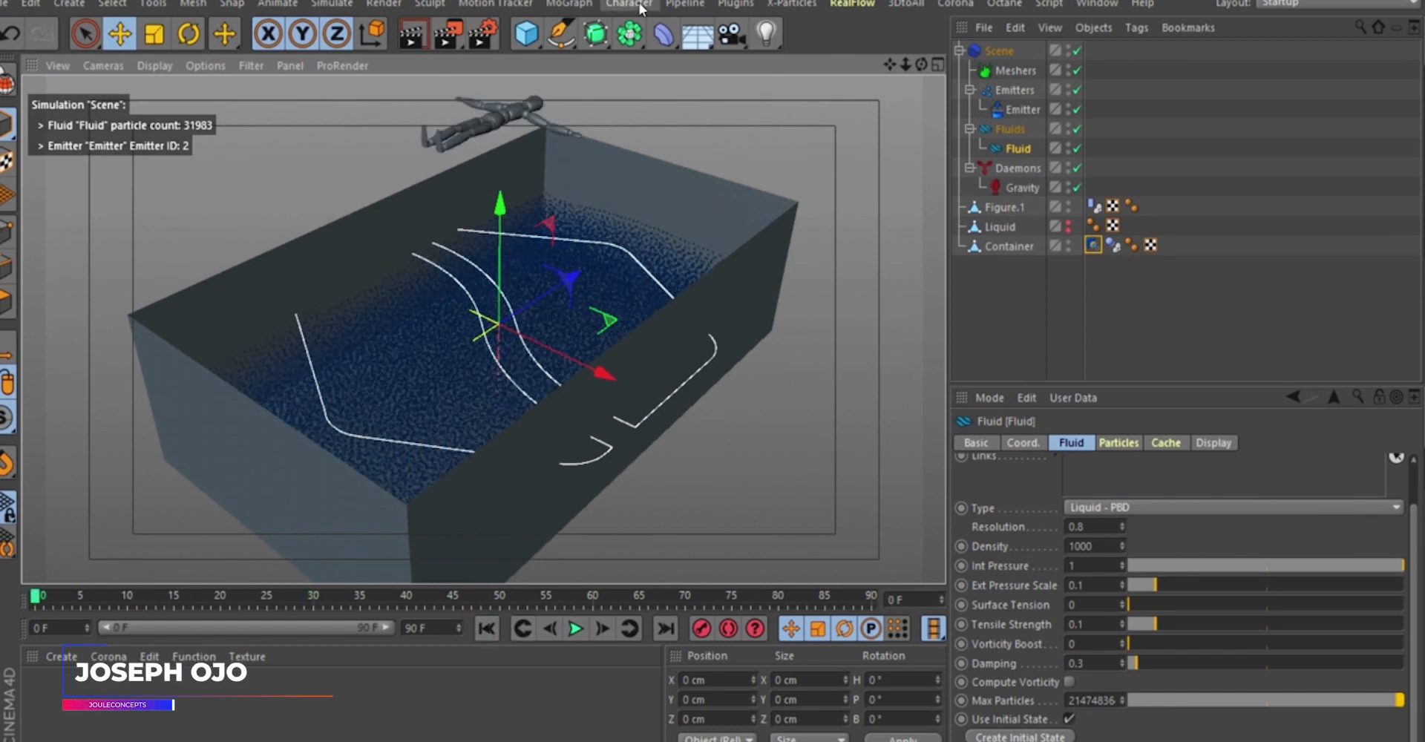
Add a RealFlow Collider tag to the Figure.1 object.
left_click(1008, 208)
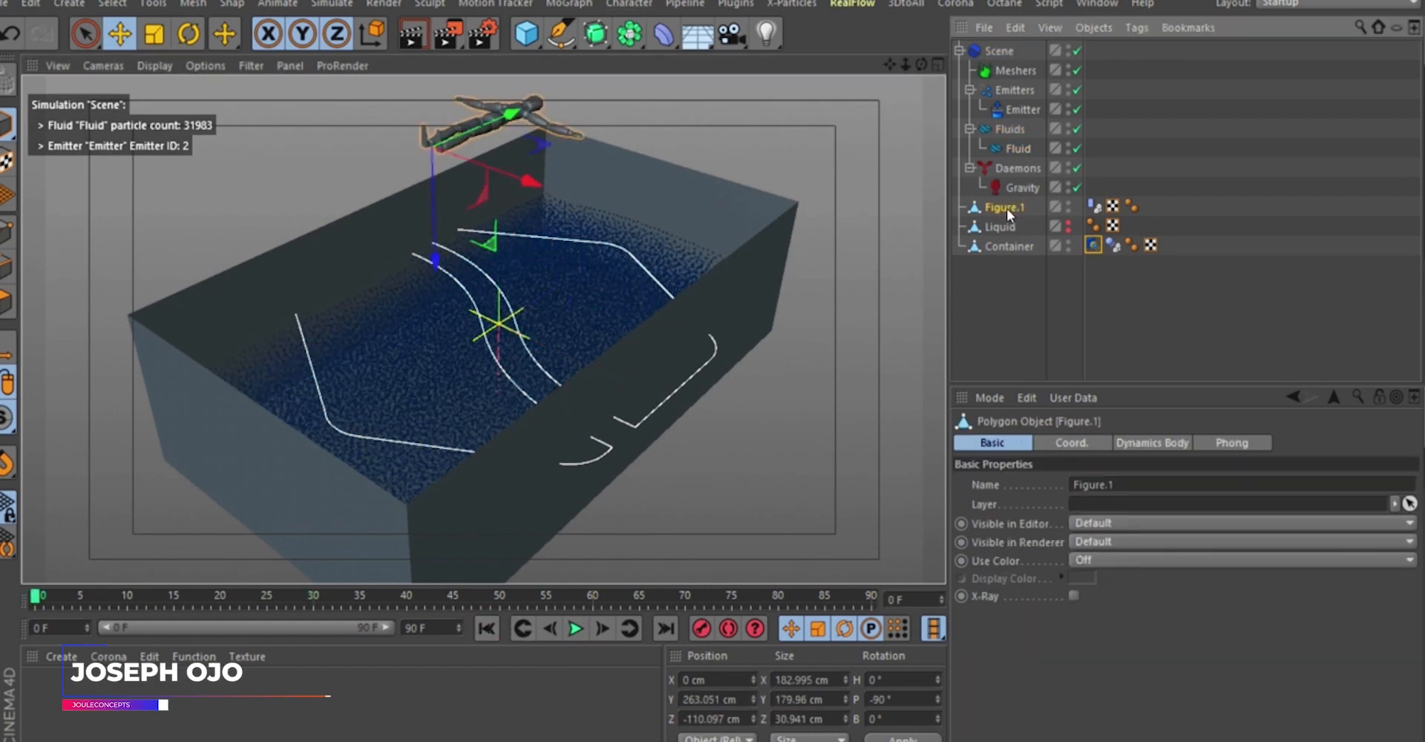
right_click(1006, 210)
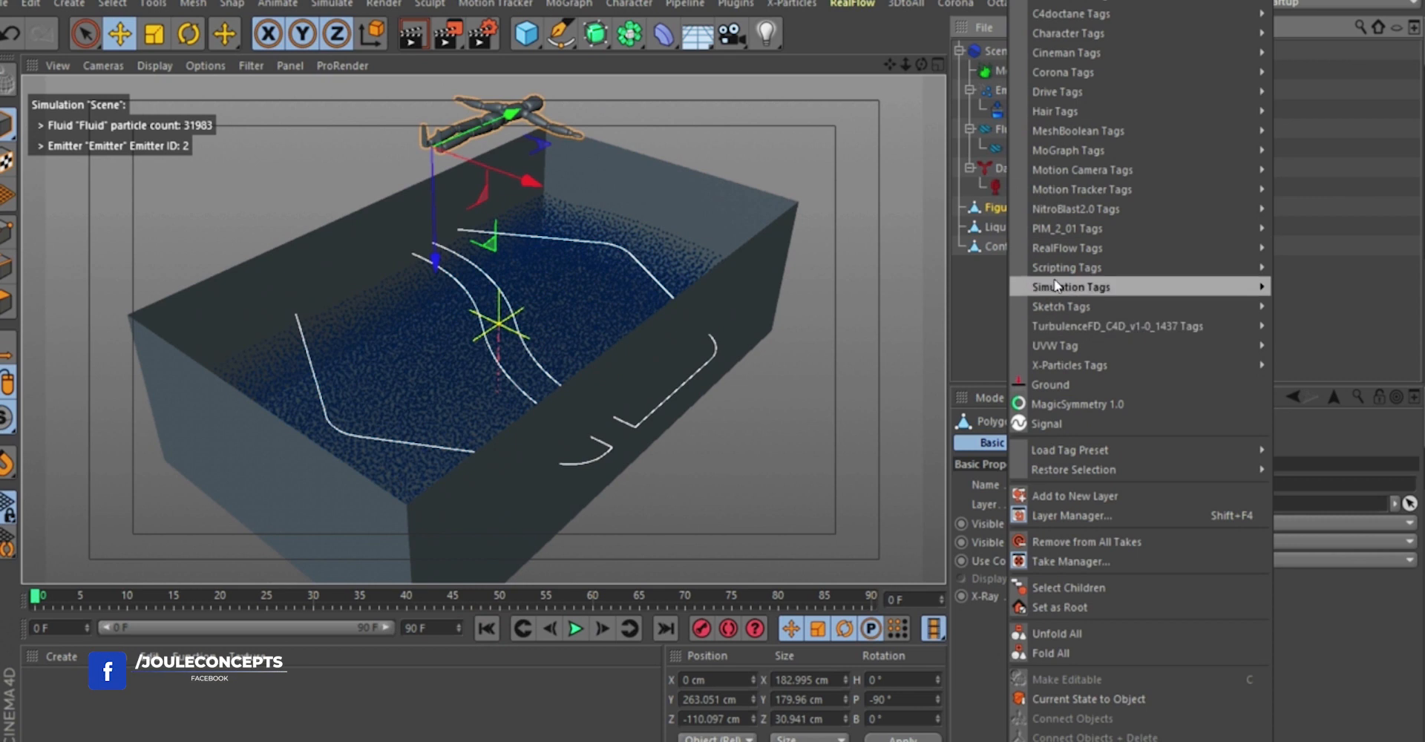
mouse_move(1054, 248)
left_click(1335, 248)
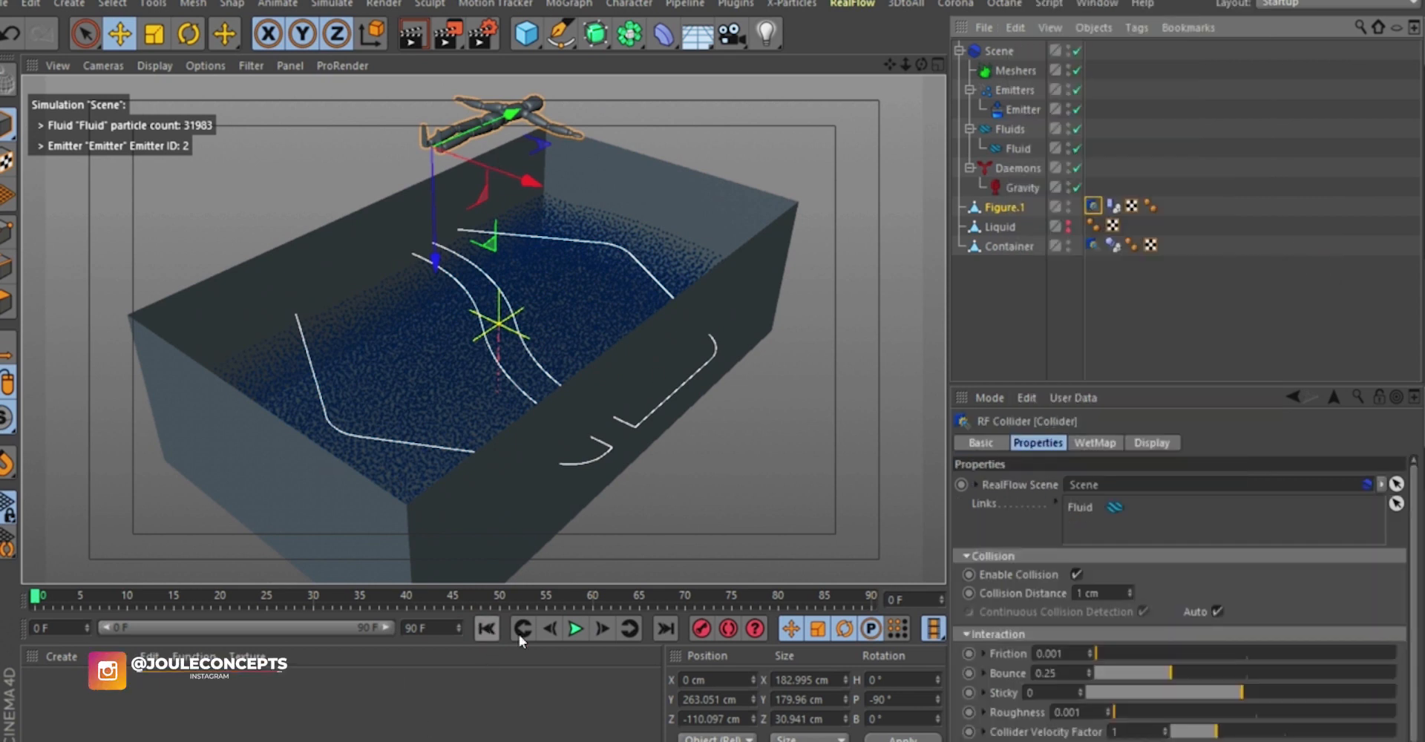
Play the simulation to check the figure's collision with the fluid, pause at frame 28 and inspect the particles.
left_click(574, 629)
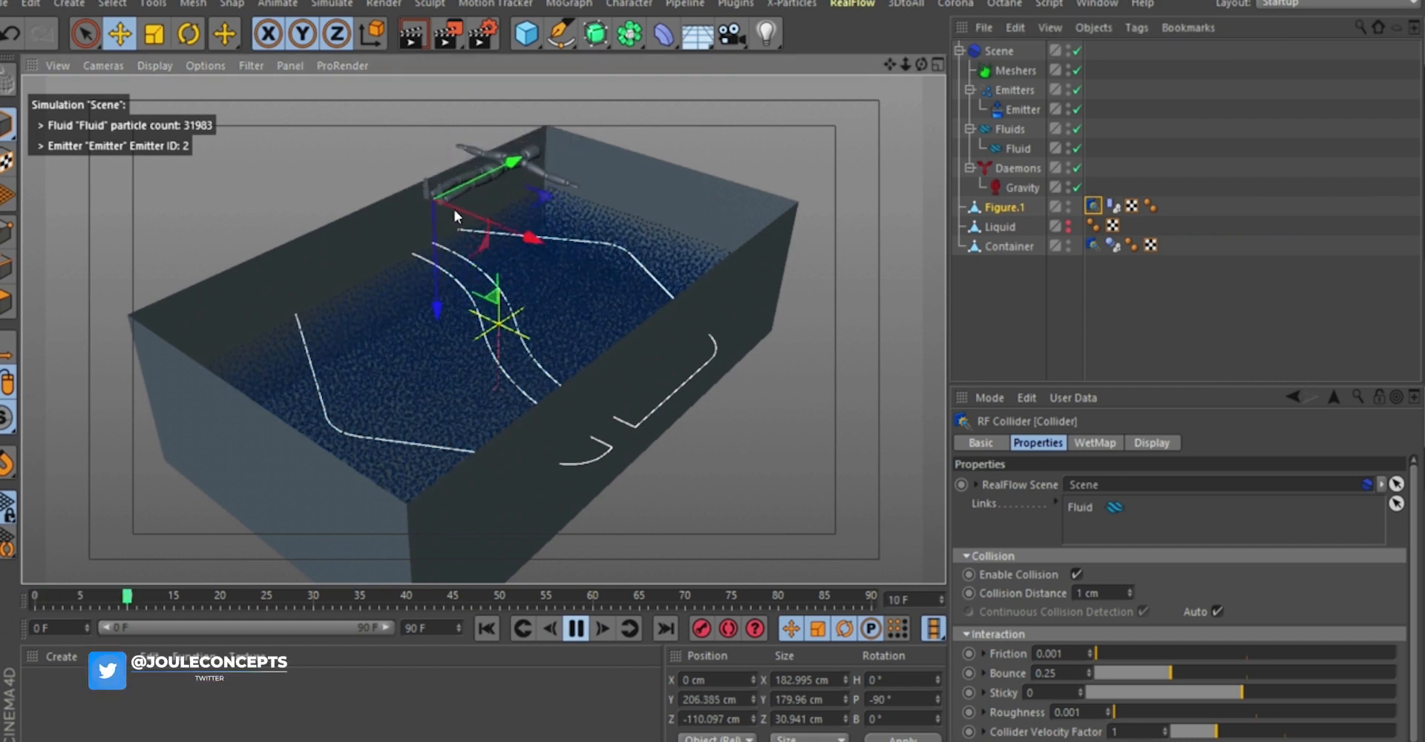
left_click(1025, 288)
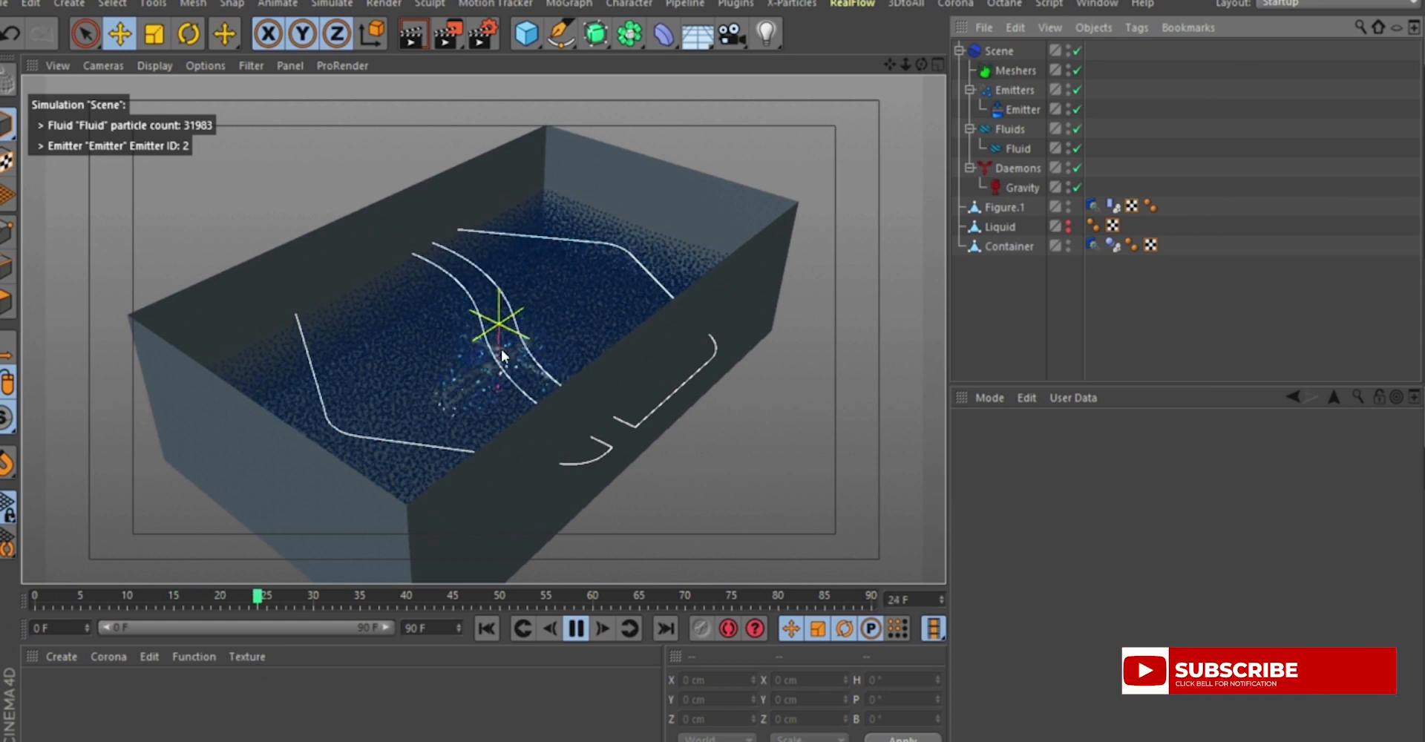
left_click(576, 629)
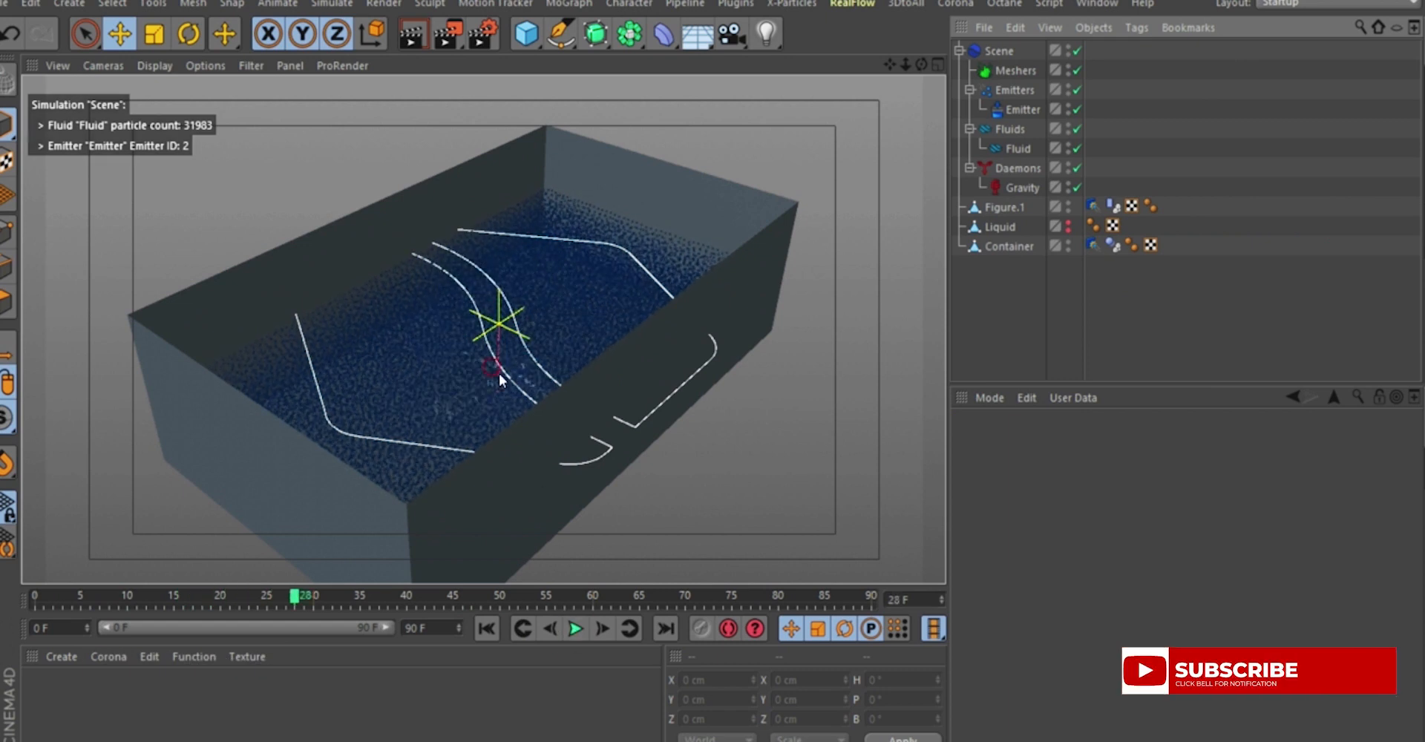
left_click_drag(499, 373, 466, 308, "alt")
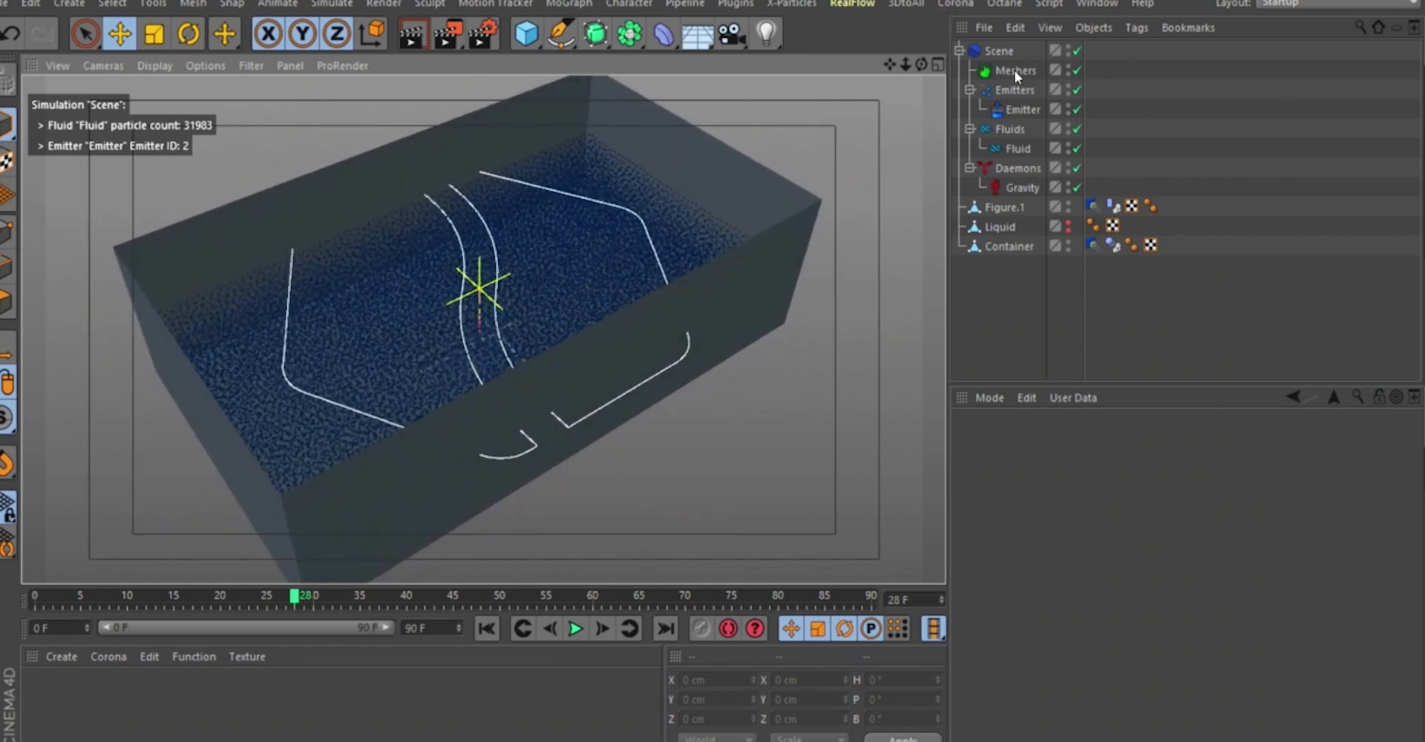
Add a Crown daemon to the RealFlow Scene and return to frame 0.
left_click(999, 50)
left_click(852, 5)
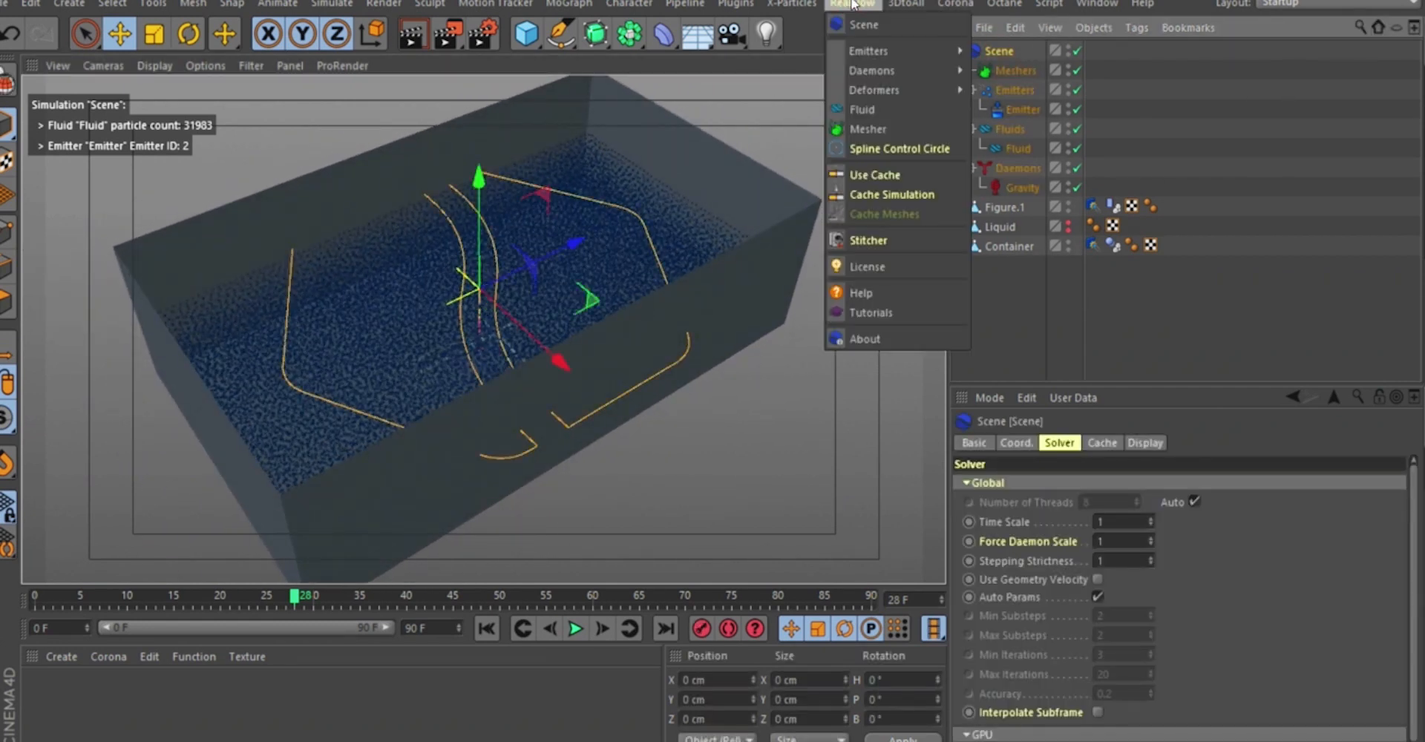
mouse_move(928, 70)
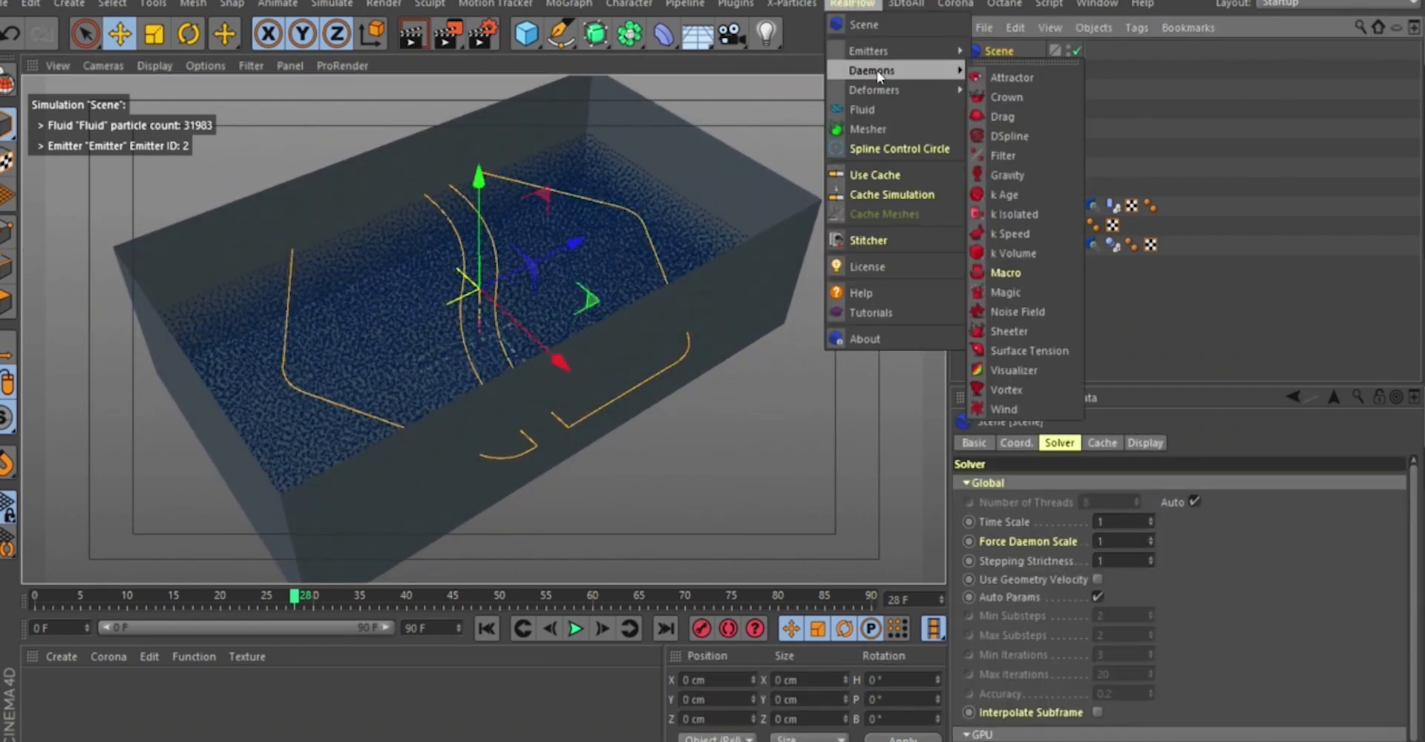
left_click(1007, 97)
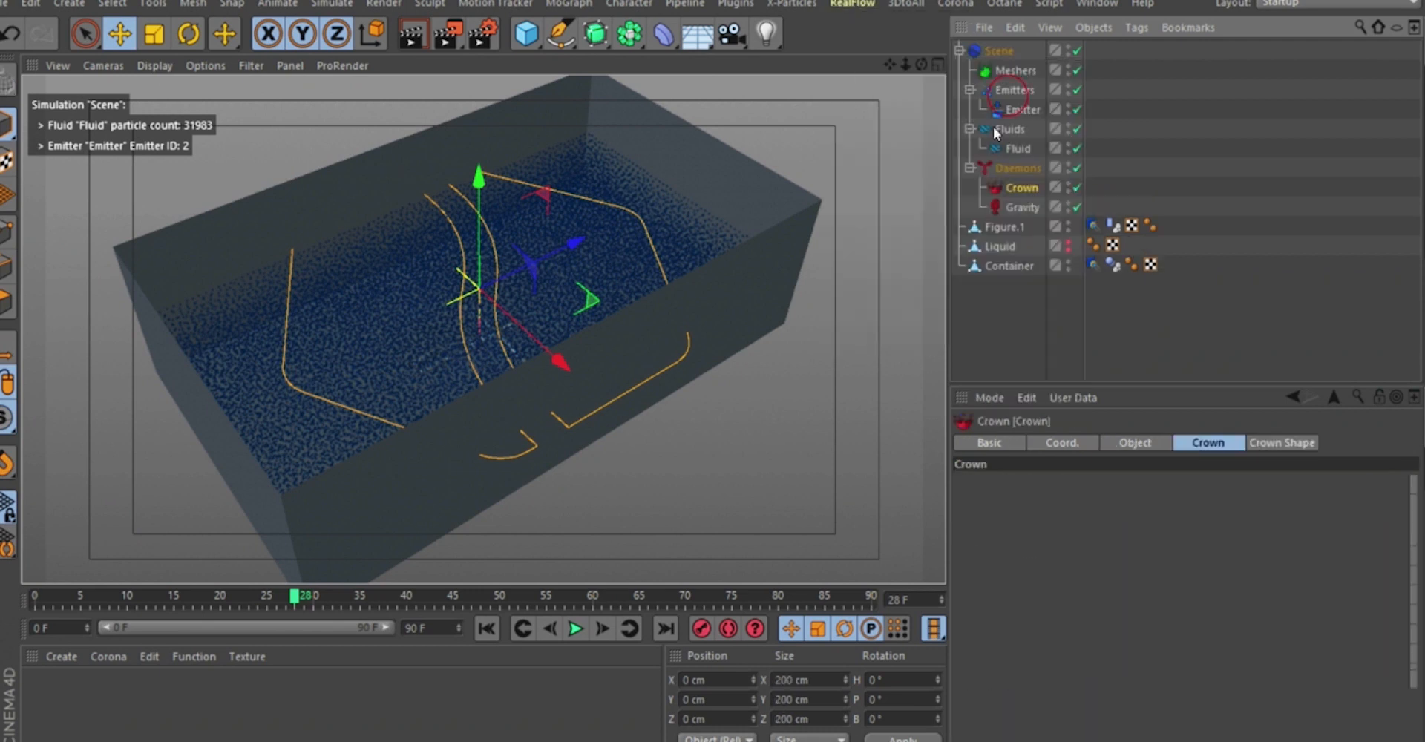
left_click_drag(439, 376, 497, 545, "alt")
left_click(490, 629)
left_click_drag(479, 404, 575, 336, "alt")
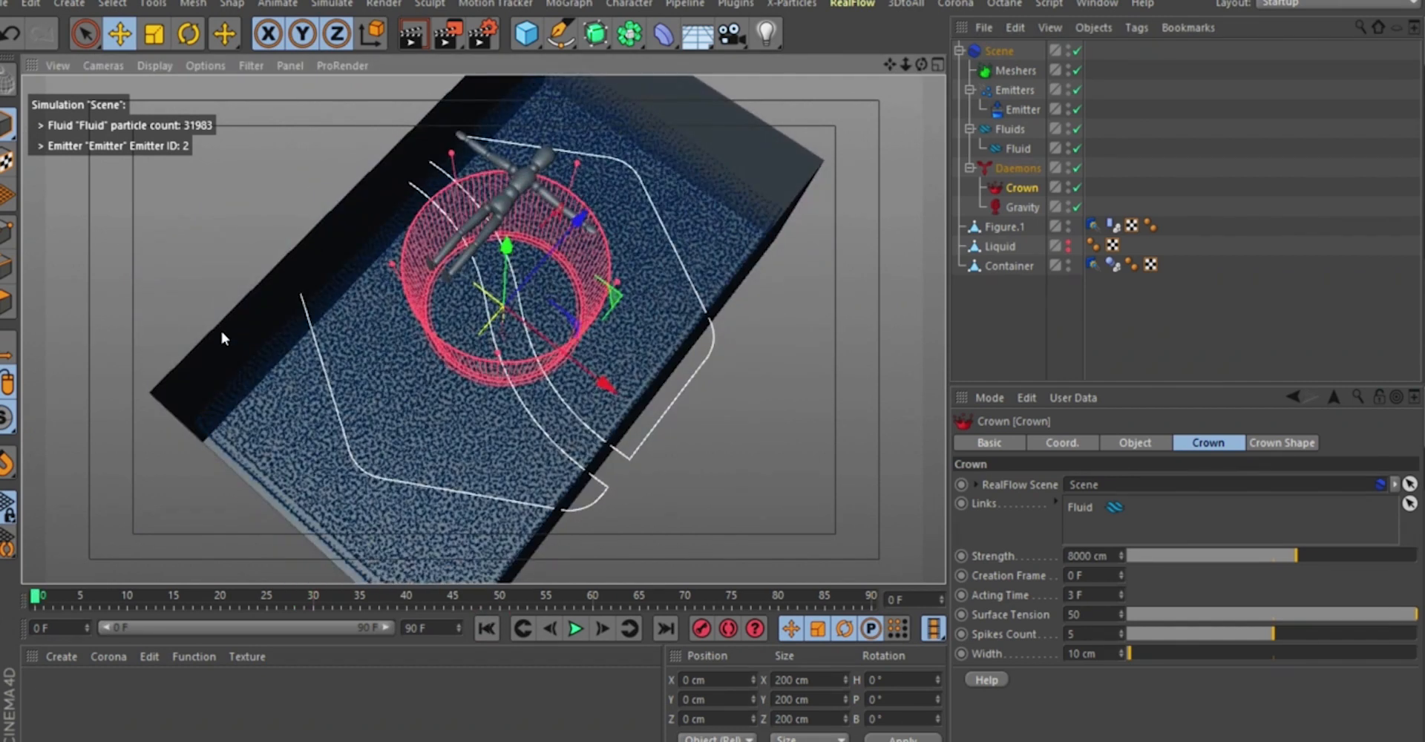
Move the Crown daemon in the top view to about X -0.8 cm, Z -15.3 cm, so it surrounds the figure.
left_click_drag(220, 329, 496, 187, "alt")
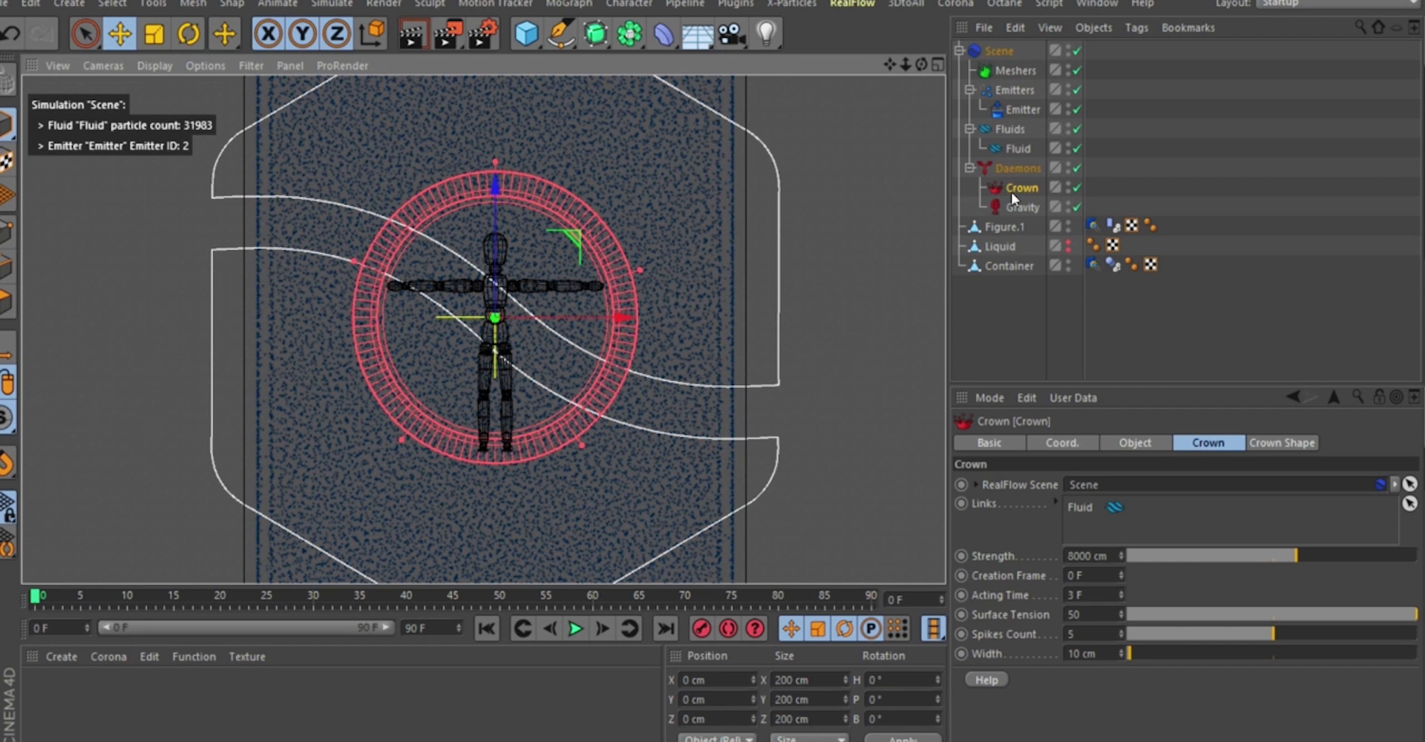
left_click_drag(495, 197, 498, 211)
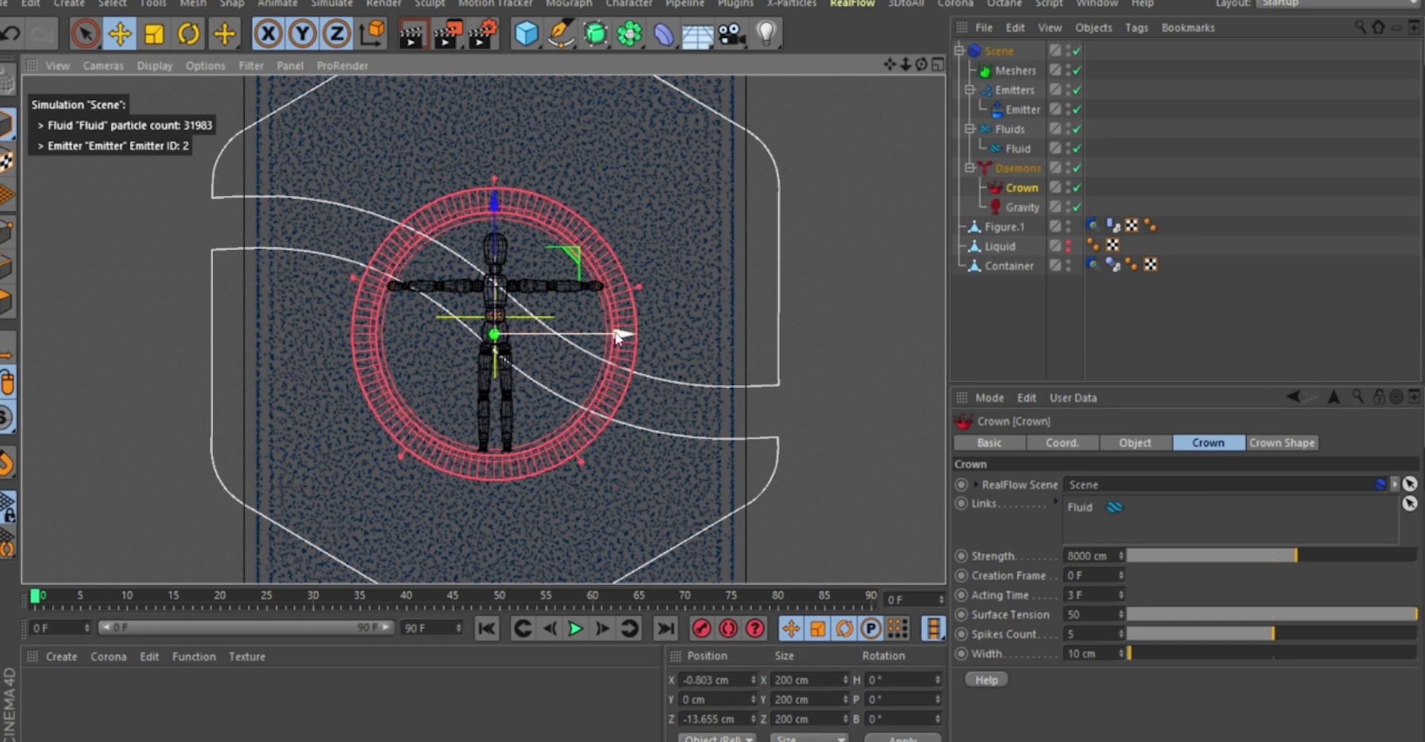
left_click_drag(617, 334, 616, 334)
left_click_drag(496, 207, 495, 207)
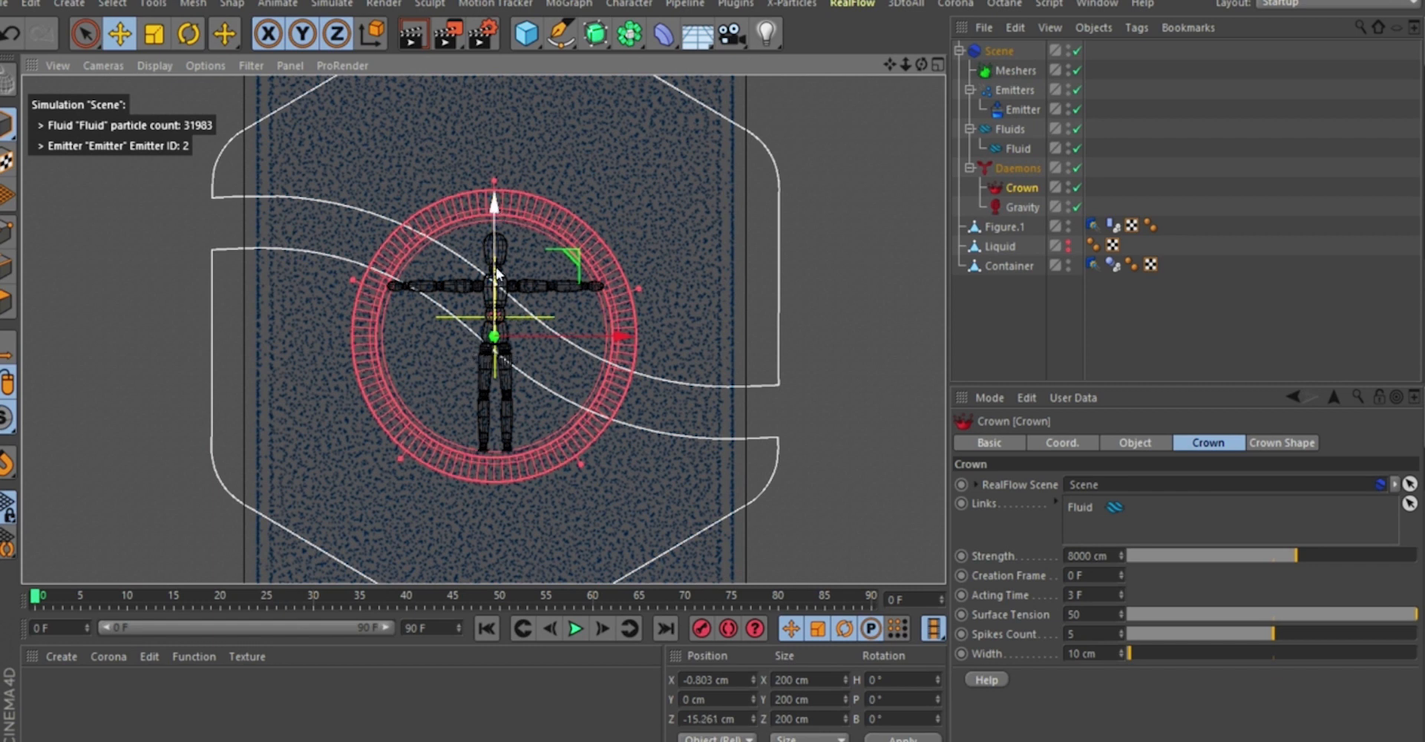
key("F1")
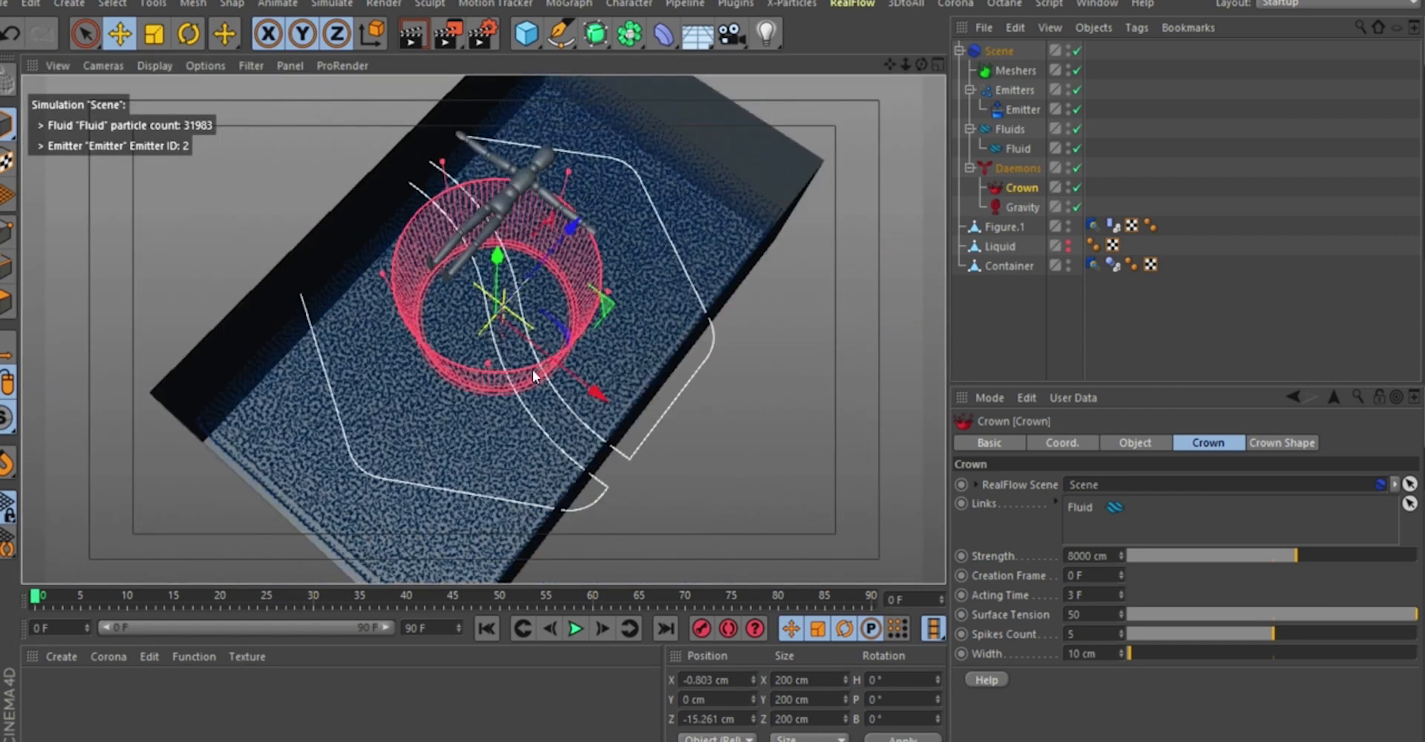
Examine the Crown daemon's shape and placement relative to the liquid and the figure from several perspective angles.
left_click_drag(547, 364, 666, 361, "alt")
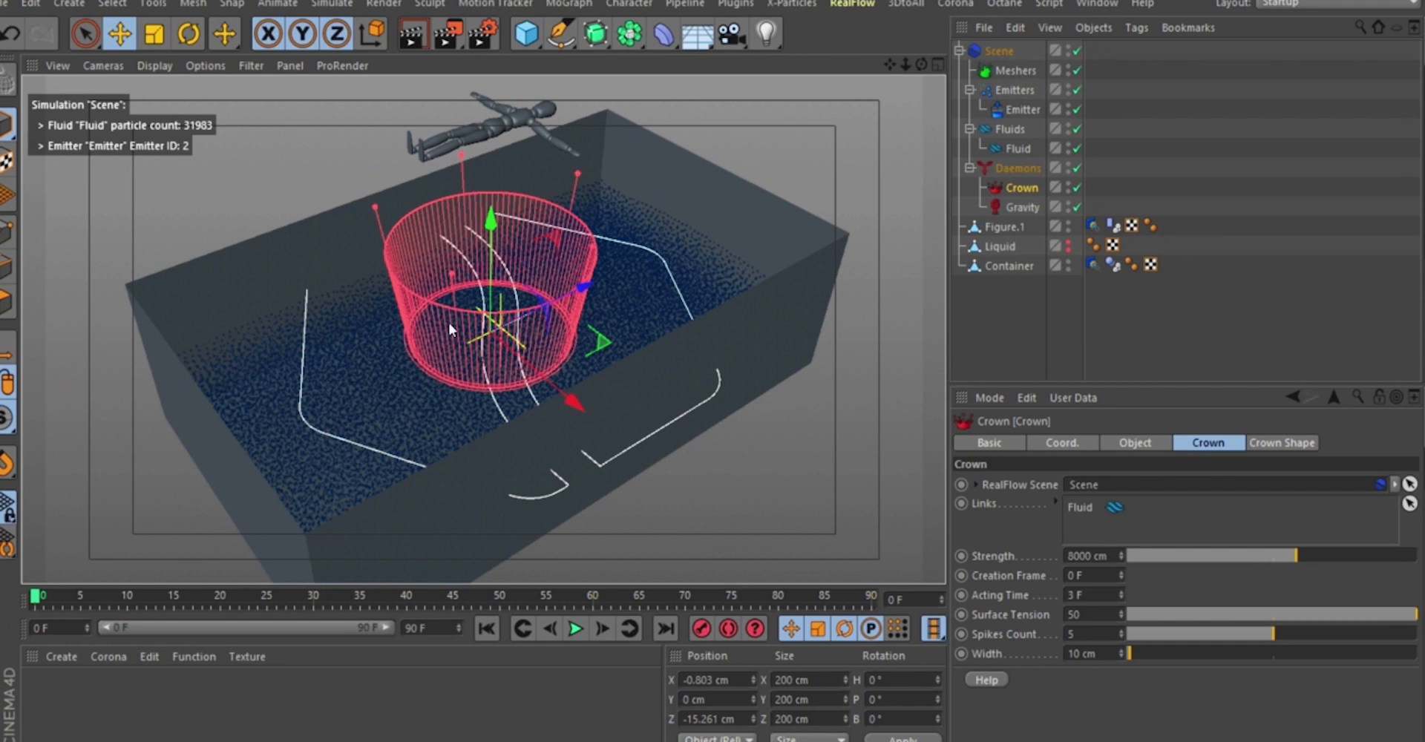
scroll(461, 345, "up", 2)
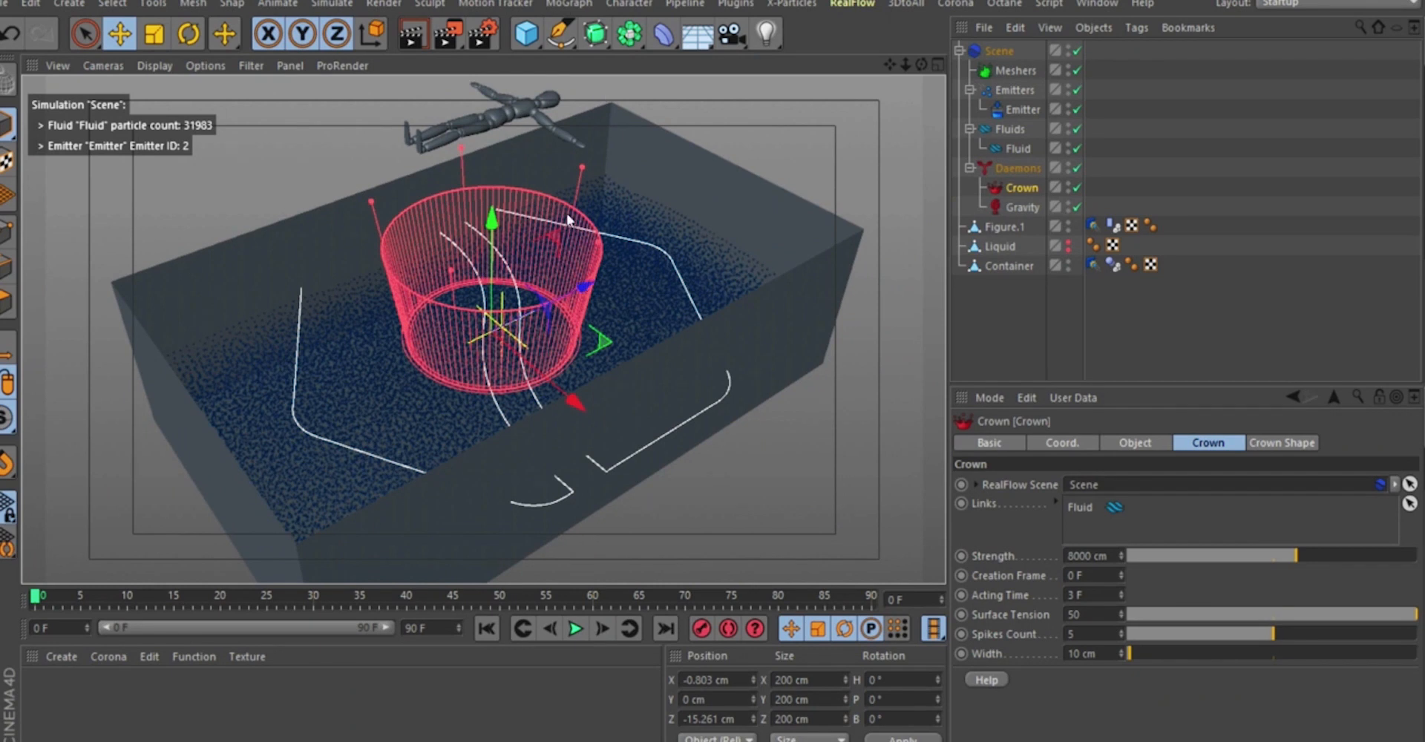
scroll(562, 242, "down", 1)
middle_click_drag(562, 241, 542, 278, "alt")
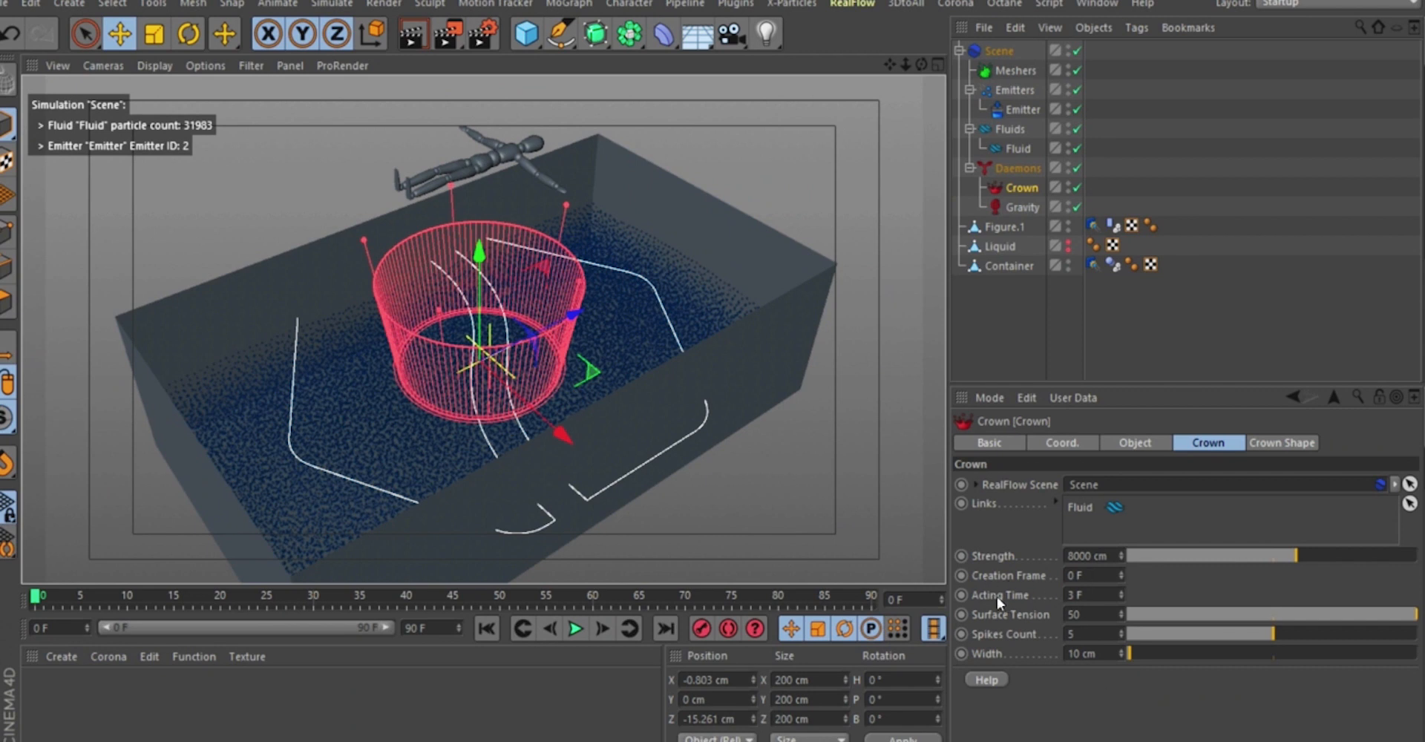
left_click_drag(649, 450, 501, 407, "alt")
scroll(501, 407, "up", 3)
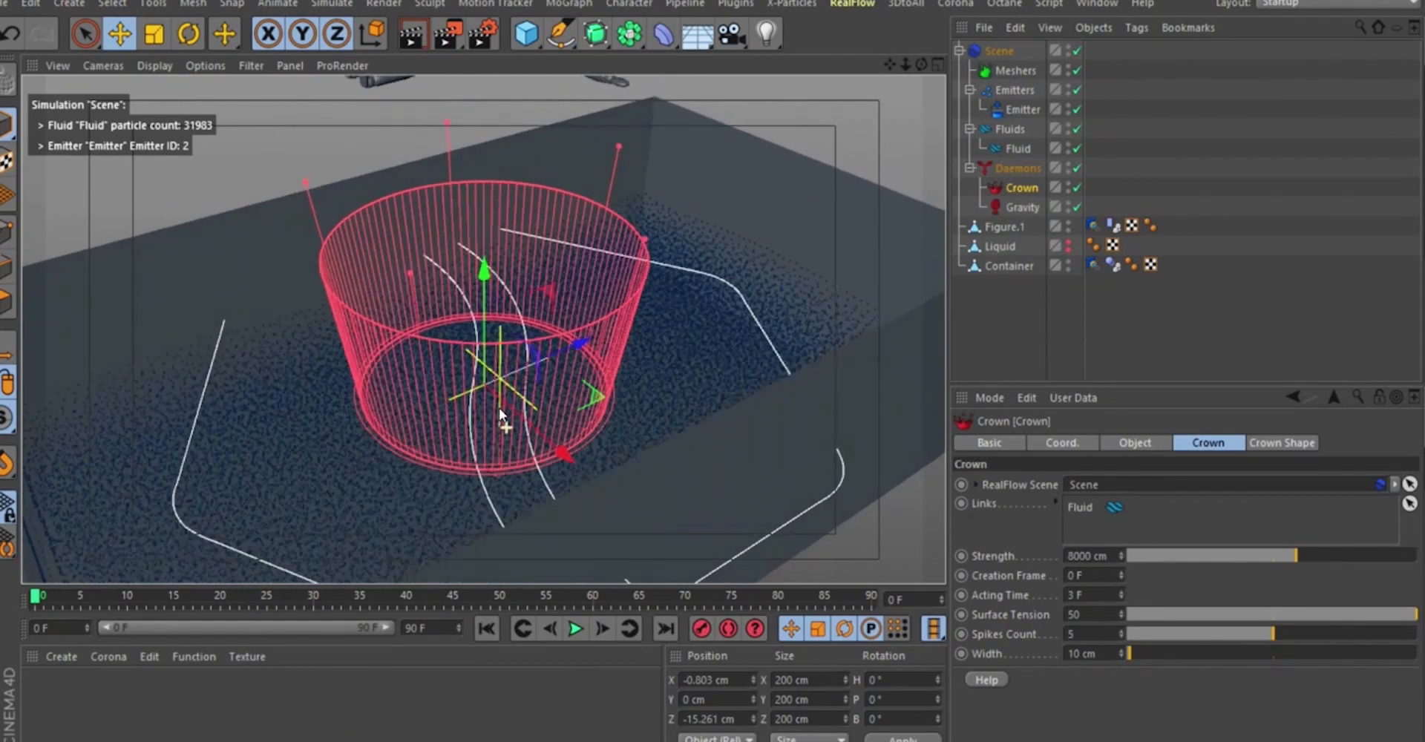
scroll(512, 245, "down", 3)
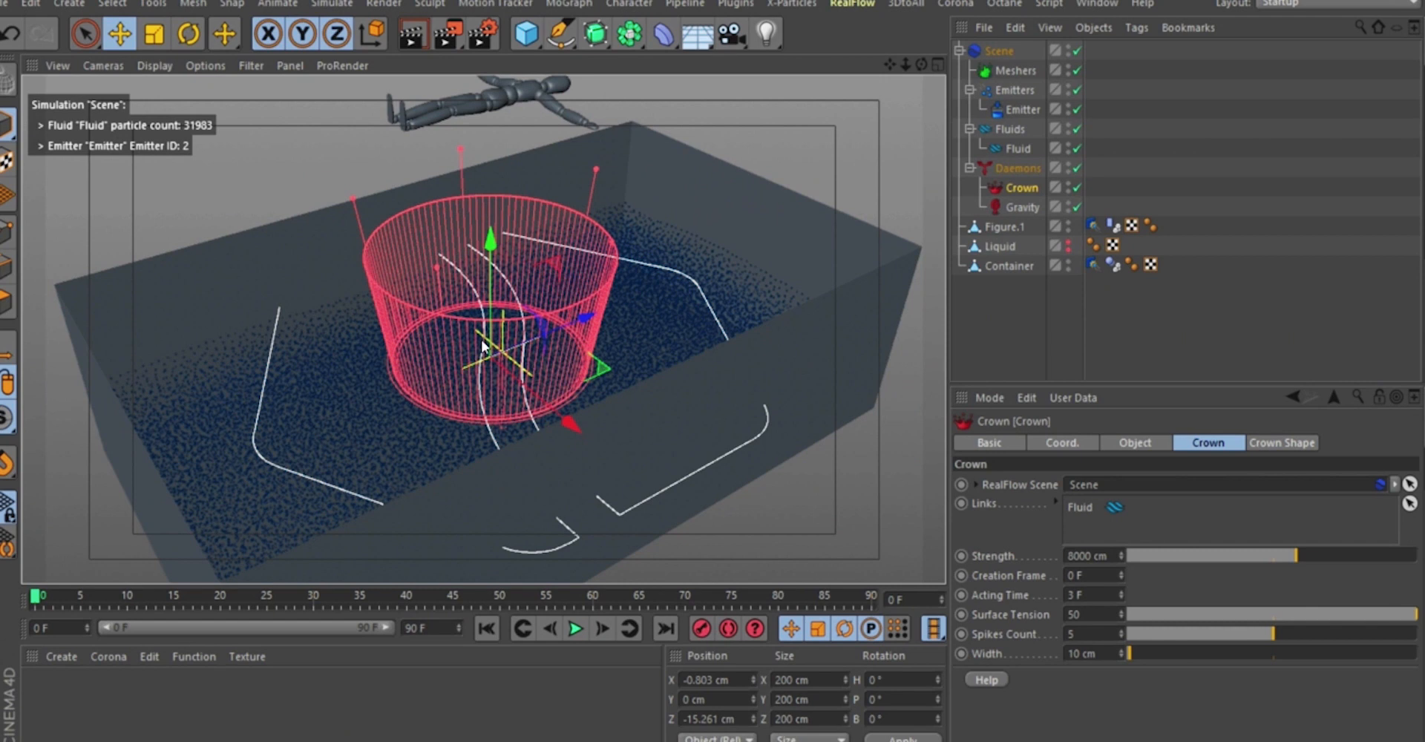
left_click_drag(486, 347, 564, 357, "alt")
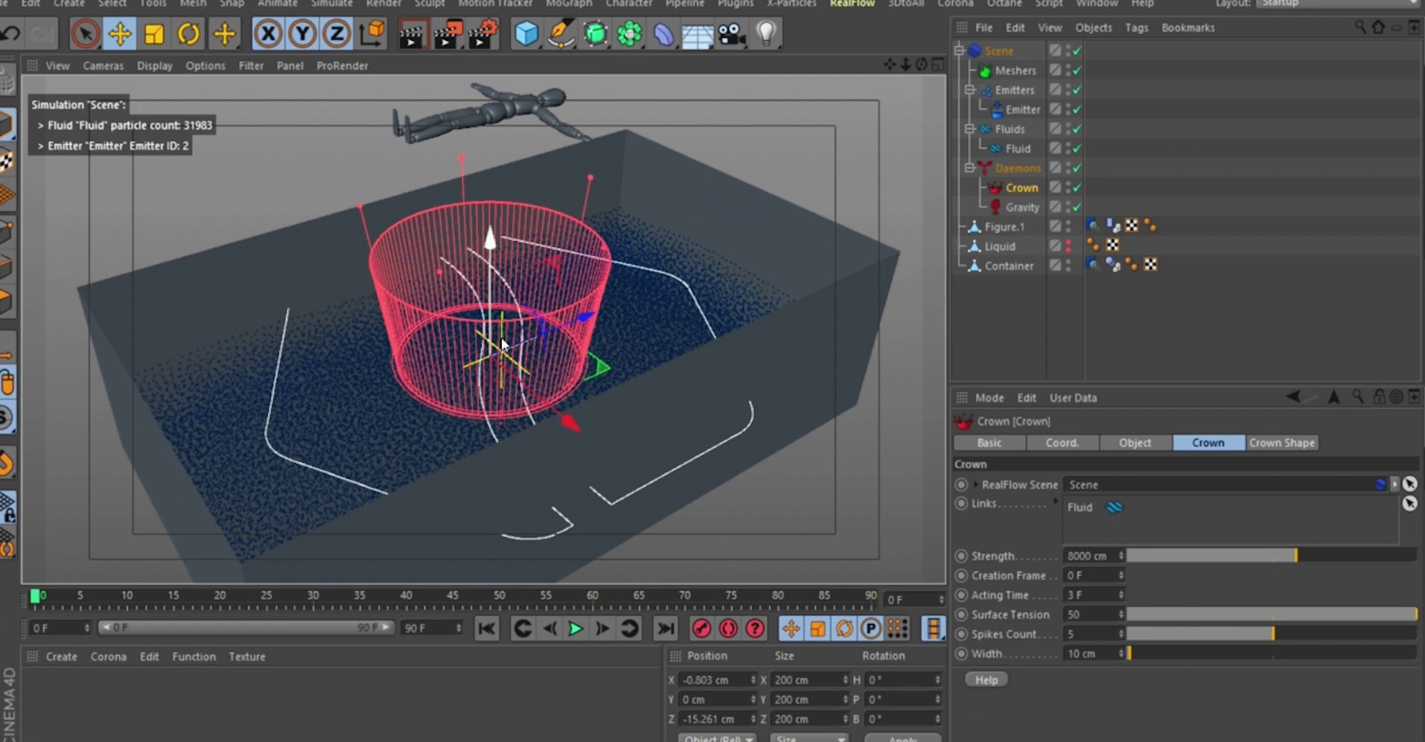
left_click_drag(494, 319, 499, 291, "alt")
right_click_drag(499, 292, 506, 347, "alt")
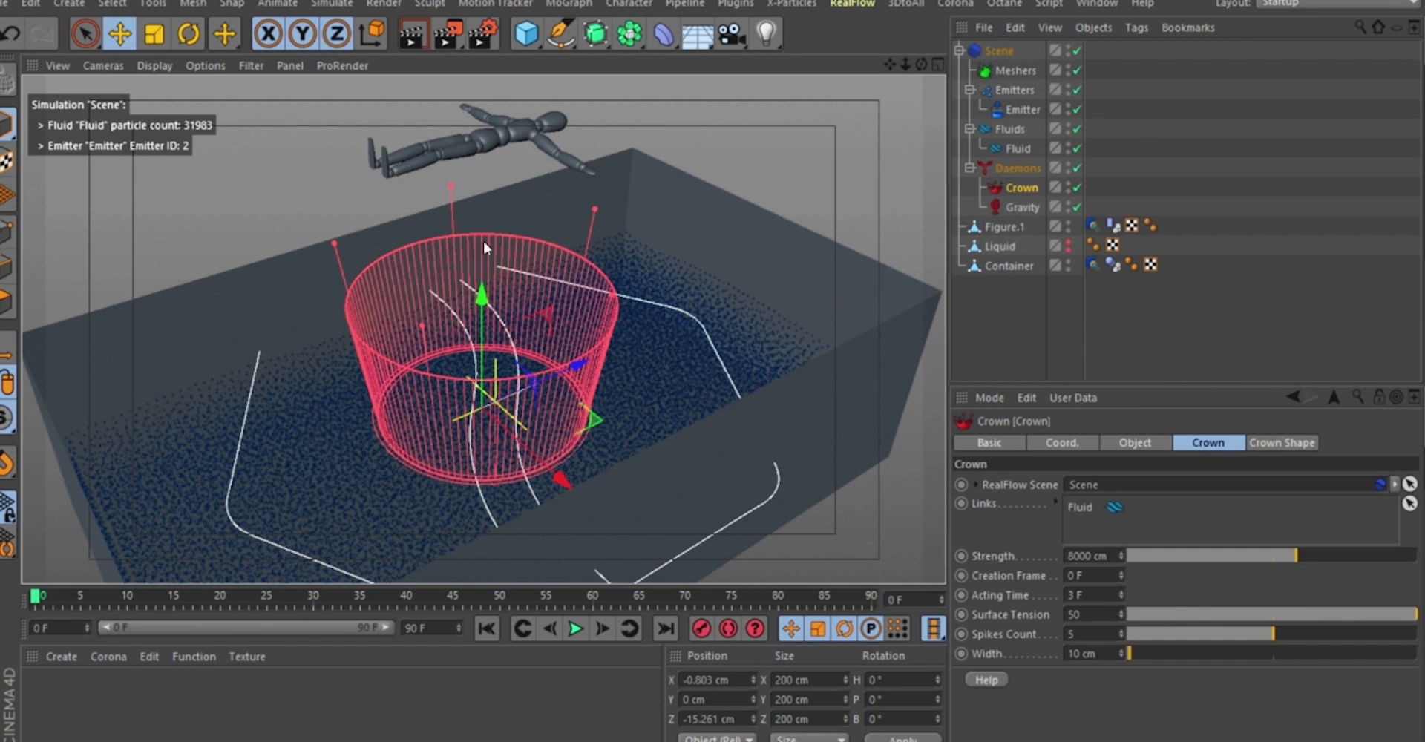
Review the Crown's Creation Frame and Acting Time, and check its height against the liquid in the front and side views.
double_click(1071, 576)
double_click(1073, 595)
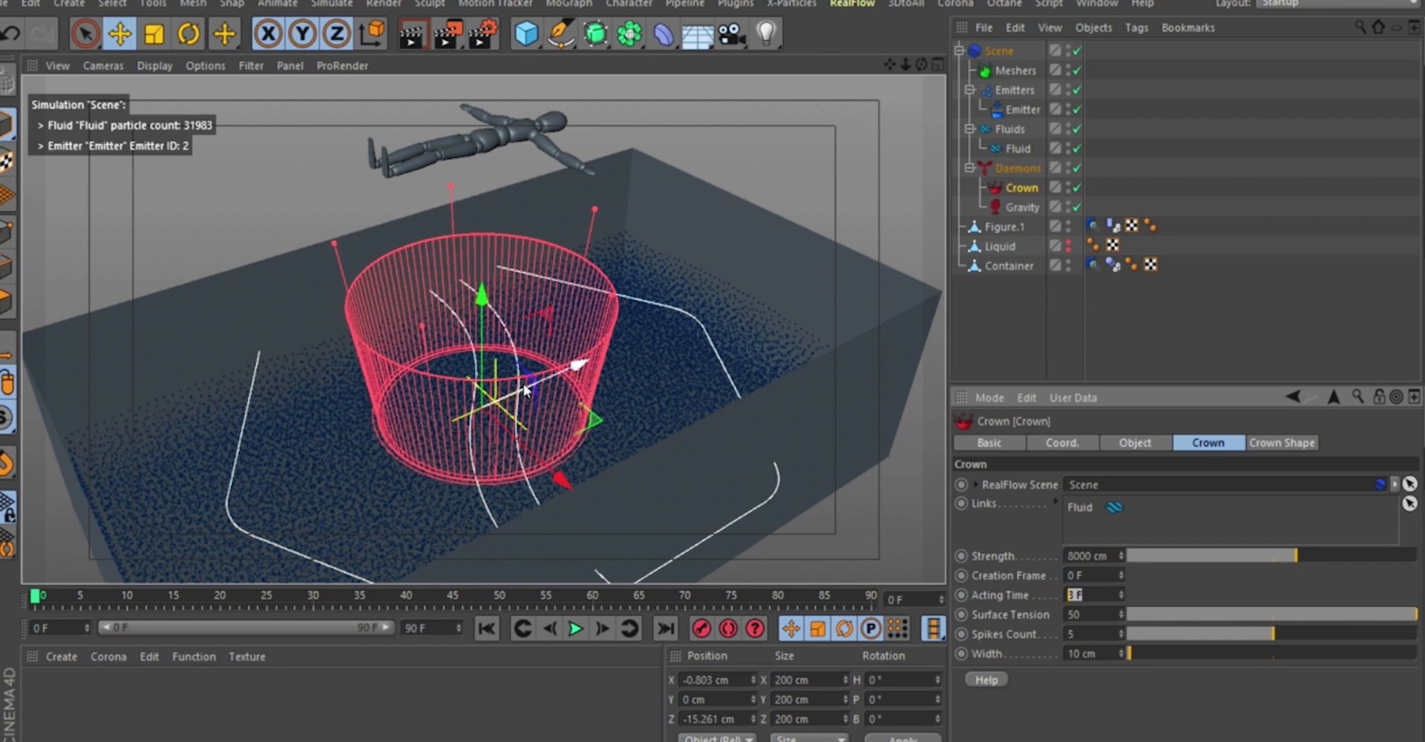
key("F4")
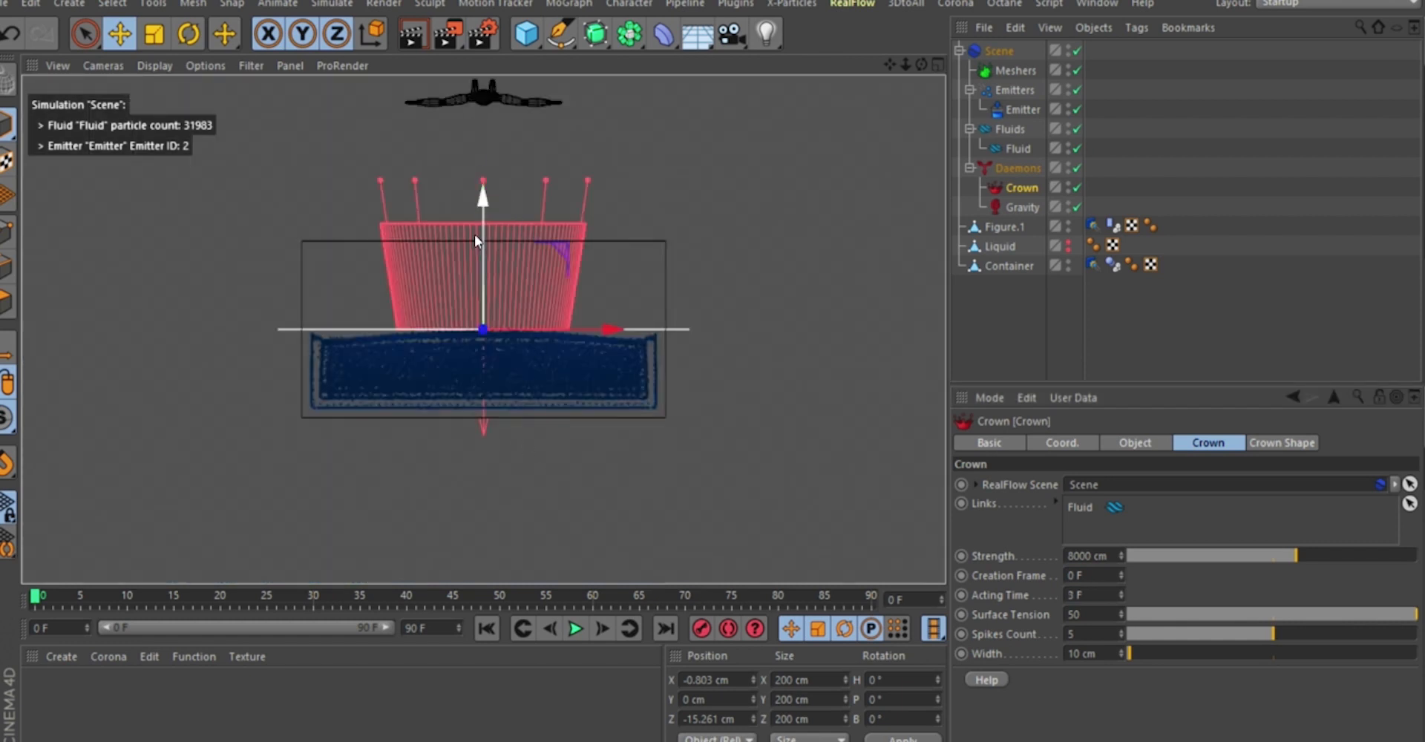
key("F3")
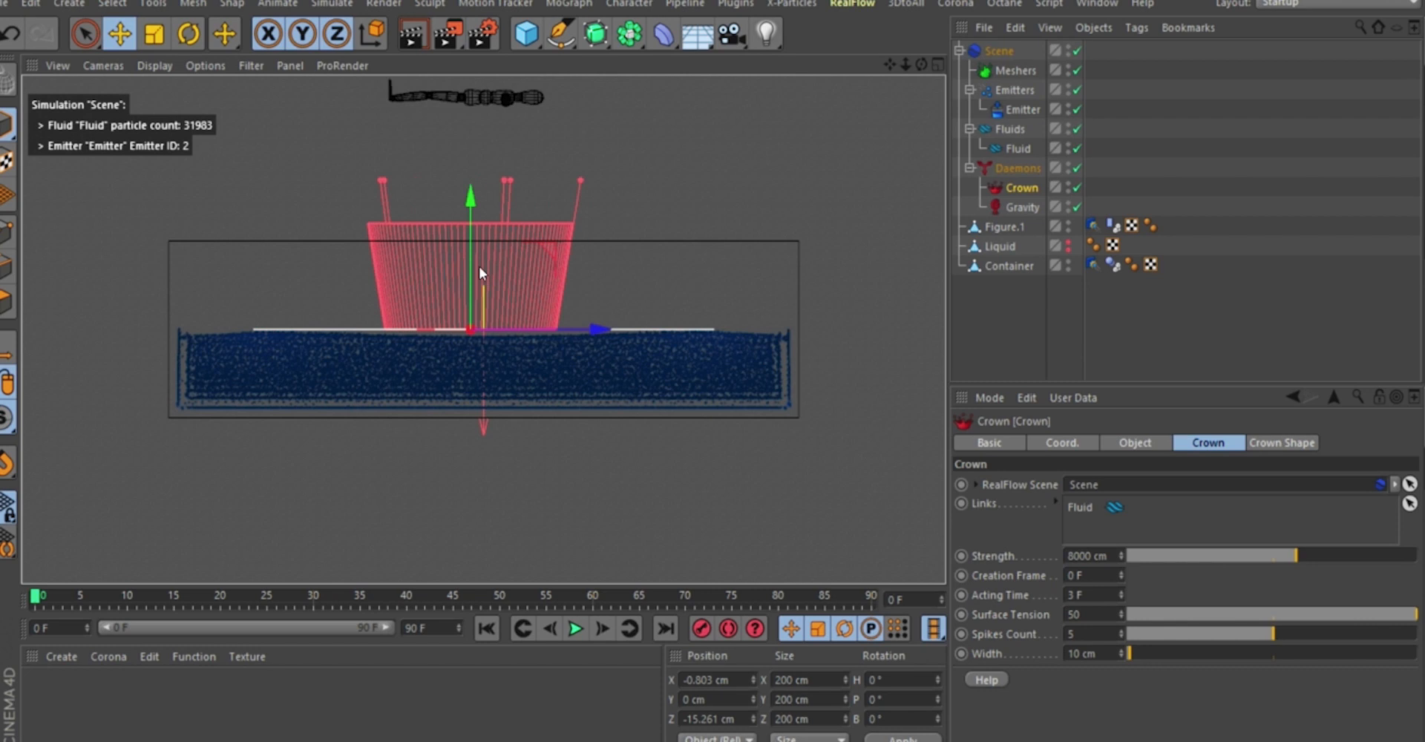
Play the simulation in the side view and stop at frame 22, where the figure enters the liquid.
scroll(490, 109, "down", 2)
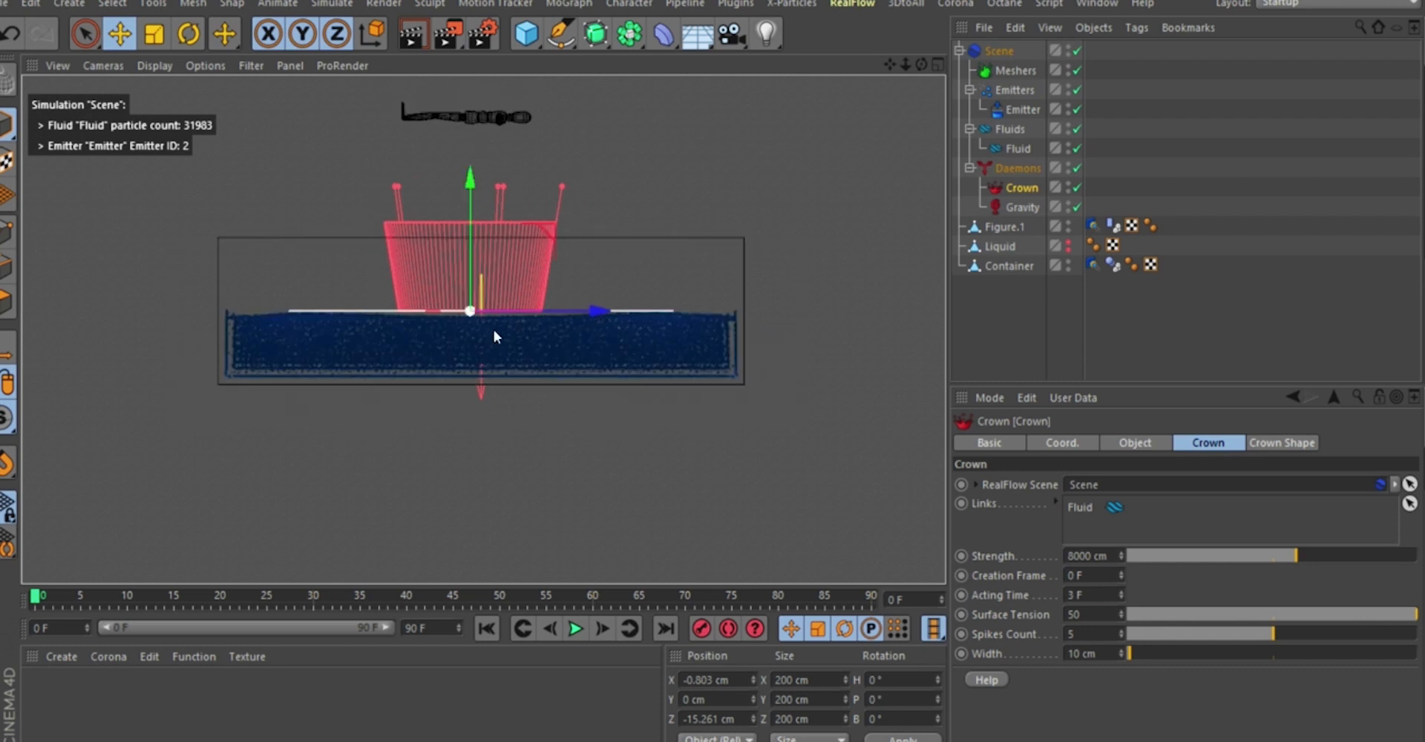
left_click(574, 631)
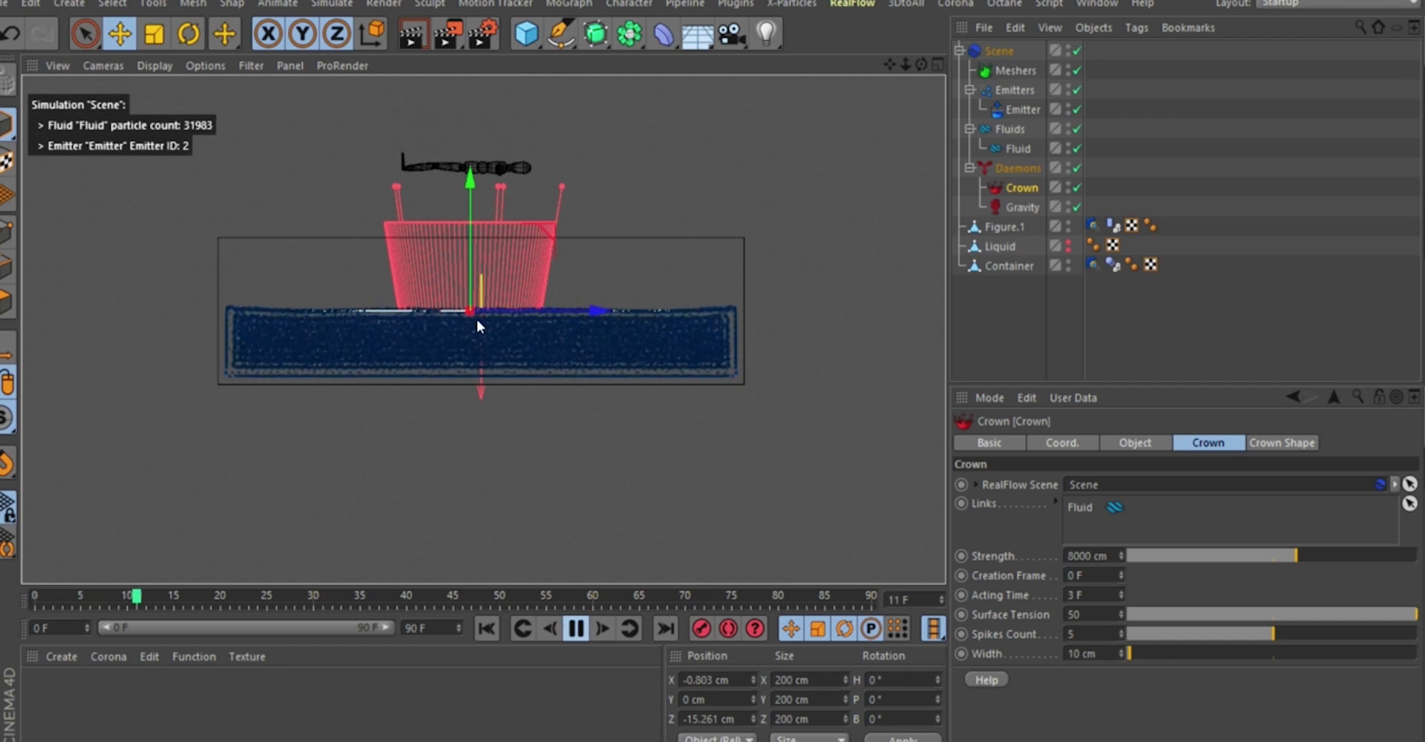
scroll(476, 321, "up", 2)
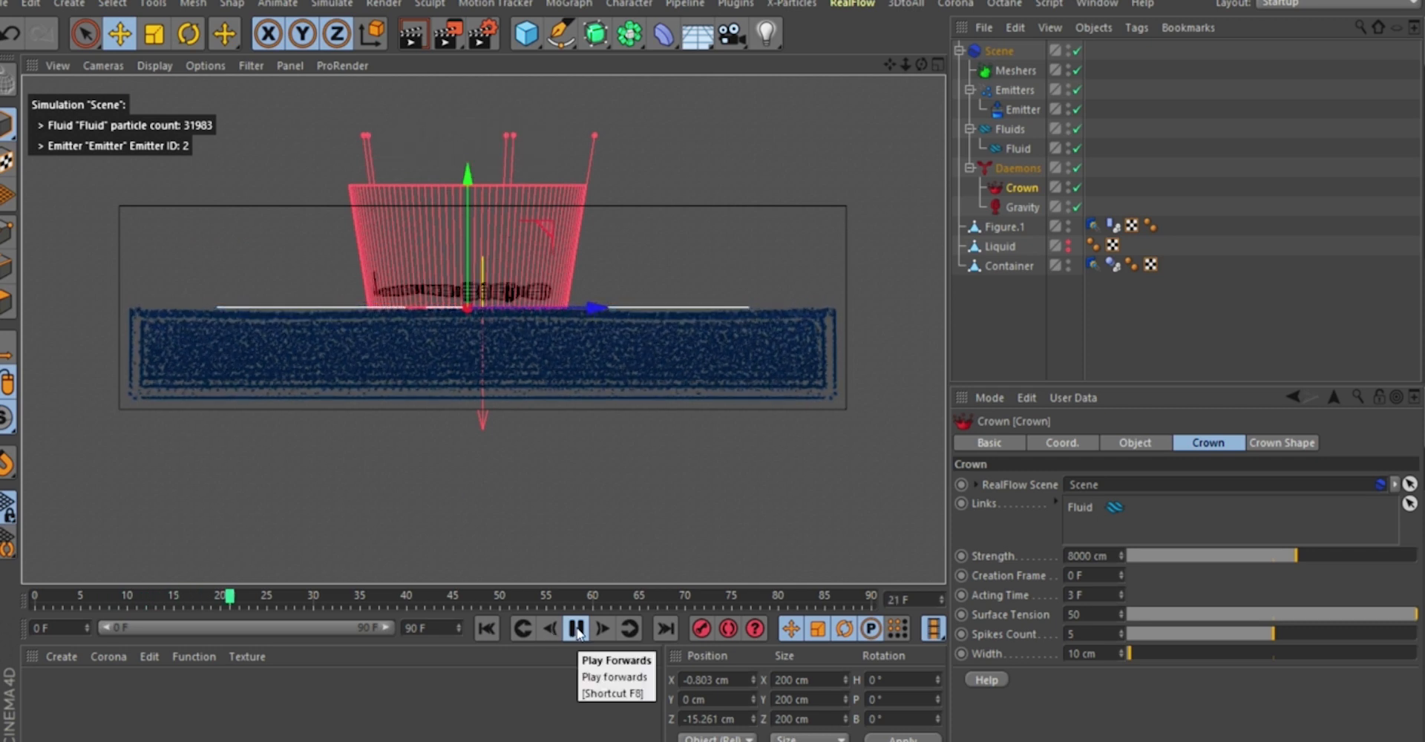
left_click(578, 631)
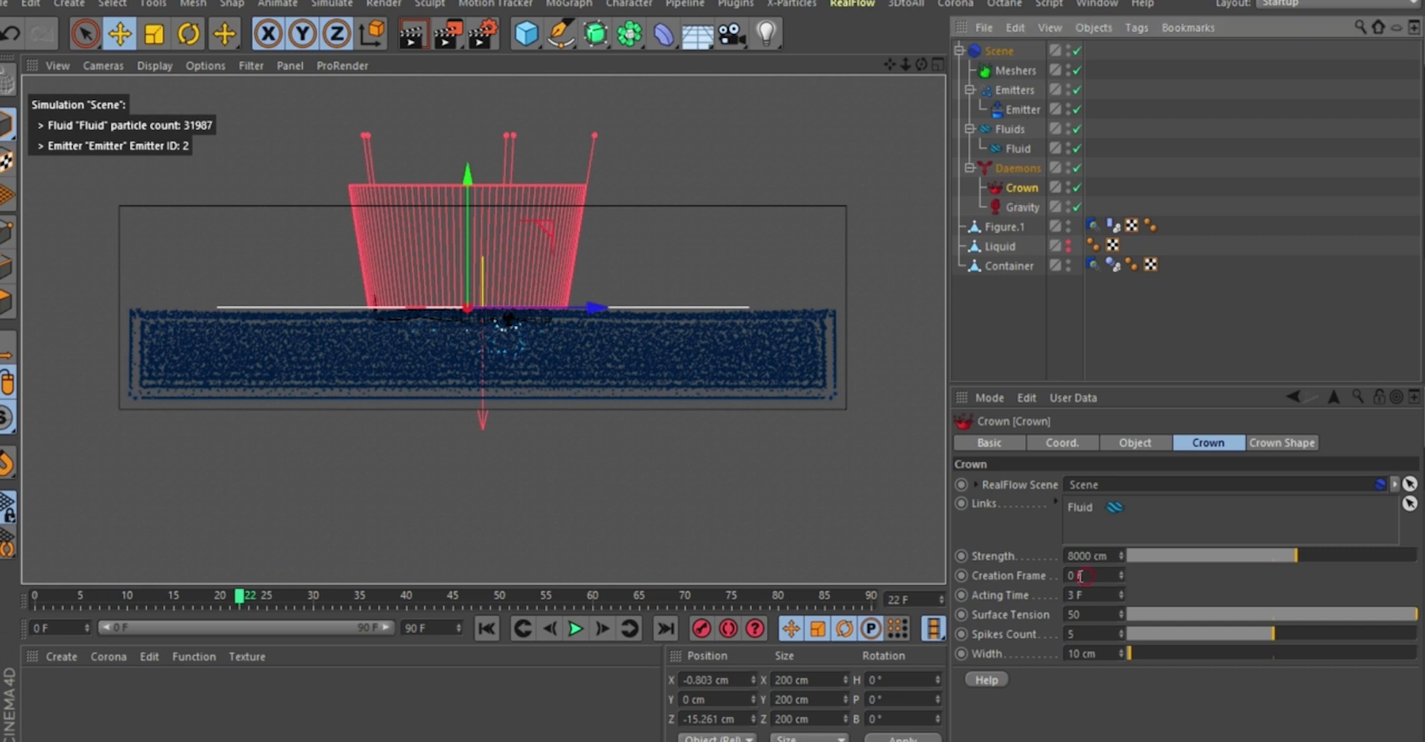
Set the Crown daemon's Creation Frame to 22 F and its Acting Time to 23 F.
type("3")
key("Return")
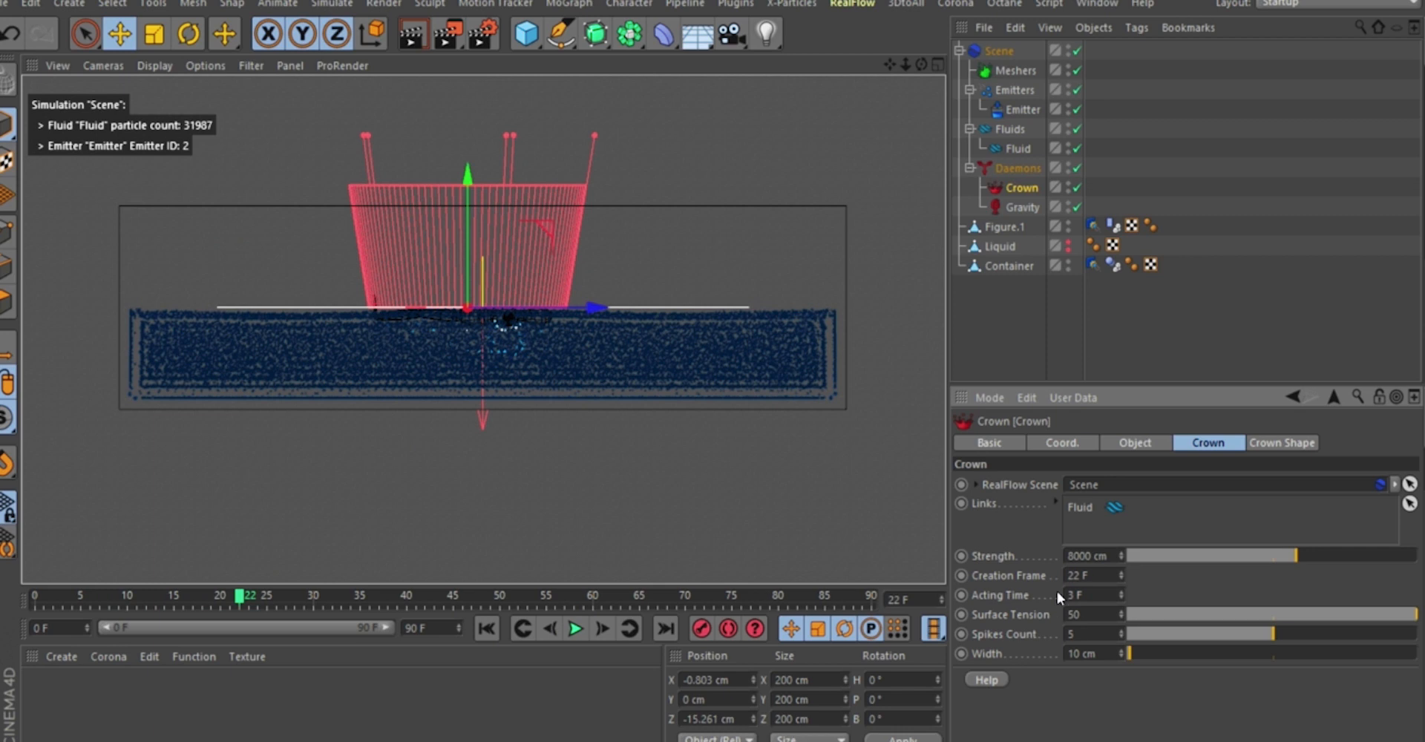
key("Return")
type("1")
Play the simulation on to frame 27 in the perspective view and inspect the Crown's effect on the liquid.
key("F1")
left_click_drag(536, 421, 500, 419, "alt")
scroll(500, 419, "up", 1)
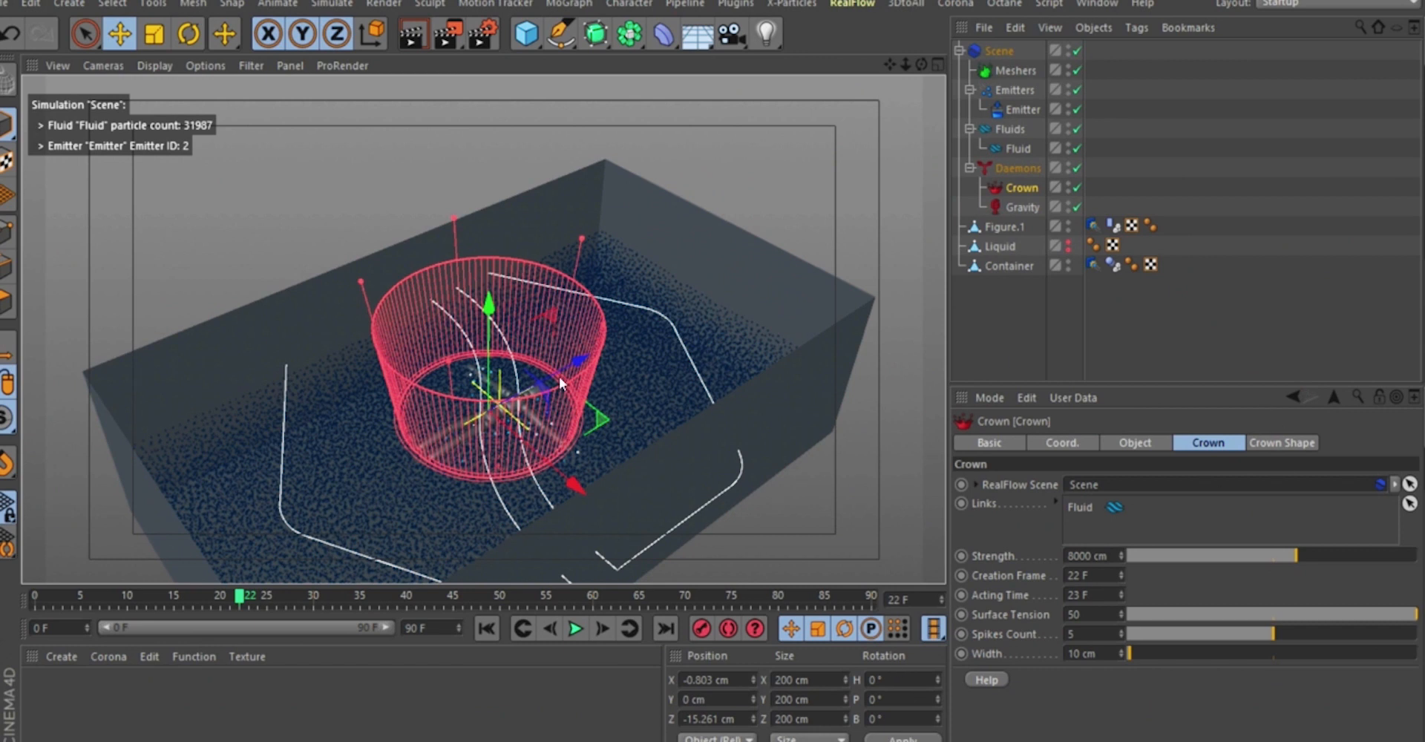
left_click_drag(559, 377, 499, 365, "alt")
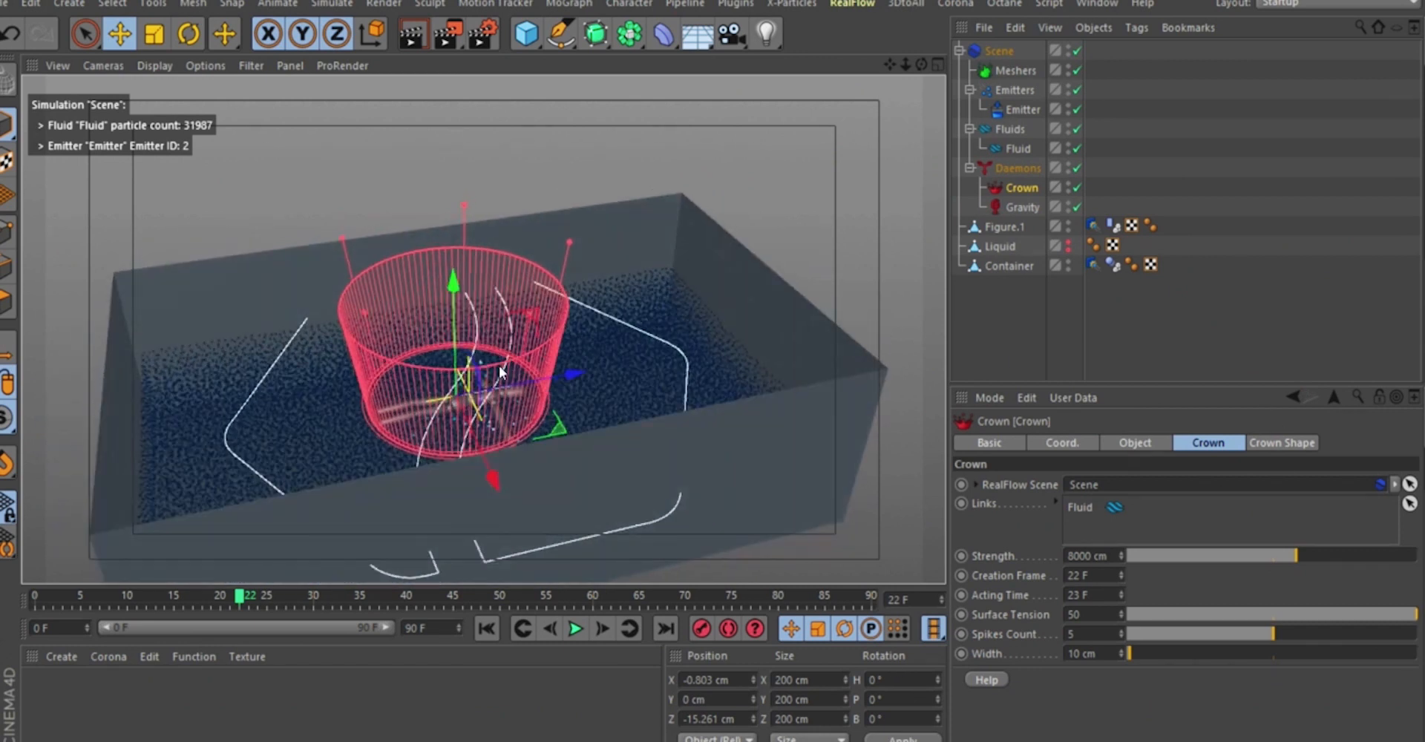
scroll(499, 371, "up", 2)
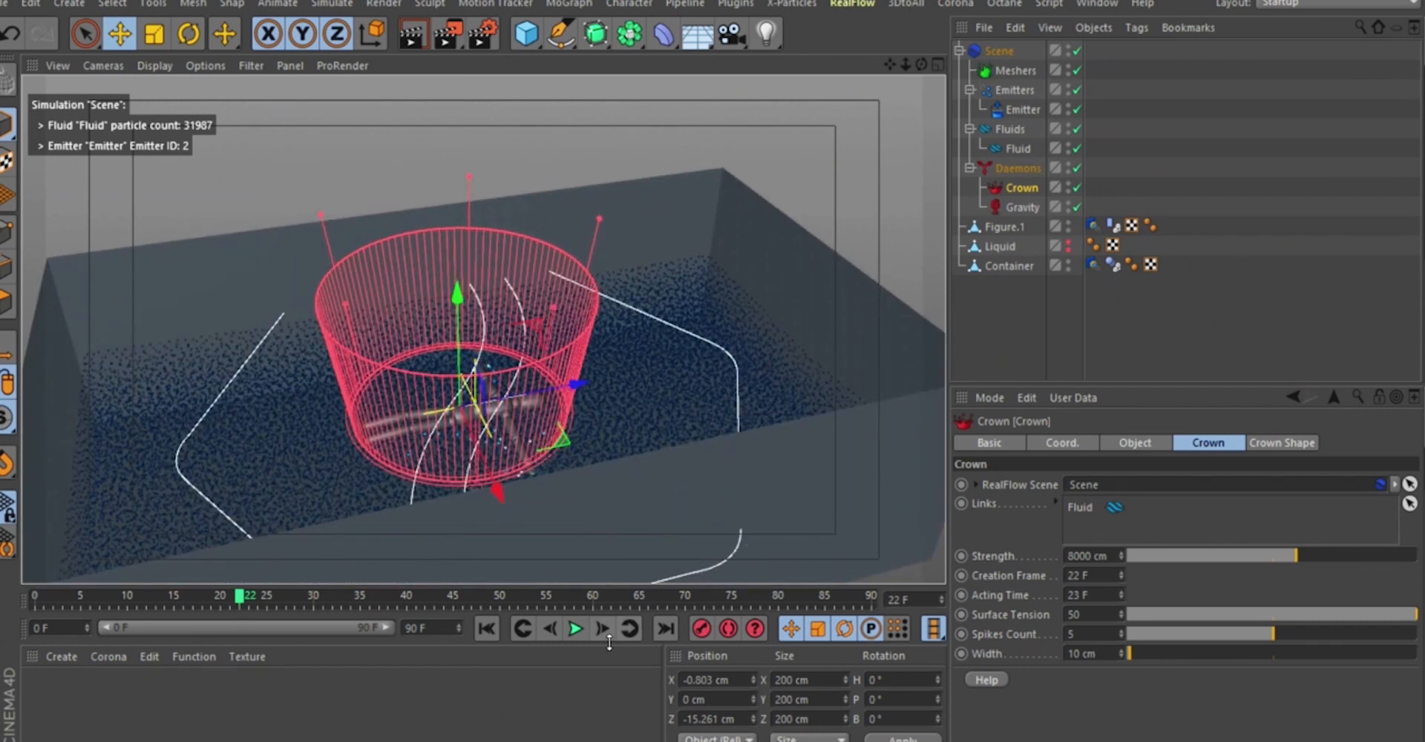
left_click(573, 630)
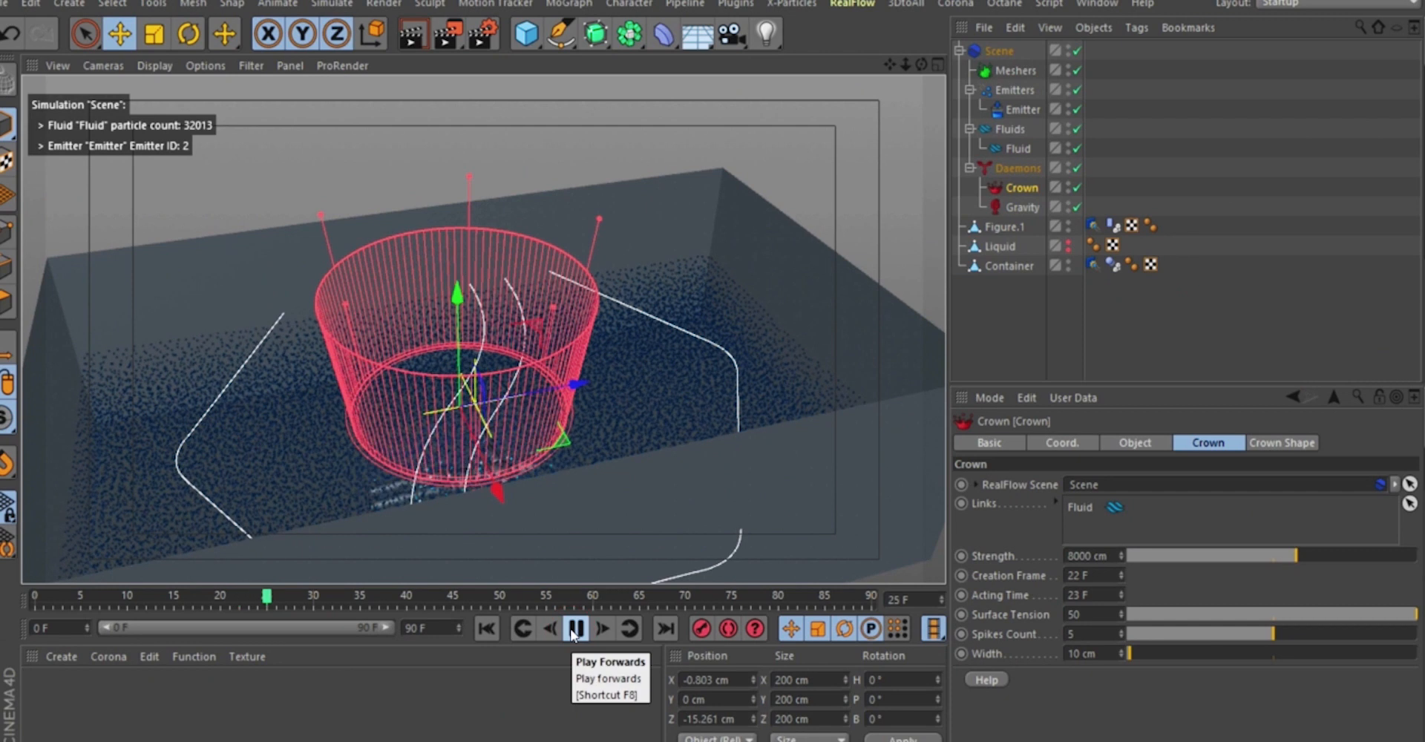
left_click(573, 630)
left_click_drag(546, 457, 642, 341, "alt")
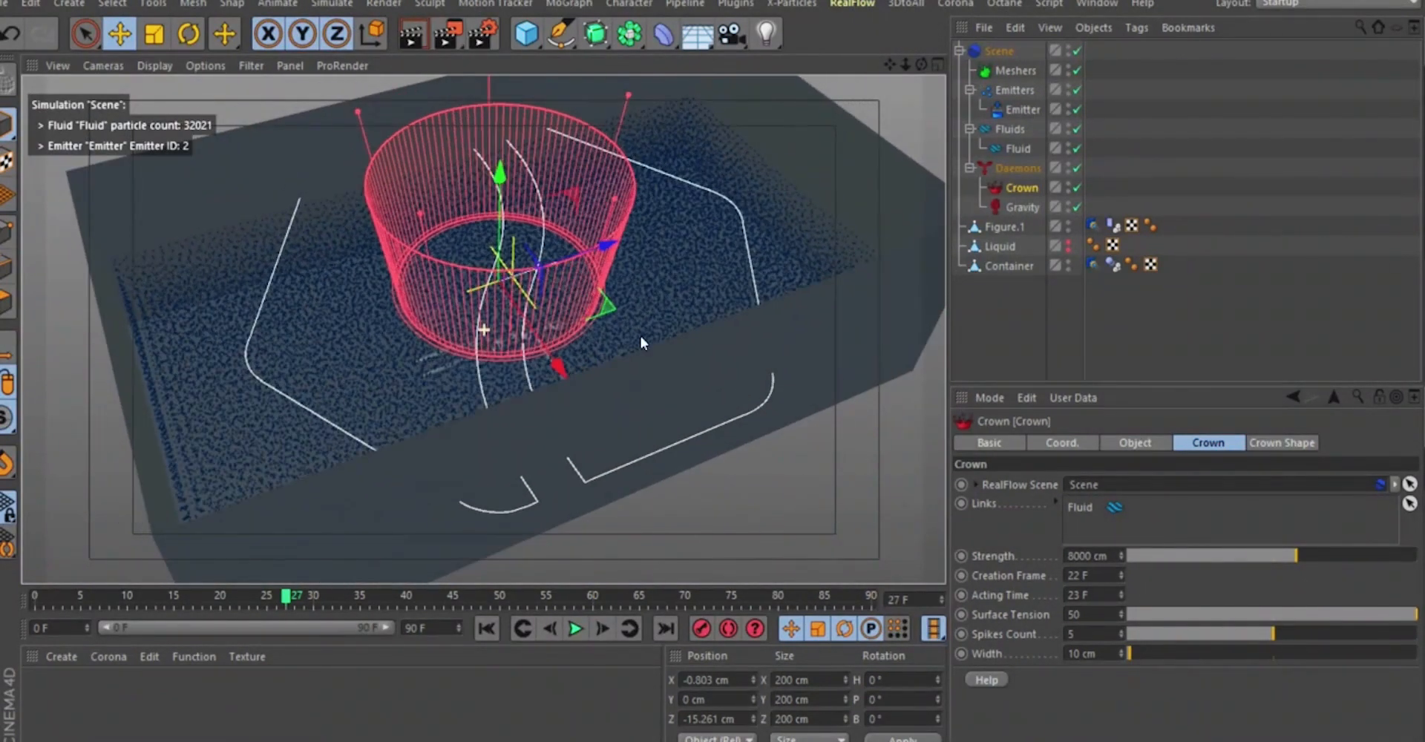
Set the Crown's Strength to 20000 cm and replay the simulation from frame 0 to frame 31.
left_click(1074, 558)
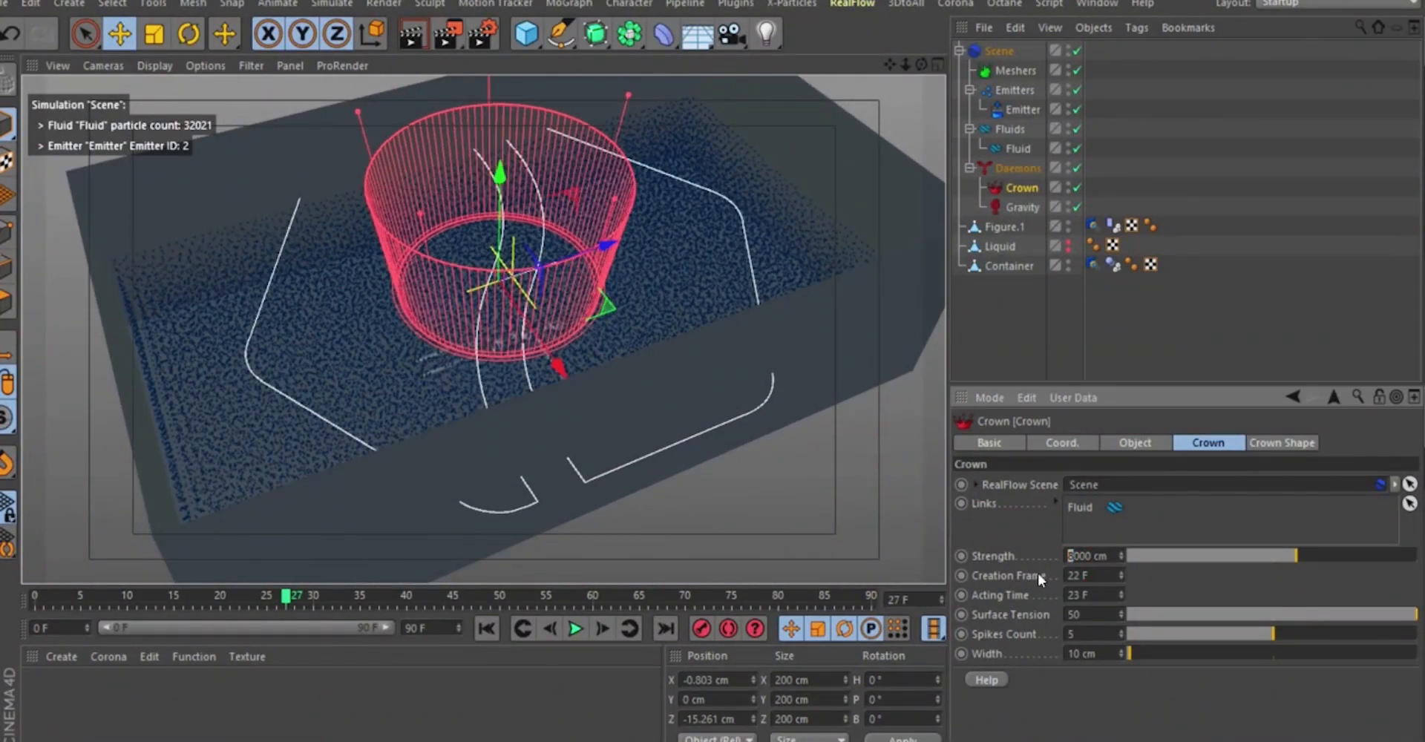
type("20")
key("Return")
left_click(486, 629)
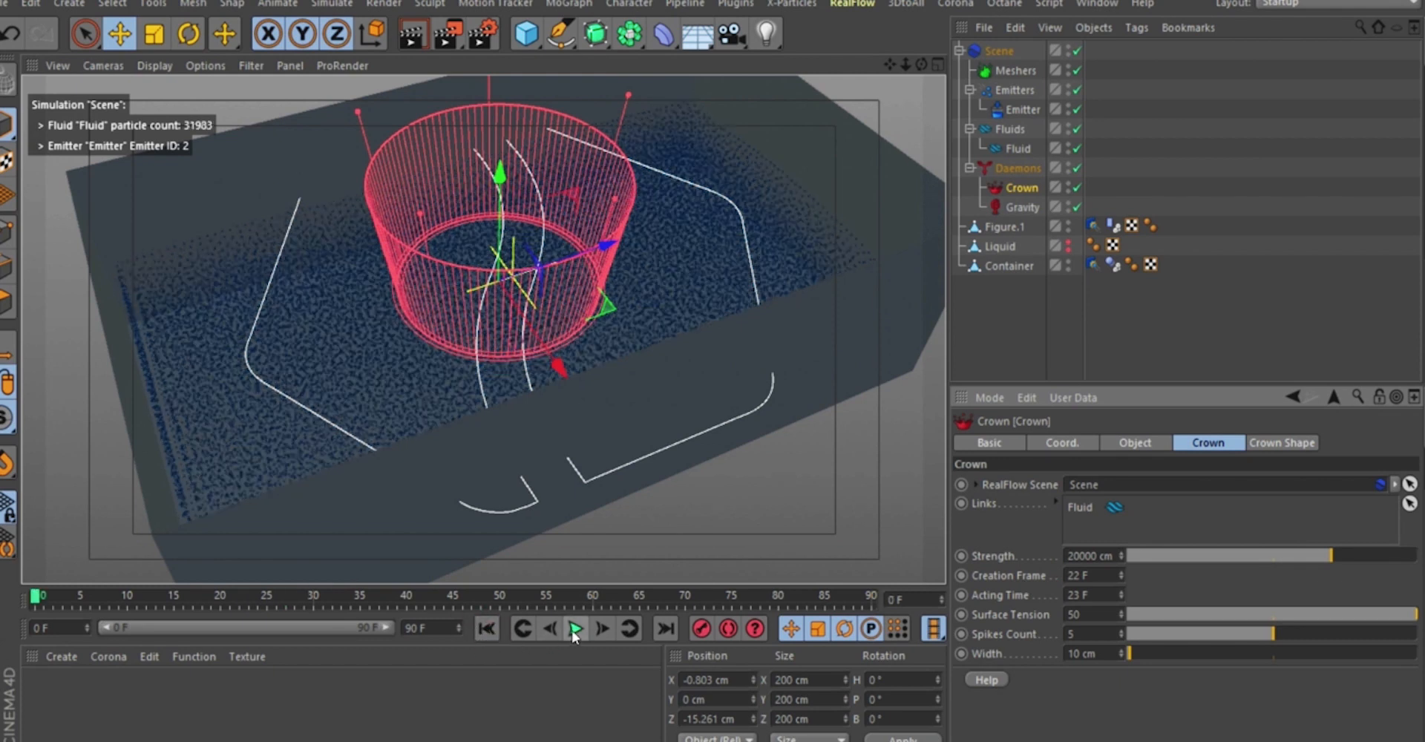
key("F8")
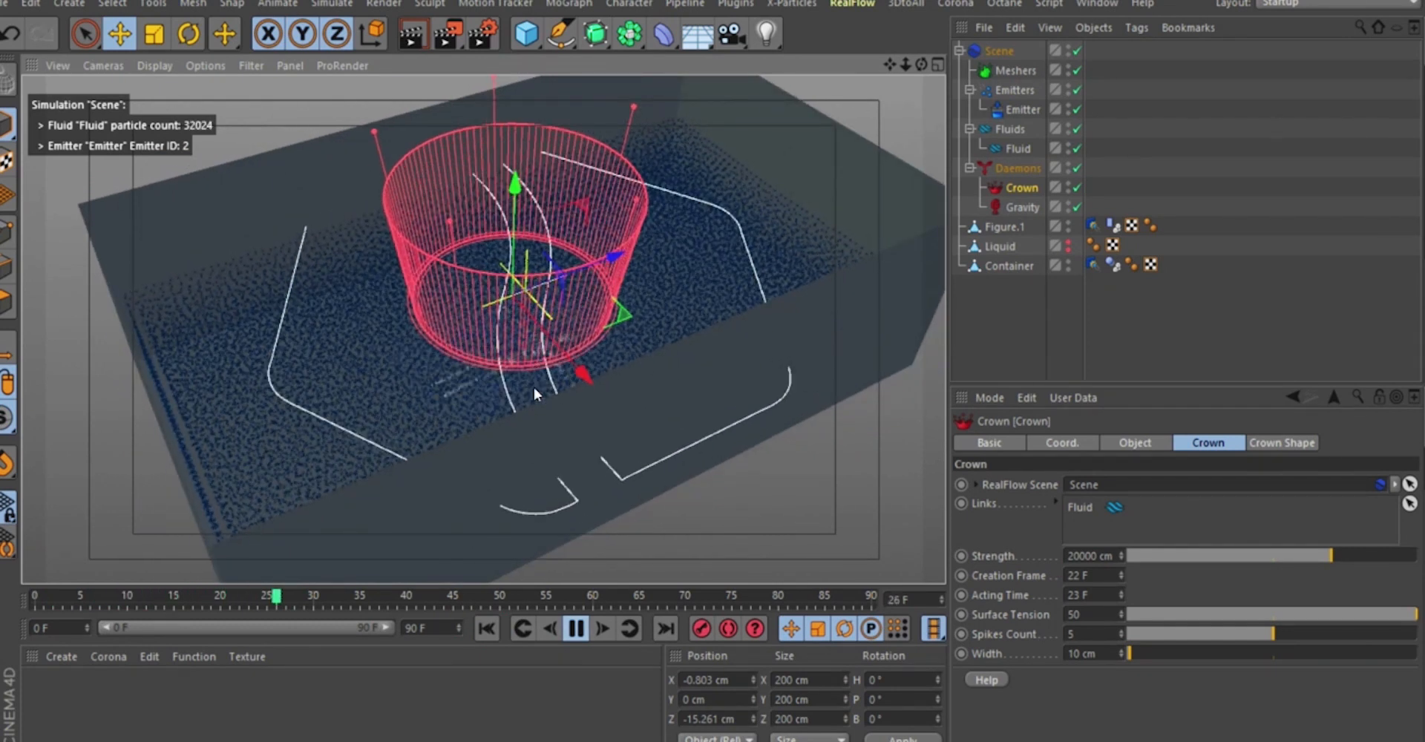
left_click(576, 629)
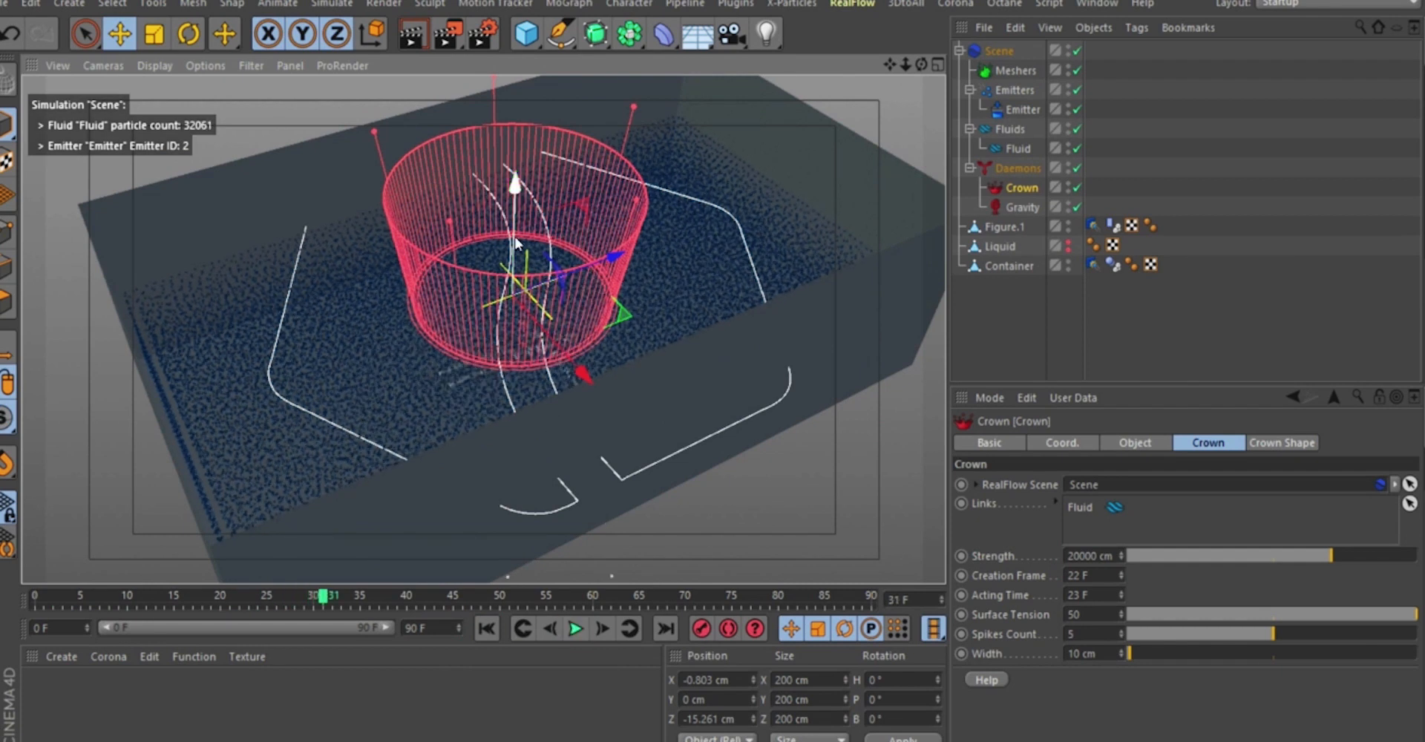
Examine the fluid particles around the Crown and the submerged figure from several perspective angles.
scroll(514, 233, "down", 5)
left_click_drag(513, 233, 500, 183, "alt")
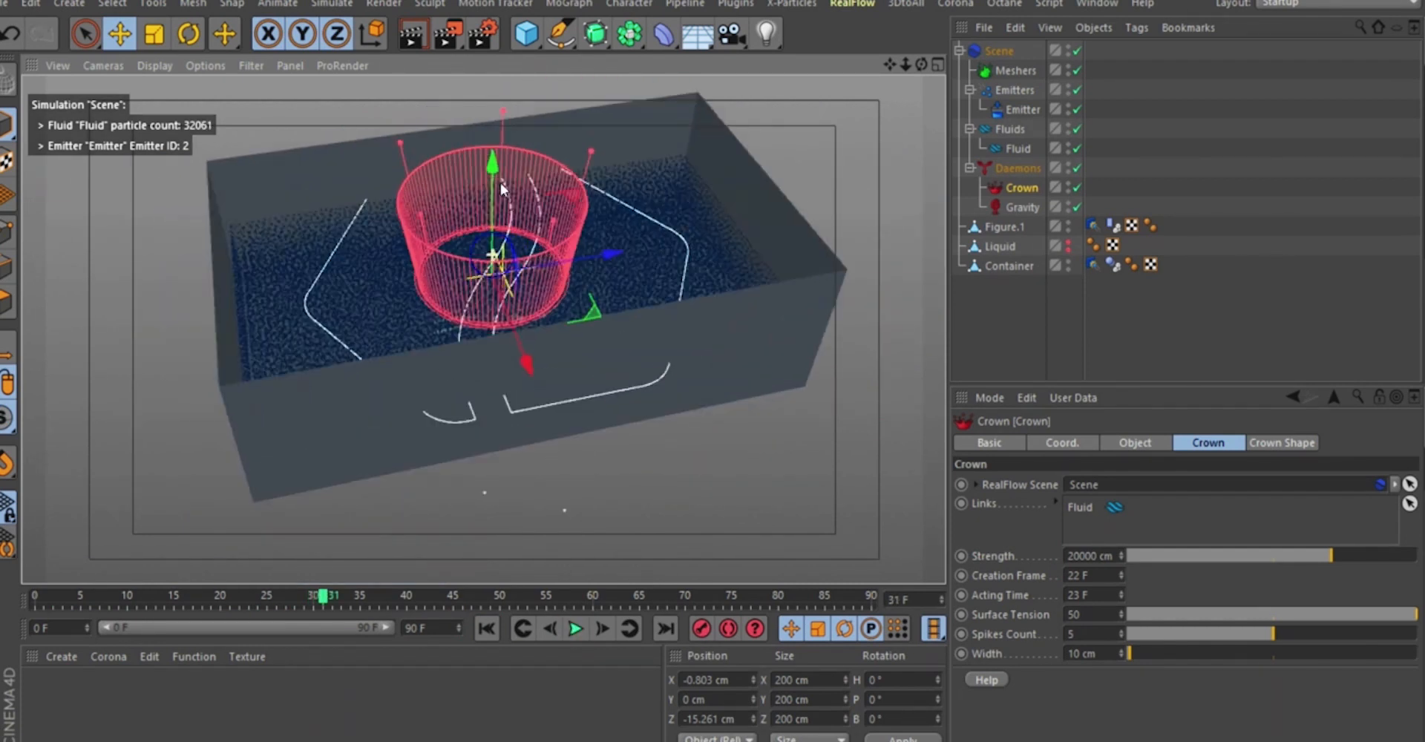
scroll(524, 288, "up", 6)
left_click_drag(542, 269, 490, 295, "alt")
scroll(491, 285, "up", 2)
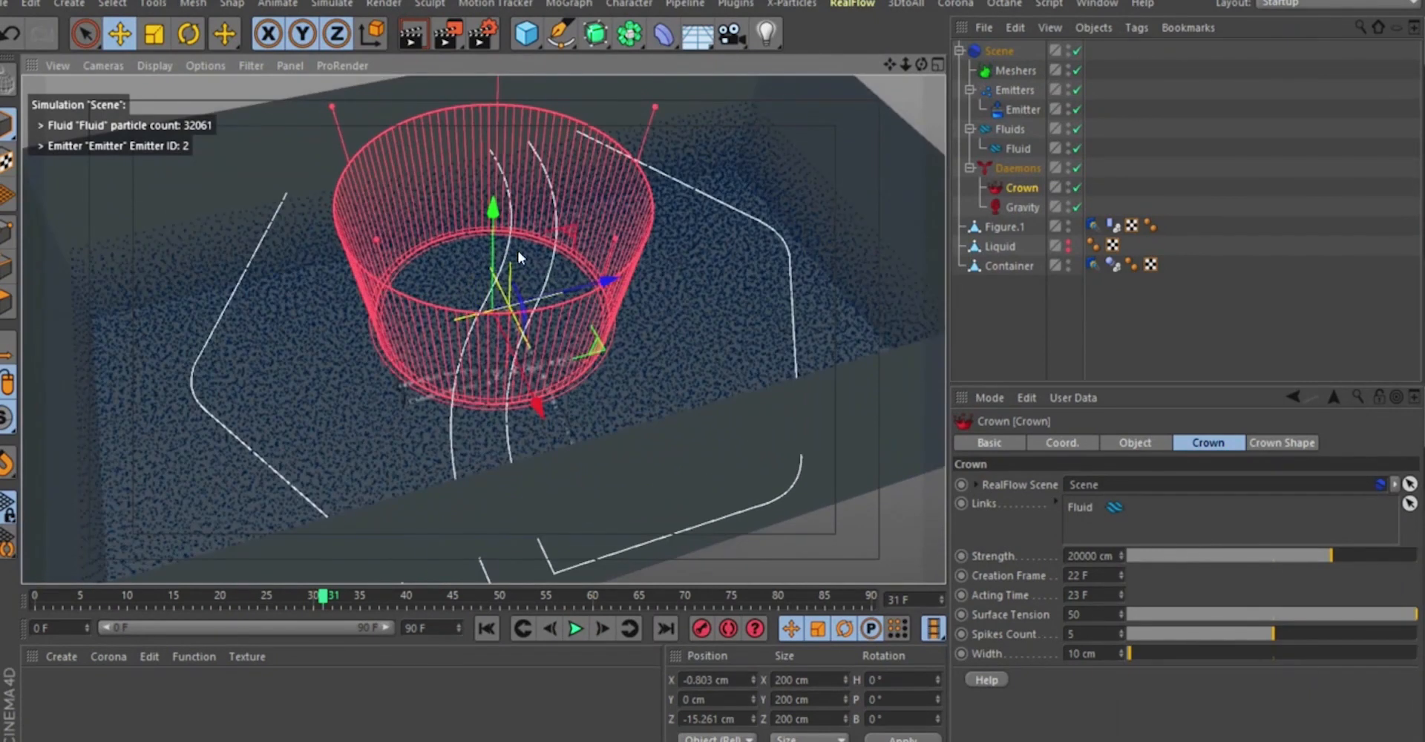
left_click_drag(518, 251, 550, 259, "alt")
scroll(550, 260, "up", 1)
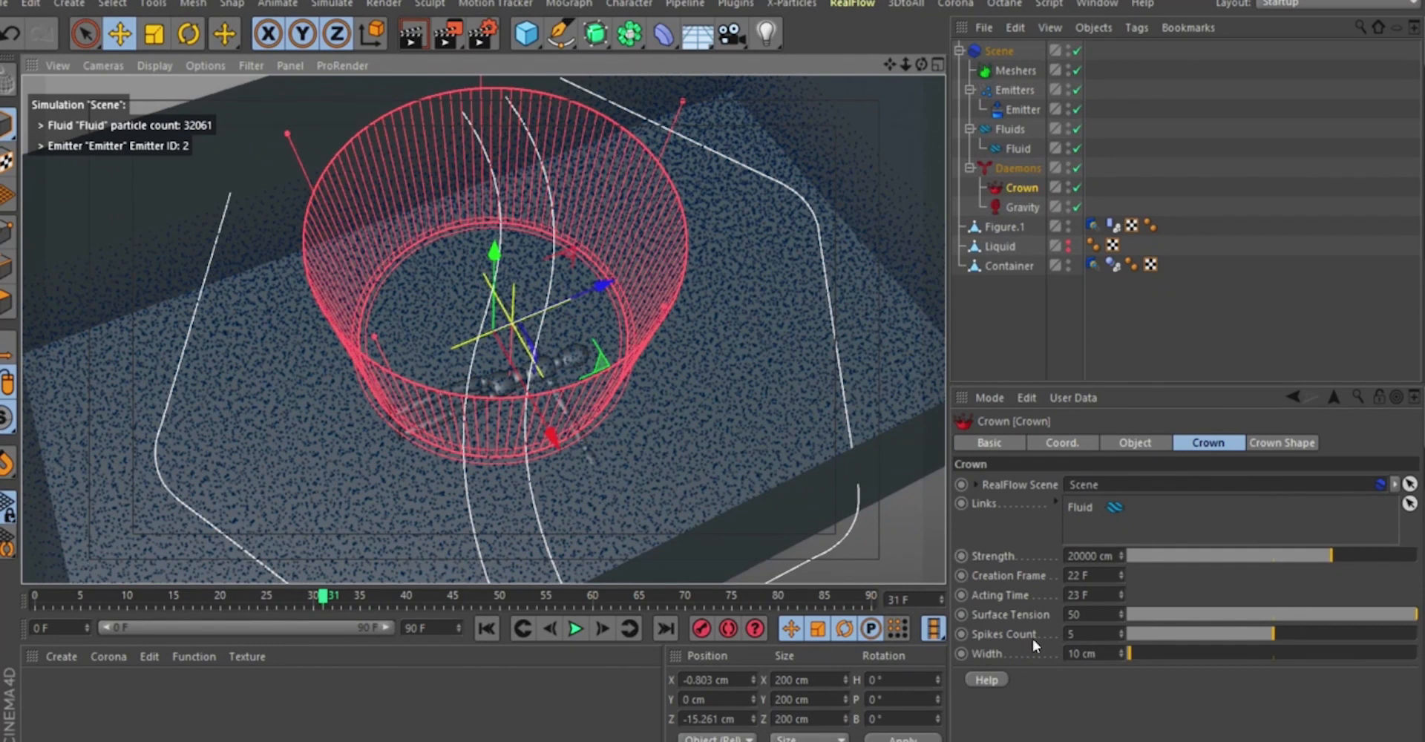
Set the Crown daemon's Width to 50 cm.
left_click(1120, 657)
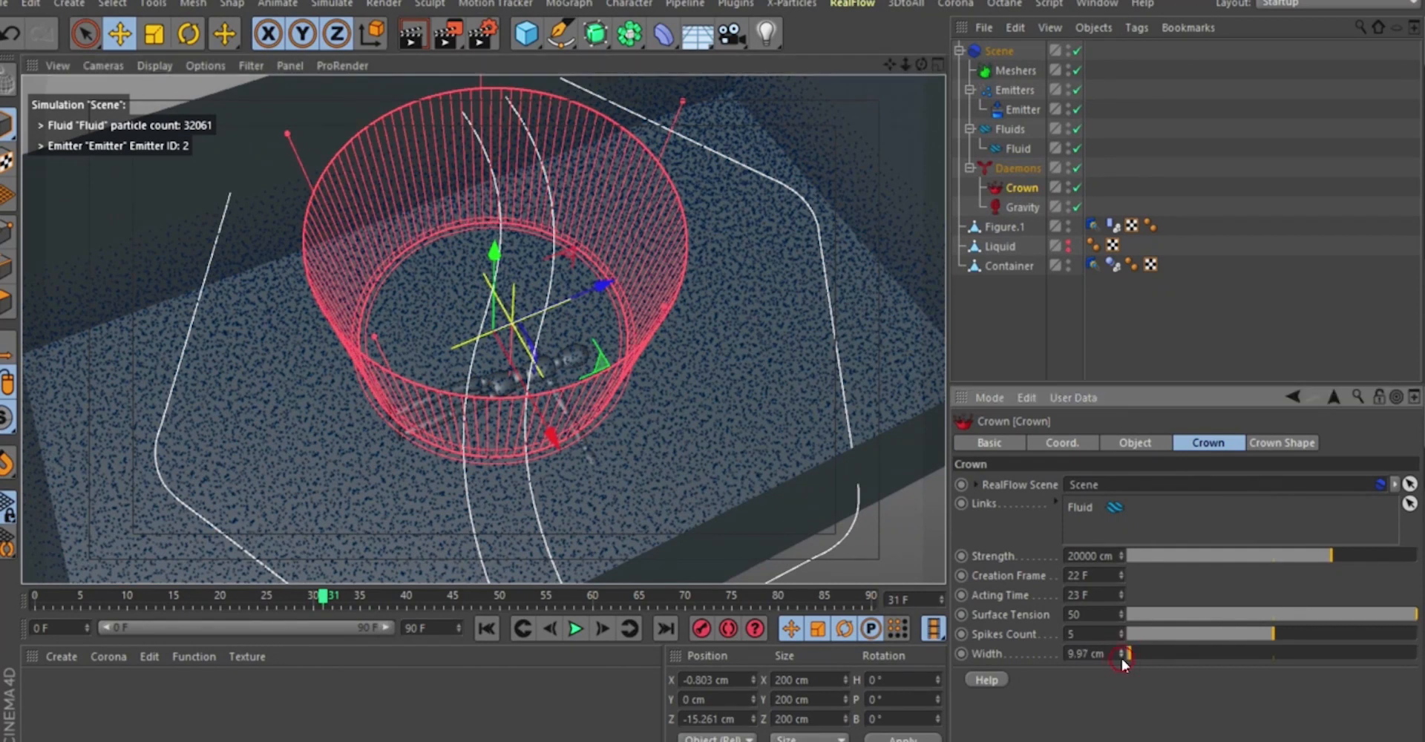
left_click_drag(1120, 658, 1143, 653)
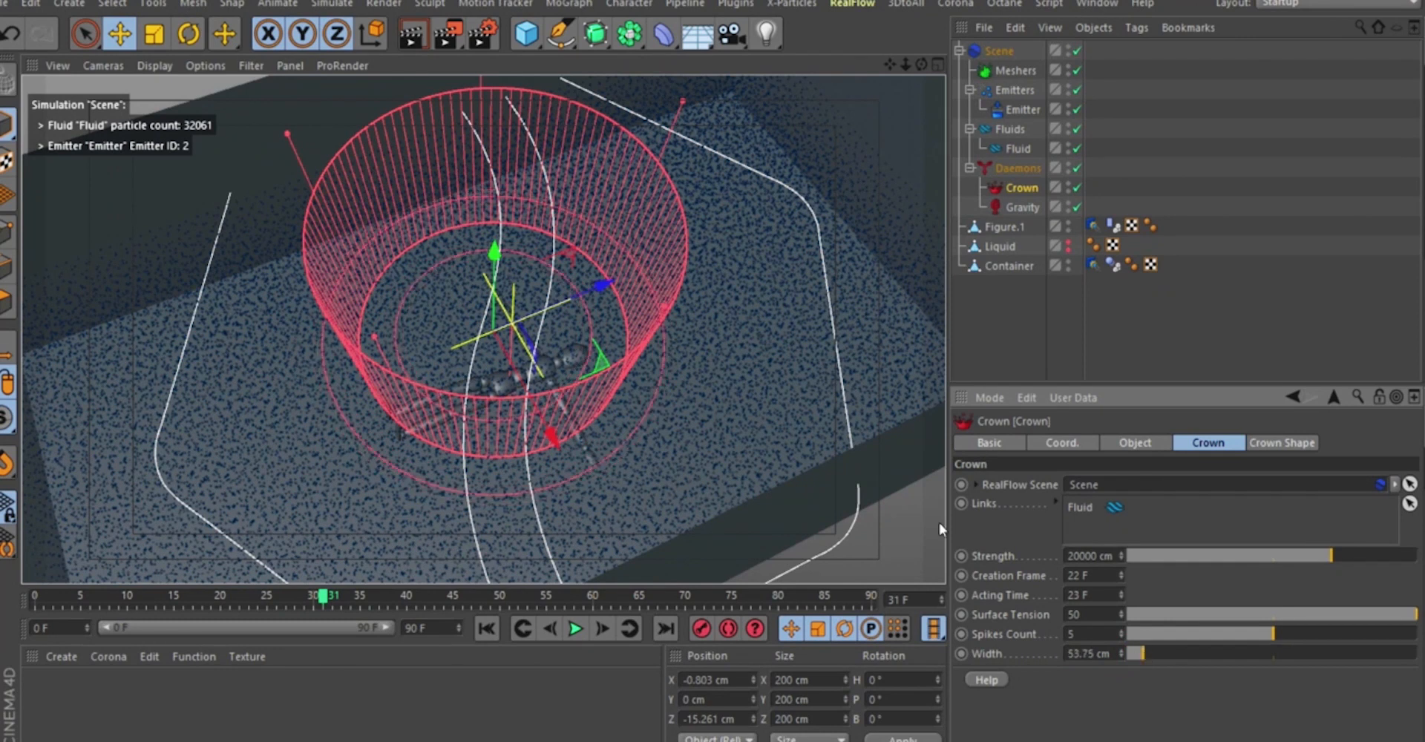
left_click(1102, 653)
type("50")
key("Return")
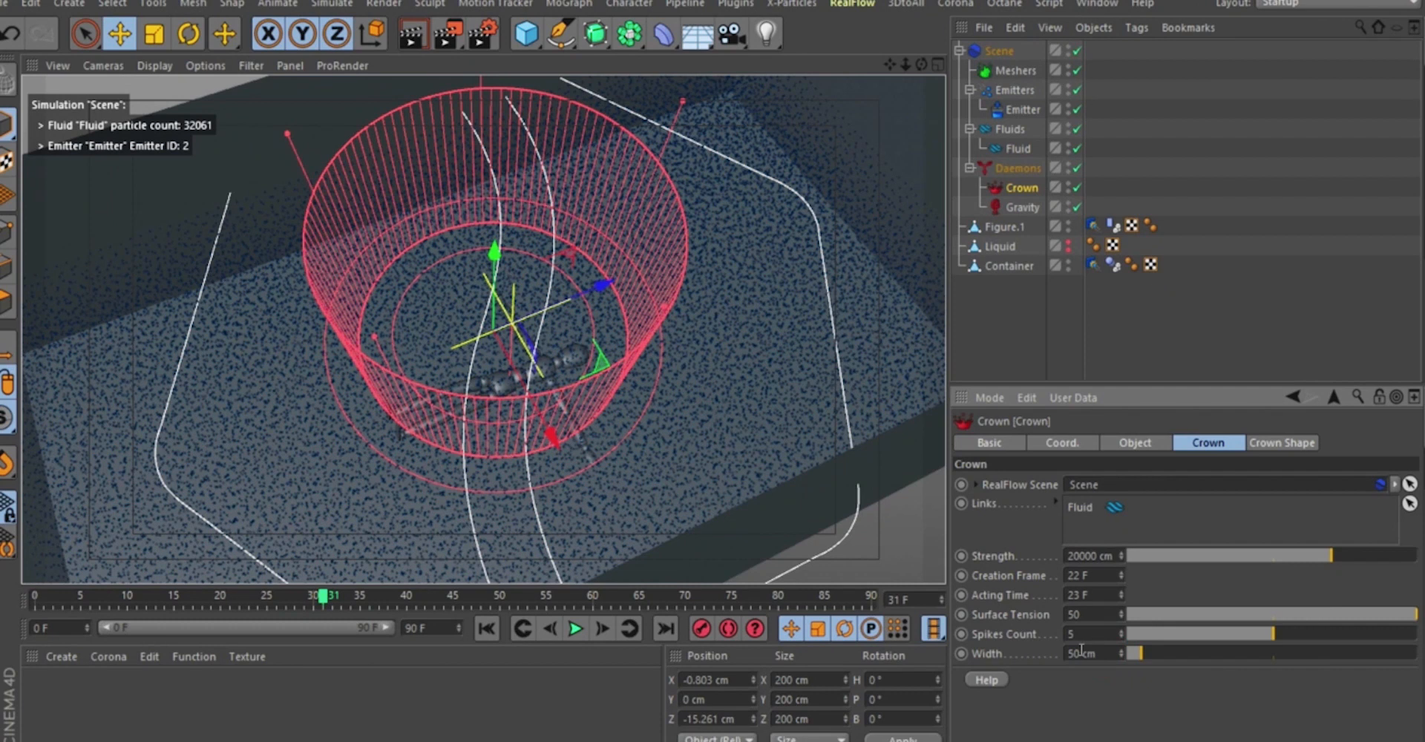
Replay the simulation from frame 0 to frame 31 and inspect the height and shape of the crown splash.
left_click(475, 623)
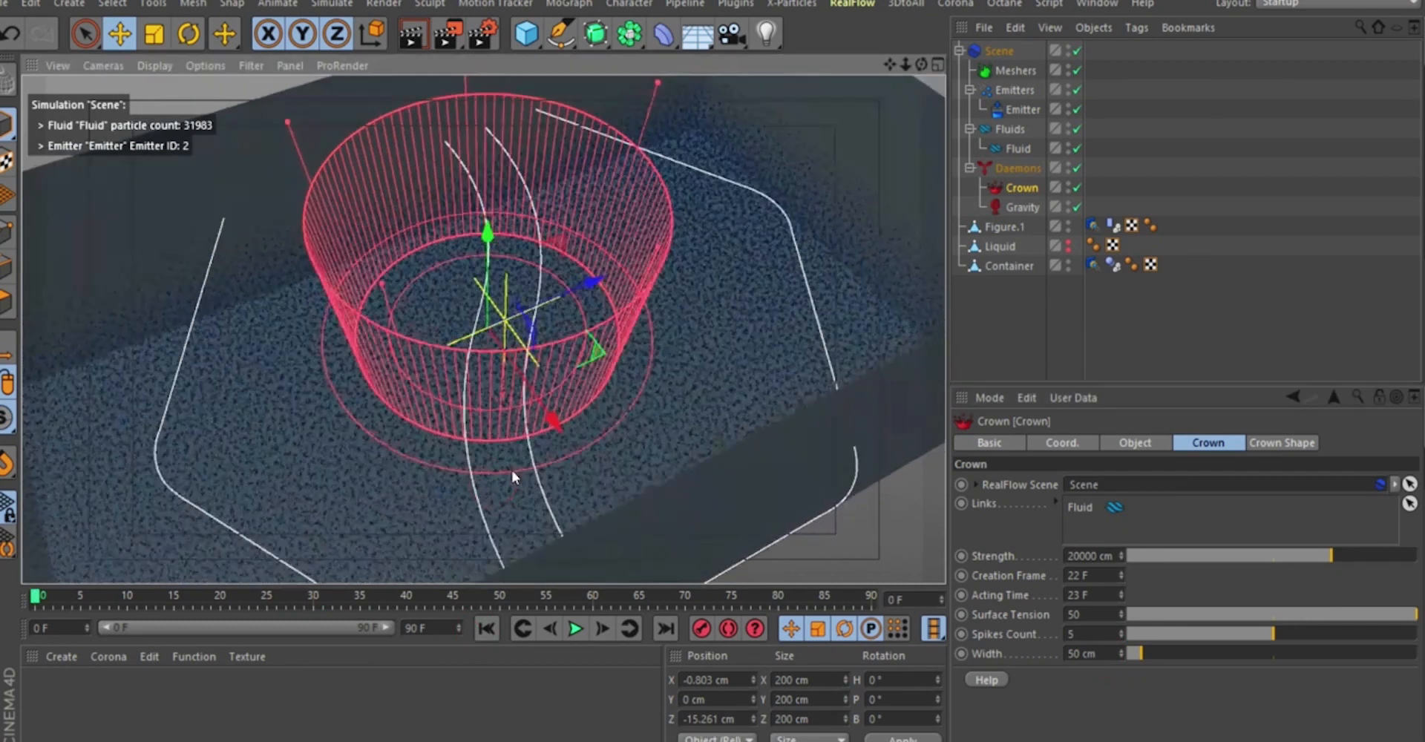
left_click(578, 631)
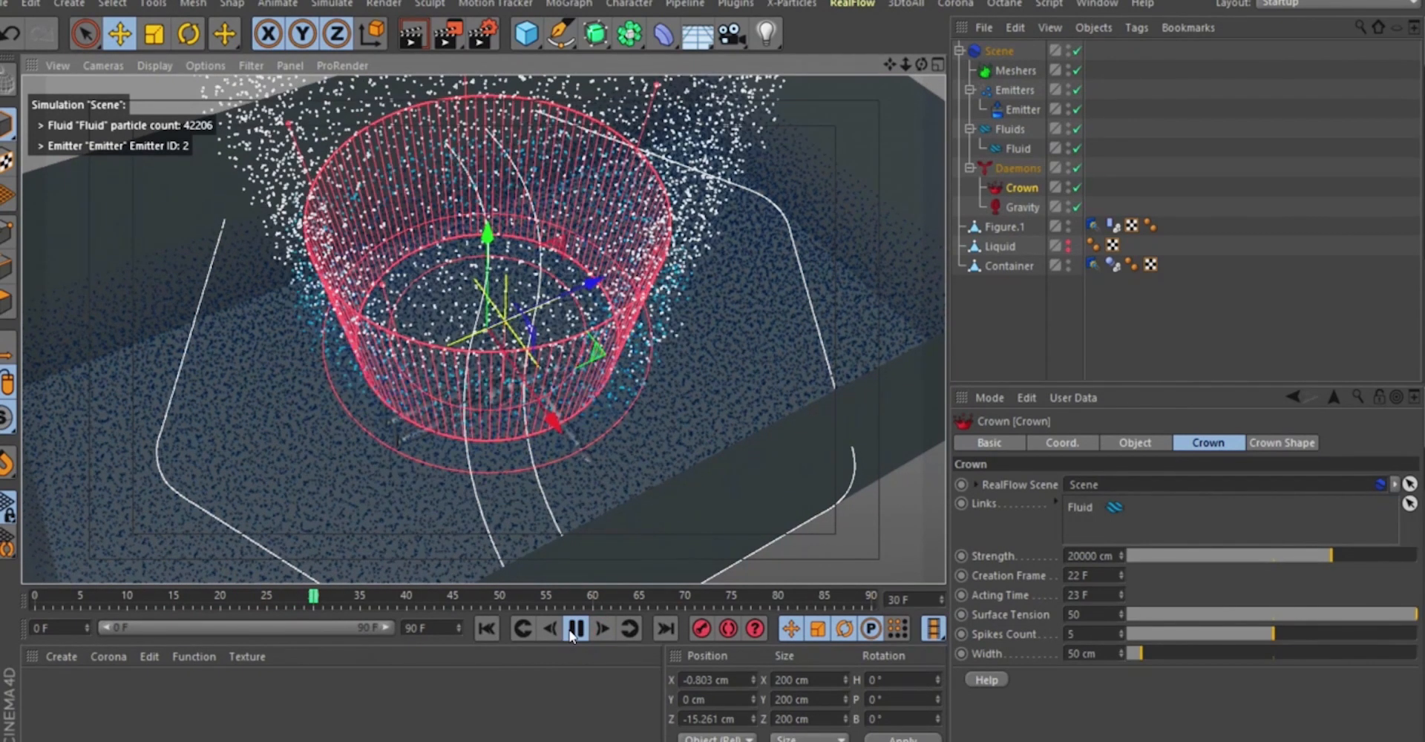
left_click(576, 629)
left_click_drag(483, 385, 440, 313, "alt")
right_click_drag(440, 313, 405, 423, "alt")
middle_click_drag(466, 278, 456, 371, "alt")
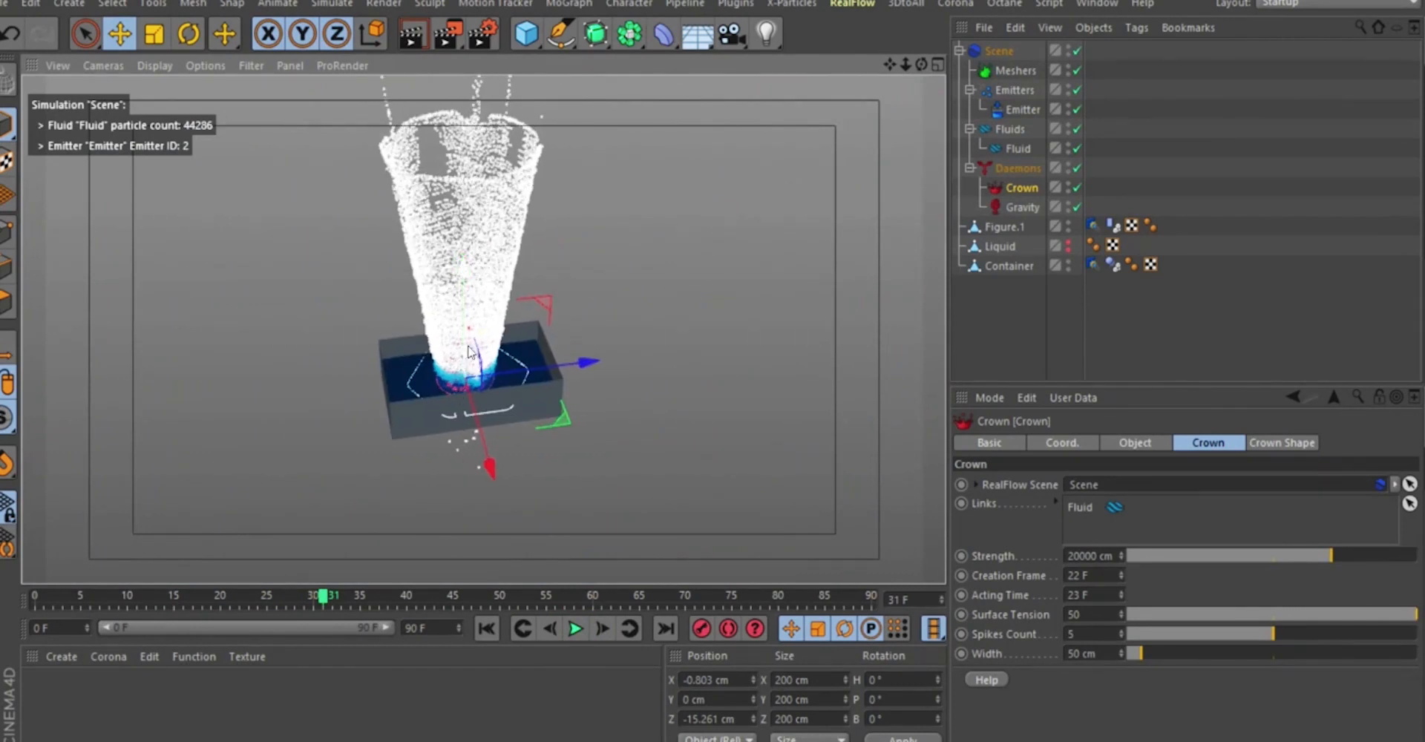
right_click_drag(456, 371, 496, 284, "alt")
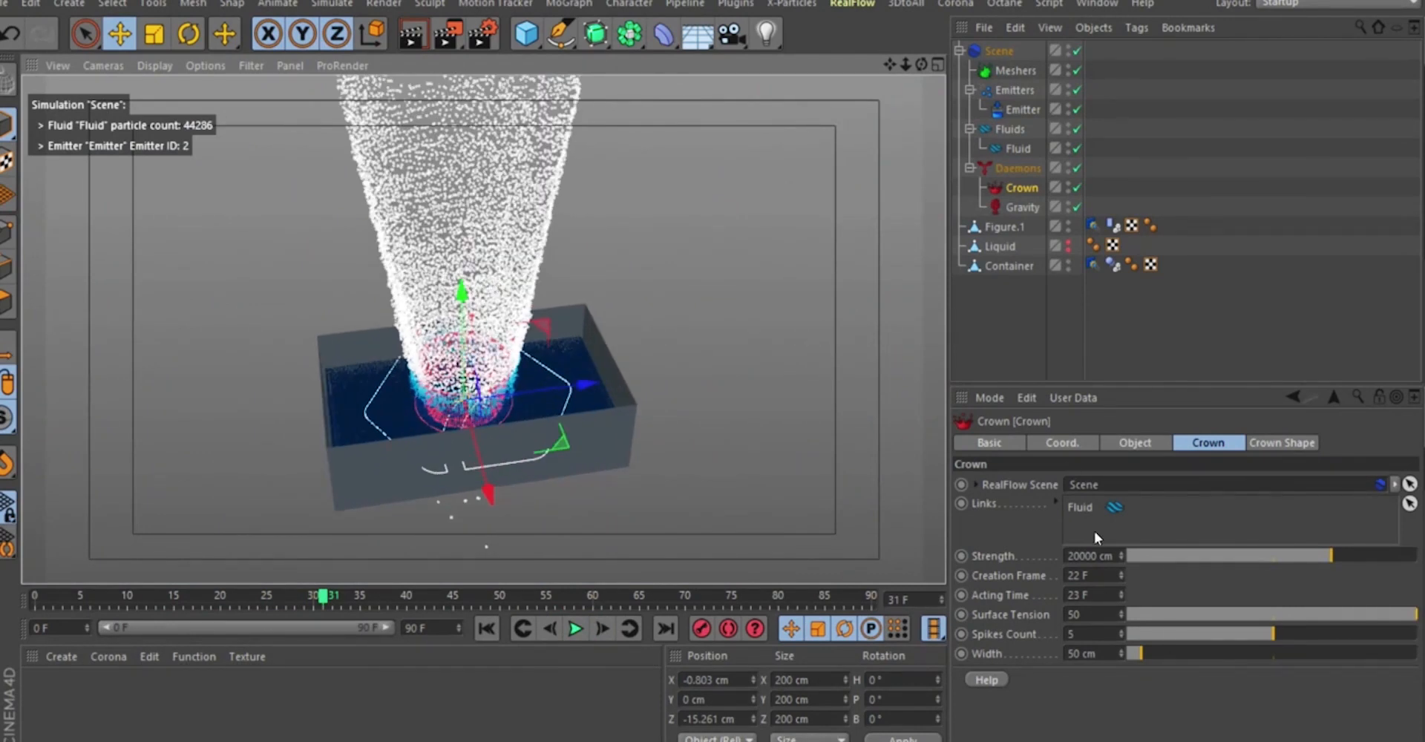
right_click_drag(519, 371, 498, 398, "alt")
left_click_drag(497, 398, 520, 290, "alt")
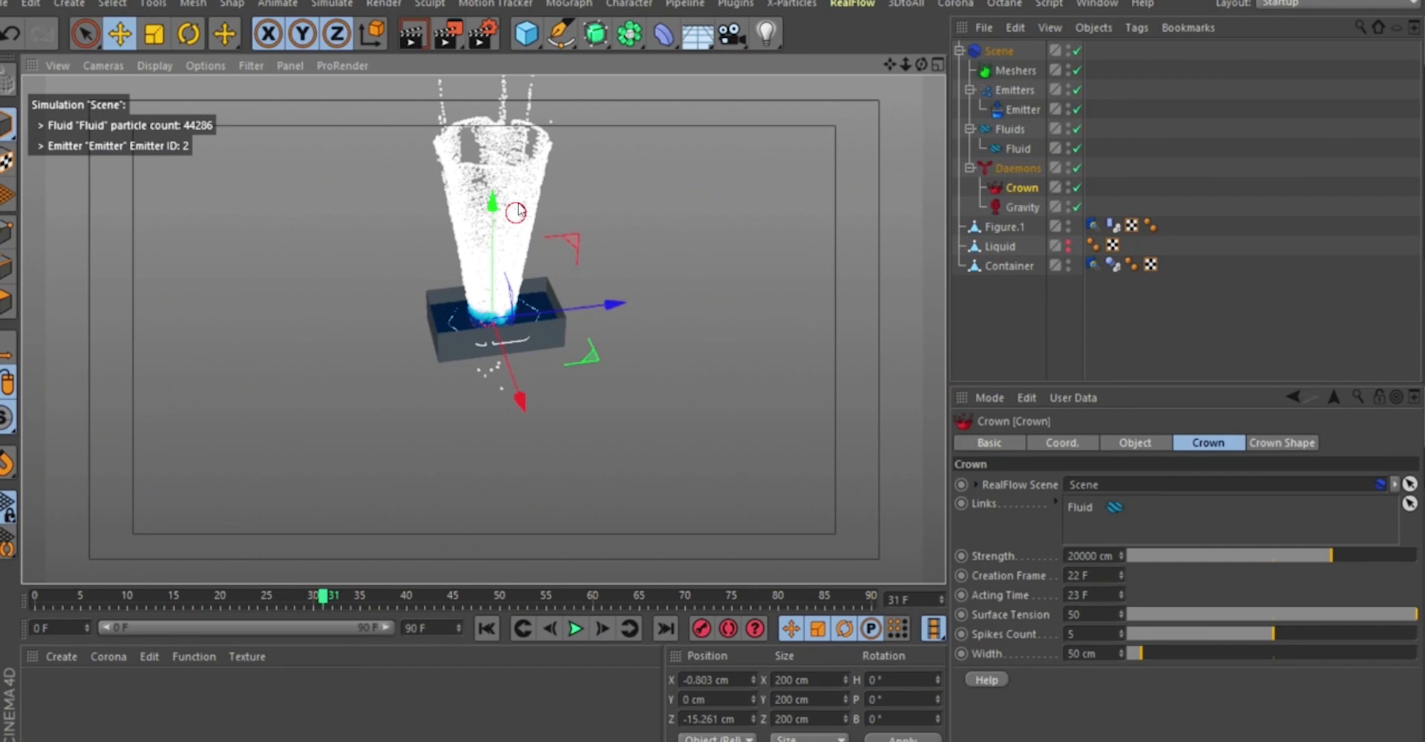
right_click_drag(512, 211, 741, 381, "alt")
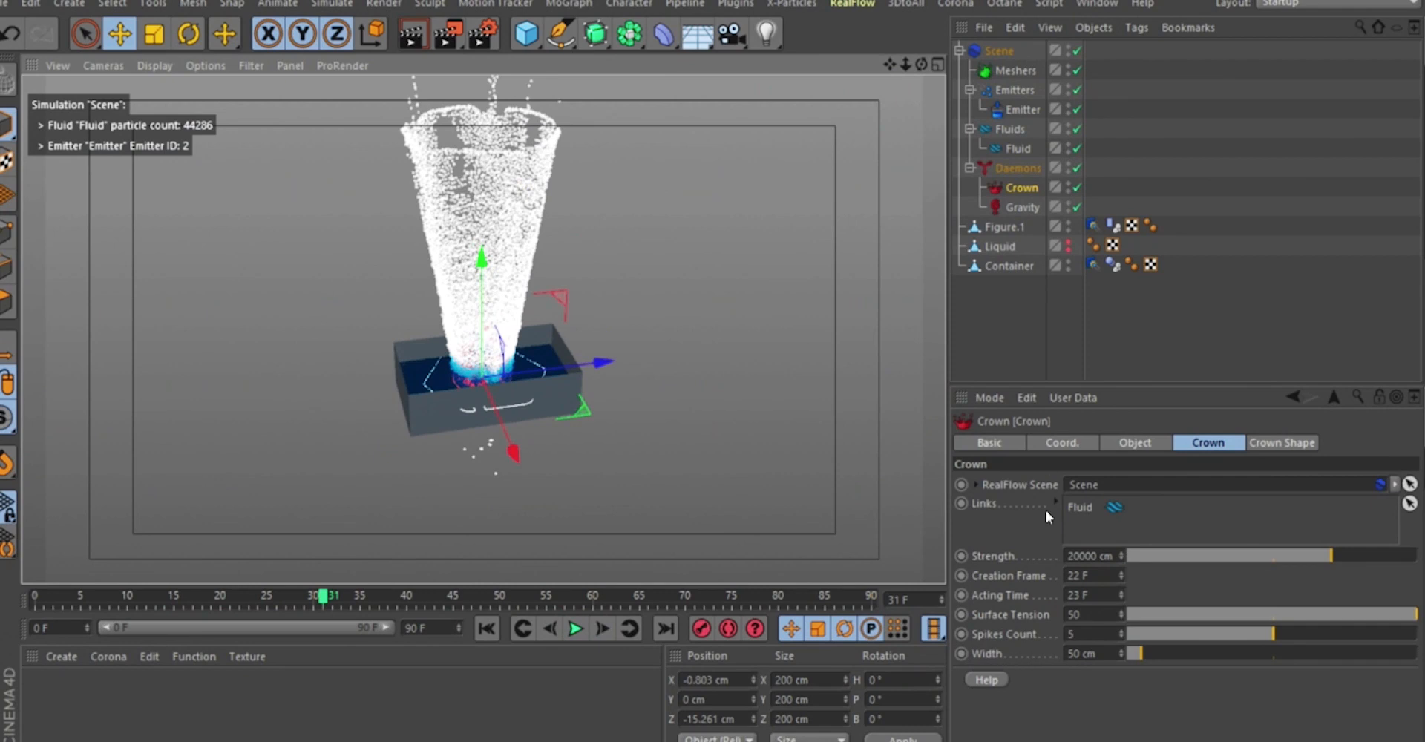
Set the Crown's Strength to 8000 cm and replay the simulation from frame 0 to frame 34.
left_click(1076, 557)
type("8000")
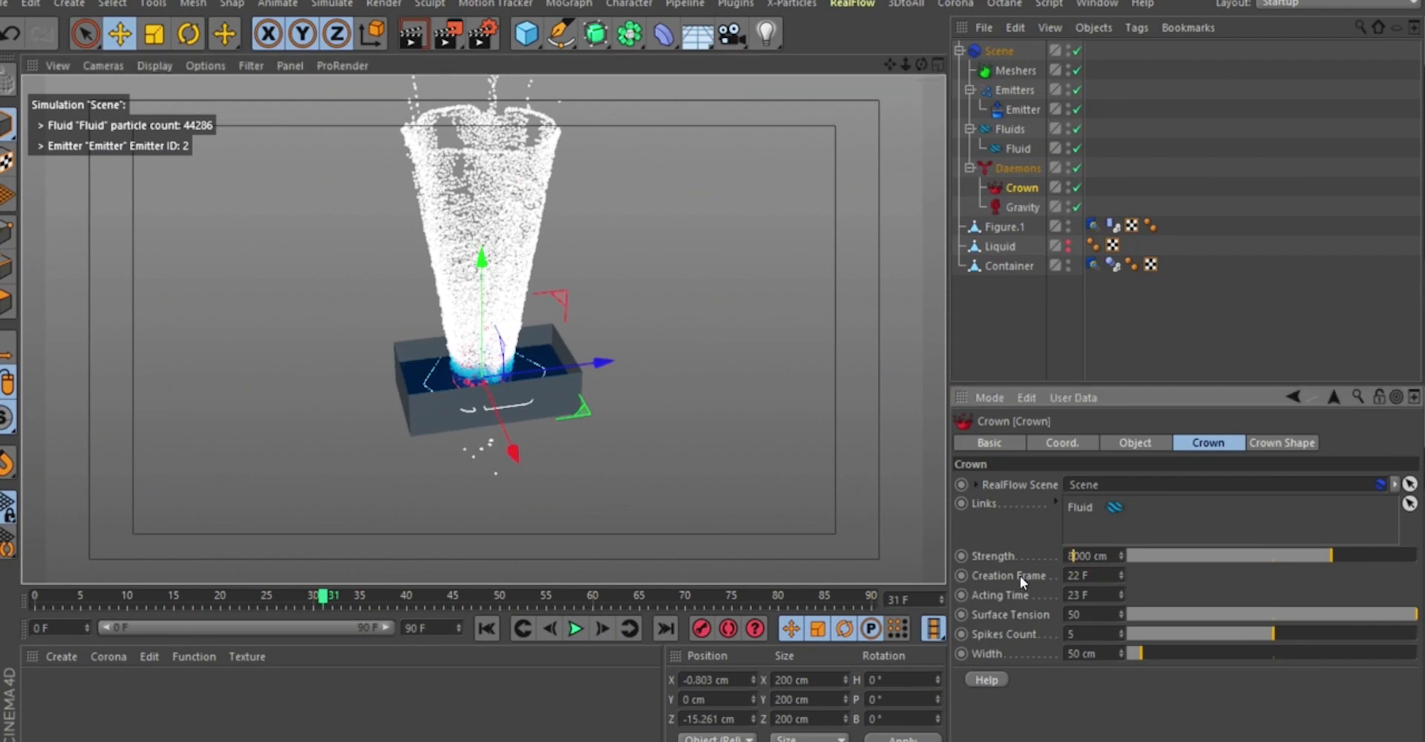
key("Return")
left_click(488, 628)
scroll(539, 445, "up", 3)
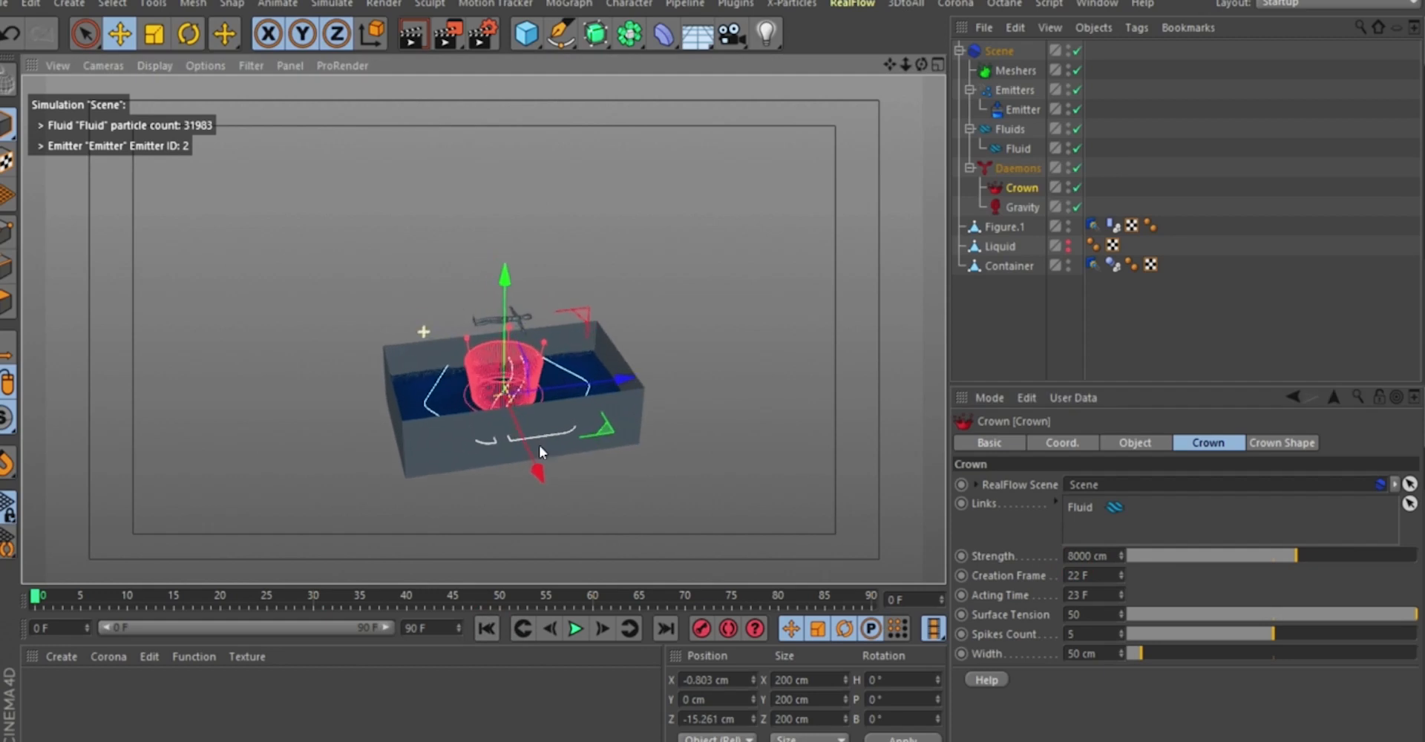
left_click(575, 629)
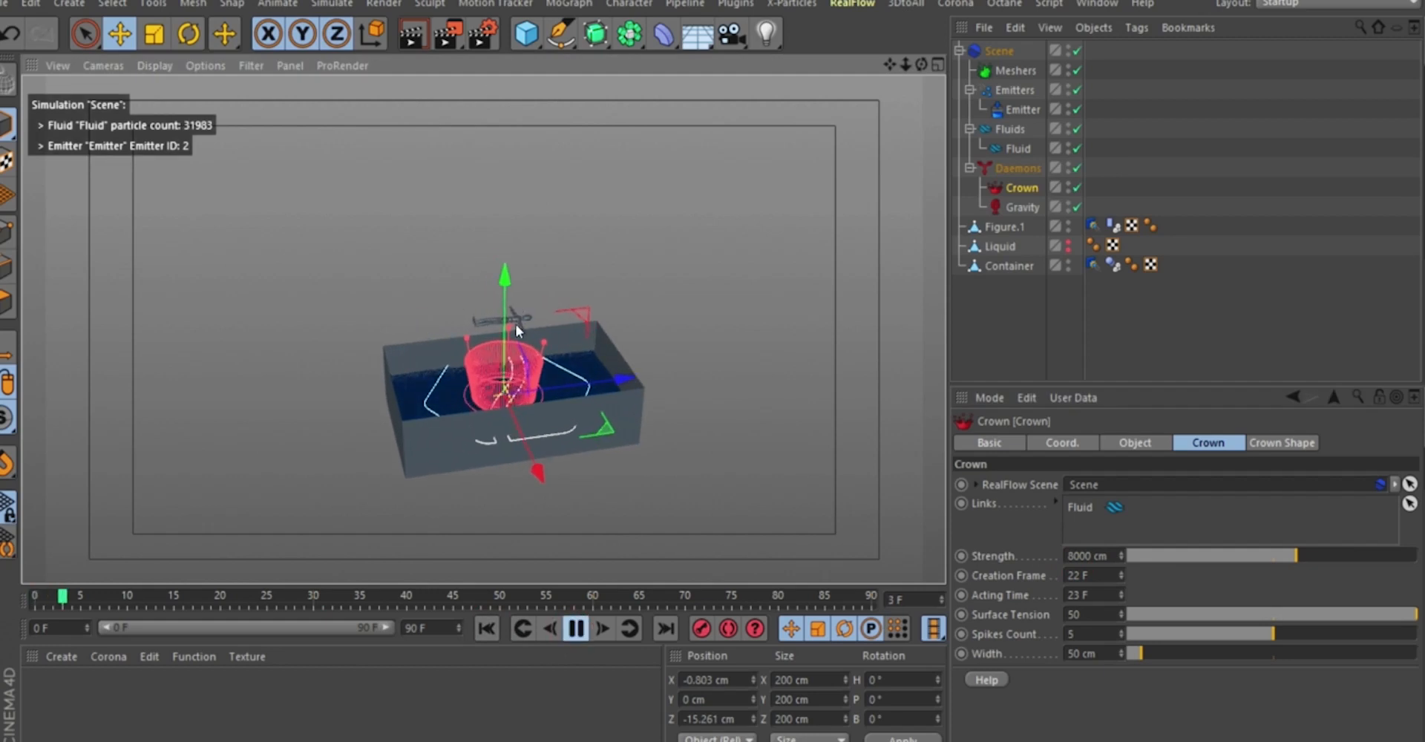
scroll(542, 327, "up", 2)
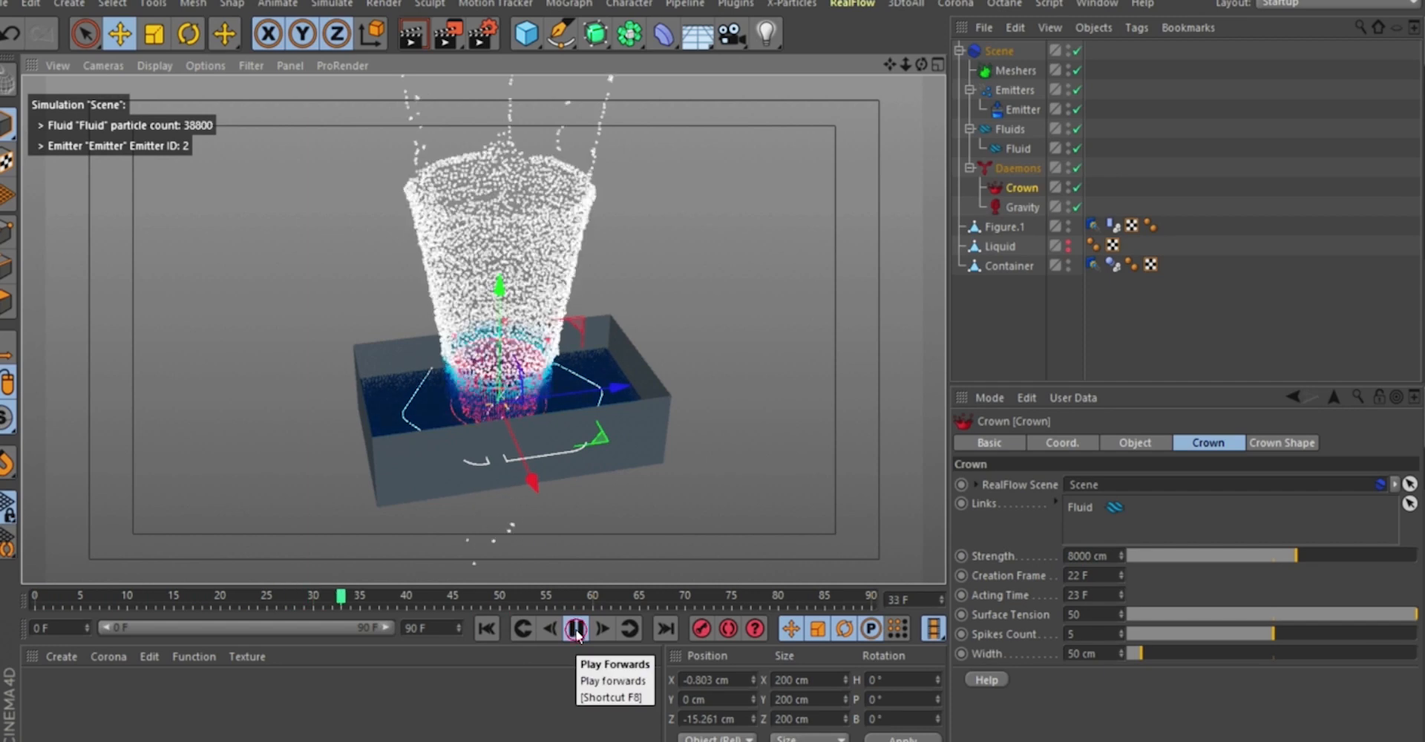
key("F8")
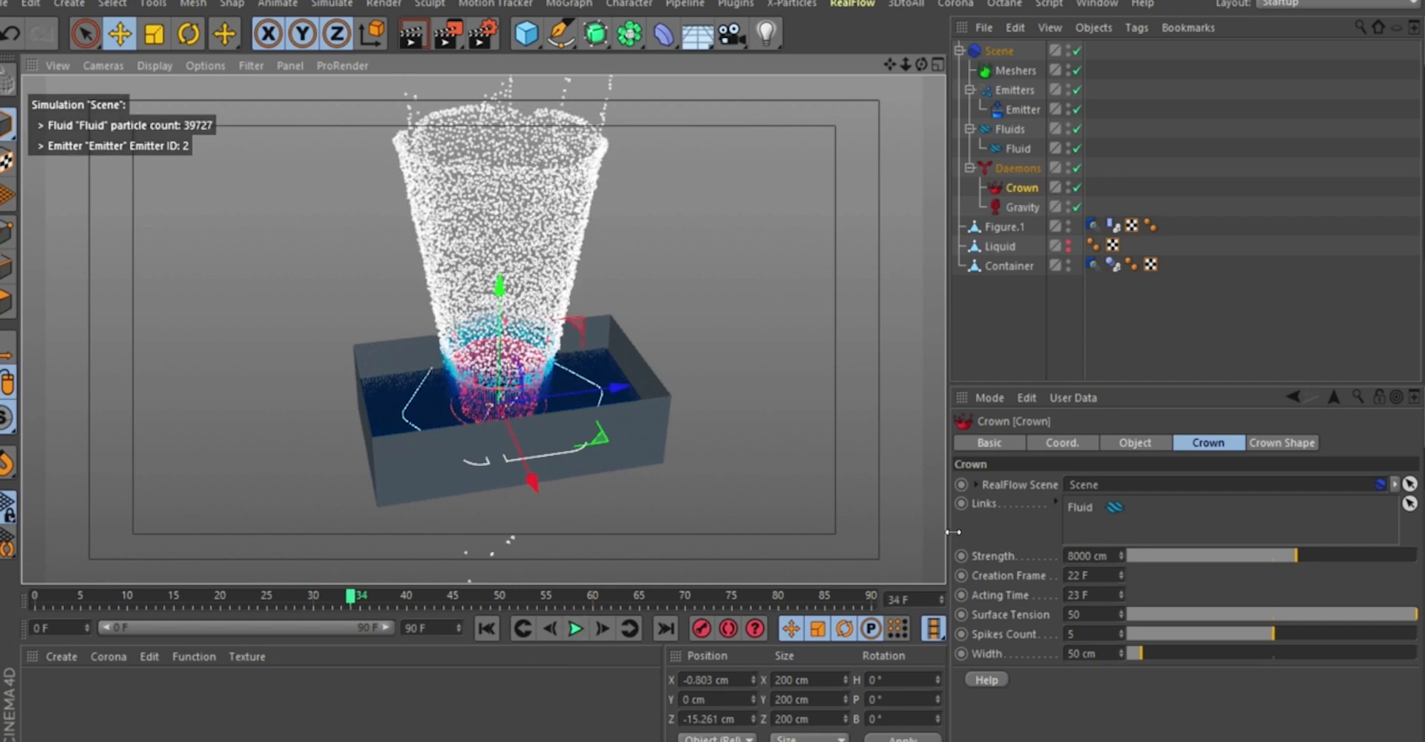
Set the Crown's Strength to 500 cm and replay the simulation from frame 0 to frame 28.
left_click(1081, 555)
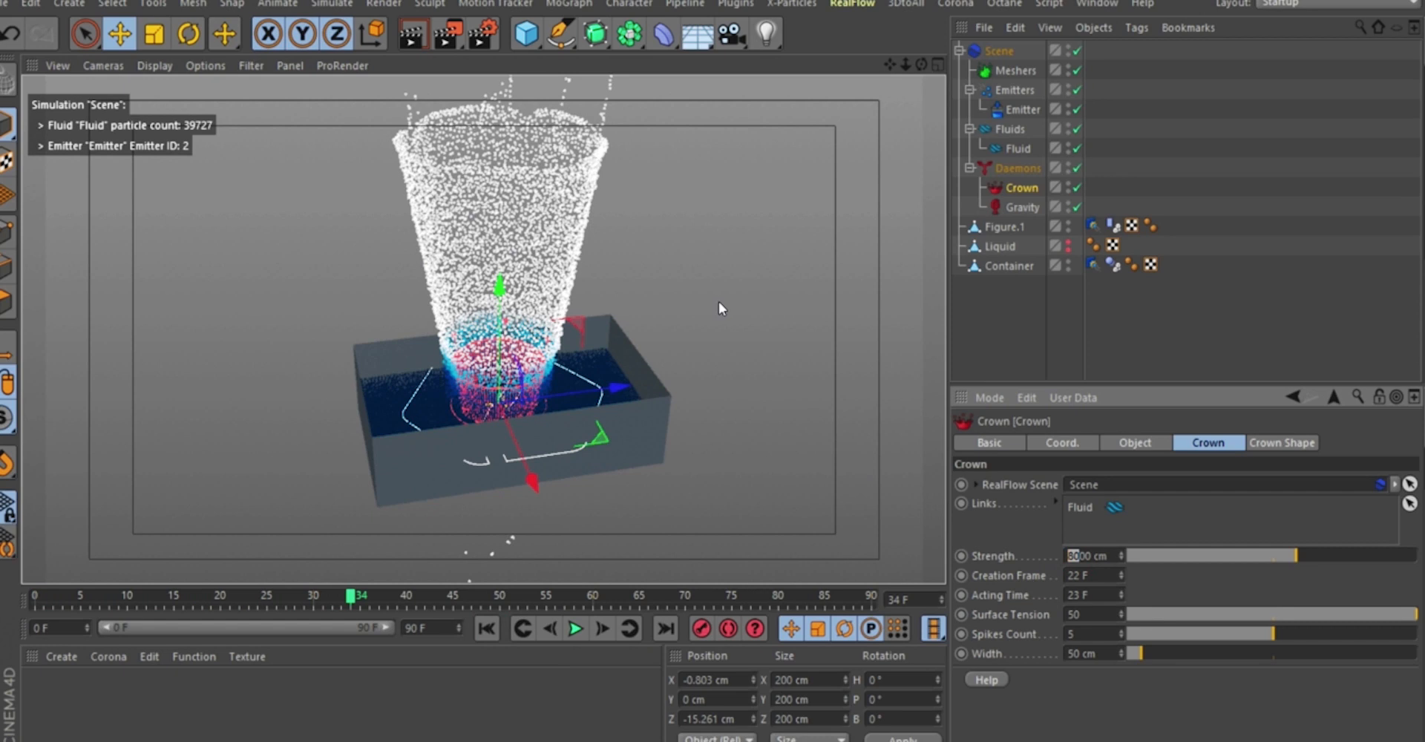
type("500")
key("Return")
left_click(483, 629)
left_click(574, 629)
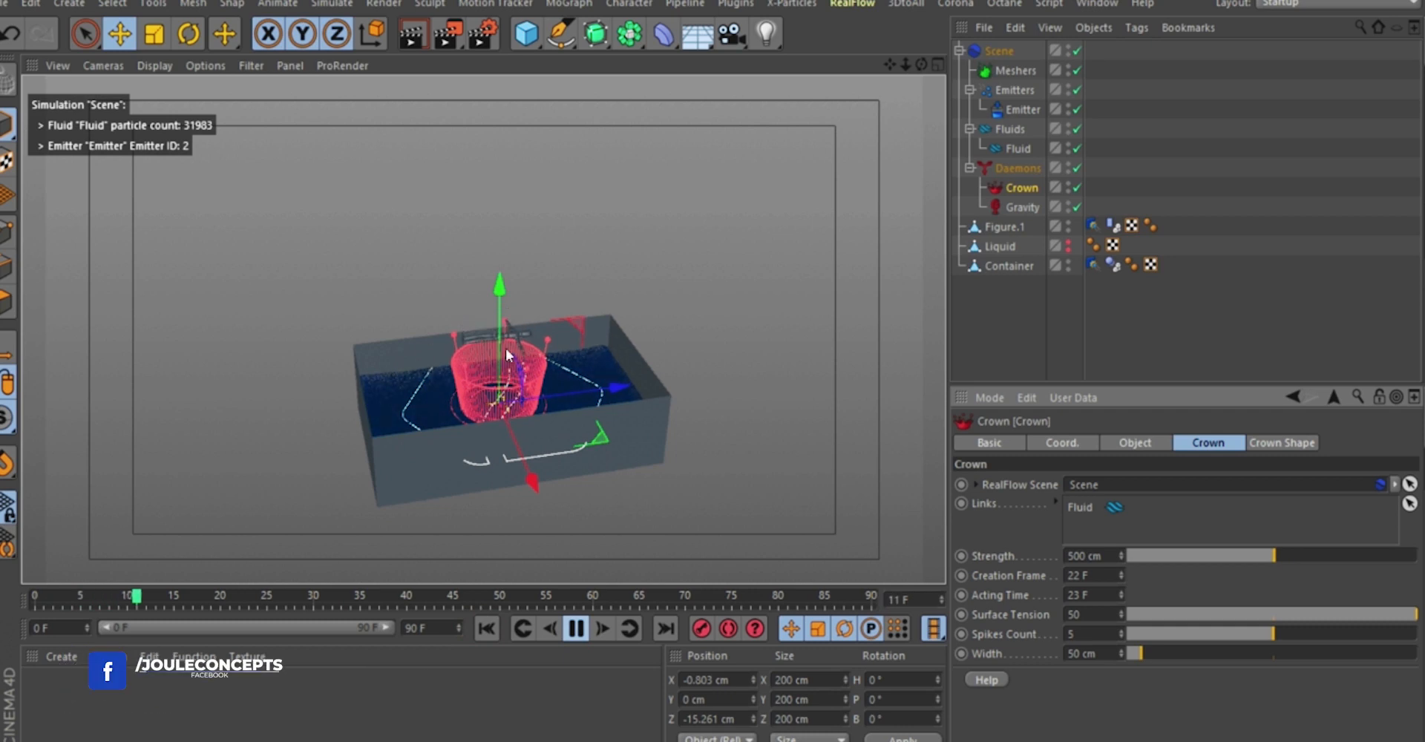
scroll(518, 338, "up", 3)
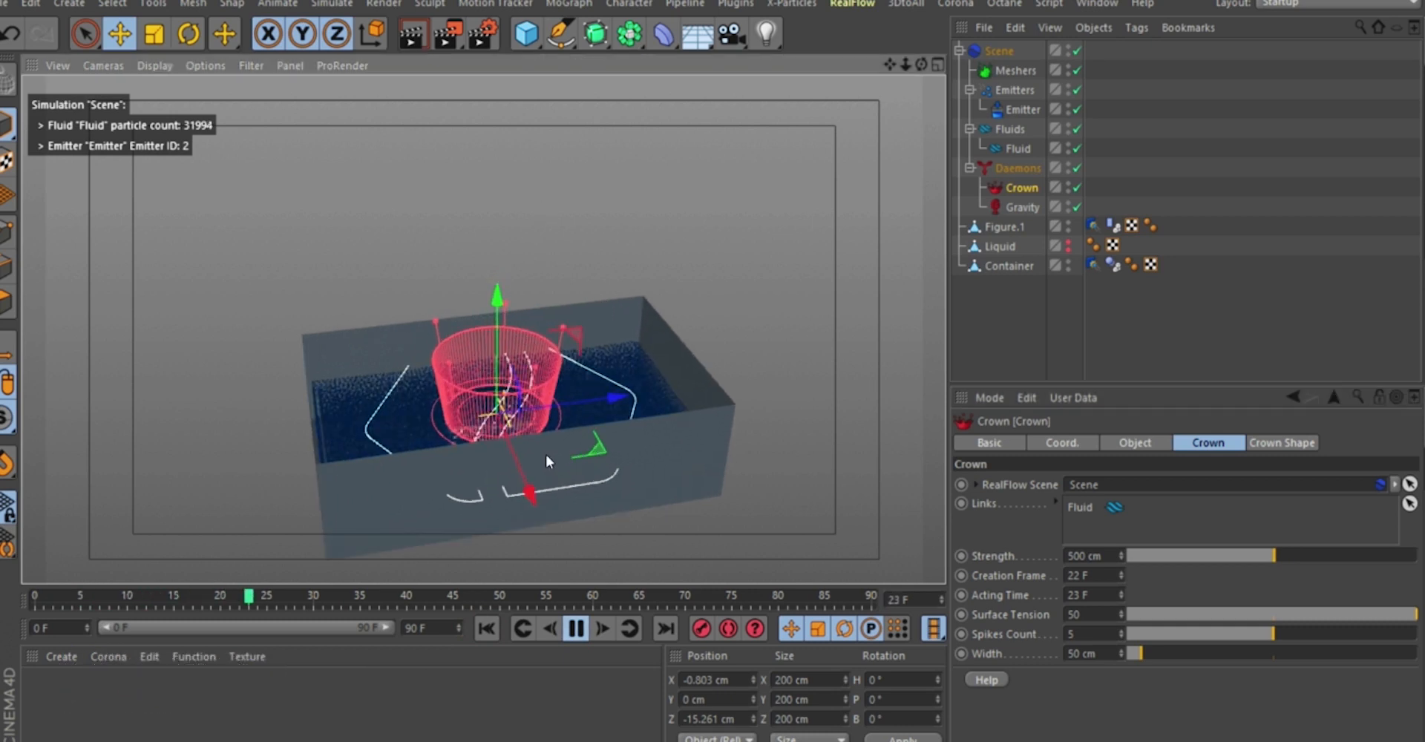
left_click(574, 629)
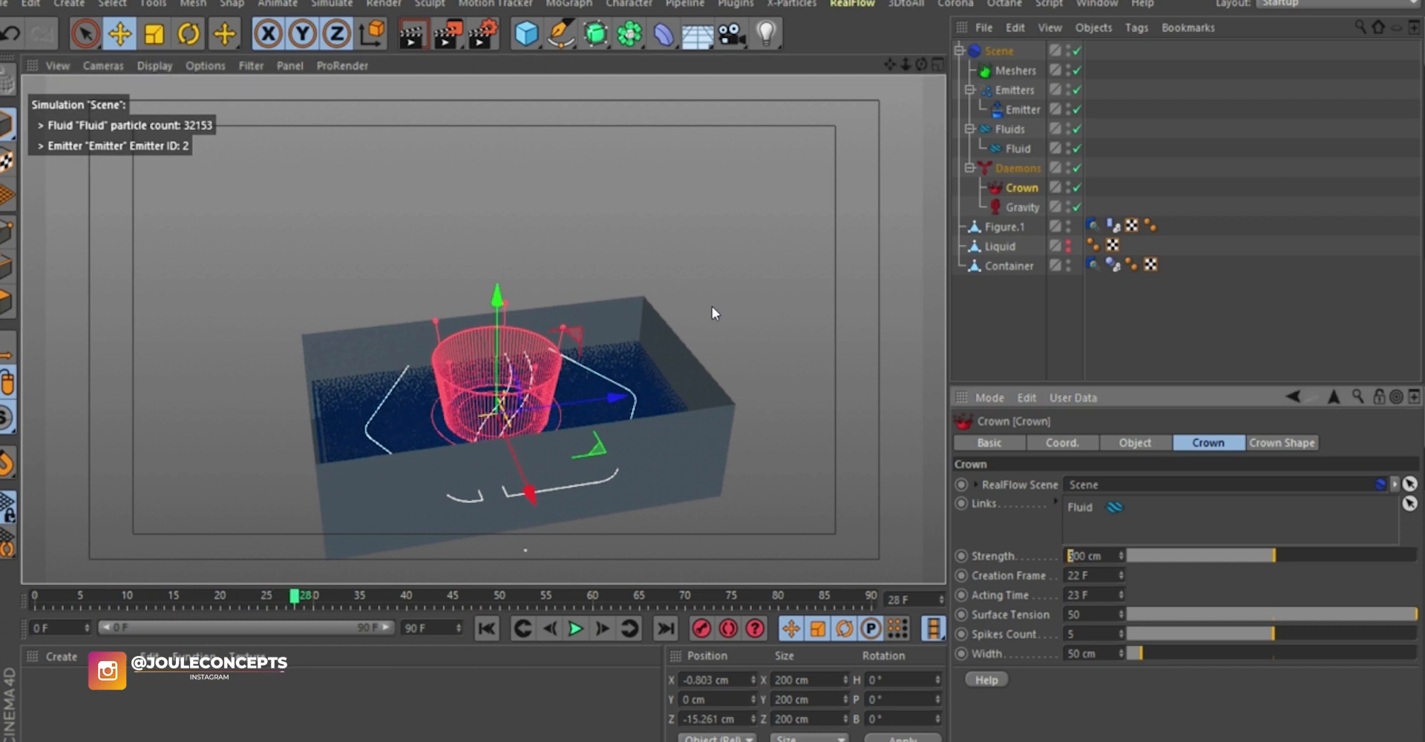
Set the Crown's Strength to 2000 cm and replay the simulation from frame 0 to frame 42.
type("2000")
key("Return")
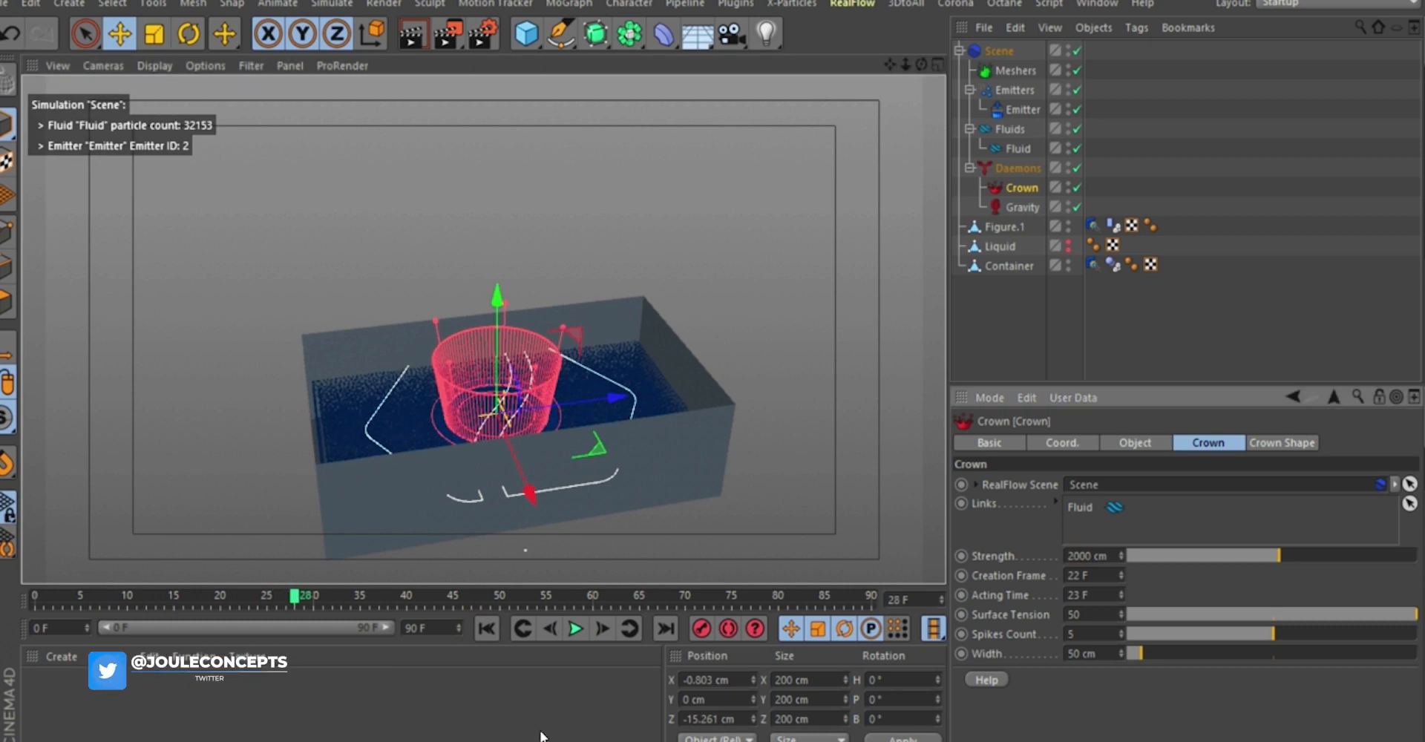
left_click(487, 628)
left_click(575, 629)
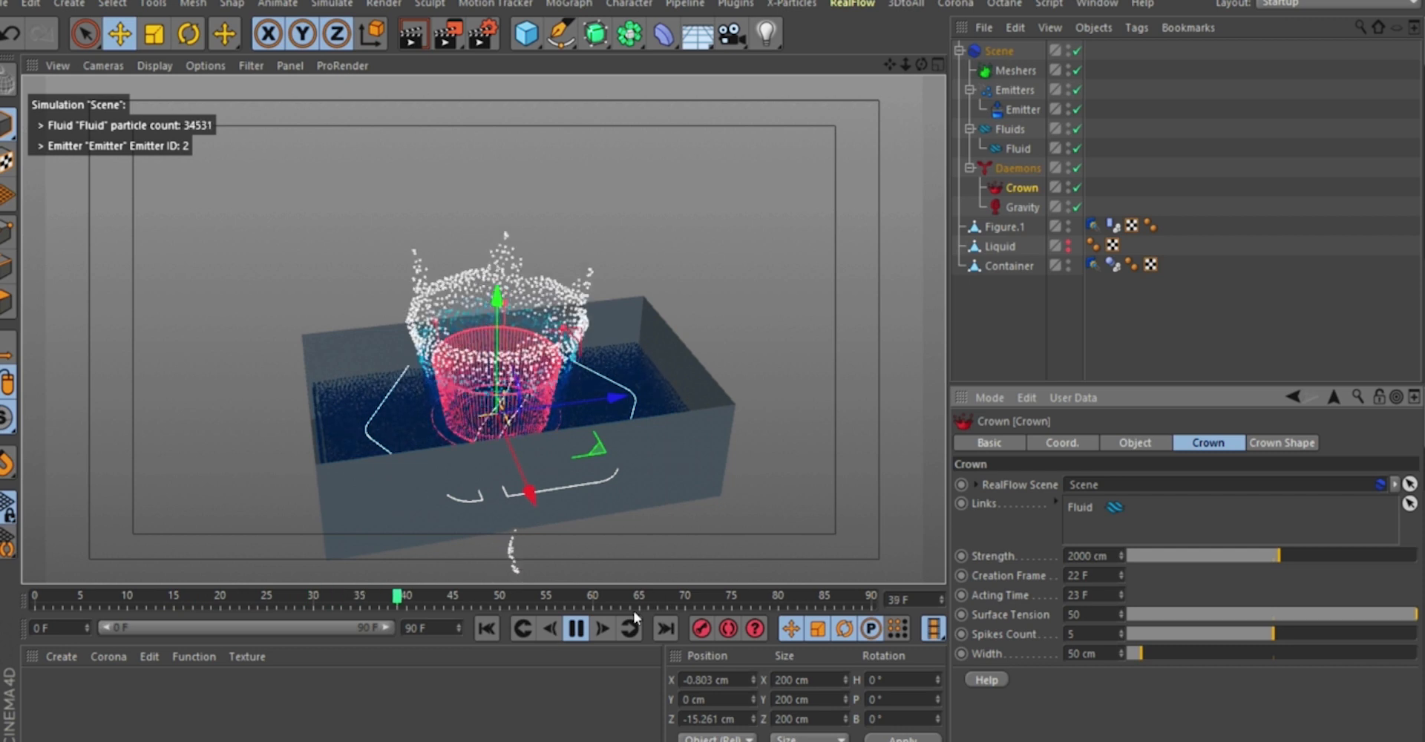
left_click(579, 629)
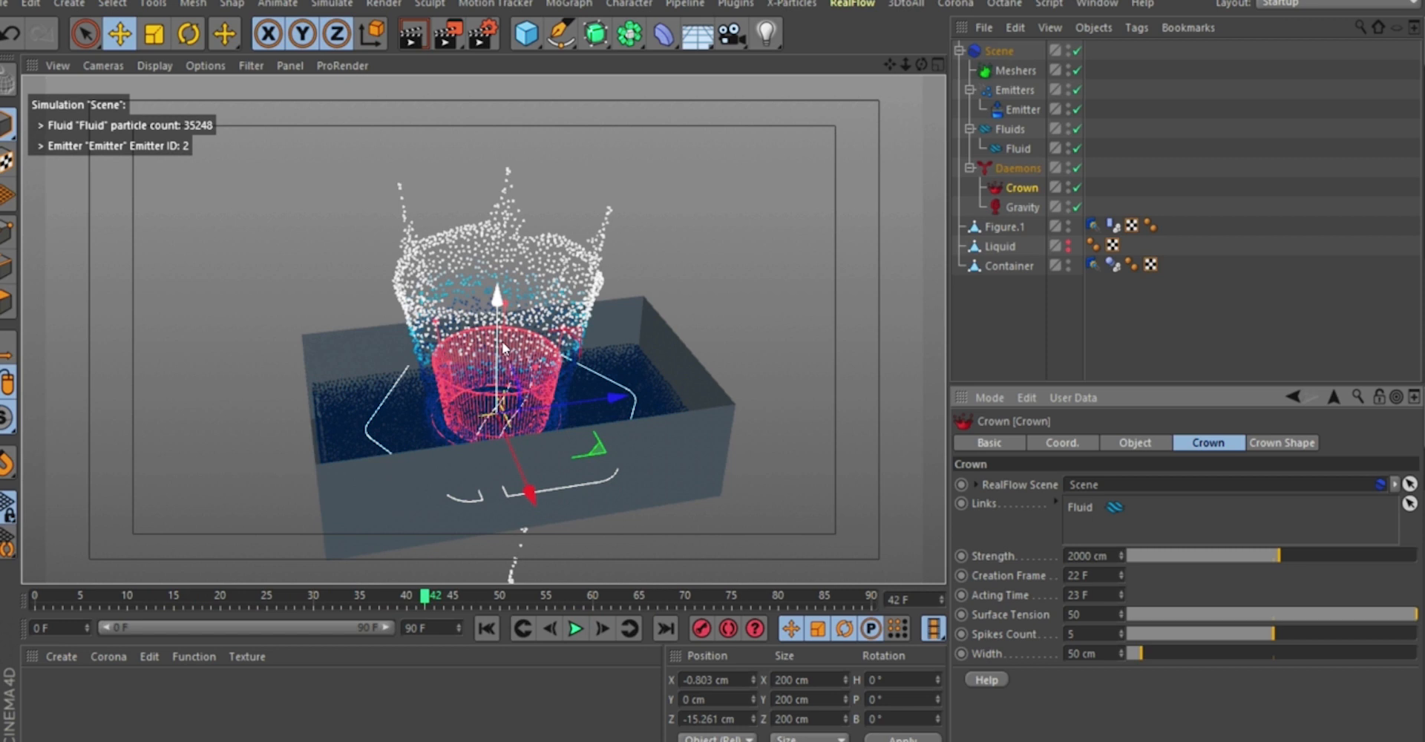
Examine the crown splash at frame 42 from several angles and distances, checking its height, walls and spikes.
left_click_drag(524, 320, 523, 400, "alt")
scroll(483, 340, "up", 3)
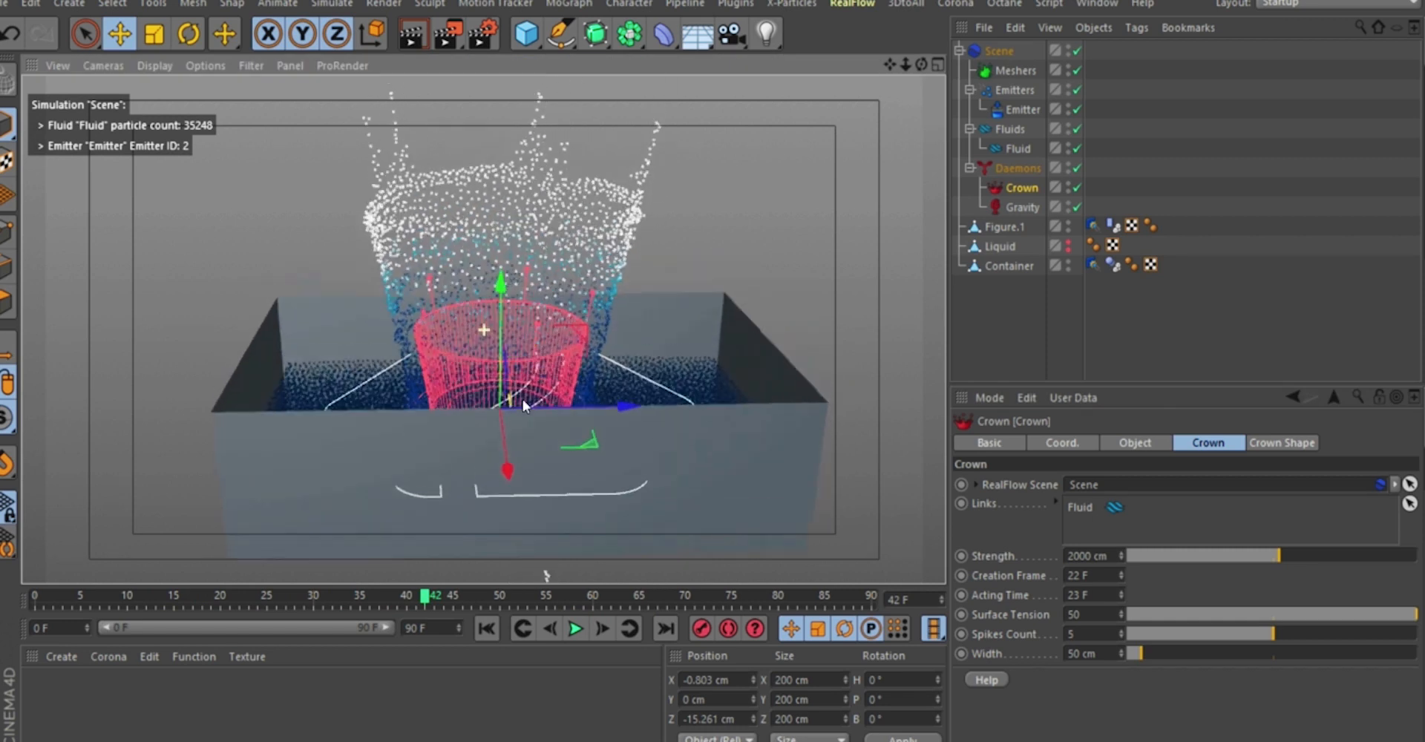
scroll(343, 331, "down", 3)
left_click_drag(407, 296, 472, 236, "alt")
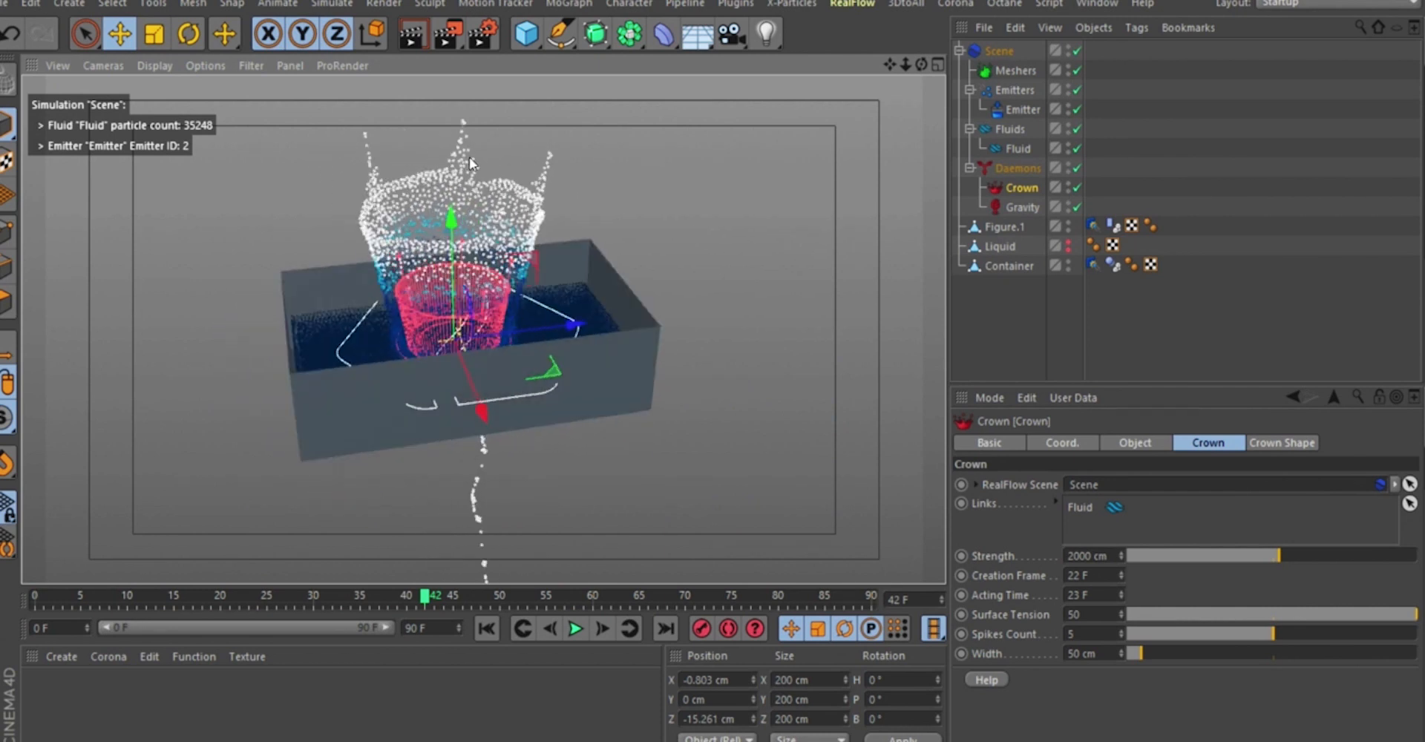
left_click_drag(469, 99, 300, 185, "alt")
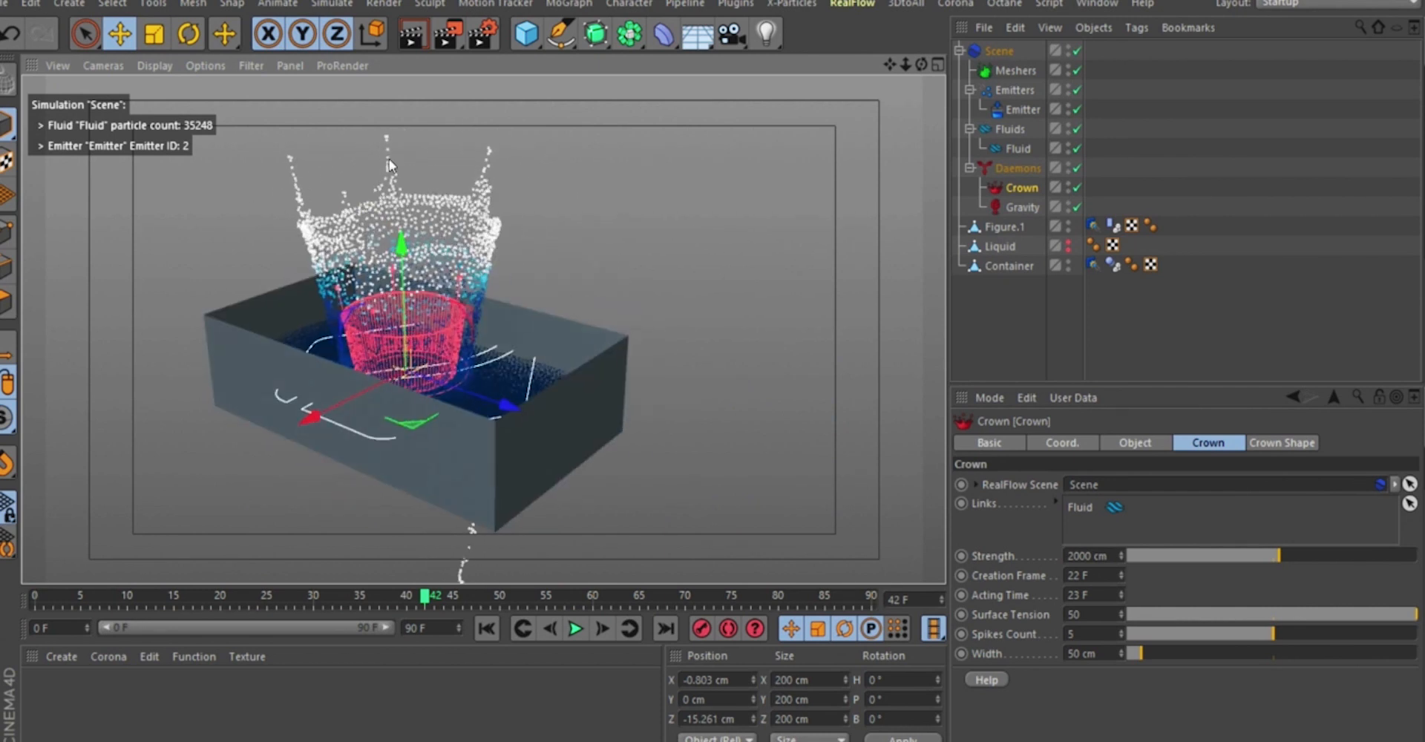
left_click_drag(378, 262, 368, 154, "alt")
right_click_drag(324, 340, 388, 192, "alt")
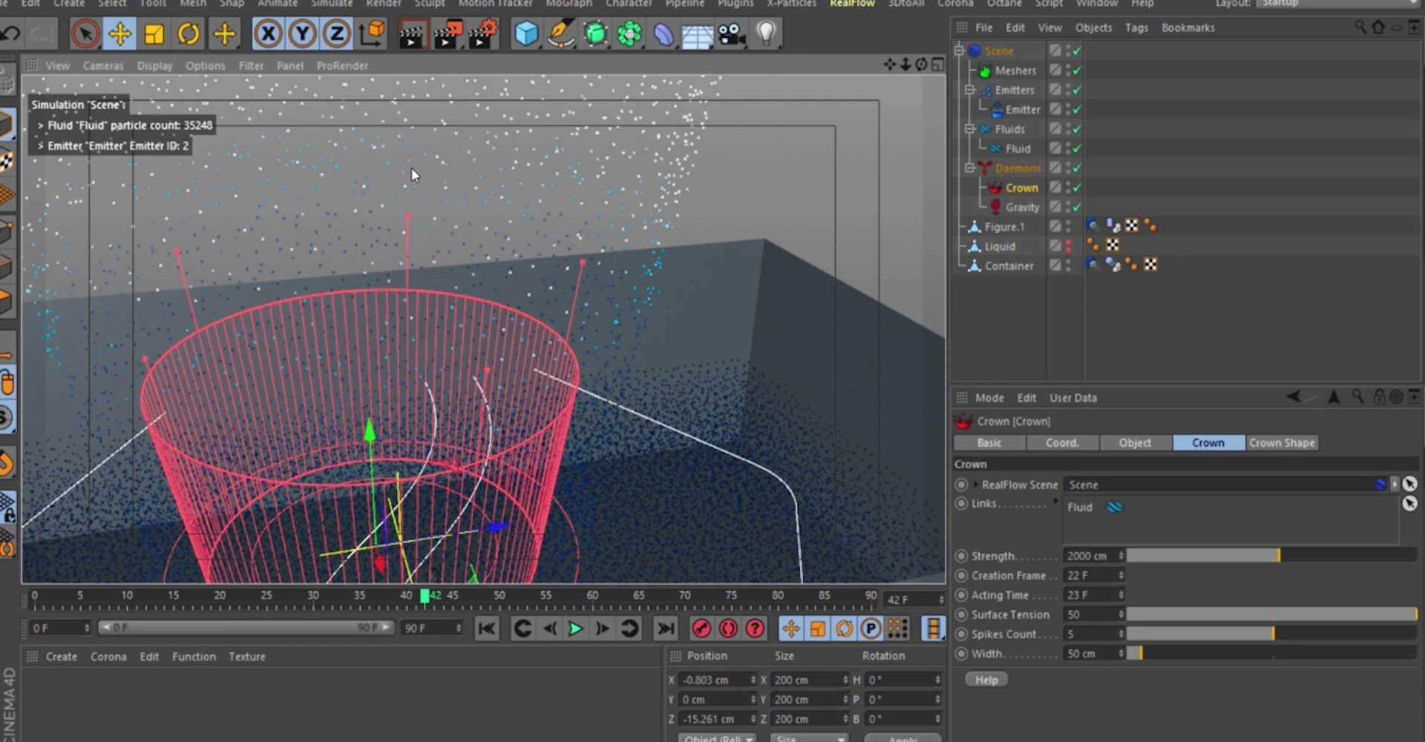
right_click_drag(475, 384, 577, 314, "alt")
left_click_drag(490, 328, 517, 205, "alt")
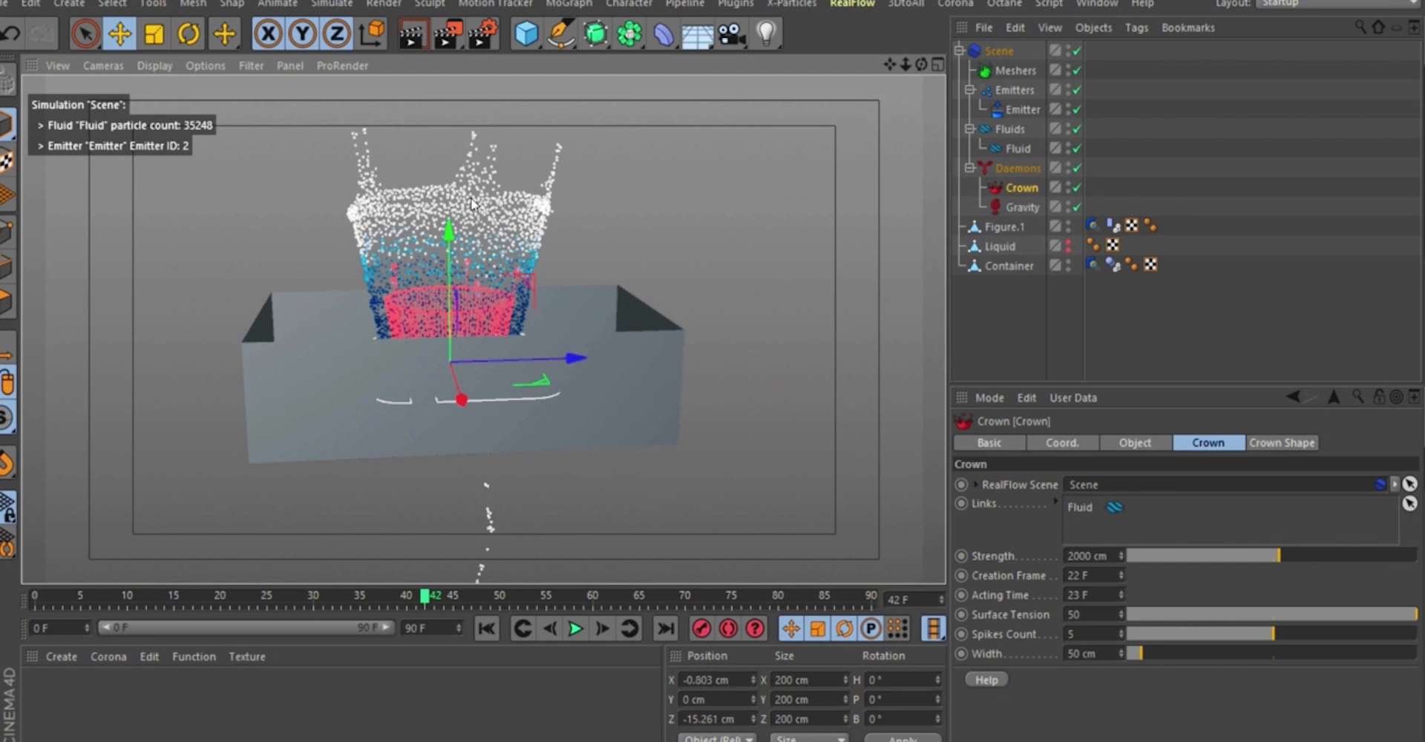
left_click_drag(353, 314, 478, 202, "alt")
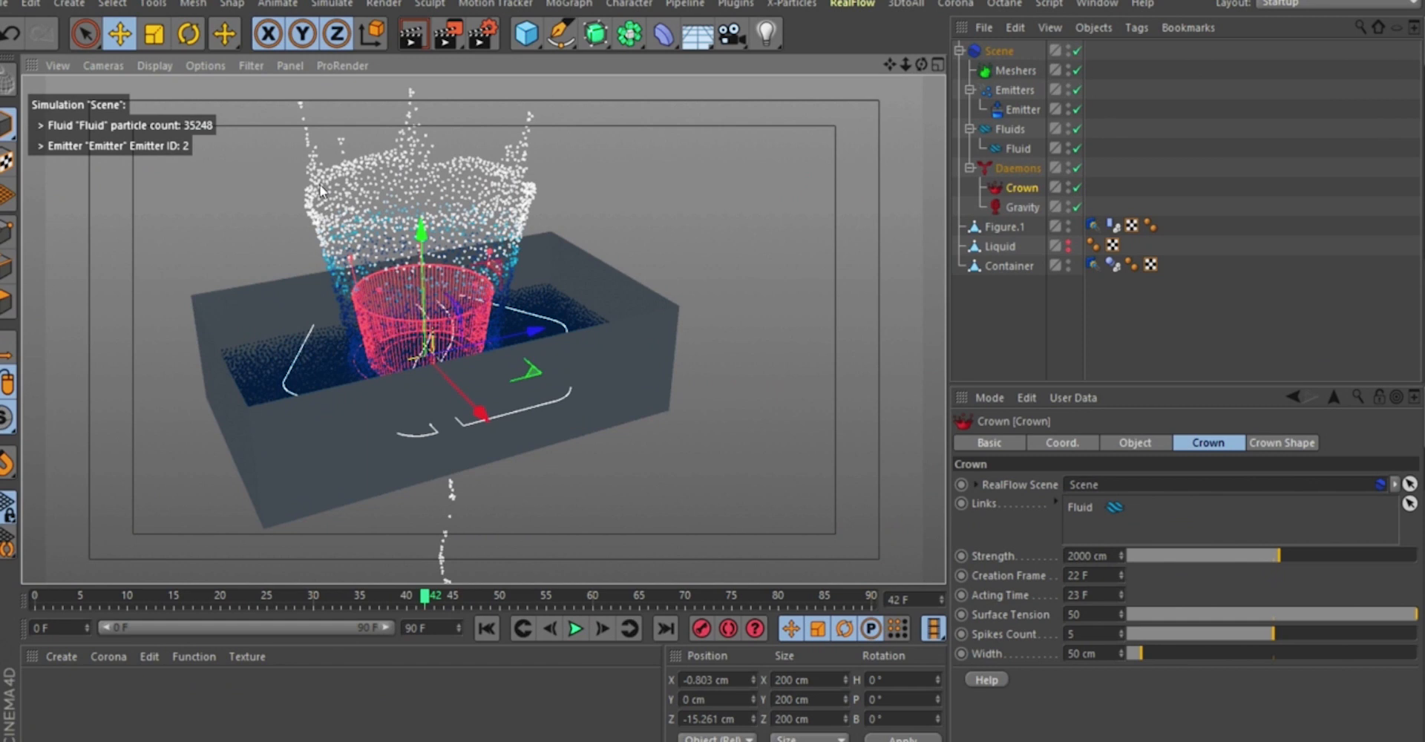
left_click_drag(469, 193, 442, 234, "alt")
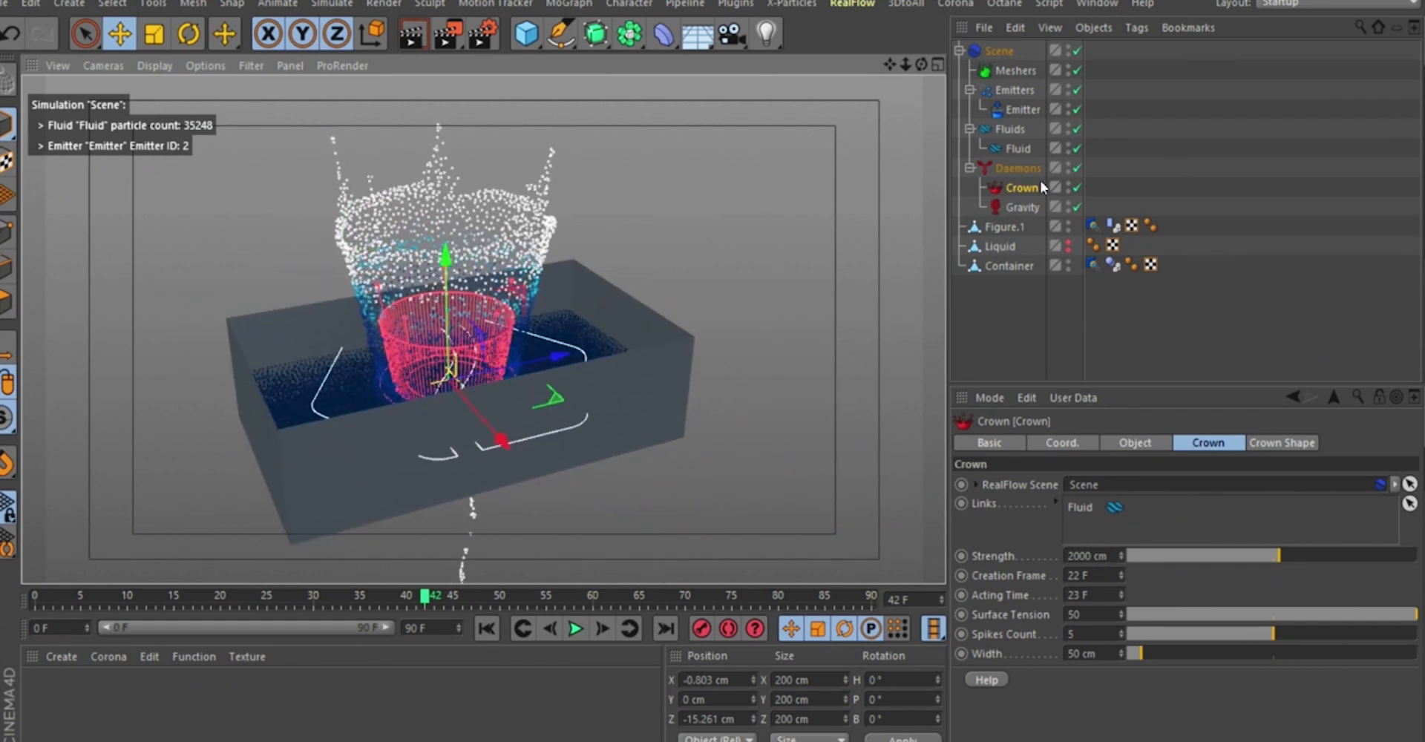
Return the simulation to frame 0 and enable editing of the Crown's shape.
left_click(1276, 444)
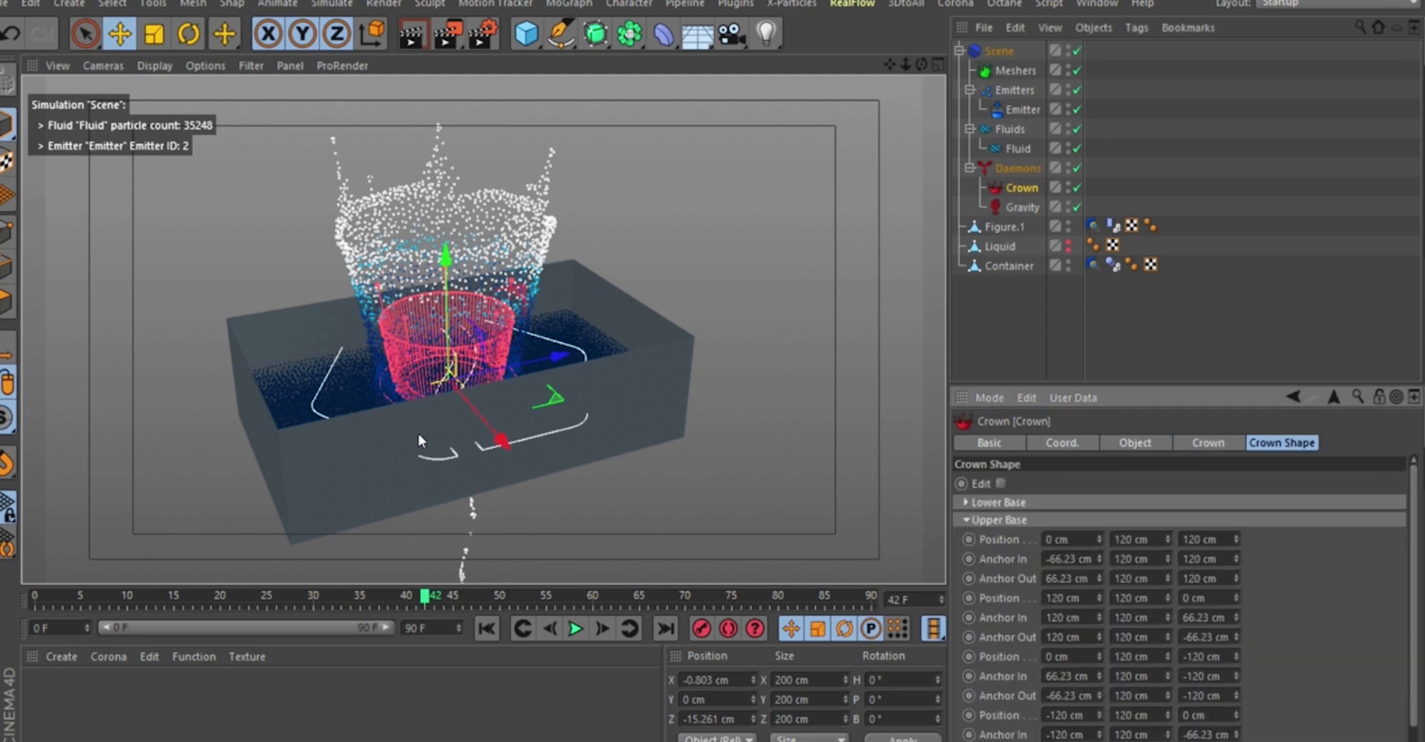
left_click(487, 629)
scroll(431, 287, "up", 3)
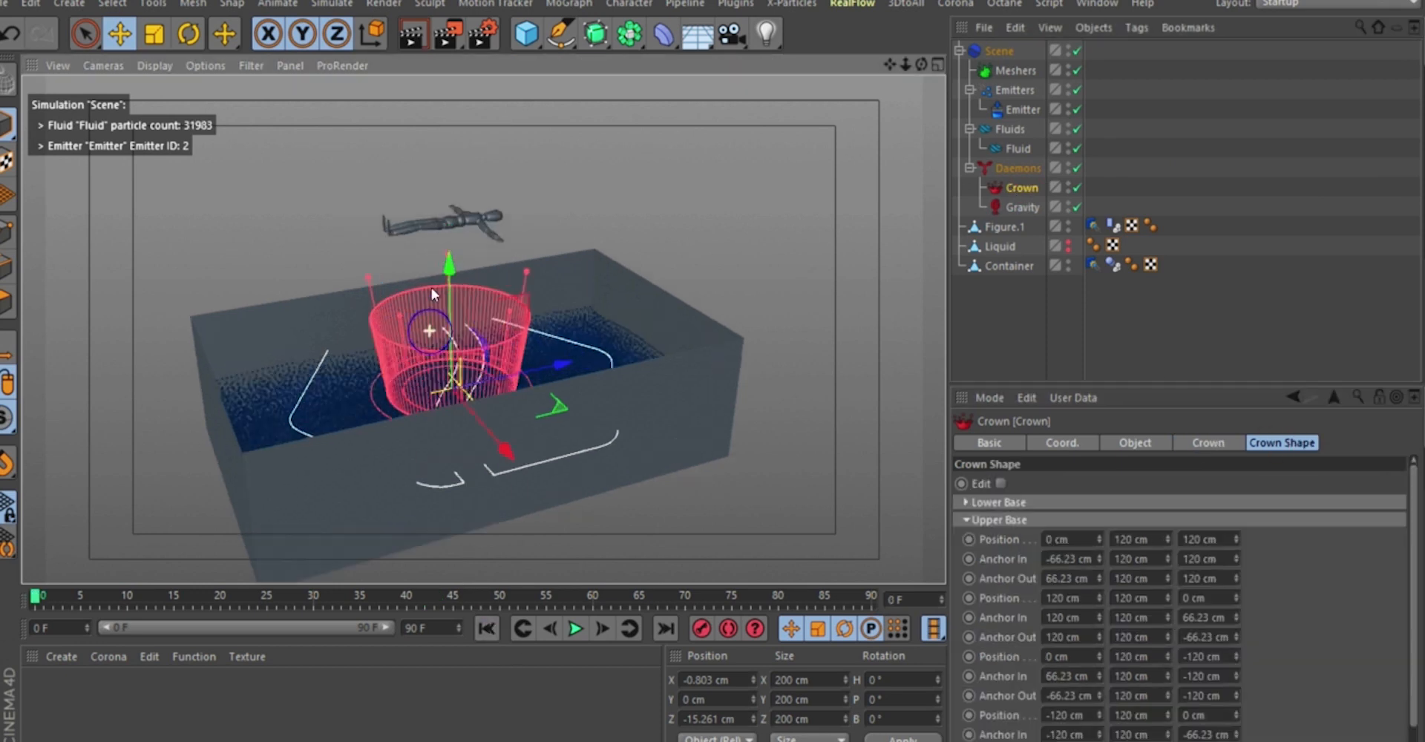
left_click_drag(426, 312, 906, 492, "alt")
left_click(1001, 484)
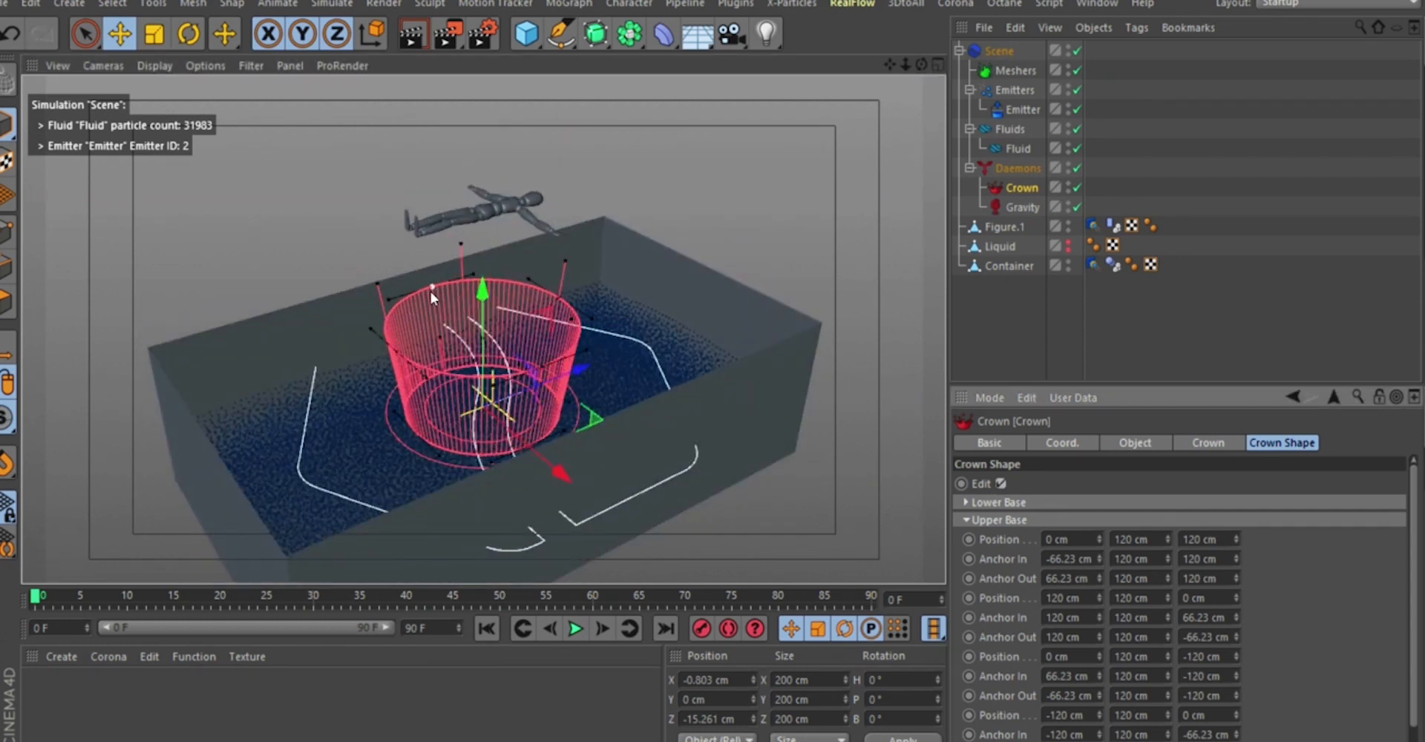
Reshape the Crown's upper rim into an uneven flared outline, moving its first Upper Base point to about -3.2, 149.4, 204.2 cm.
left_click_drag(430, 300, 535, 334, "alt")
left_click_drag(666, 299, 320, 290)
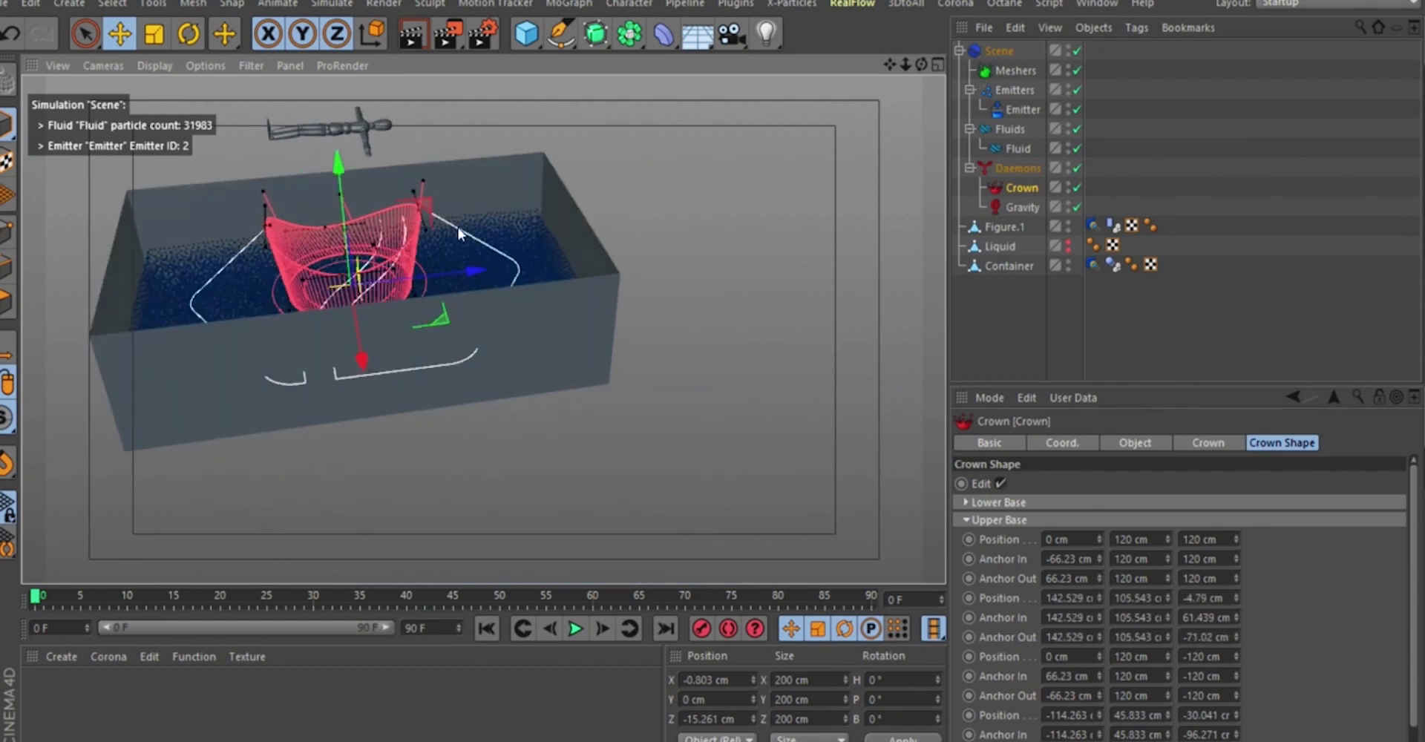
left_click_drag(420, 208, 470, 187)
left_click_drag(267, 229, 349, 217)
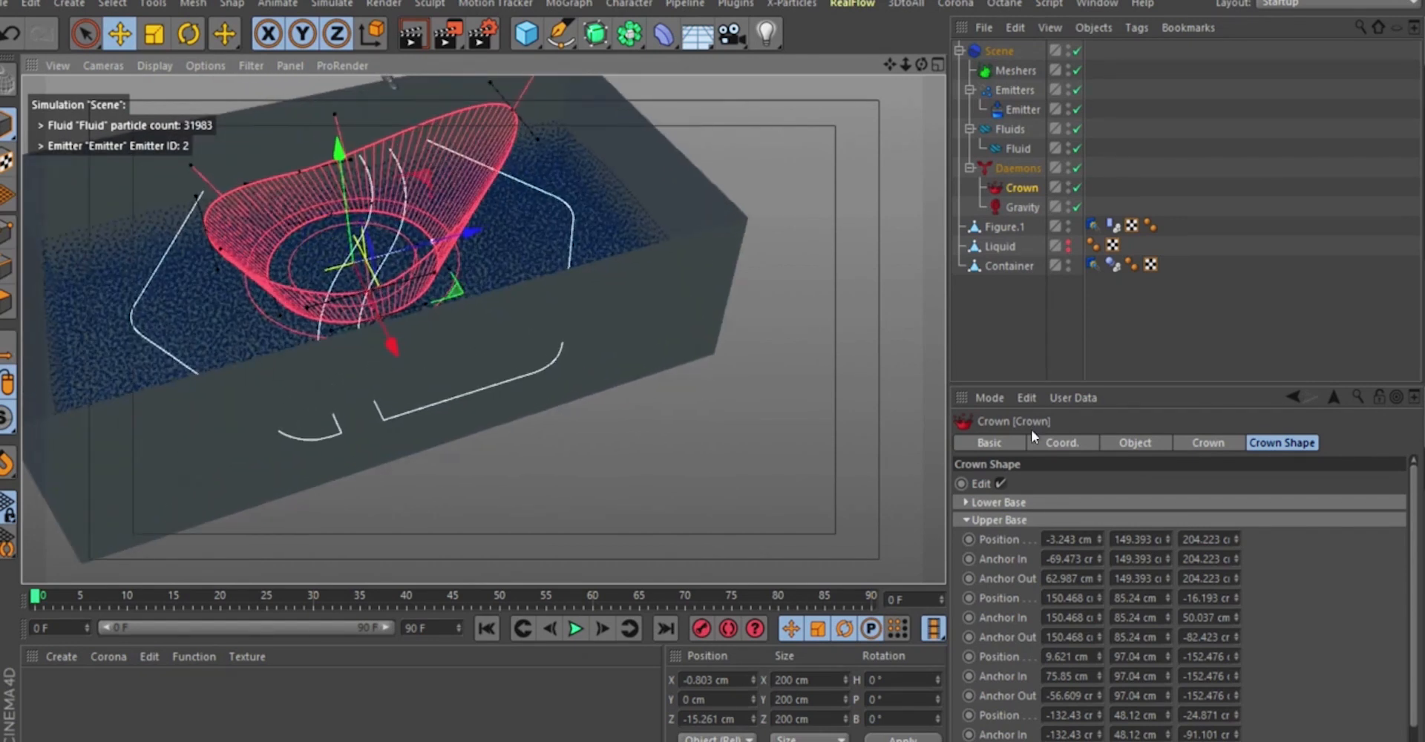
Set the Crown's Width to 20 cm and replay the simulation from frame 0 to frame 29.
left_click(1208, 443)
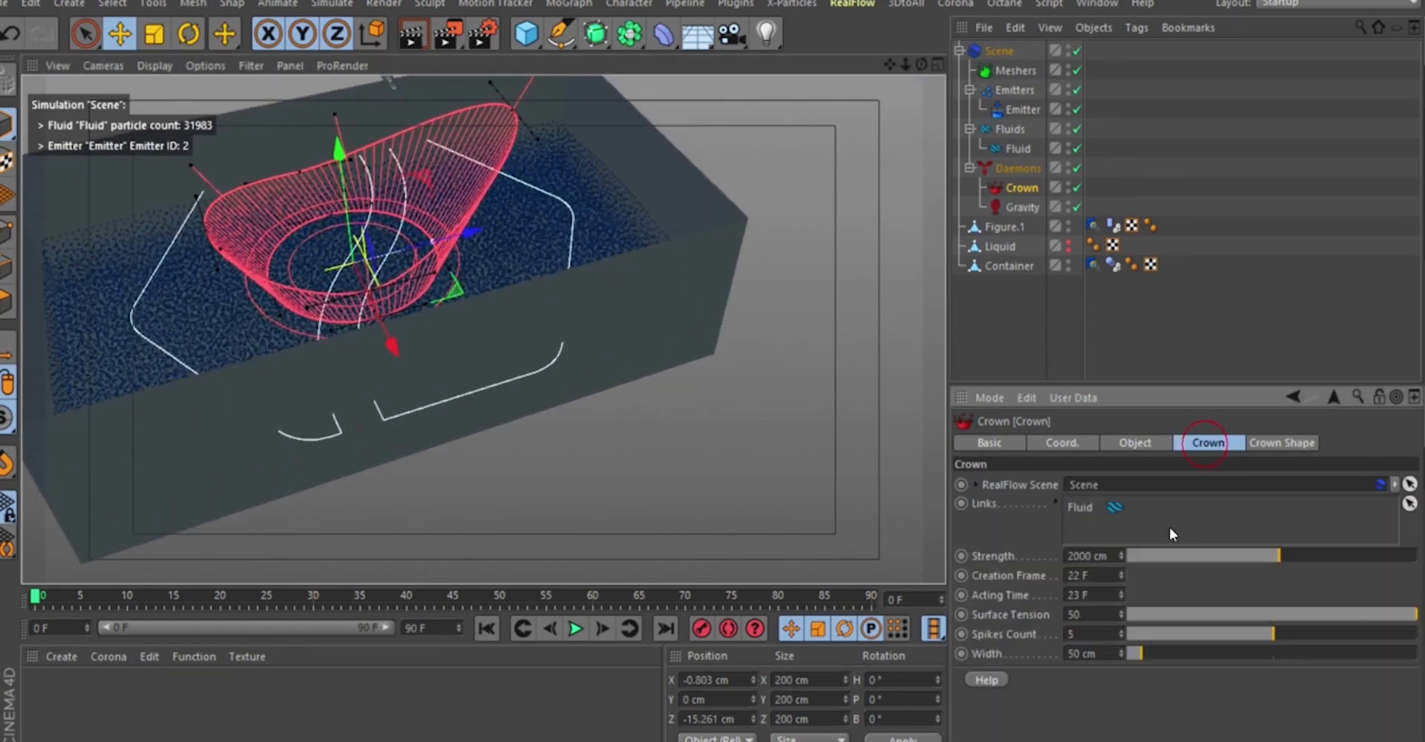
left_click(1074, 653)
type("20")
key("Return")
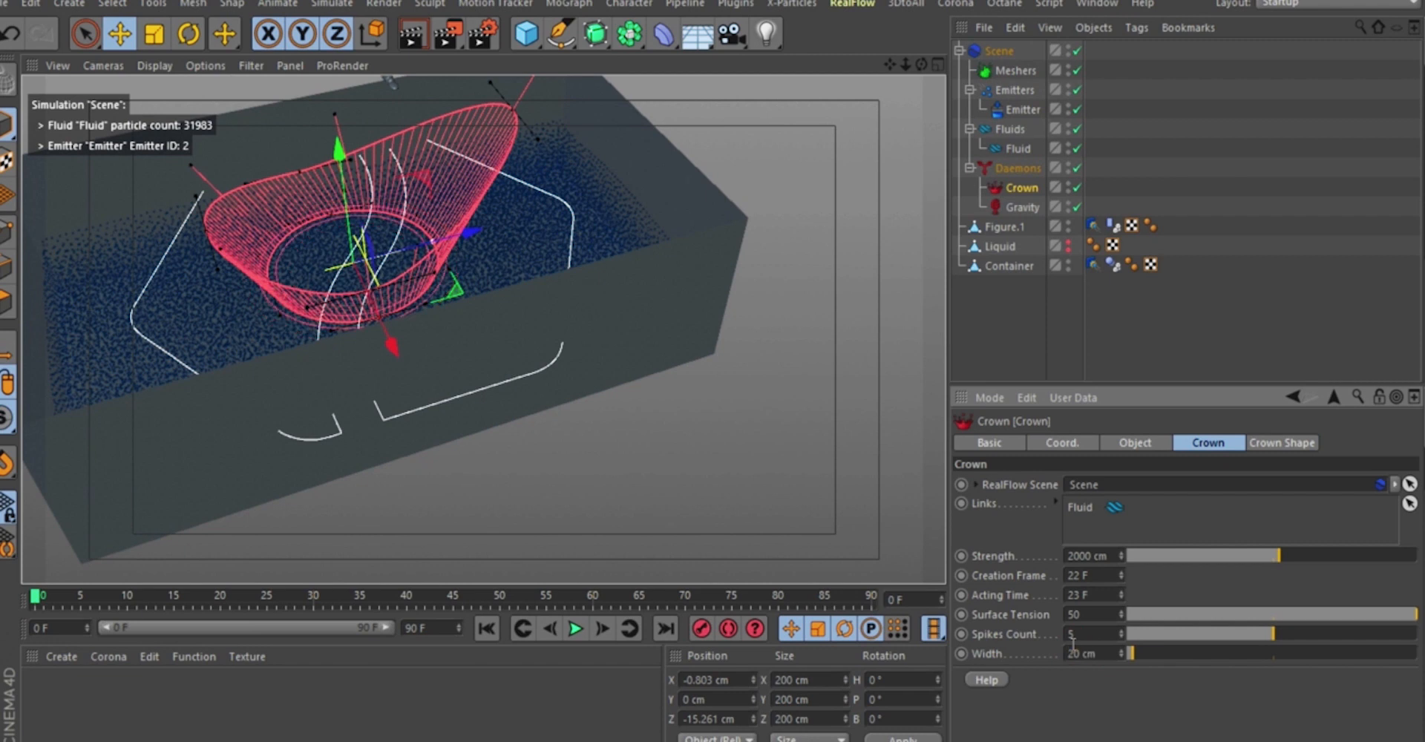
left_click_drag(421, 334, 475, 356, "alt")
left_click(573, 631)
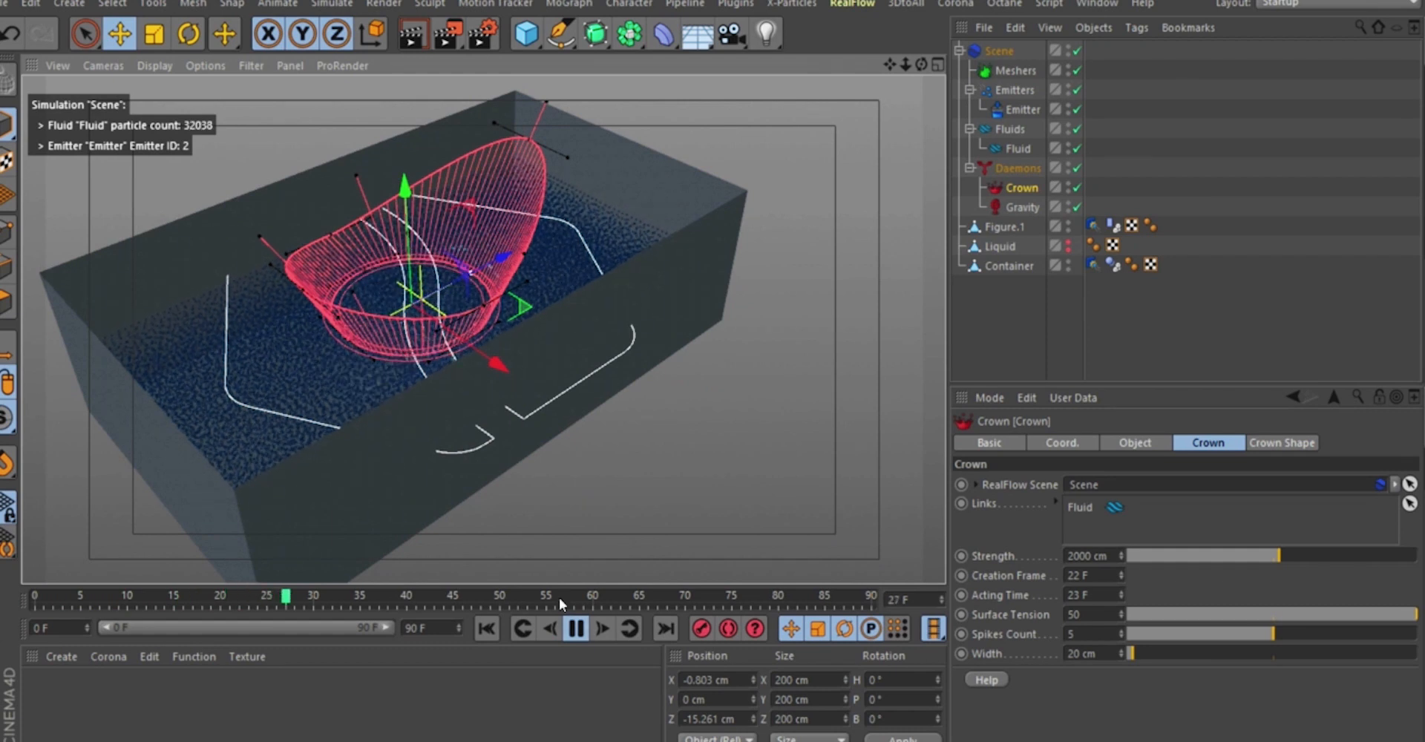
key("F8")
Set the Crown's Width first to 35 cm, finishing at 40 cm.
left_click_drag(504, 220, 366, 270, "alt")
scroll(357, 220, "up", 5)
left_click(1105, 658)
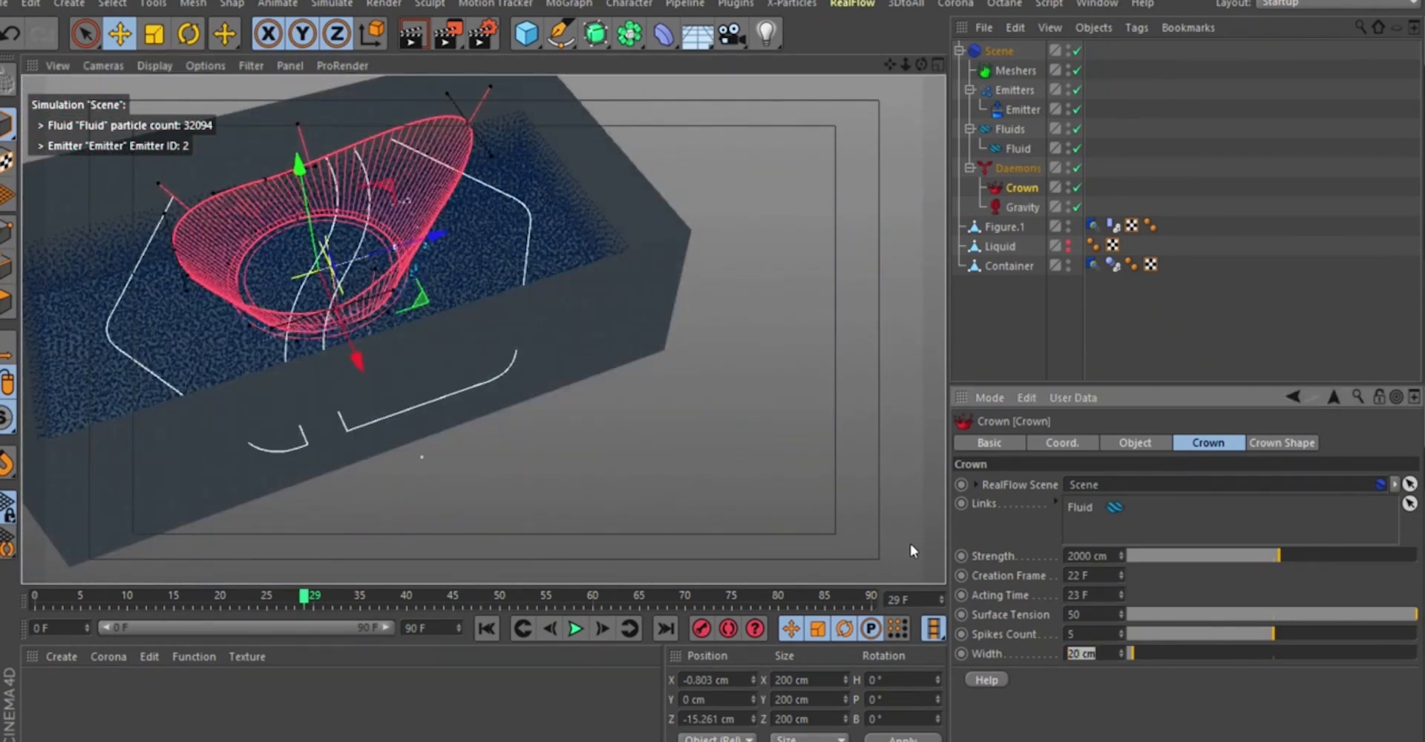
type("35")
key("Return")
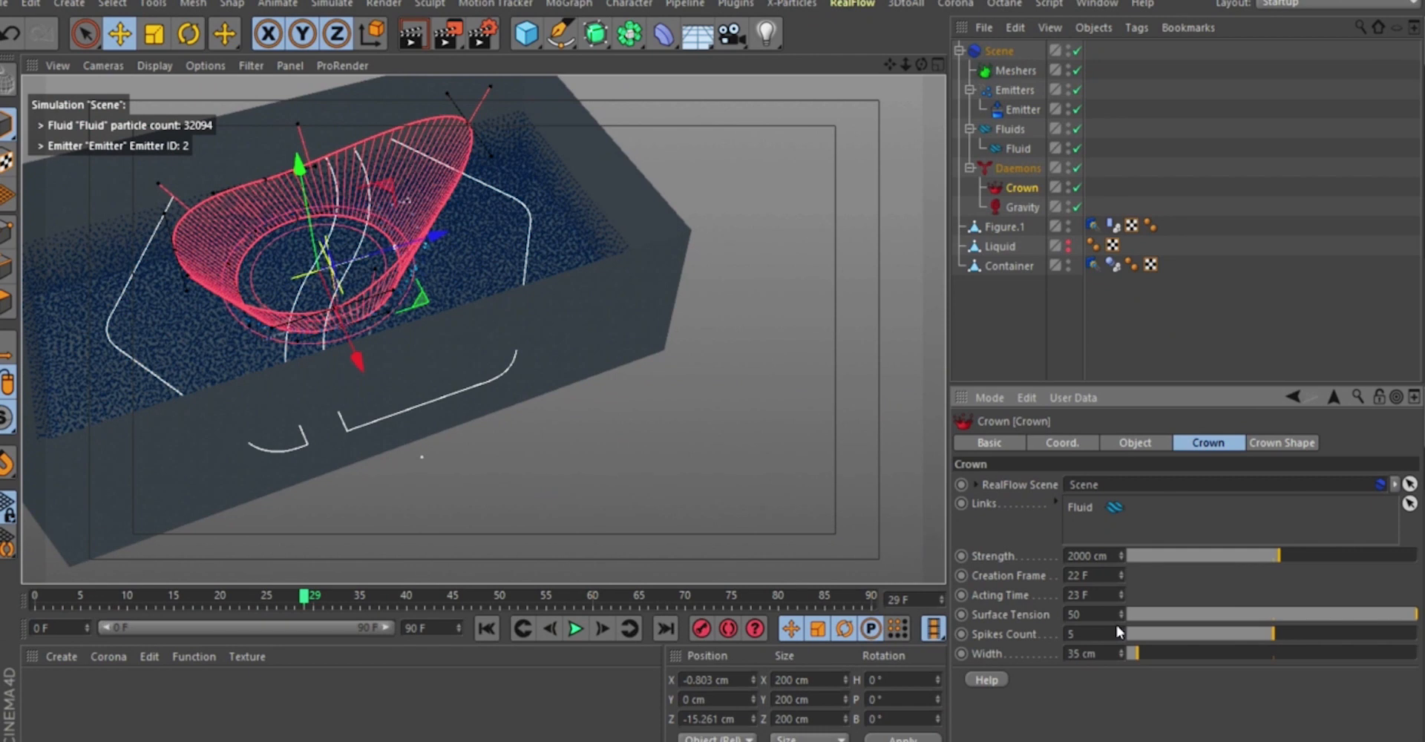
left_click(1097, 653)
type("40")
key("Return")
Replay the simulation from frame 0 to frame 41 and inspect the uneven splash from several angles.
left_click(487, 629)
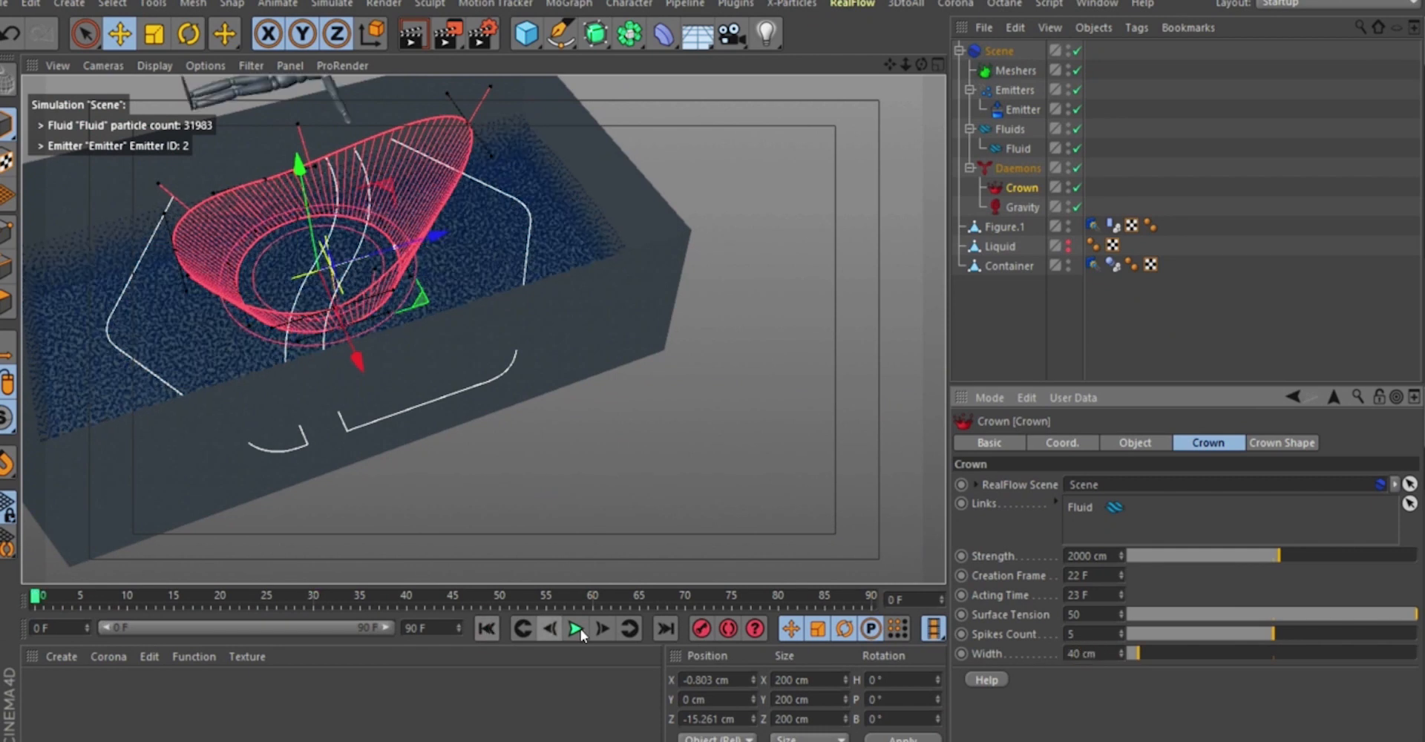
left_click(581, 631)
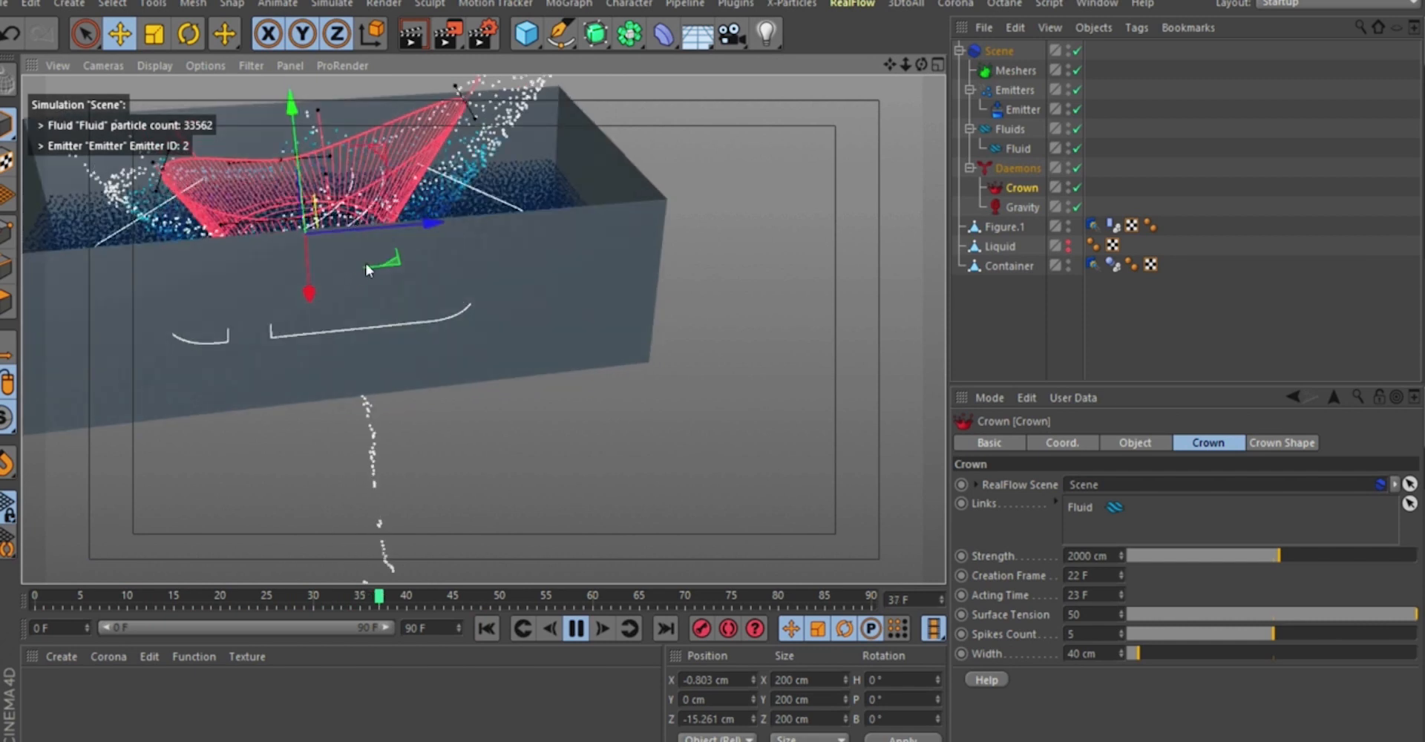
left_click(576, 628)
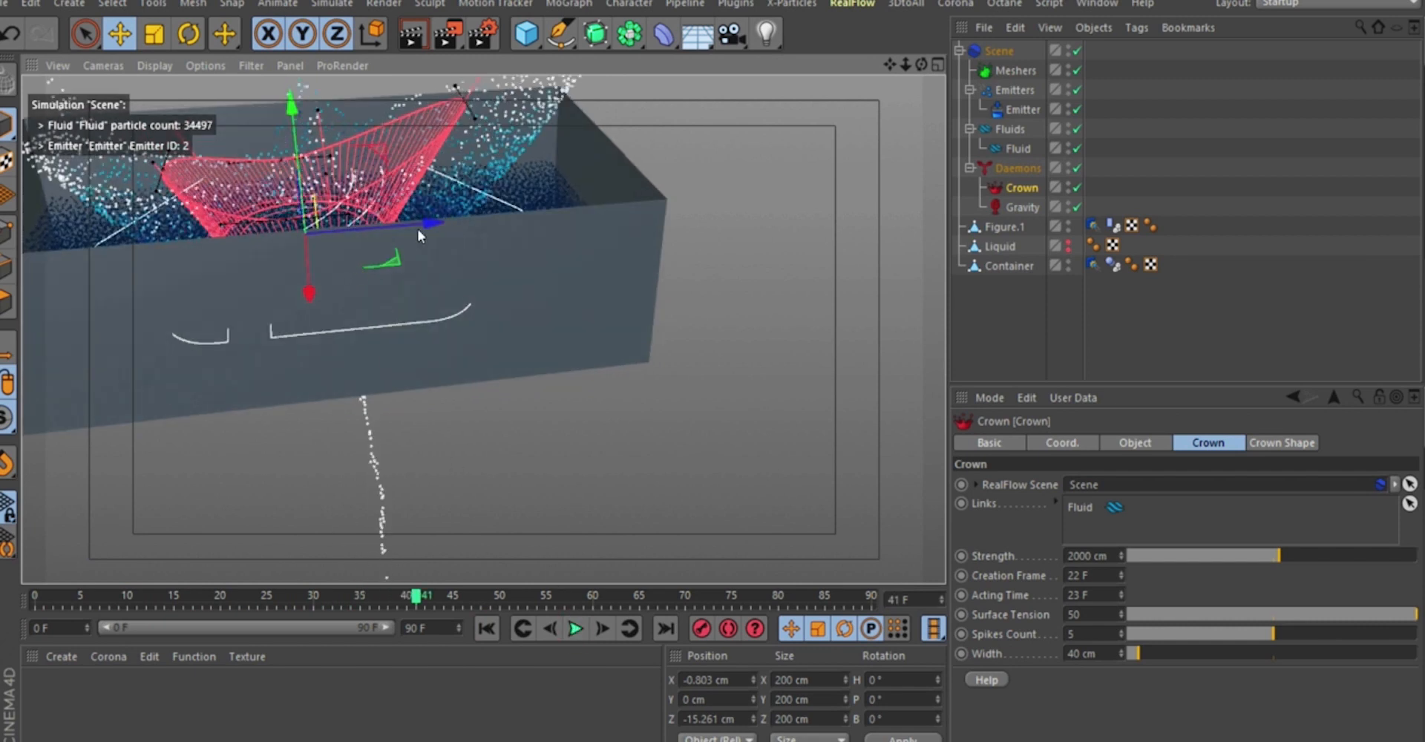
right_click_drag(417, 229, 385, 336, "alt")
left_click_drag(384, 337, 378, 148, "alt")
scroll(386, 123, "up", 3)
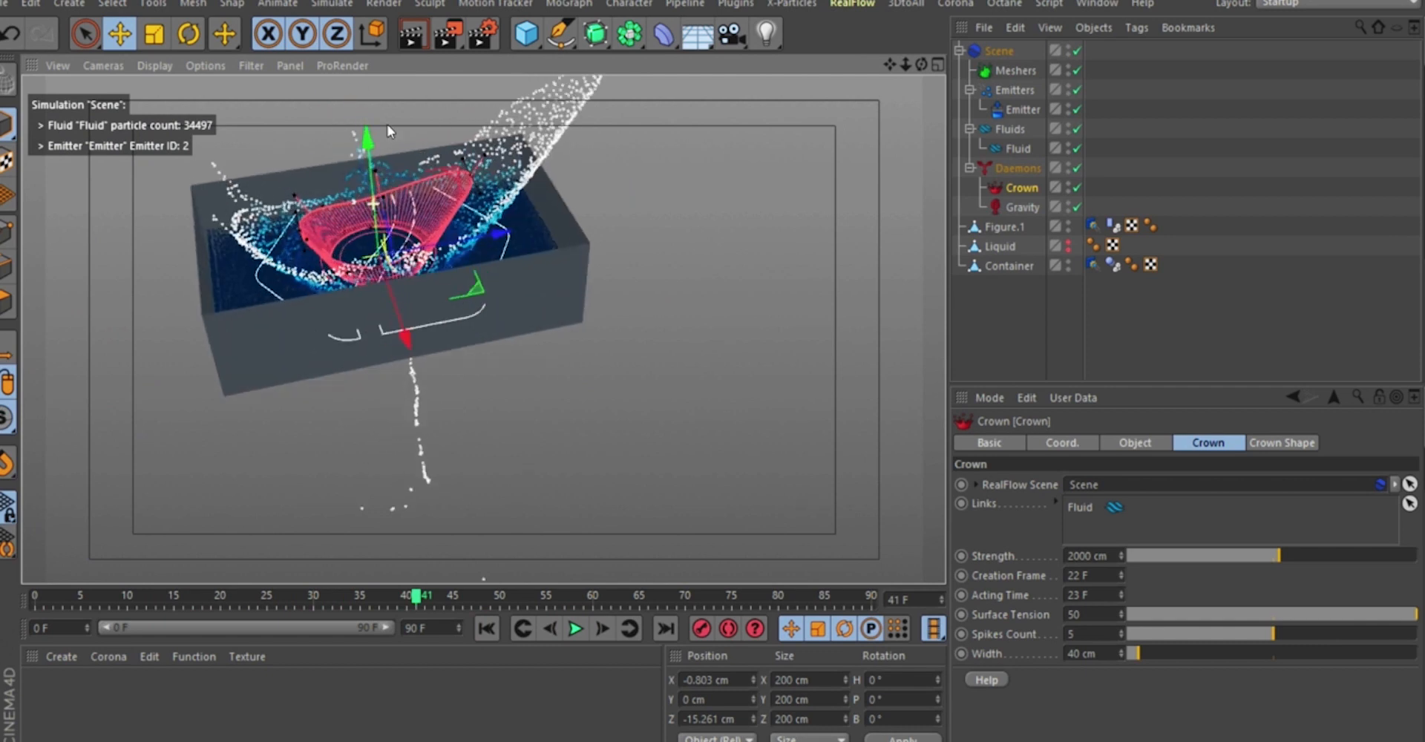
right_click_drag(388, 125, 385, 347, "alt")
mouse_move(385, 297)
right_mouse_down("alt")
mouse_move(386, 327)
mouse_move(386, 273)
right_mouse_up("alt")
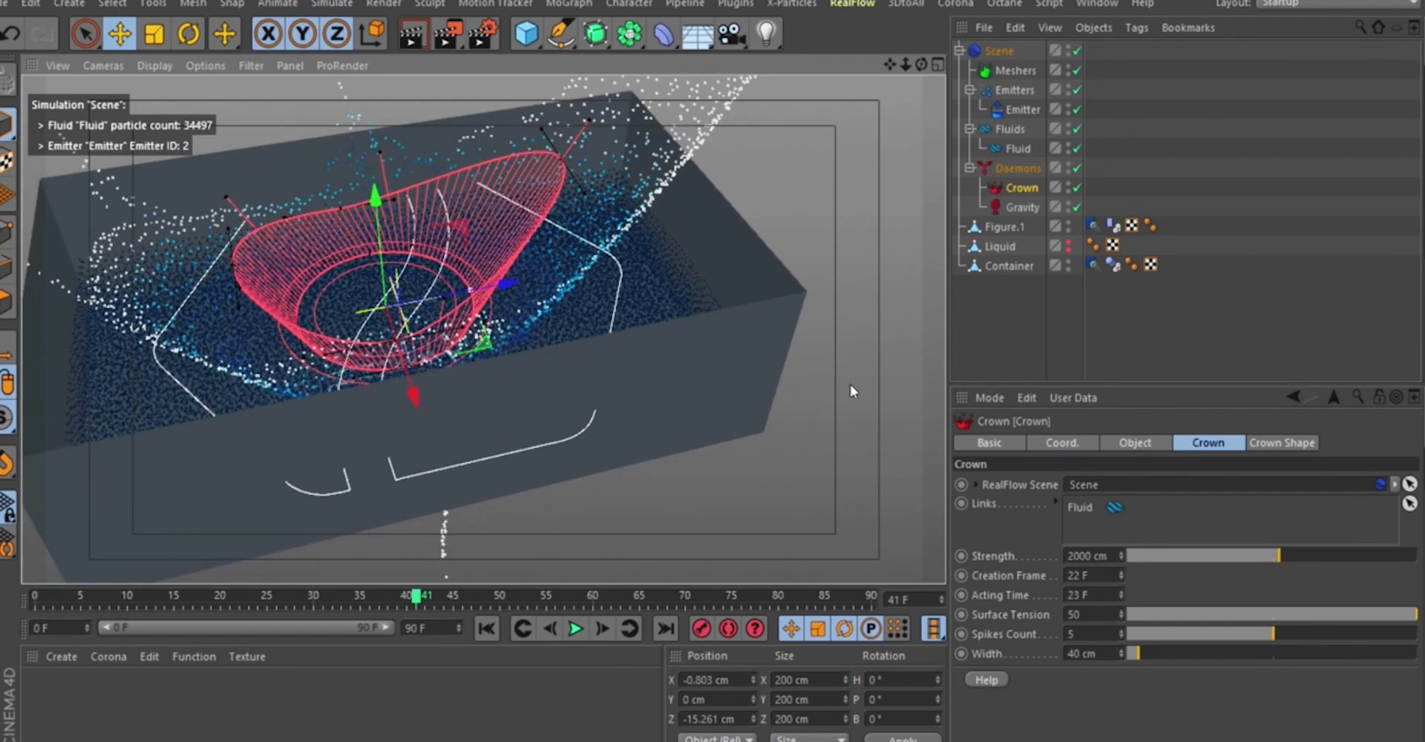
Return to frame 0 and resize the Crown object to 100 cm width, 150 cm height and 100 cm depth.
left_click(1148, 438)
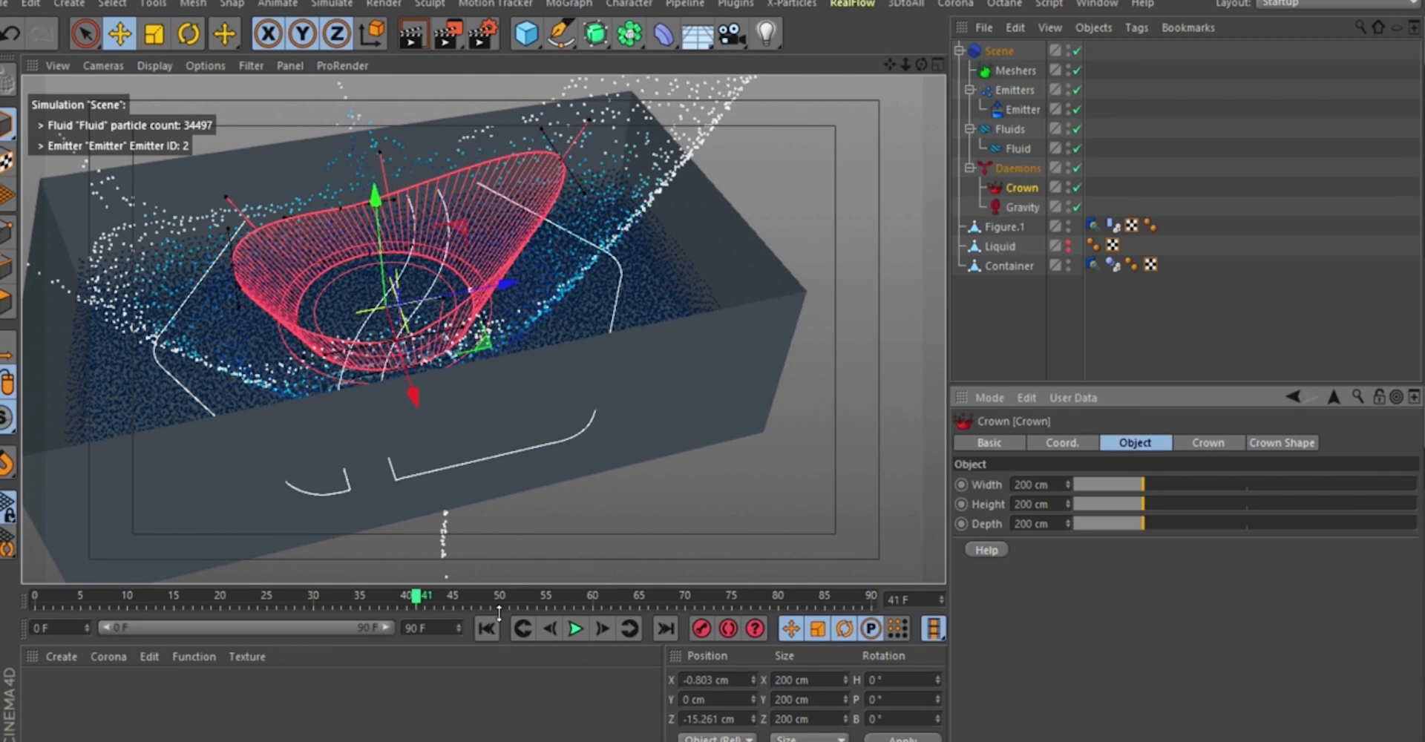
left_click(479, 629)
double_click(1032, 484)
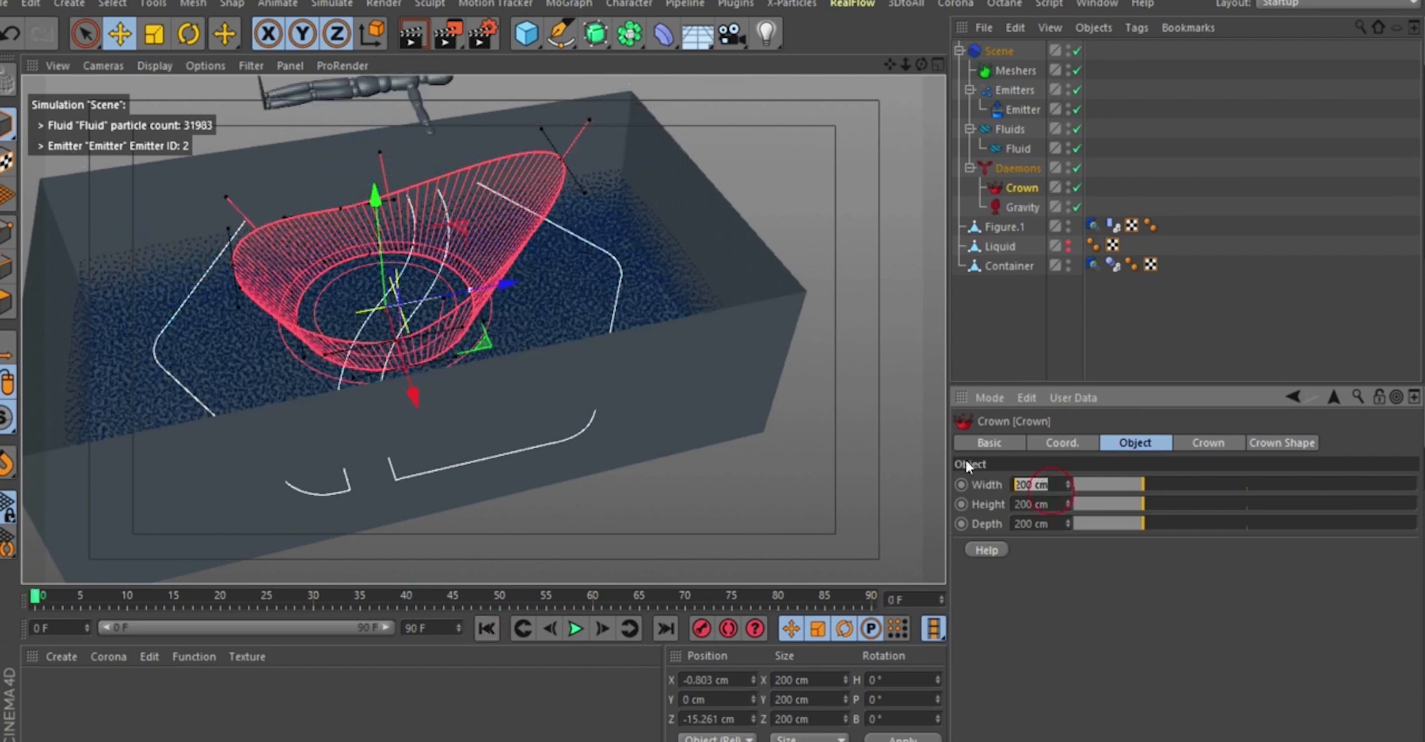
type("100")
key("Return")
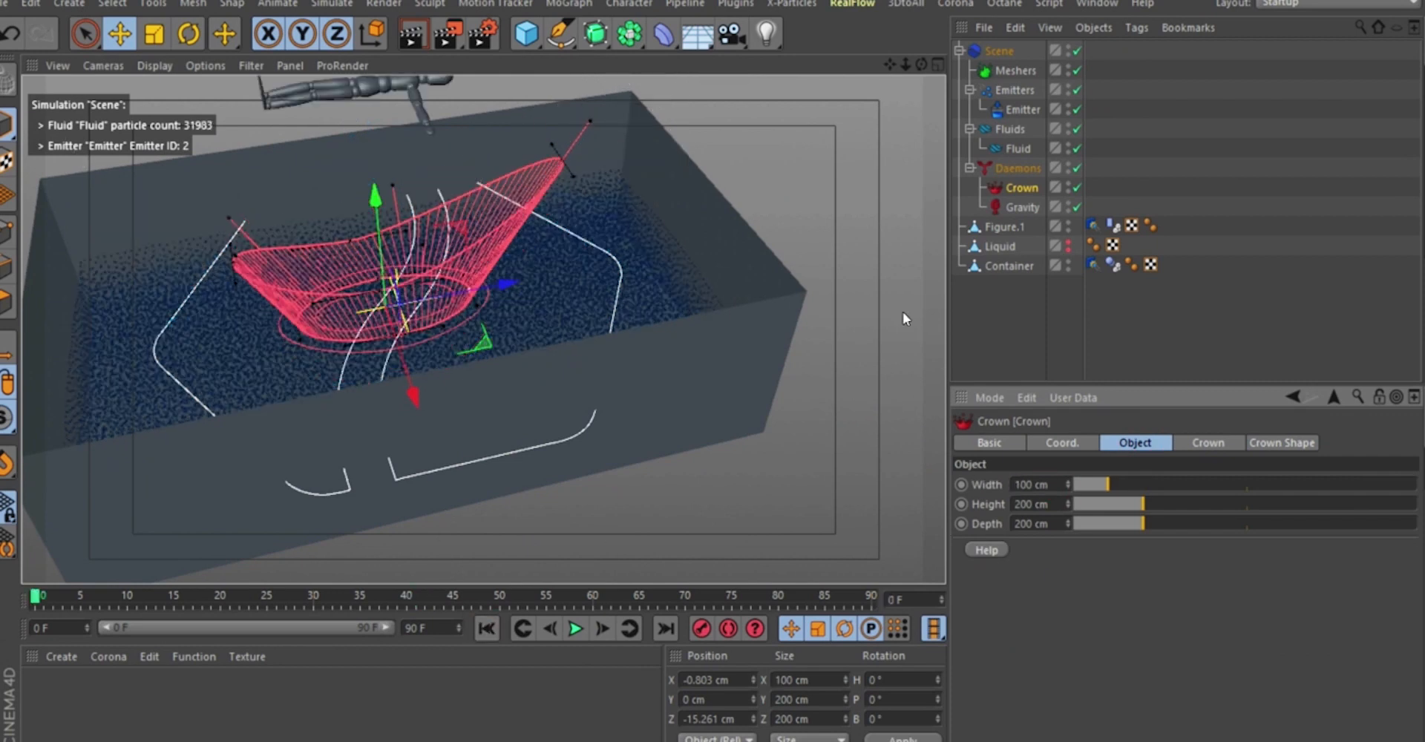
key("Tab")
key("Tab")
type("10")
key("Return")
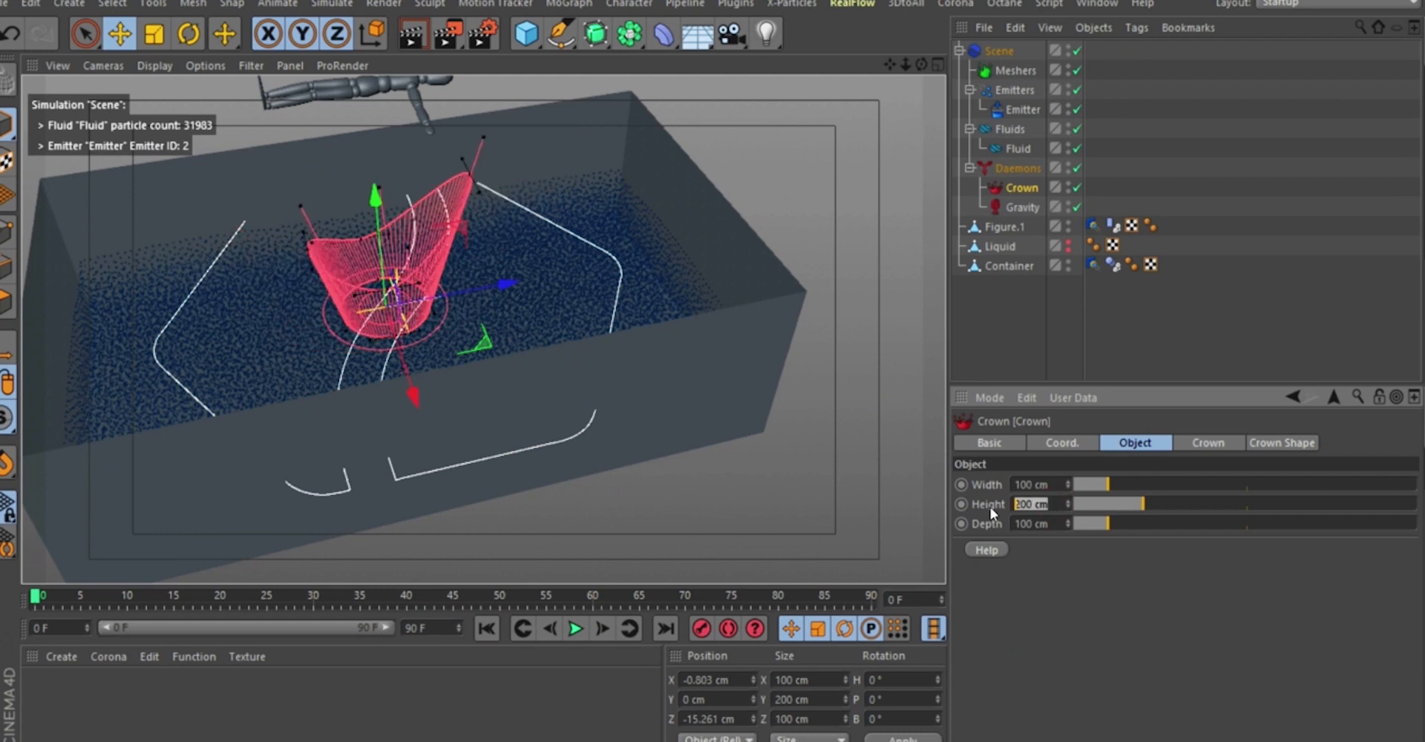
type("150")
key("Return")
Disable editing of the Crown's shape and, from the top view, move the Crown along Z to about -23.3 cm beneath the figure.
left_click_drag(317, 246, 380, 340, "alt")
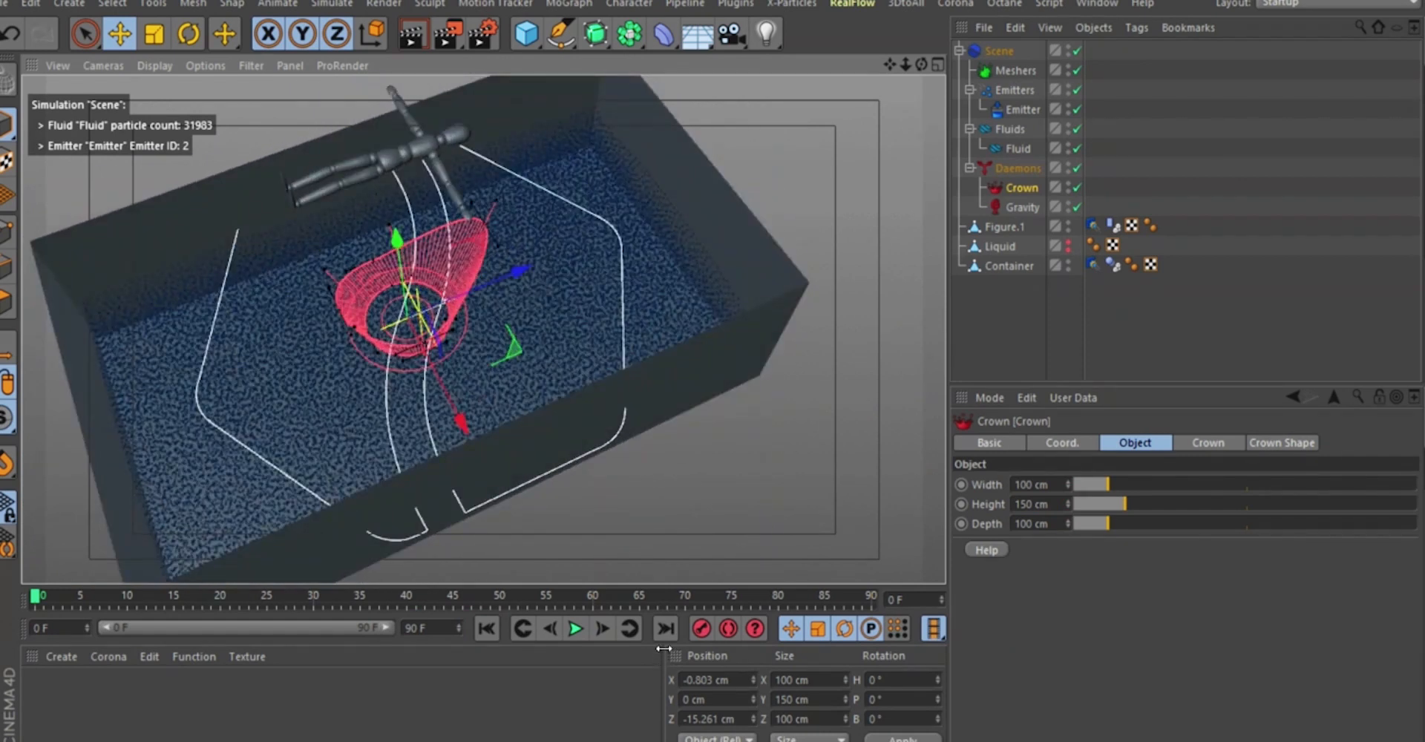
key("F2")
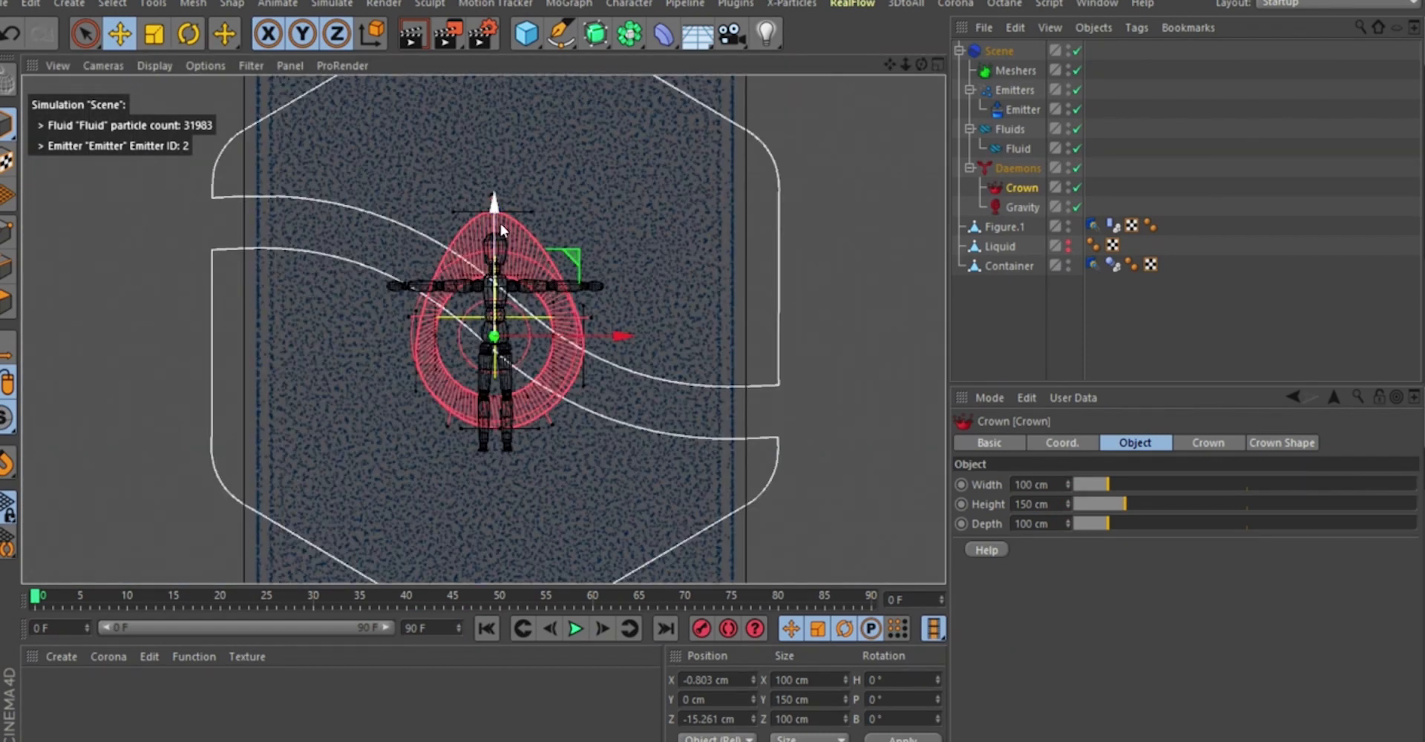
left_click_drag(497, 221, 496, 230)
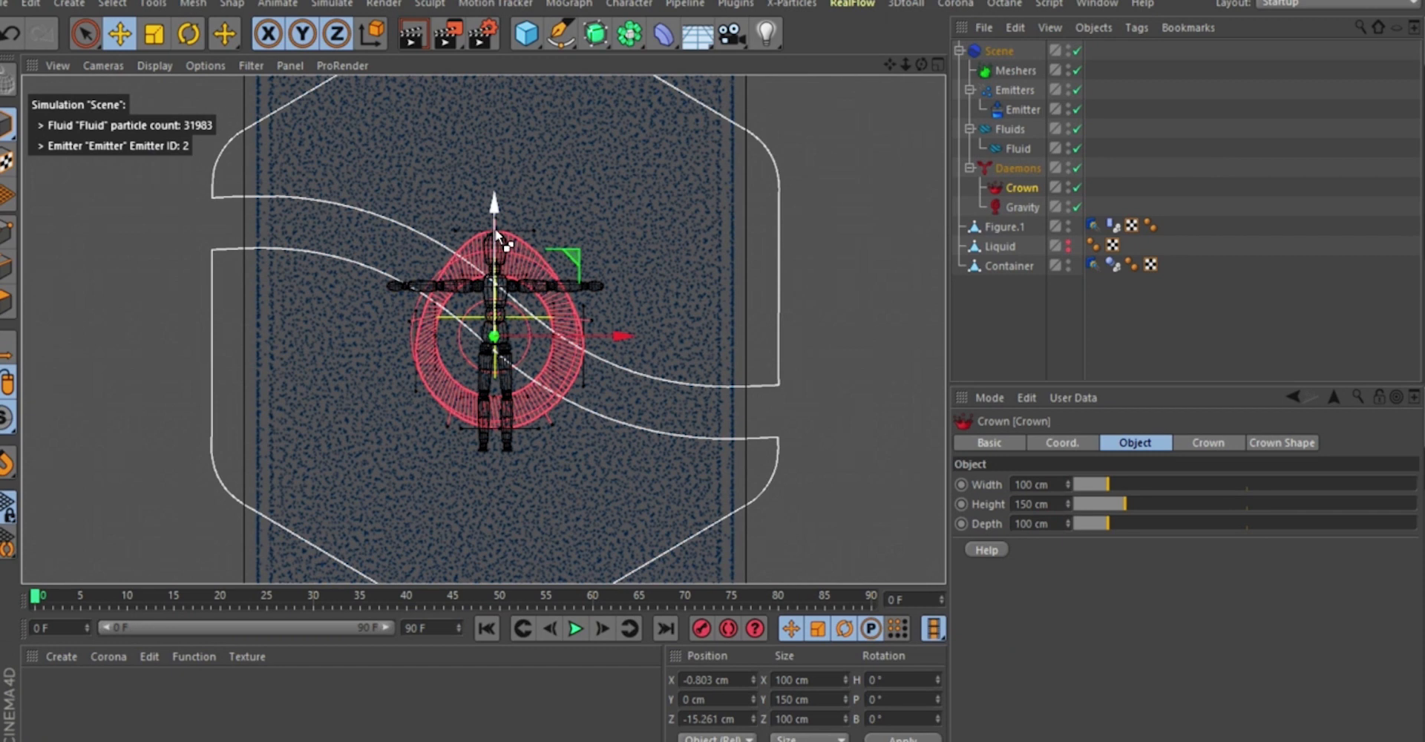
key("ctrl+z")
left_click(1271, 444)
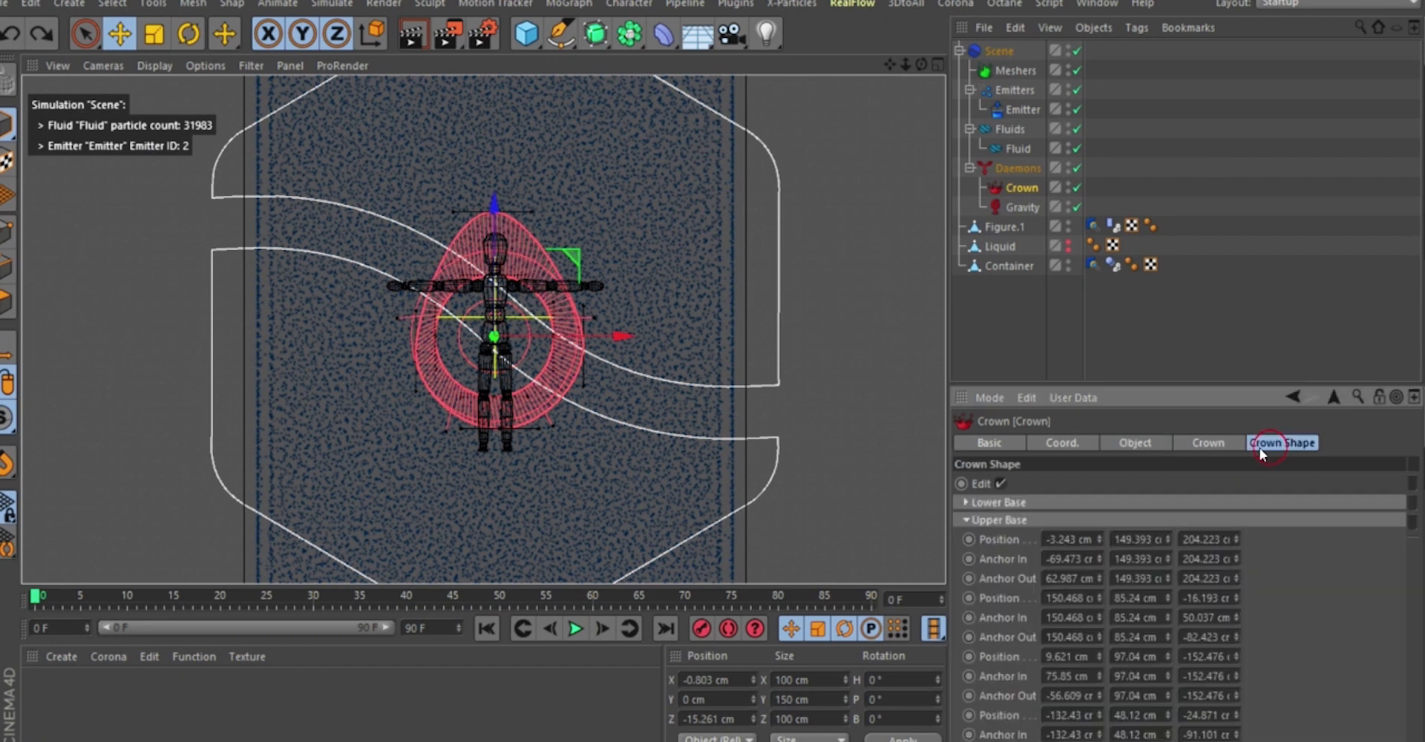
left_click(1000, 483)
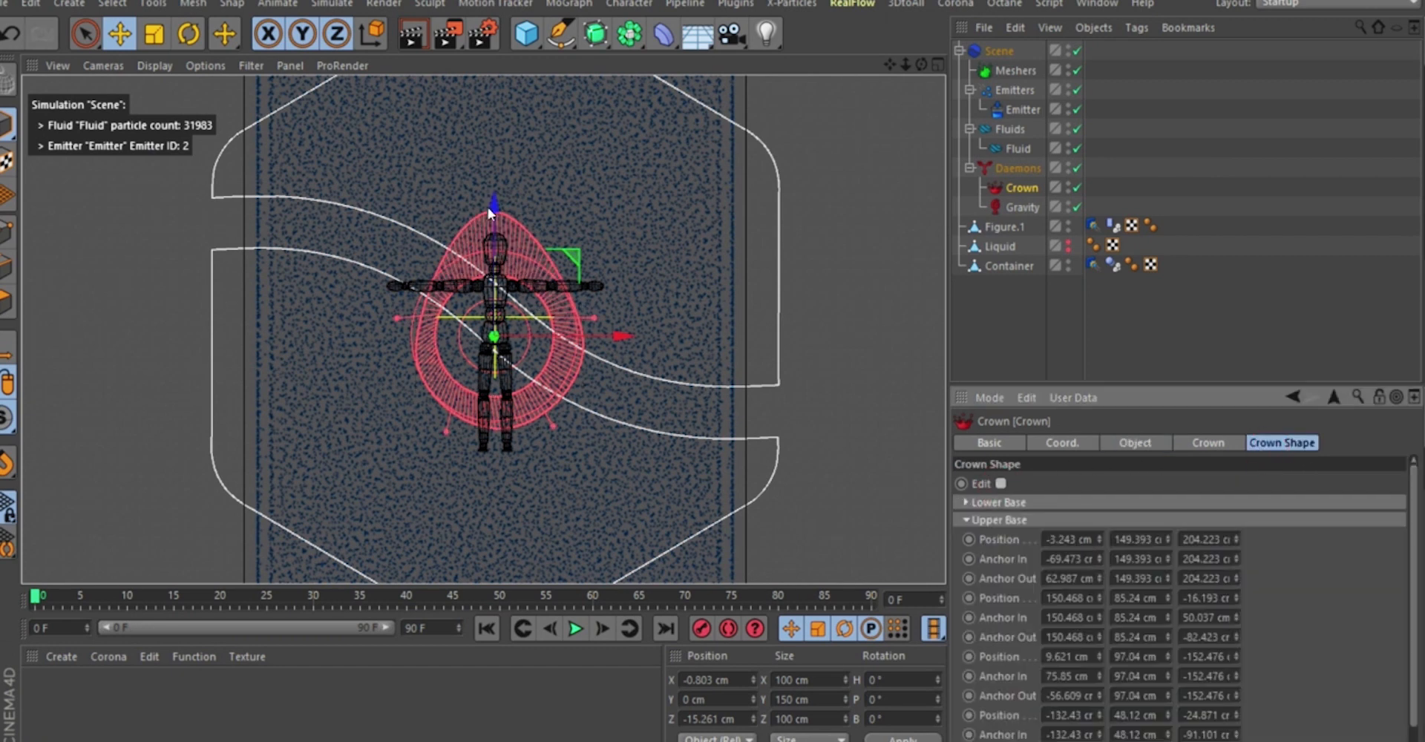
left_click_drag(489, 213, 493, 220)
key("F1")
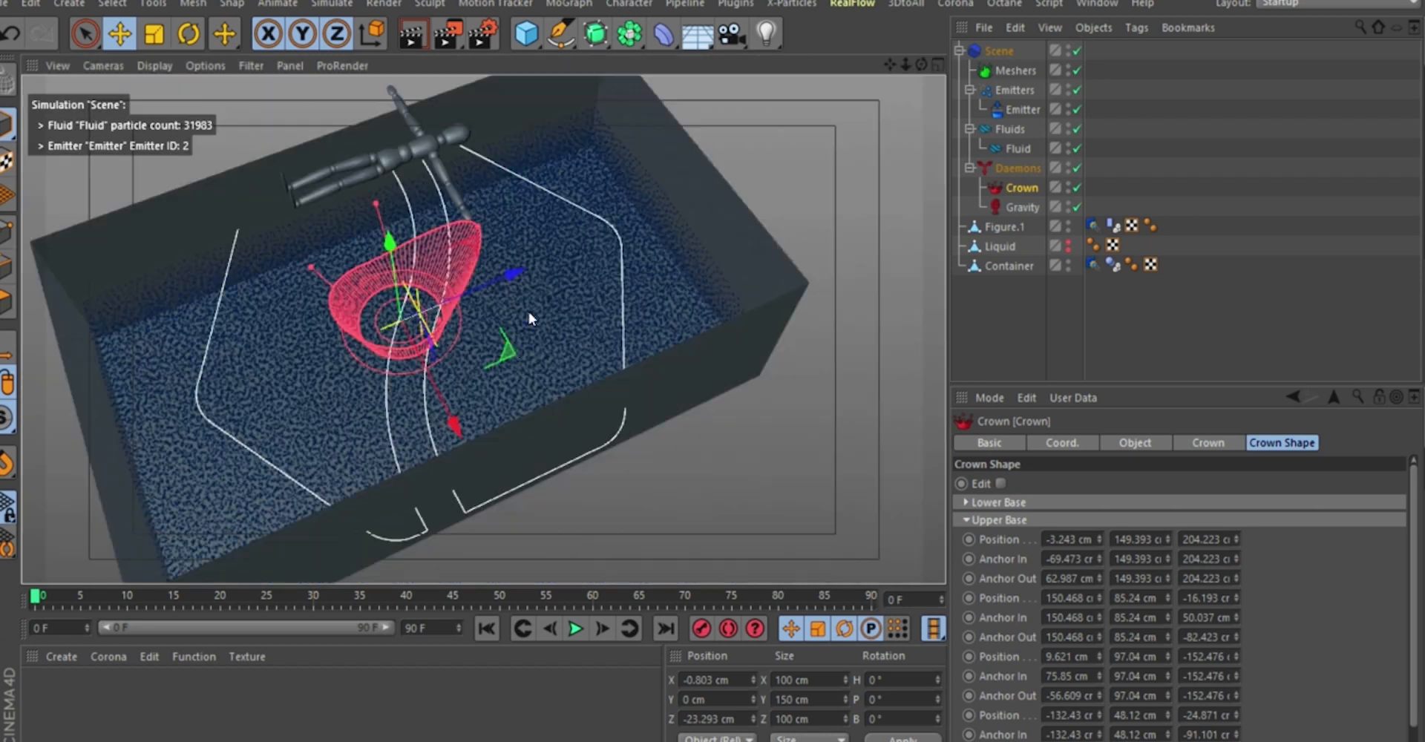
Play the simulation to frame 46, inspect the splash around the repositioned Crown from several angles, and return to frame 0.
left_click(585, 632)
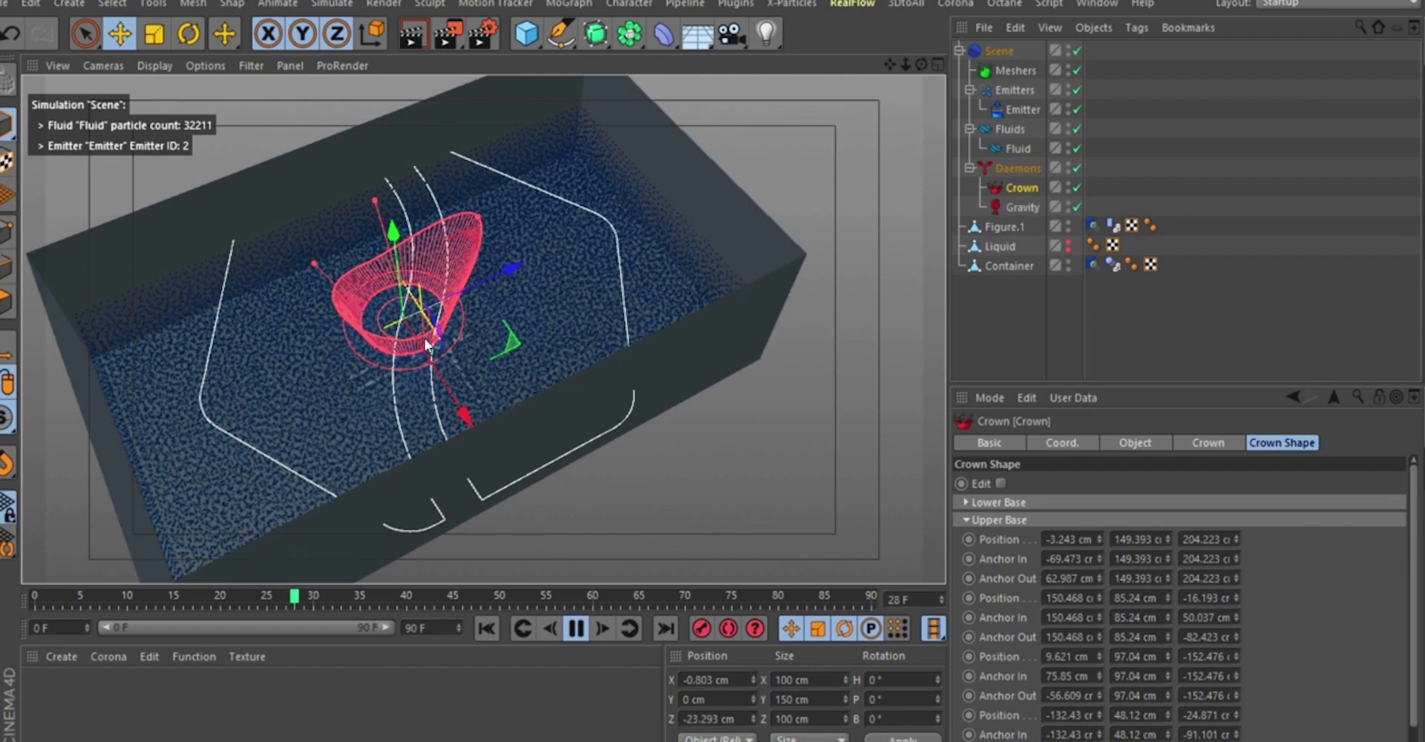
mouse_move(403, 262)
left_mouse_down("alt")
mouse_move(358, 260)
mouse_move(401, 276)
left_mouse_up("alt")
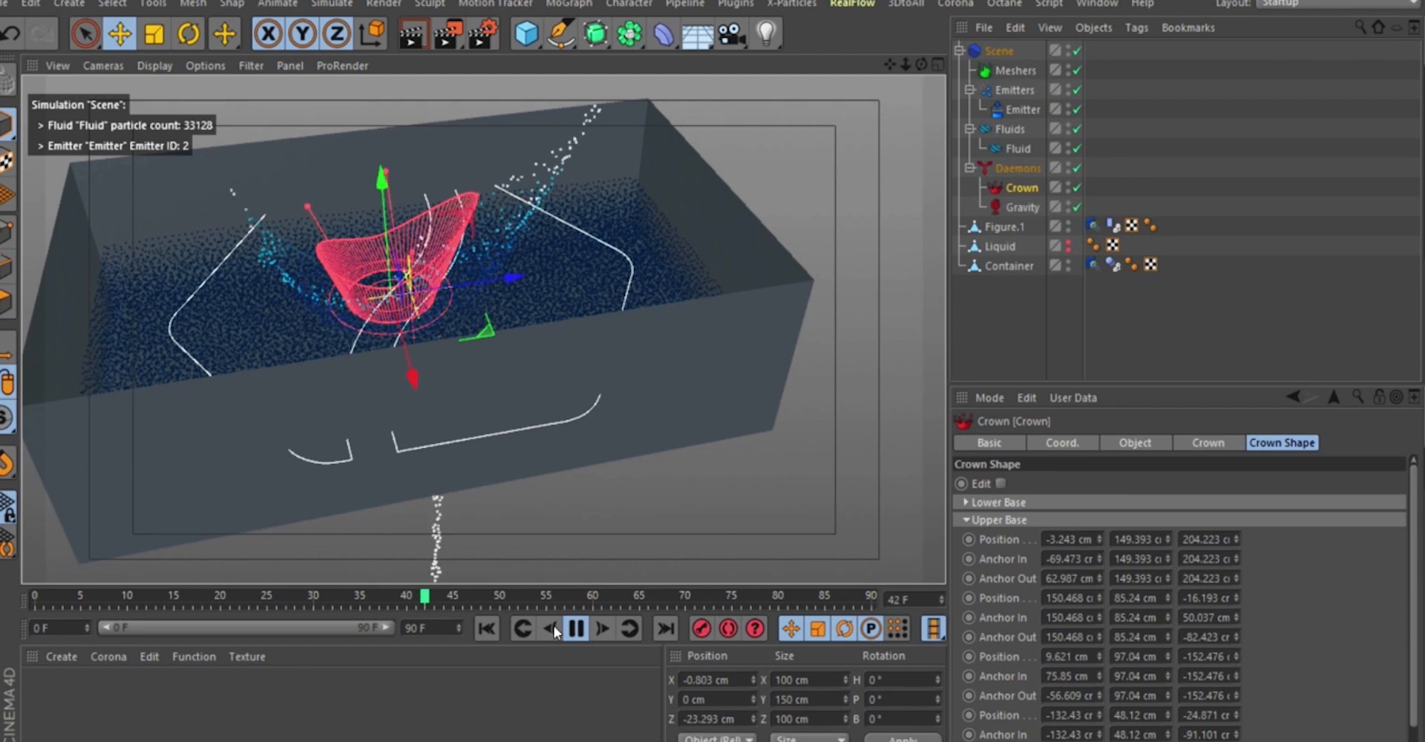
left_click(577, 628)
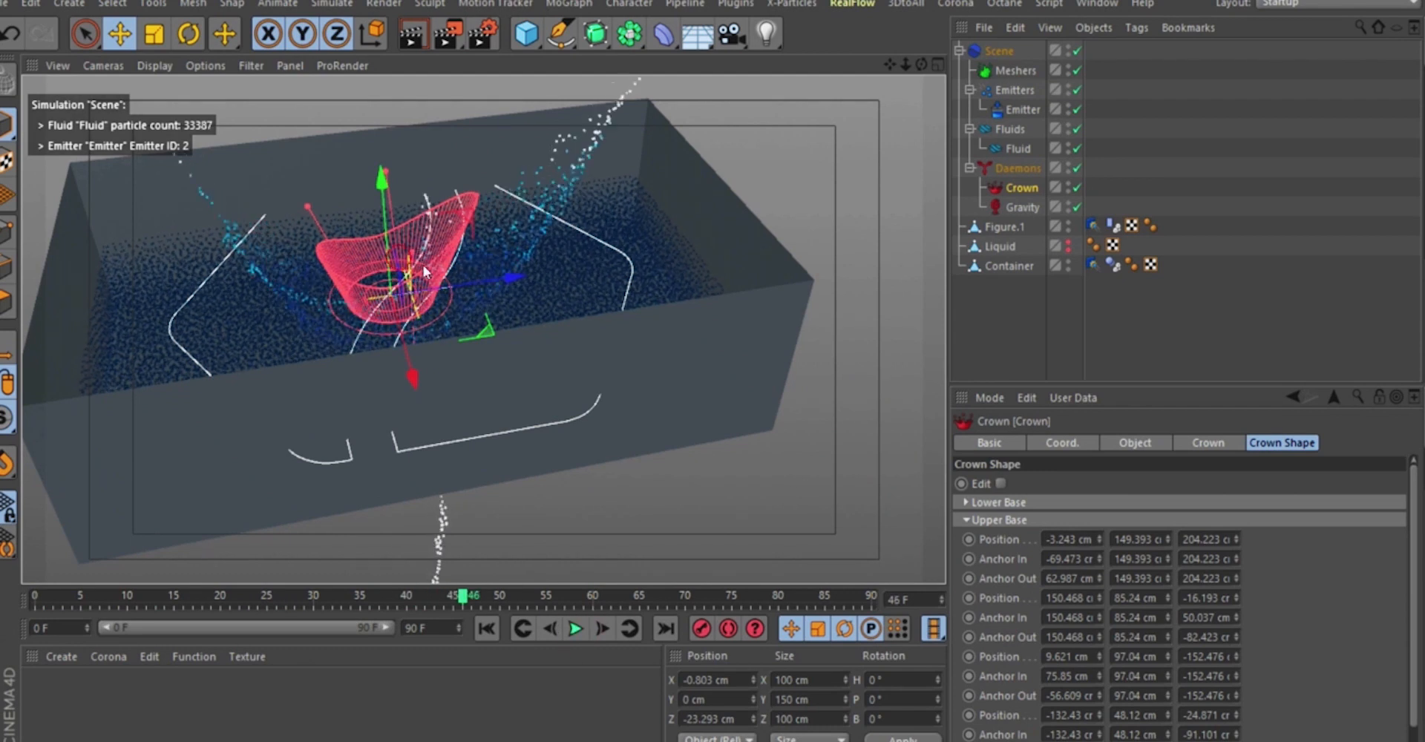
left_click_drag(455, 363, 475, 297, "alt")
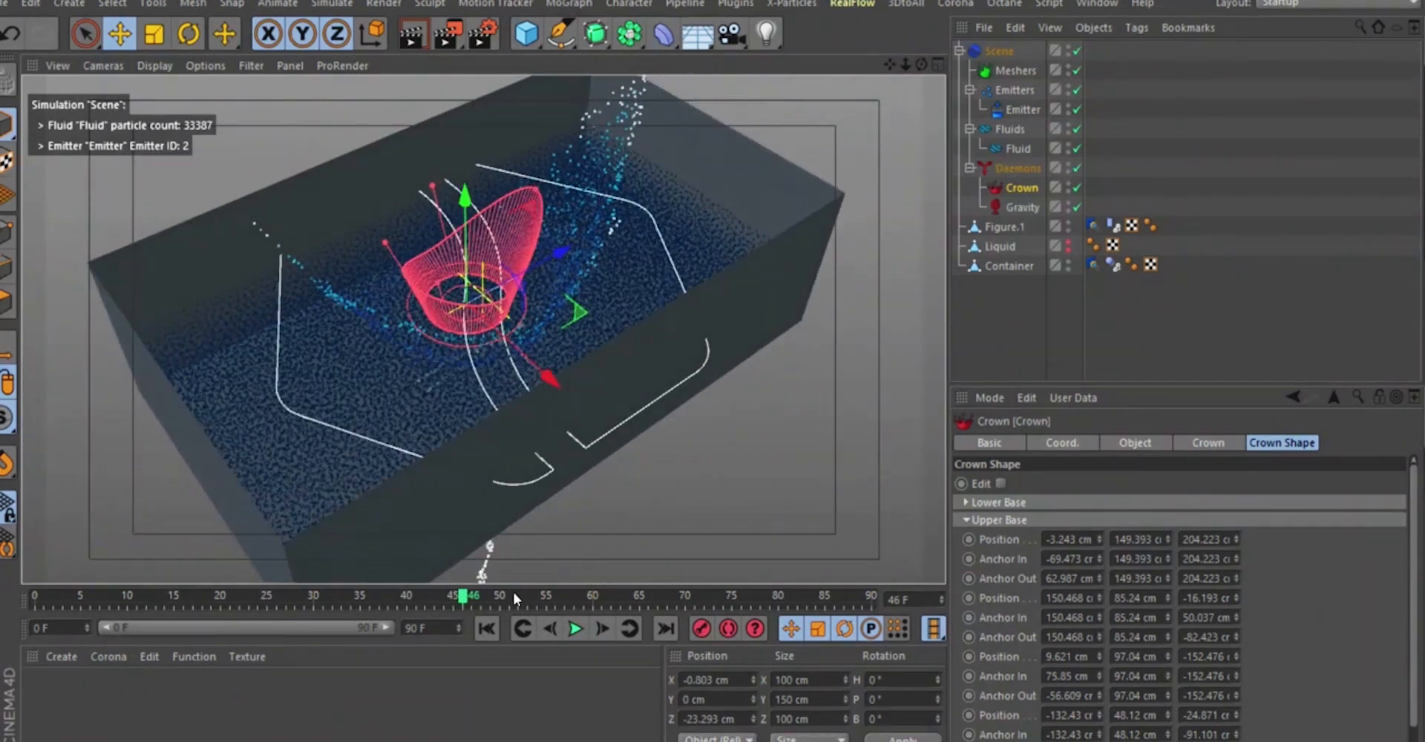
left_click(485, 629)
Set the Crown's Creation Frame to 19 F and its Acting Time to 20 F.
left_click(1199, 444)
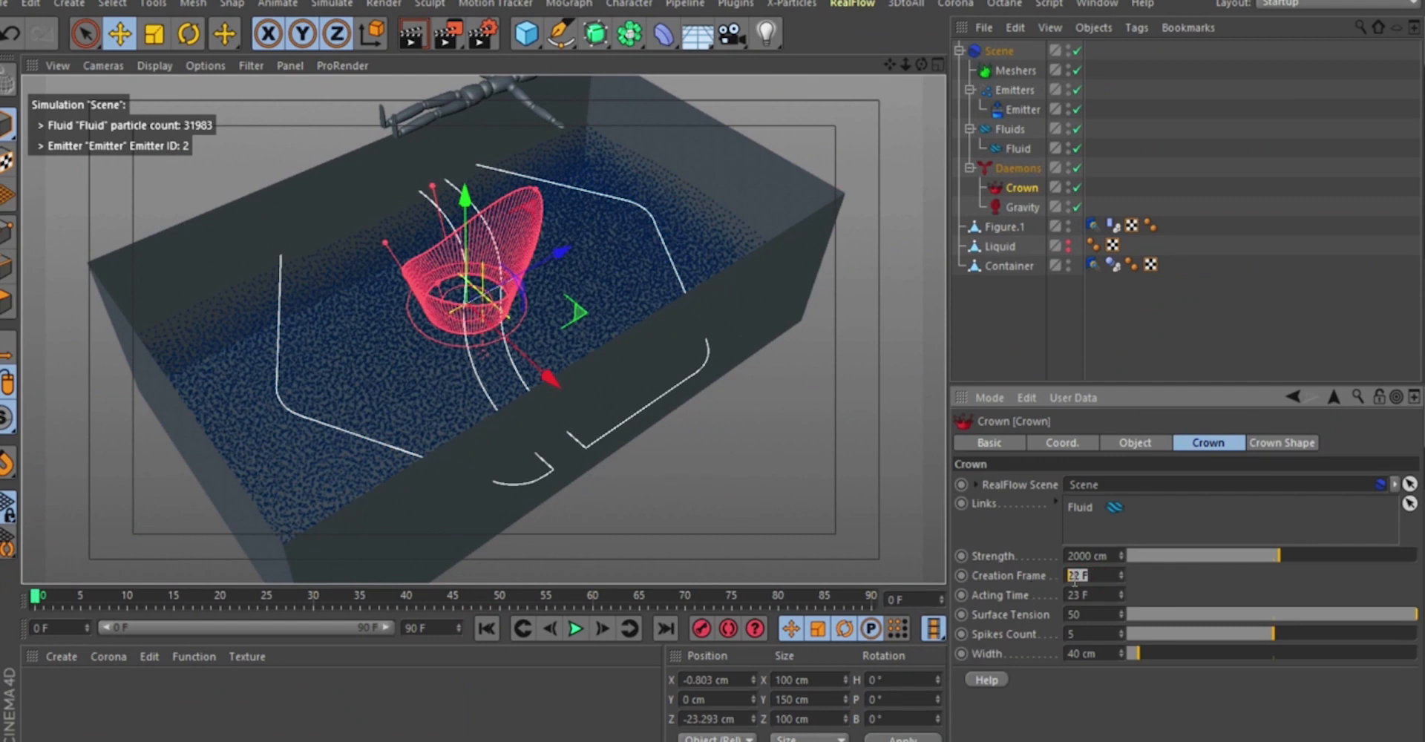
type("19")
key("Tab")
type("20")
left_click_drag(359, 322, 759, 496, "alt")
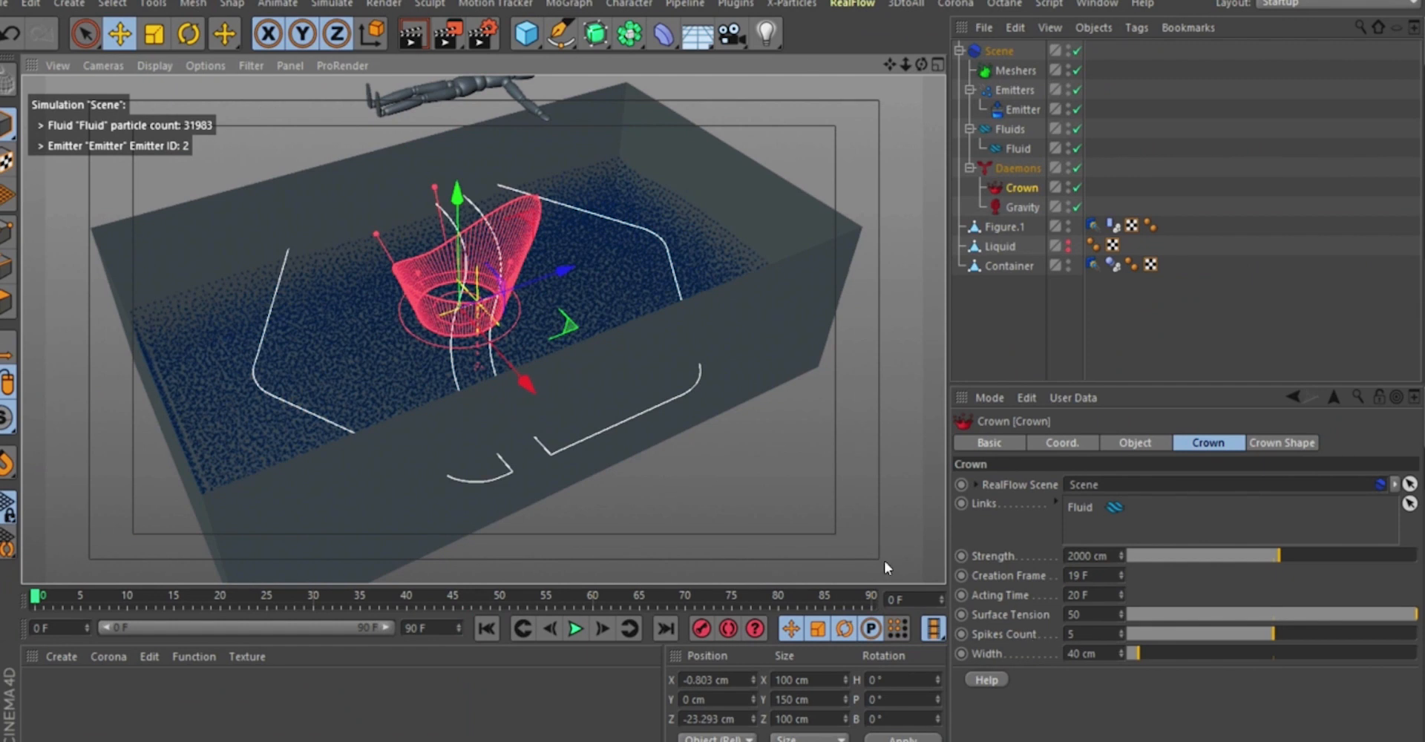
Examine the Crown's rim from several sides and set its Spikes Count to 7.
scroll(495, 252, "up", 5)
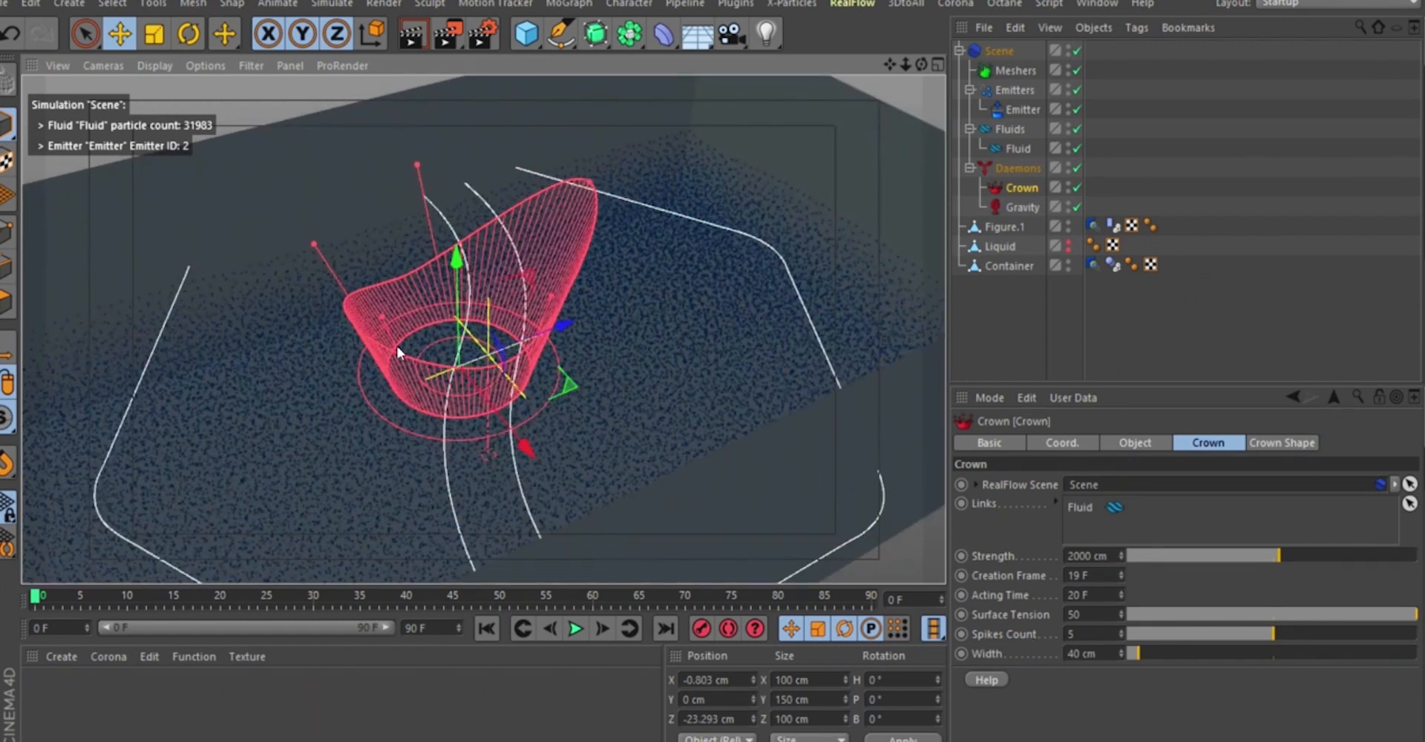
left_click_drag(536, 234, 525, 202, "alt")
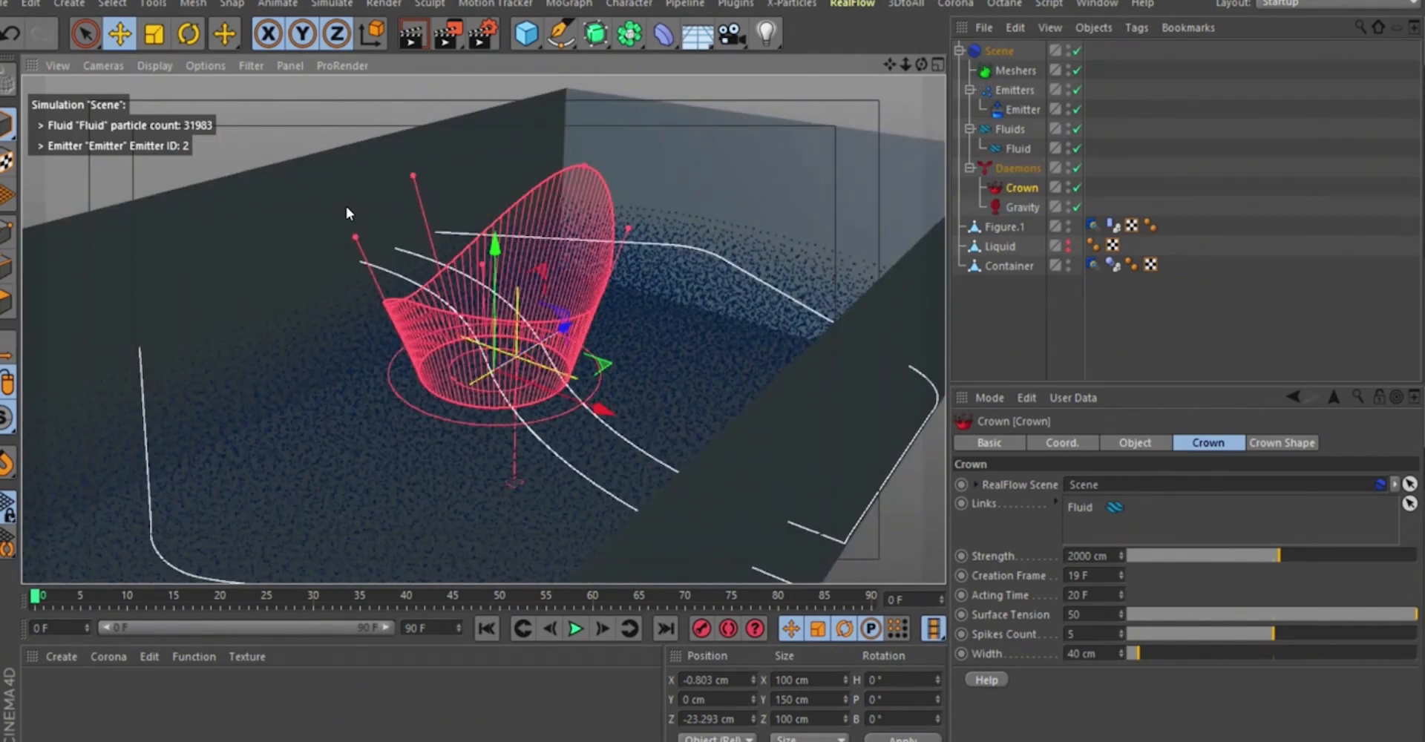
left_click_drag(346, 209, 642, 235, "alt")
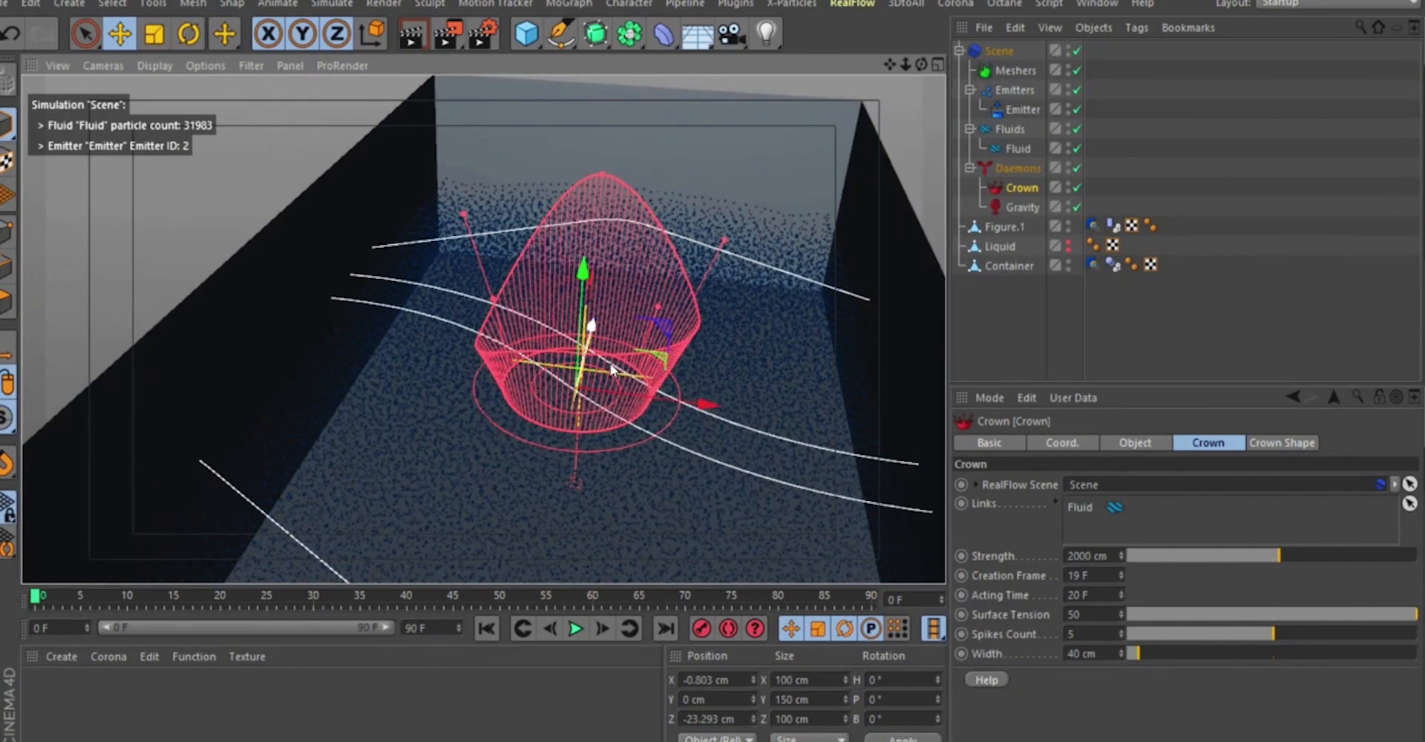
left_click_drag(612, 369, 860, 283, "alt")
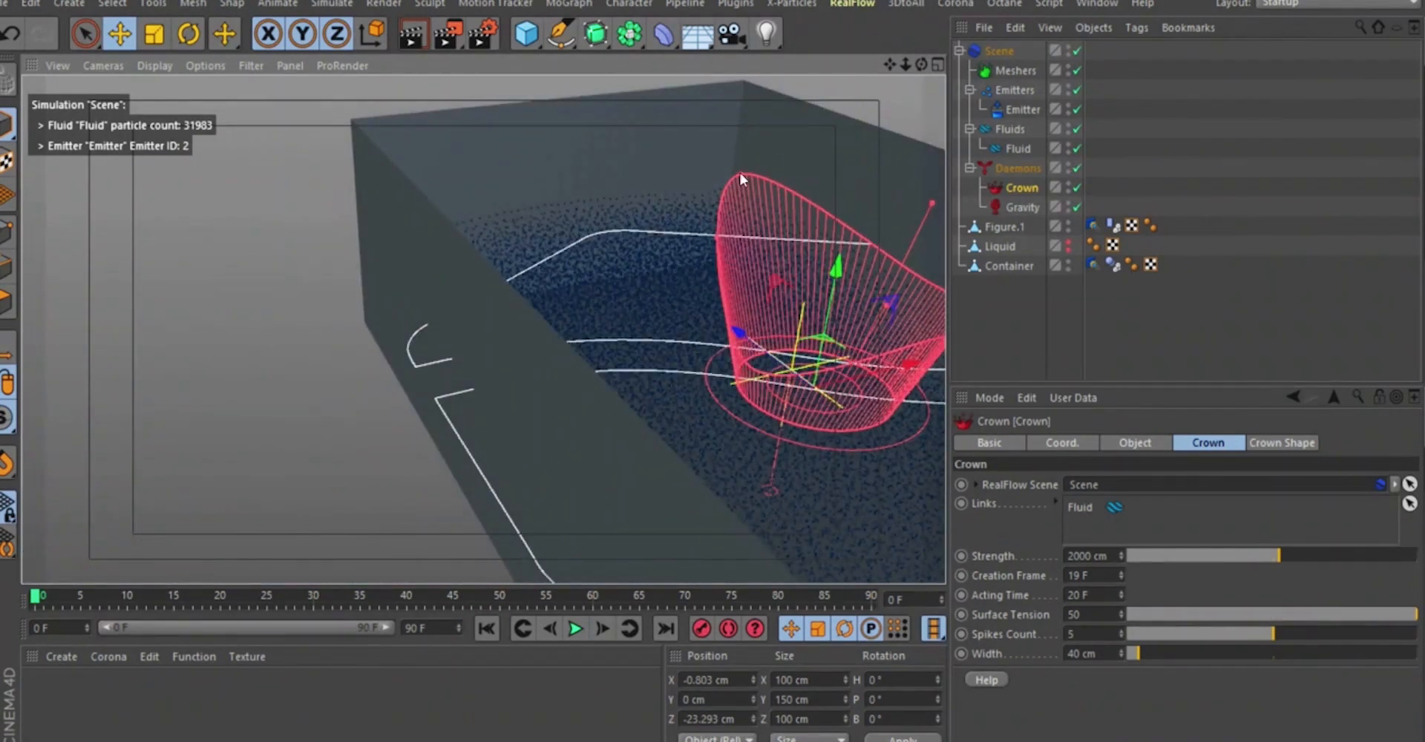
left_click_drag(740, 172, 474, 248, "alt")
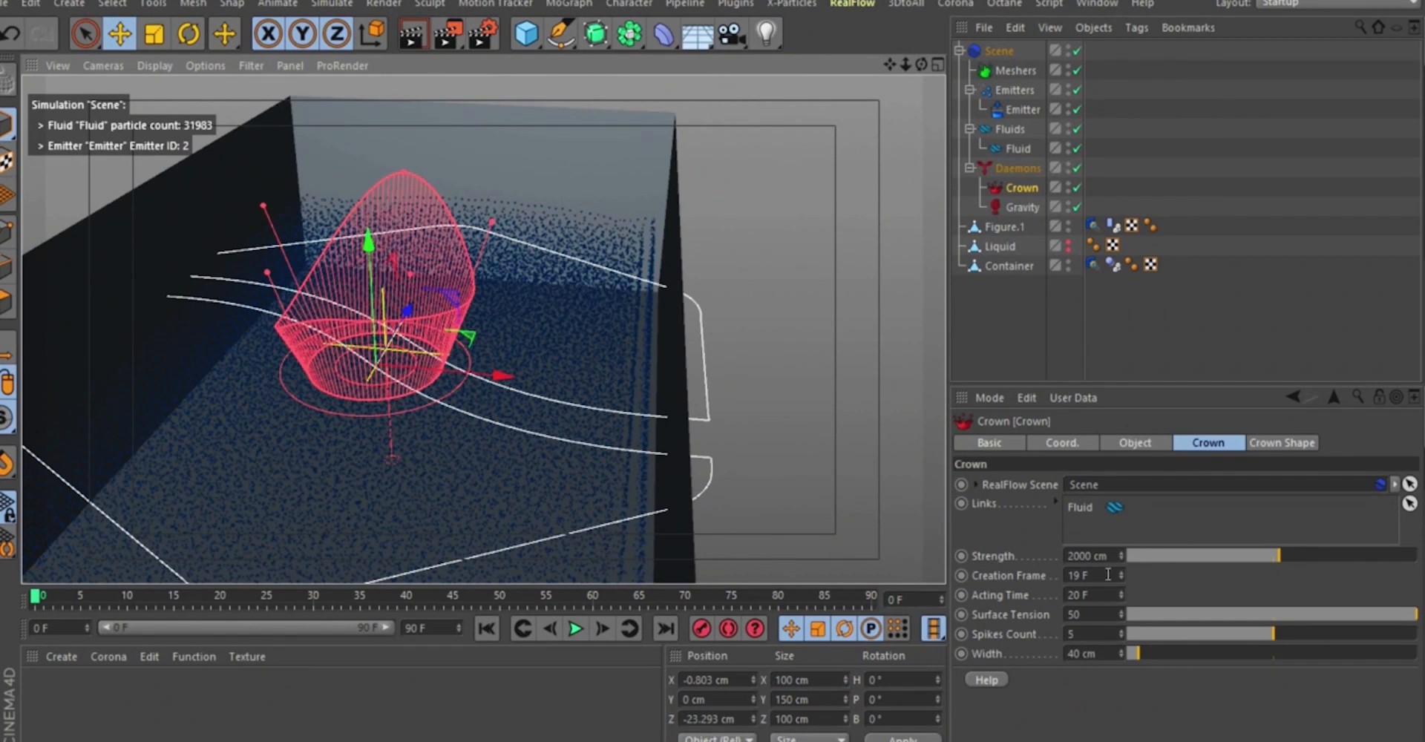
double_click(1121, 631)
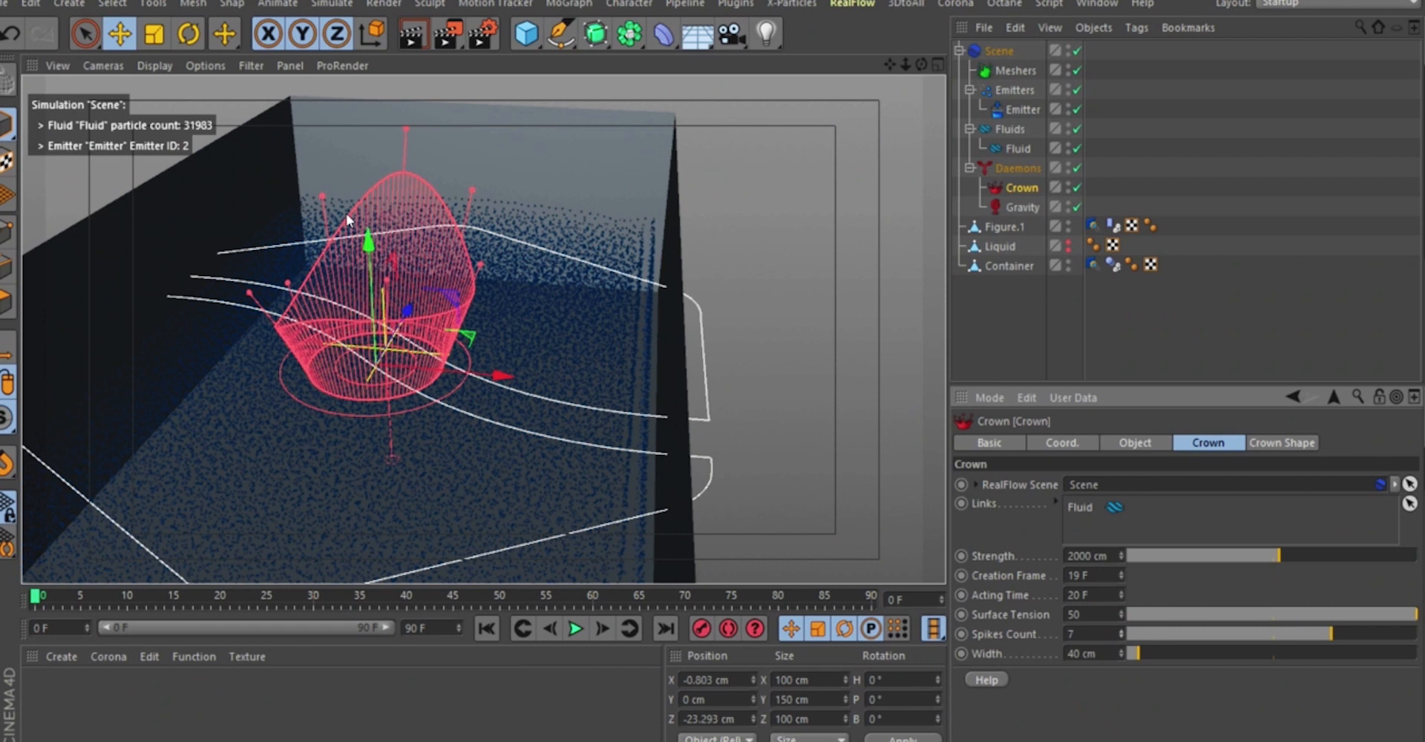
left_click(1124, 635)
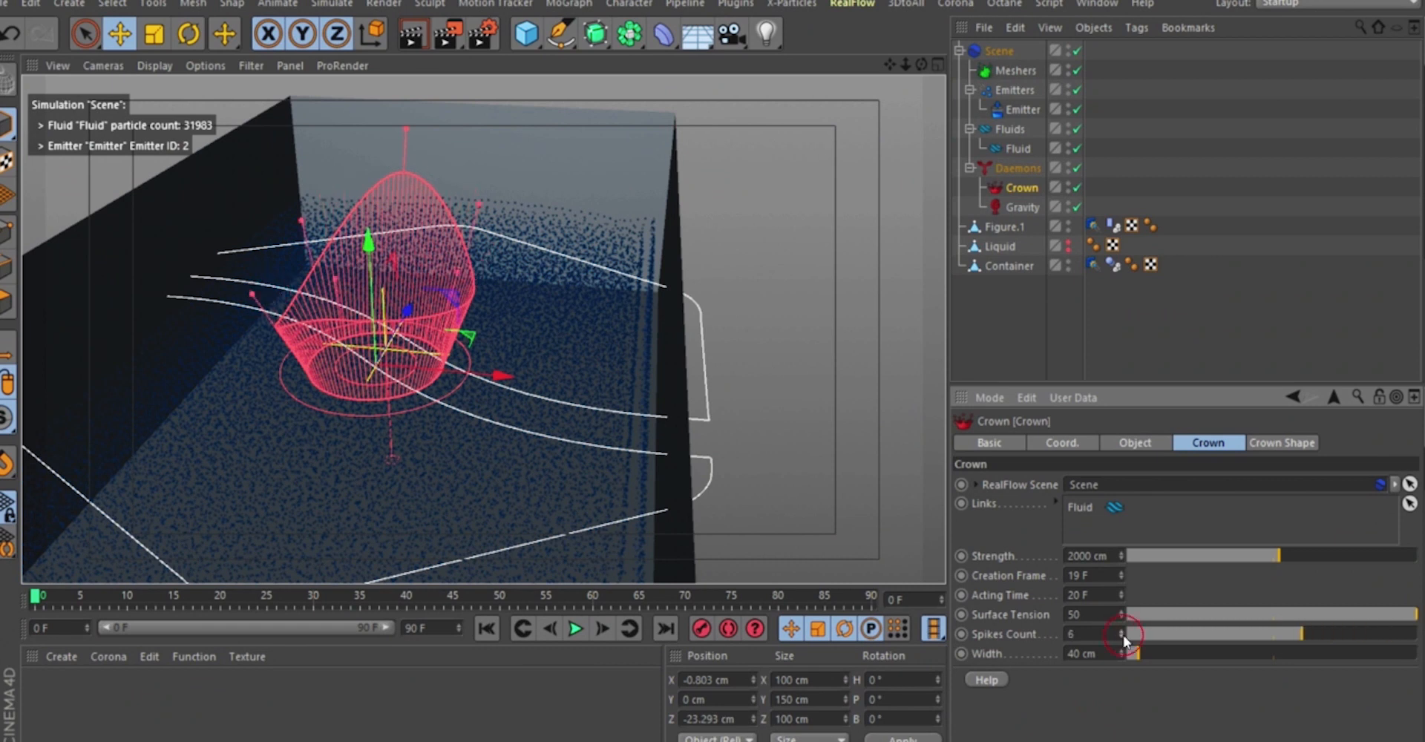
left_click(1124, 630)
Enable editing of the Crown's shape and adjust the spike handles around its upper rim to uneven lengths.
left_click_drag(341, 260, 933, 372, "alt")
left_click(1280, 443)
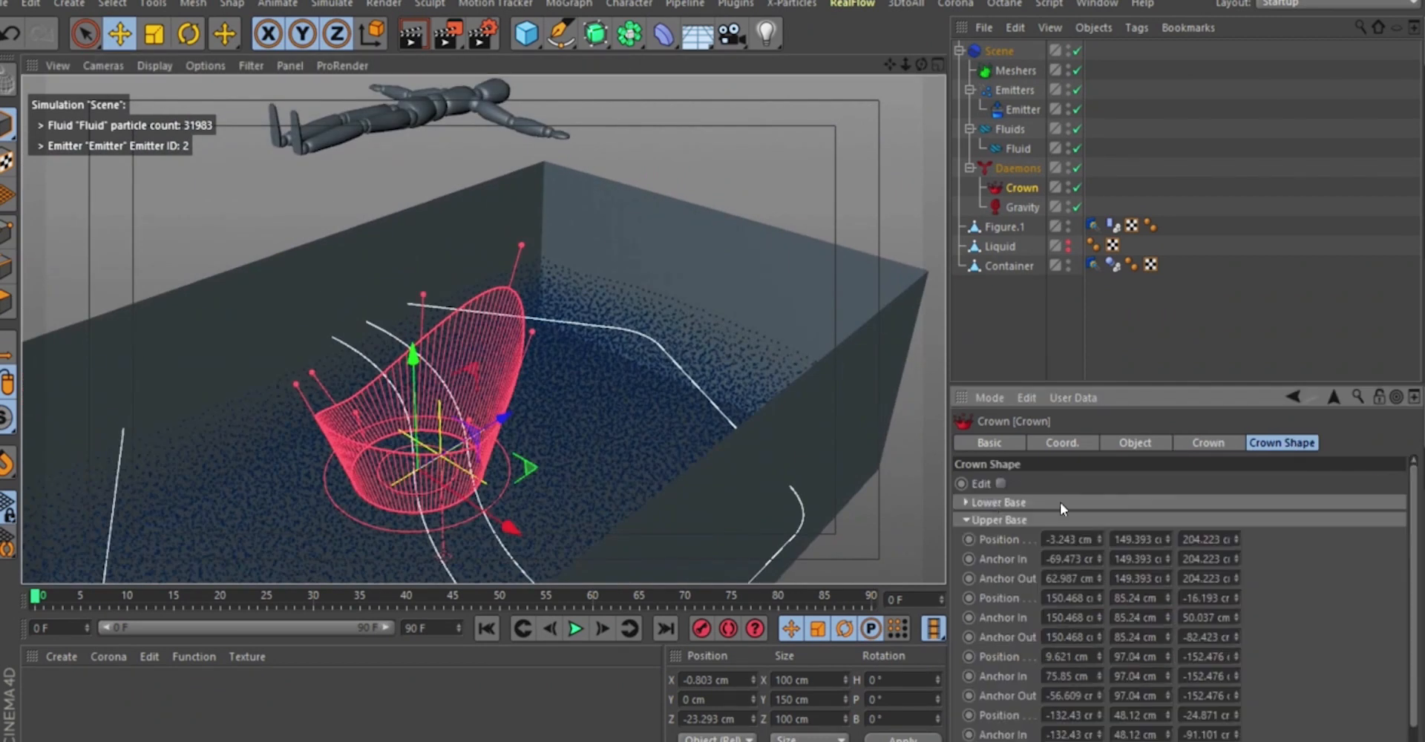
left_click(1001, 484)
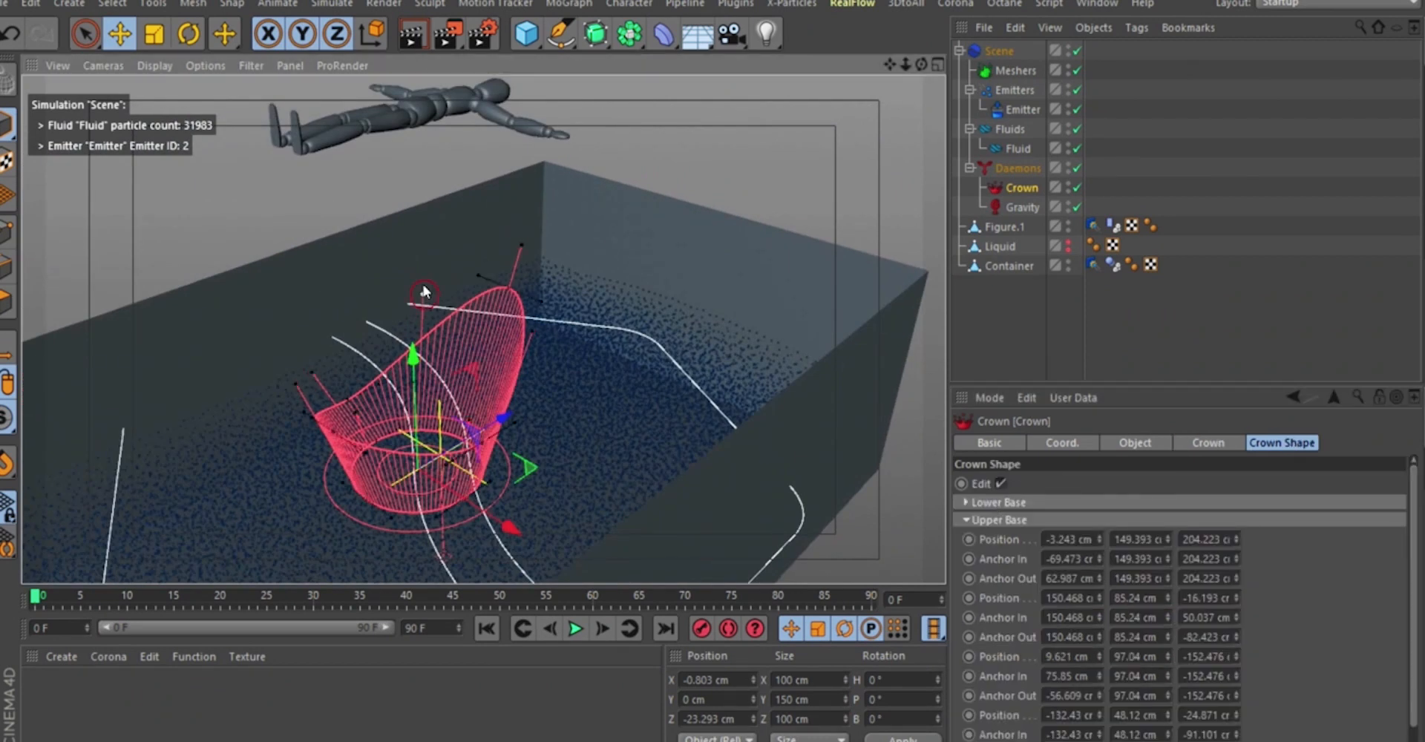
left_click_drag(489, 400, 598, 307, "alt")
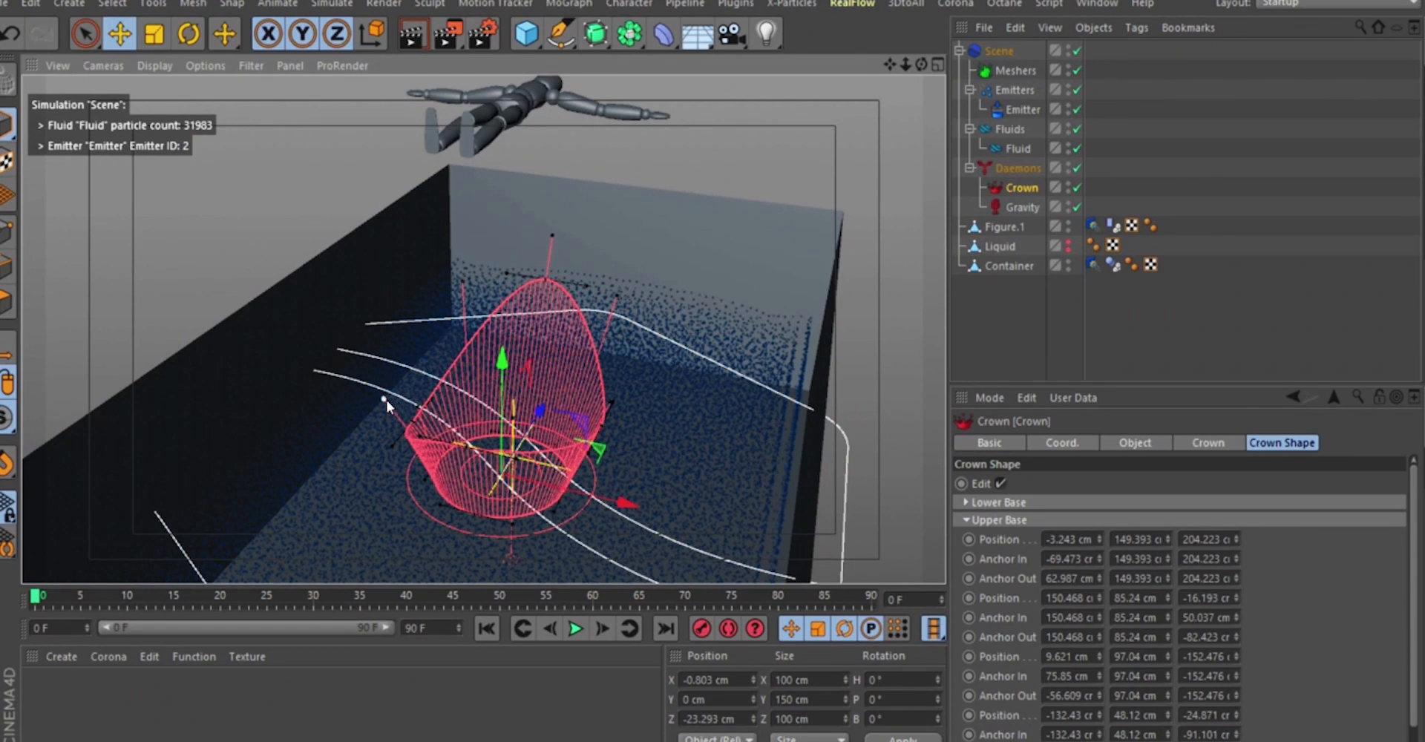
left_click_drag(394, 410, 688, 387, "alt")
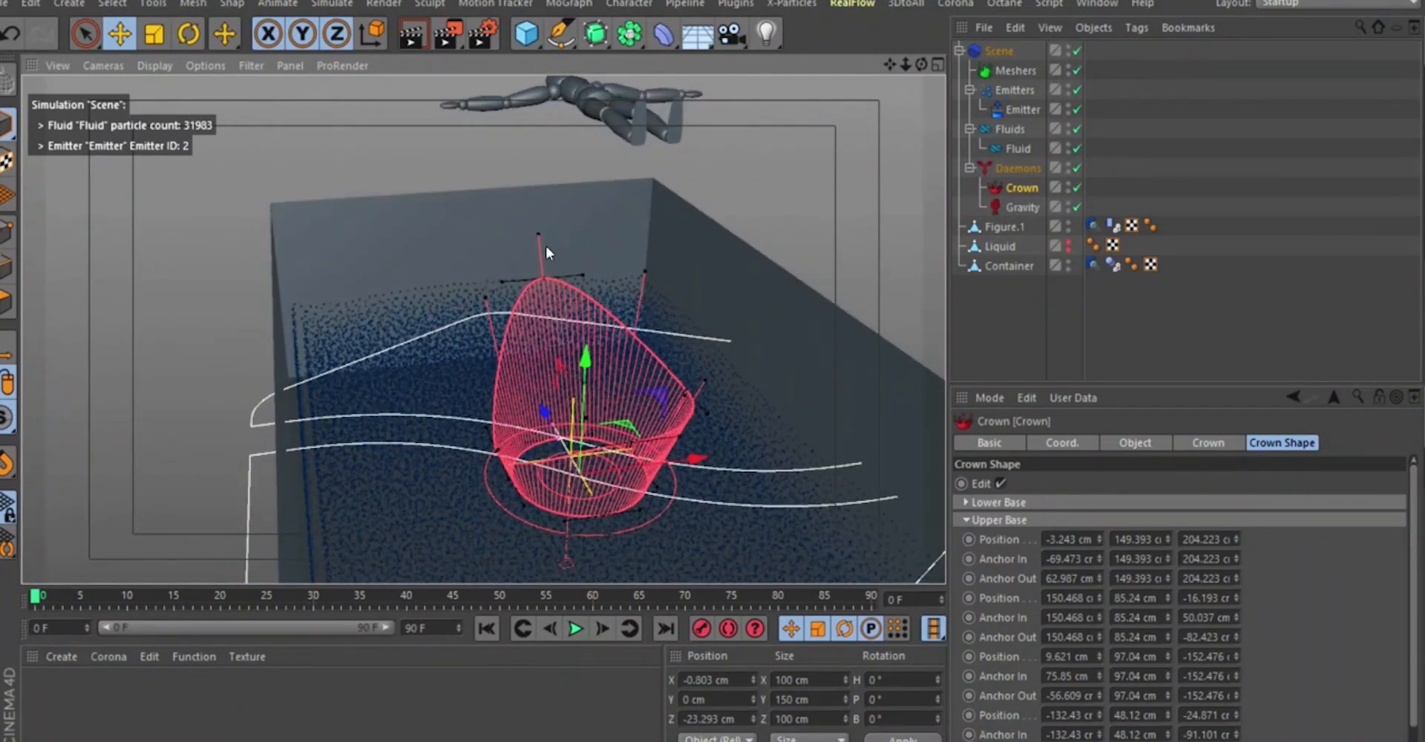
left_click_drag(651, 439, 875, 383, "alt")
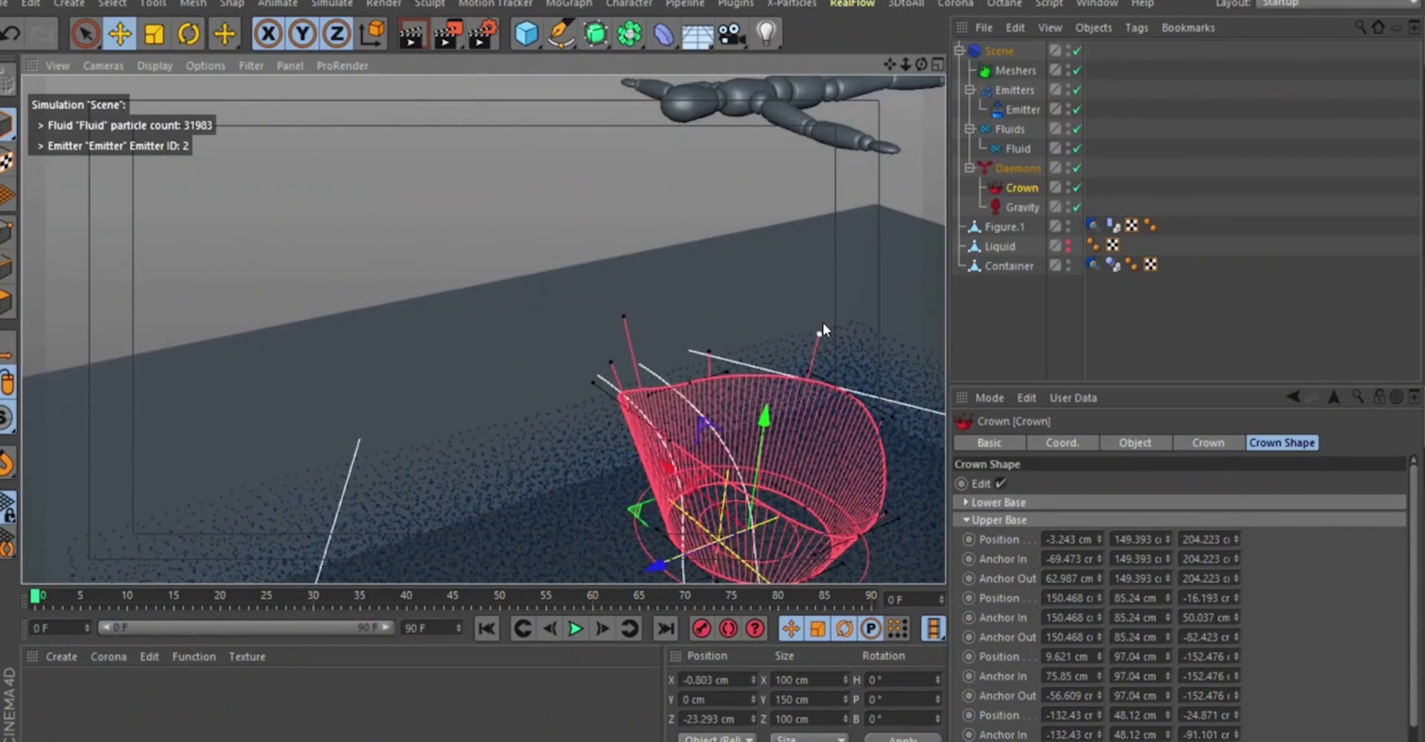
left_click_drag(789, 456, 462, 416, "alt")
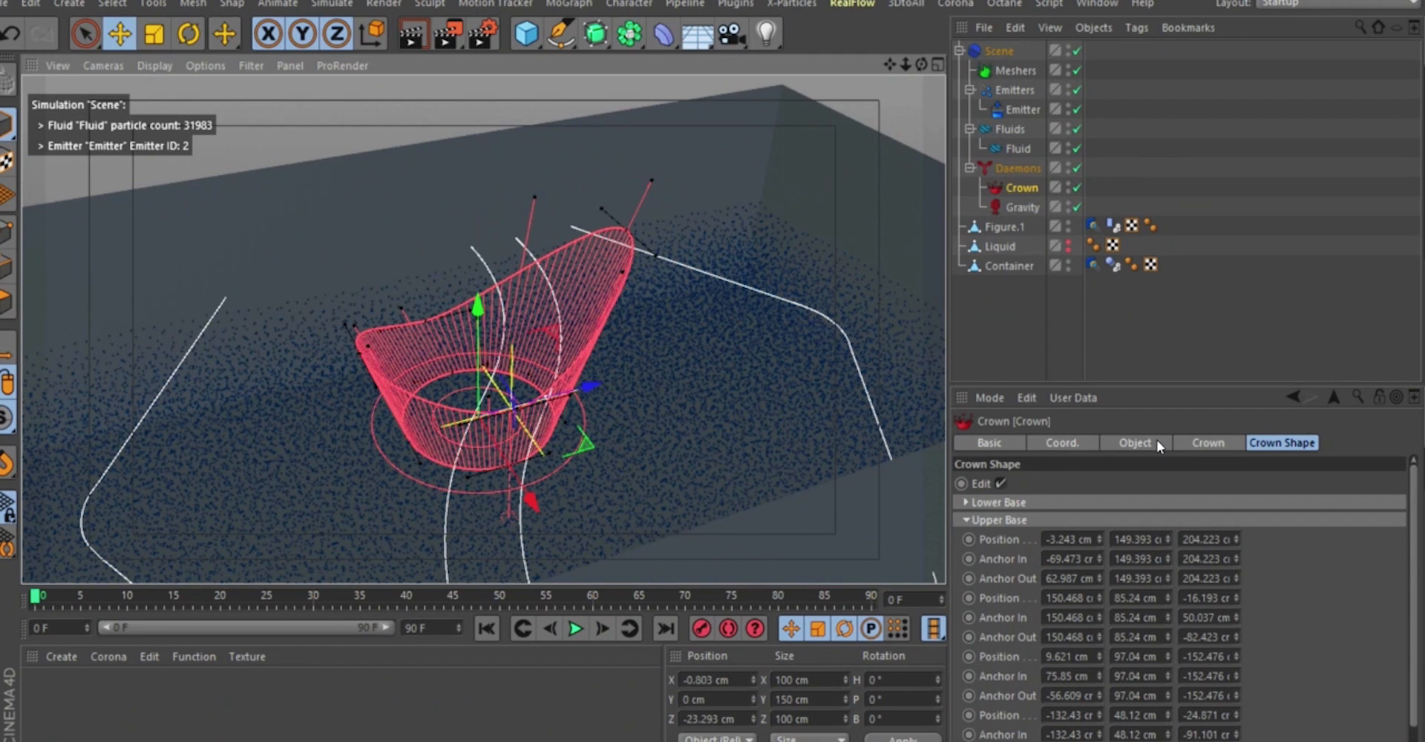
Set the Crown's Strength to 2100 cm.
left_click(1209, 442)
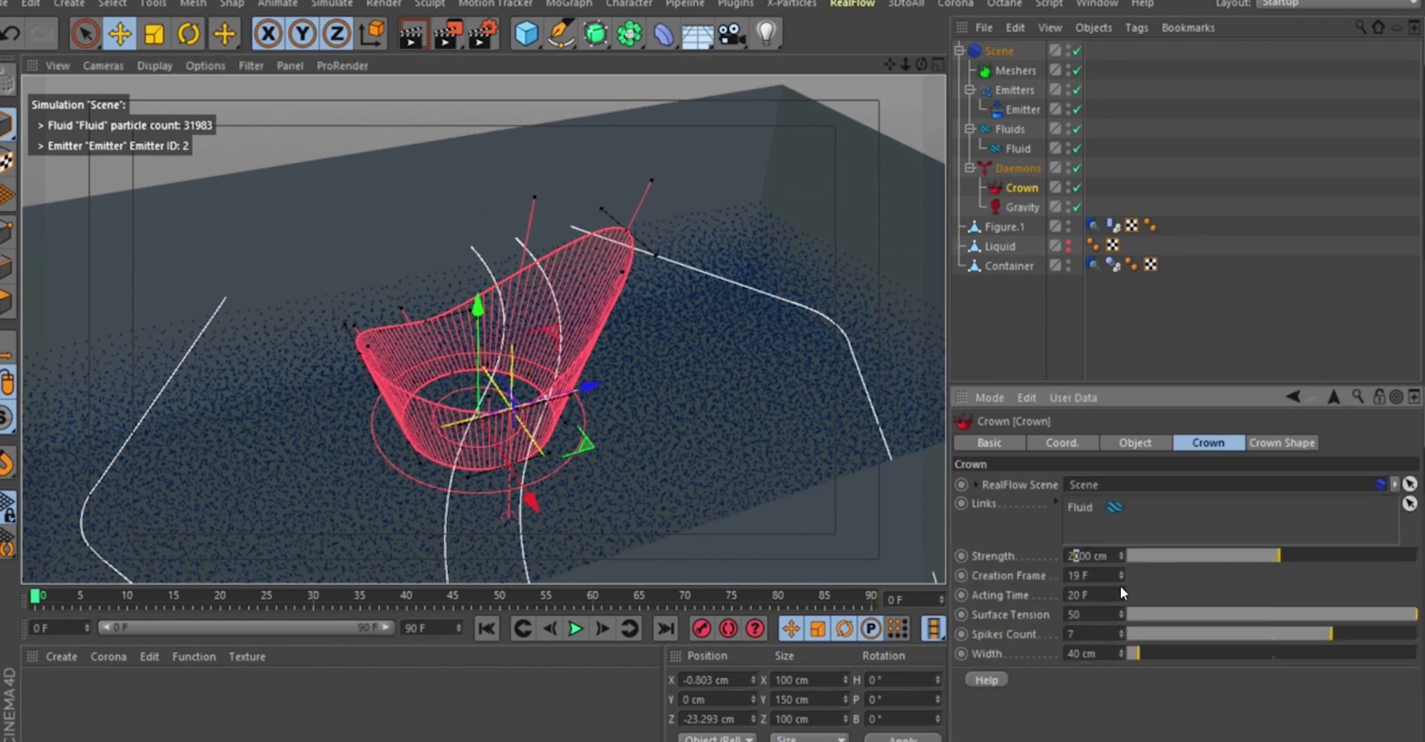
type("1")
key("Return")
Play the simulation to frame 51 while viewing the stronger splash from different angles, and return to frame 0.
scroll(417, 356, "down", 5)
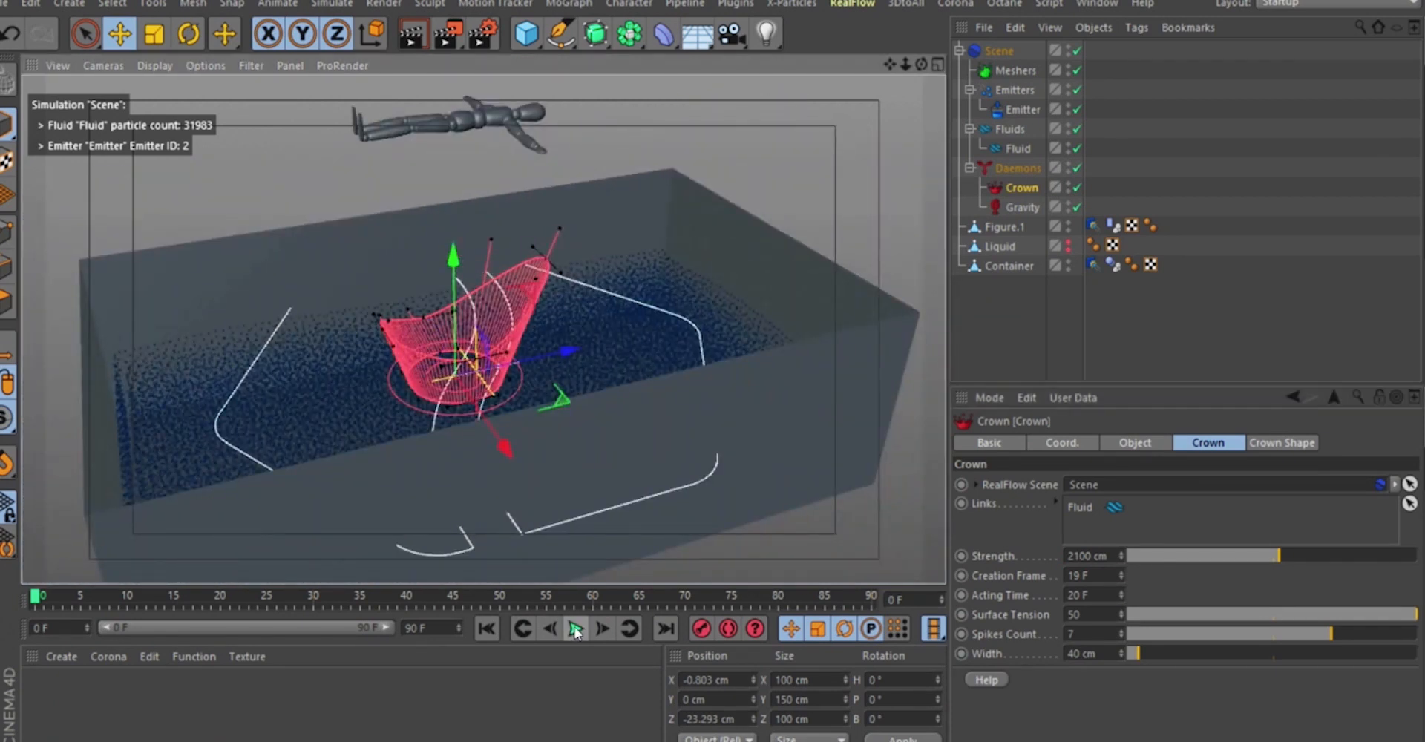
left_click(576, 629)
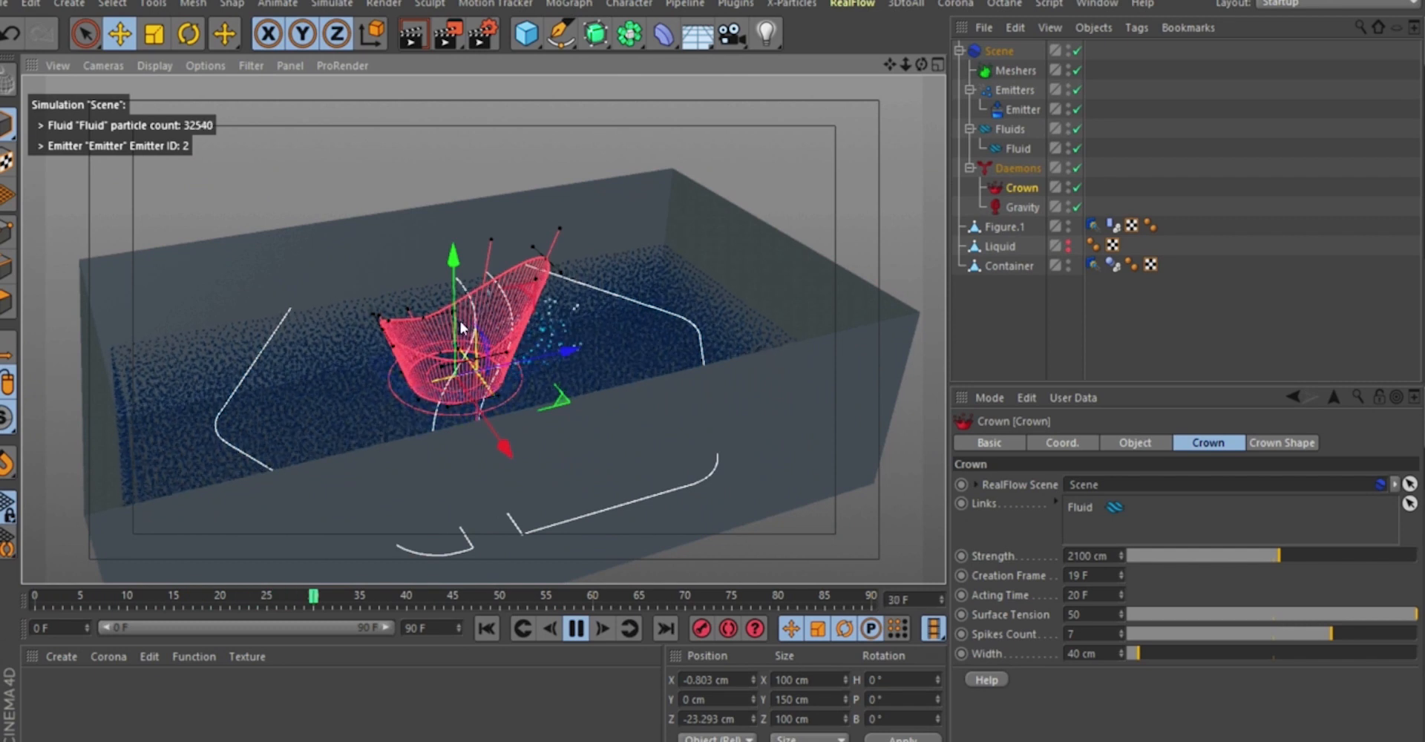
scroll(380, 346, "up", 2)
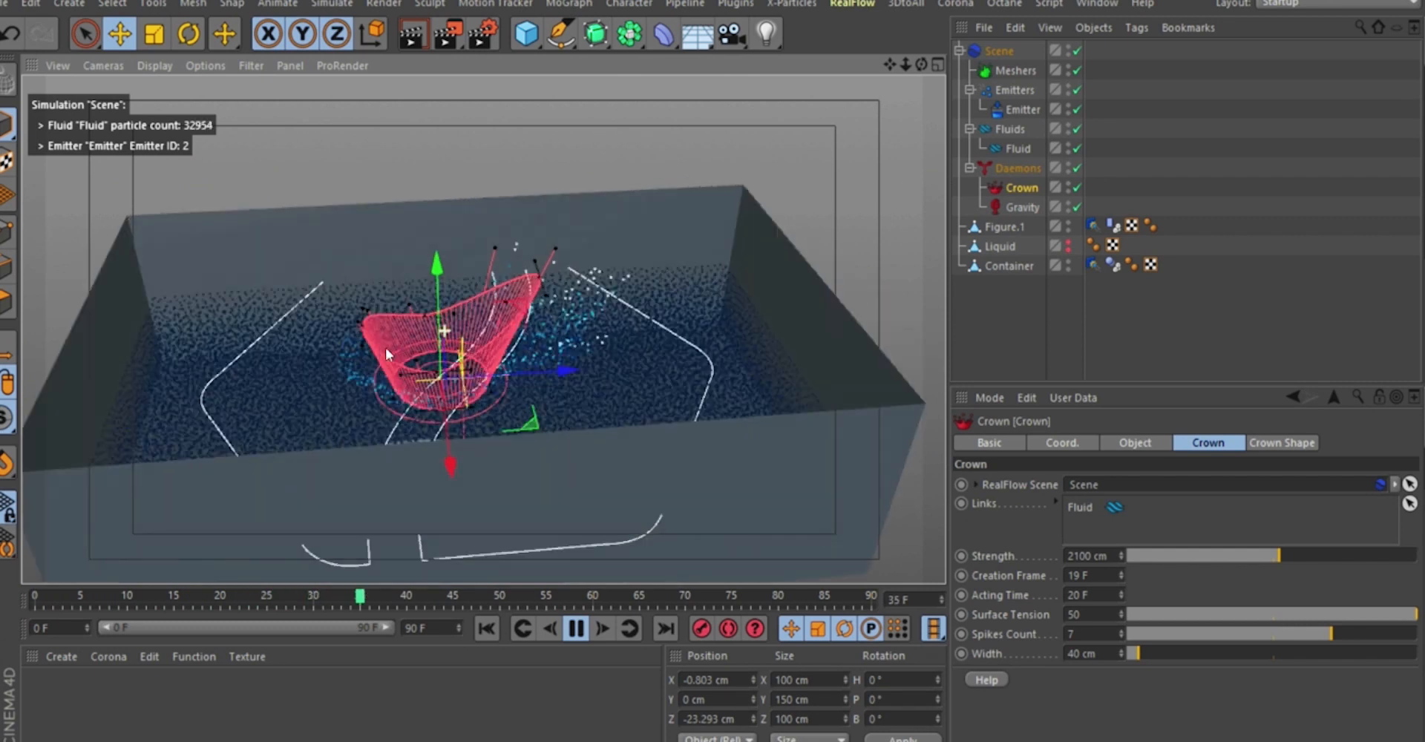
left_click_drag(385, 347, 567, 318, "alt")
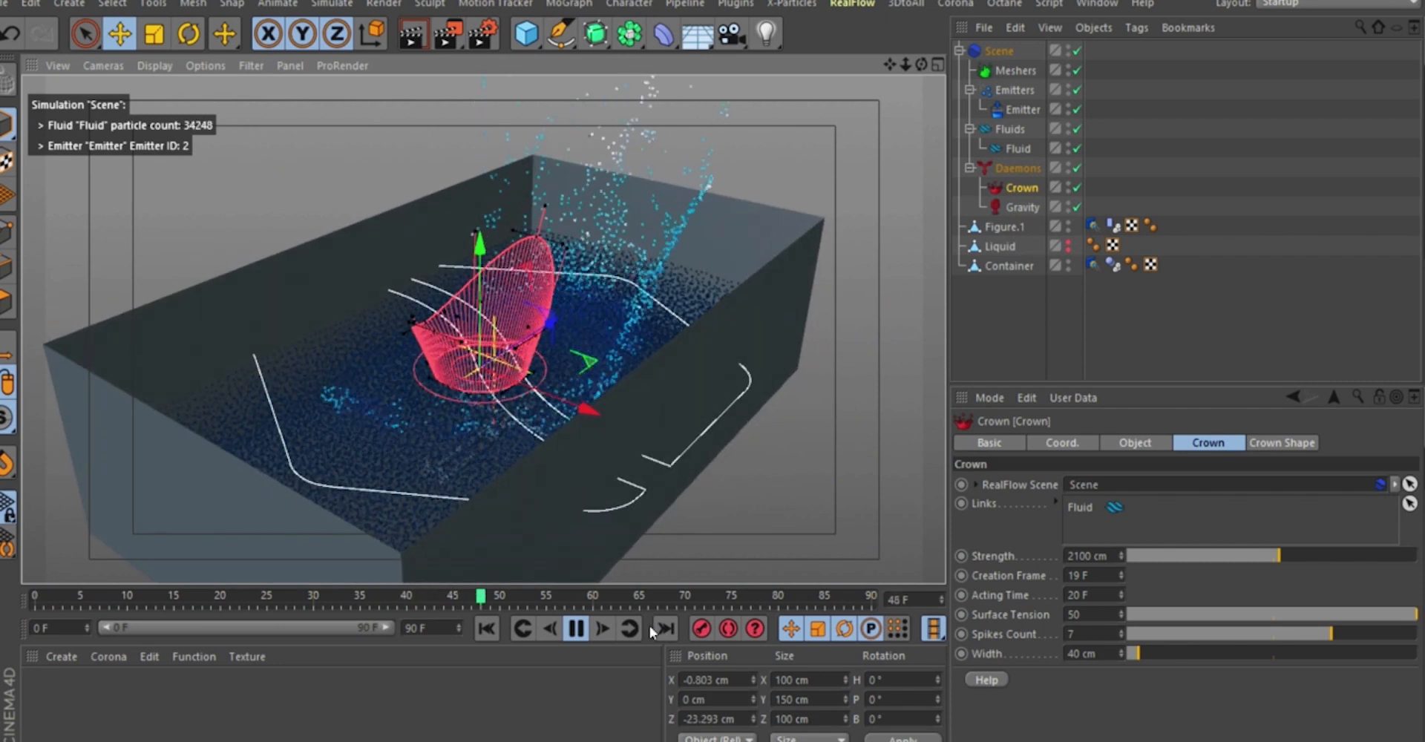
left_click(576, 629)
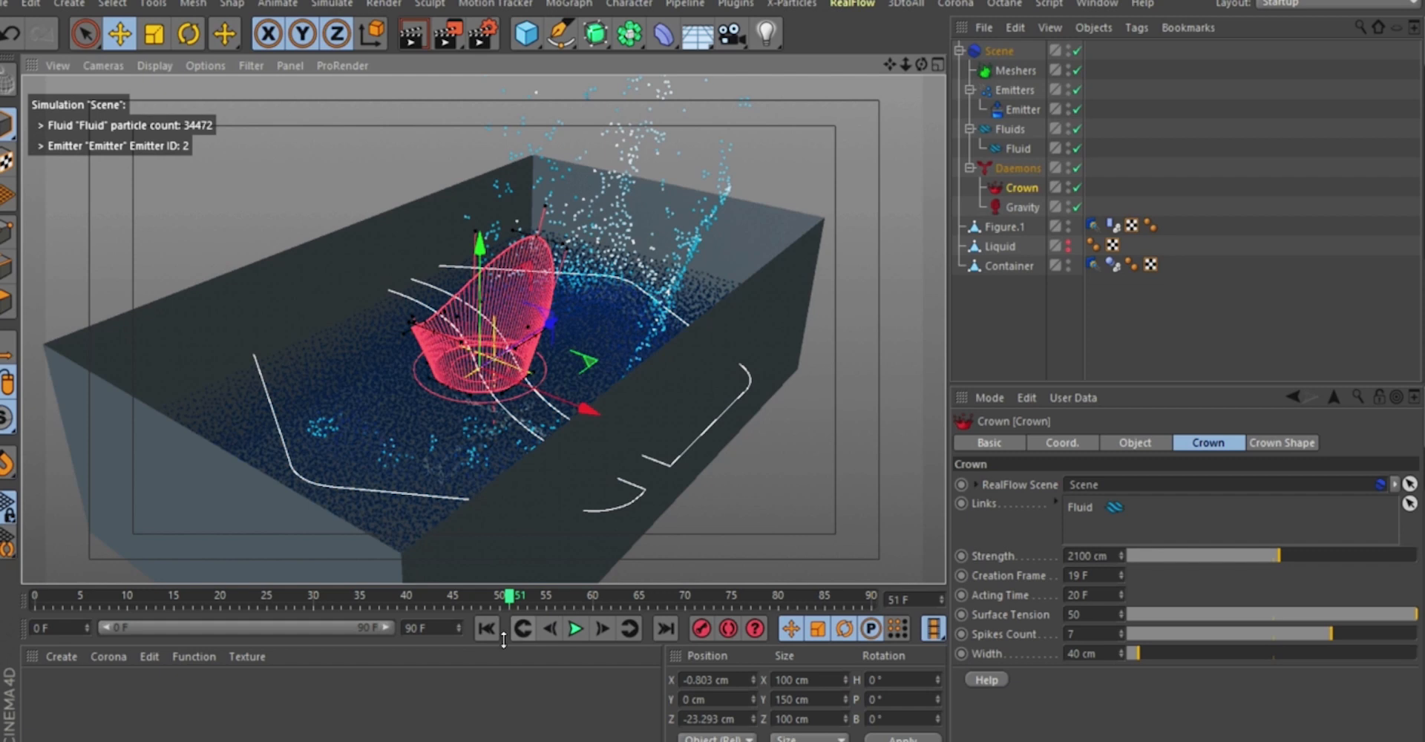
left_click(486, 629)
left_click_drag(490, 353, 401, 382, "alt")
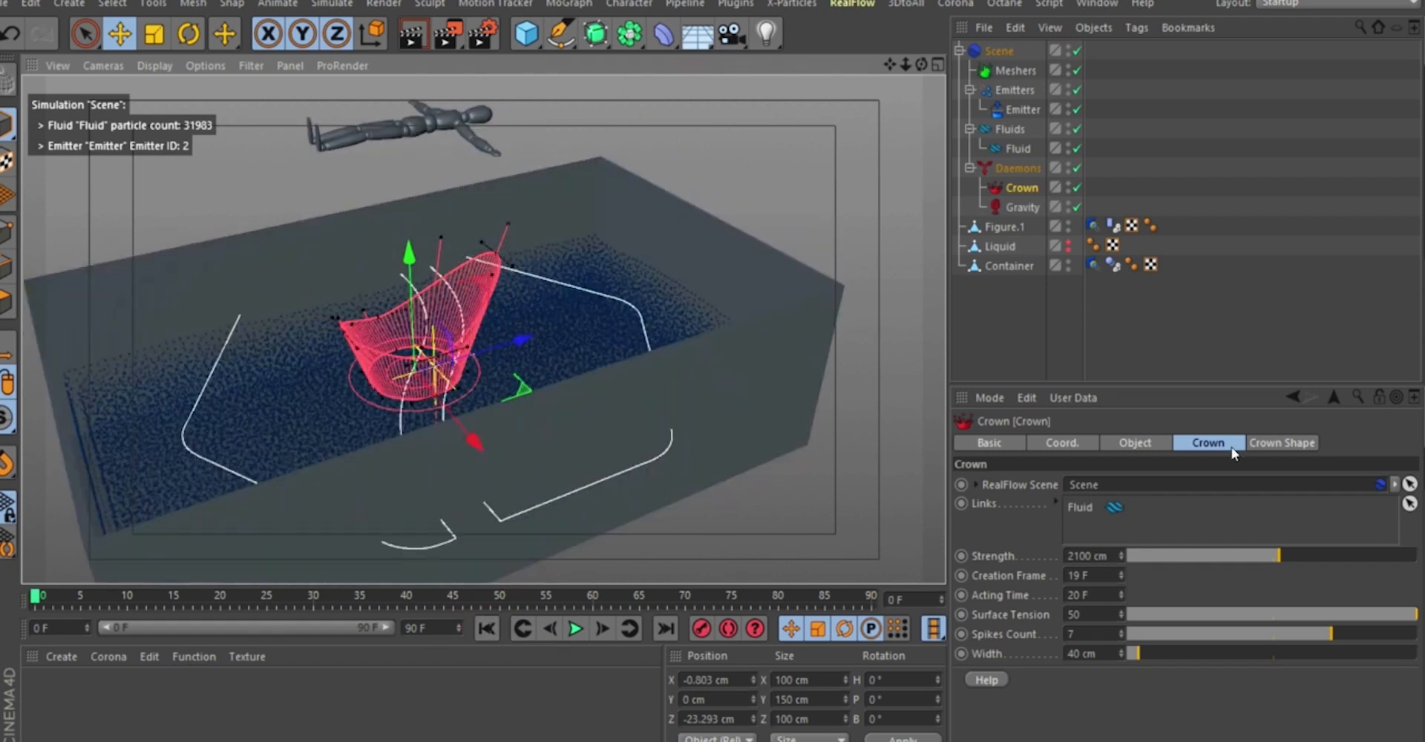
Cache the simulation of the RealFlow Scene for all 90 frames and close the finished-cache dialog.
left_click(999, 50)
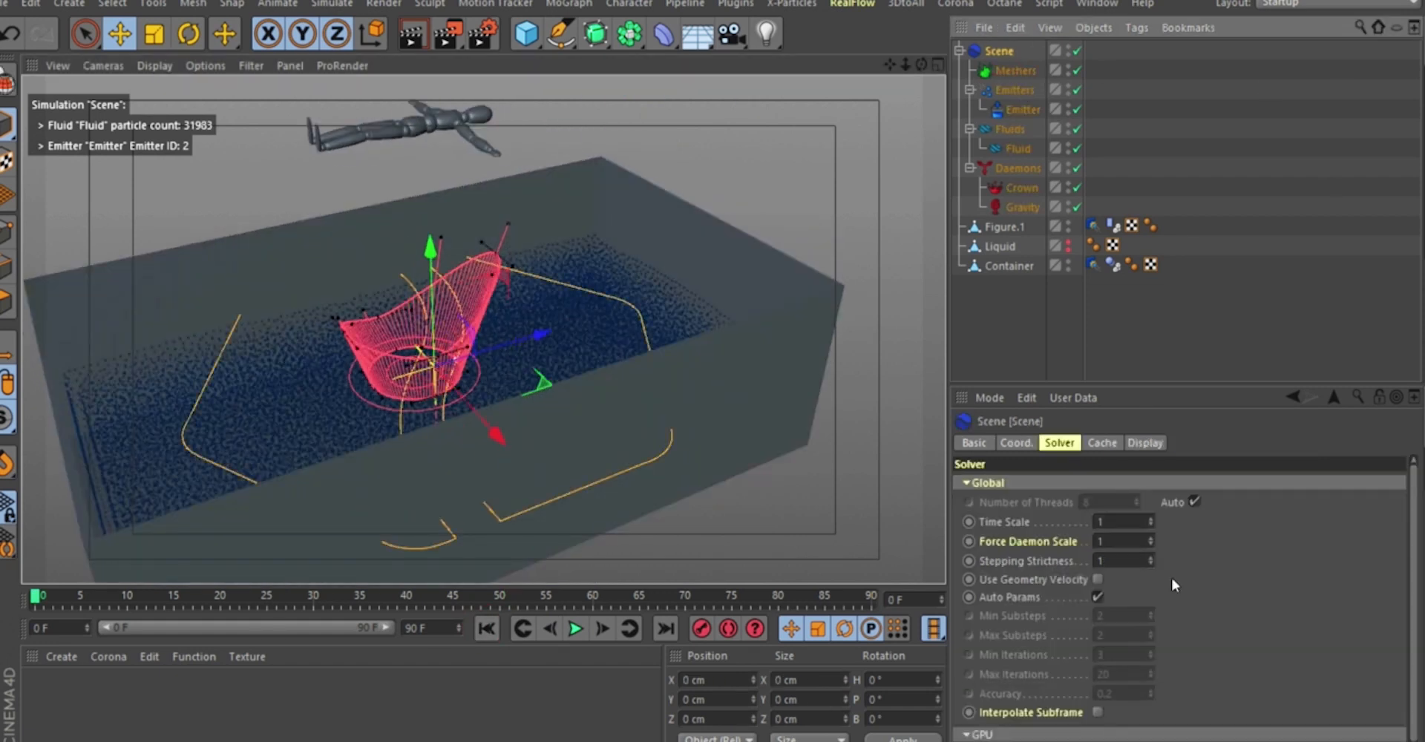
left_click(1098, 443)
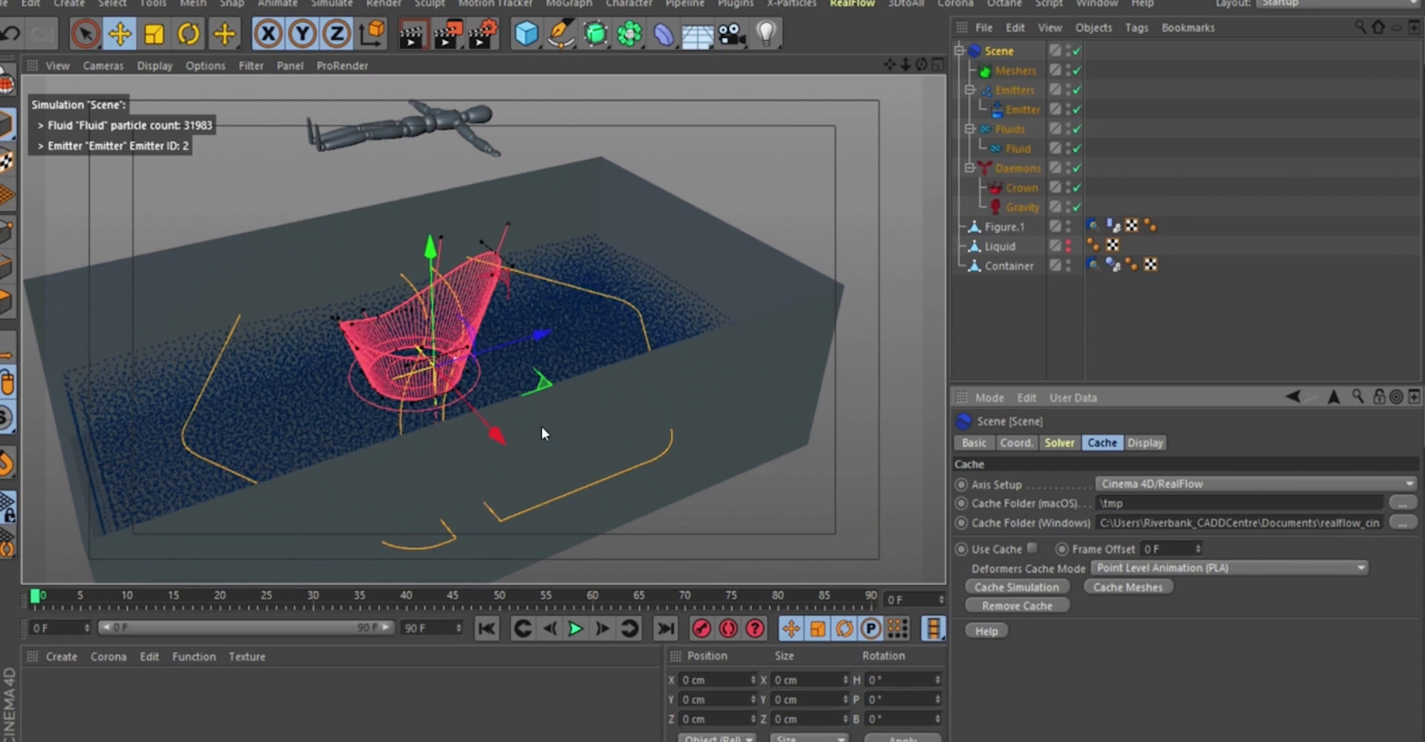
left_click(1013, 589)
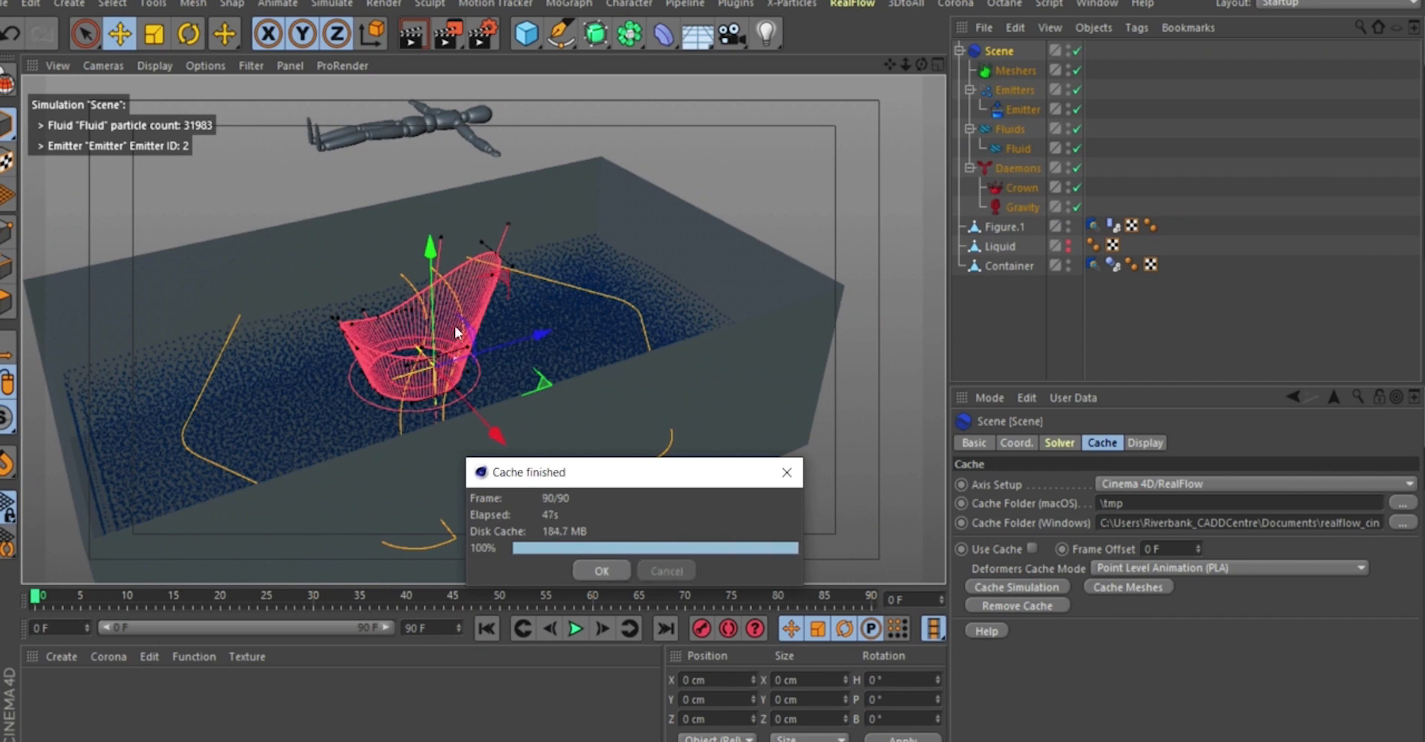
left_click(599, 571)
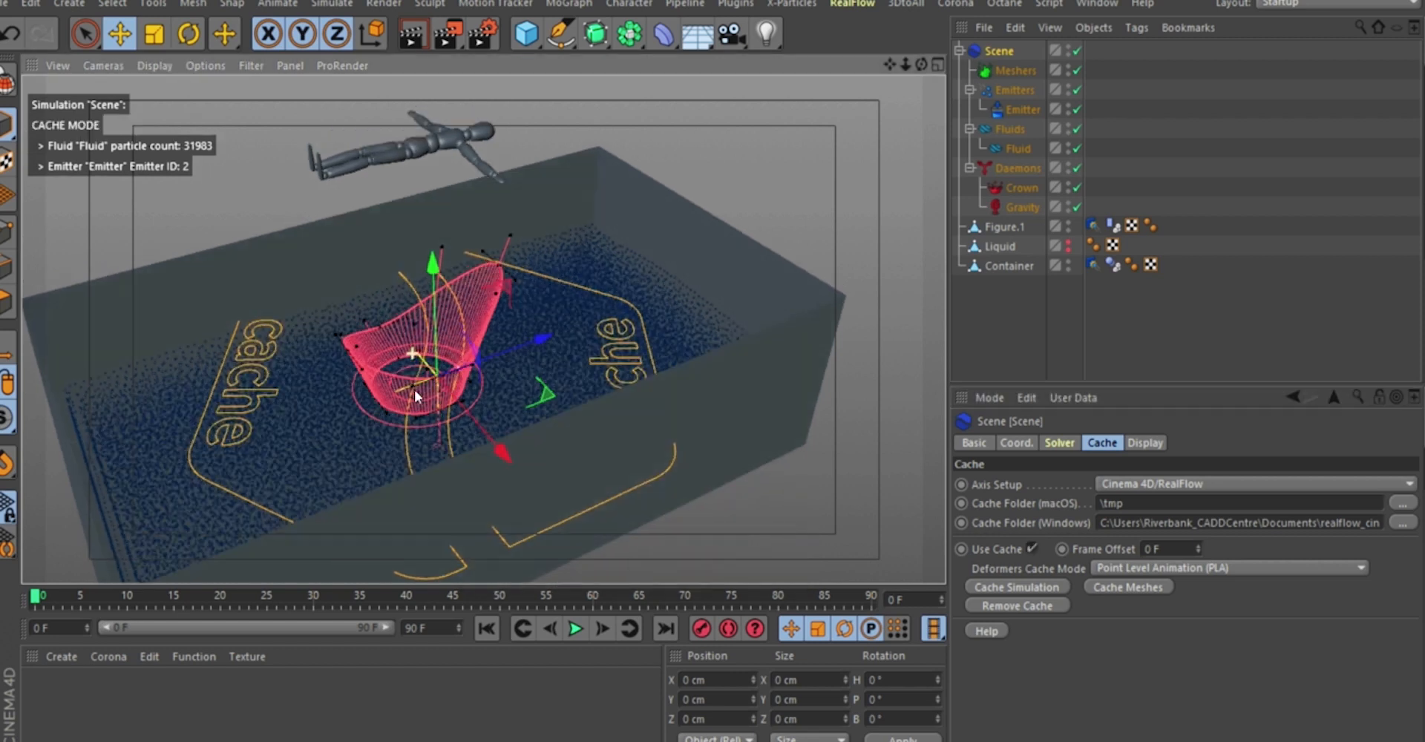
Play back the cached simulation to about frame 69 with the whole container in sight, and return to frame 0.
left_click_drag(414, 390, 314, 376, "alt")
left_click_drag(255, 331, 385, 327, "alt")
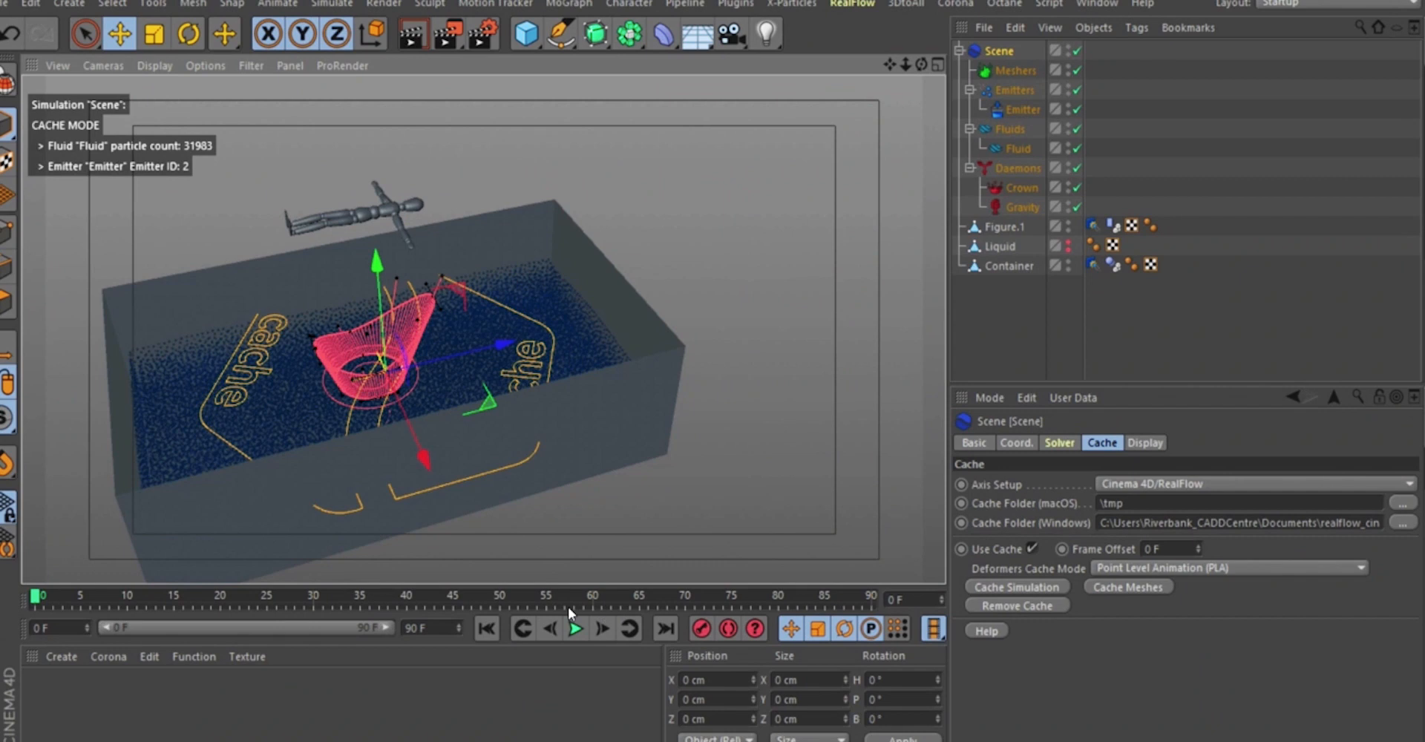
left_click(576, 629)
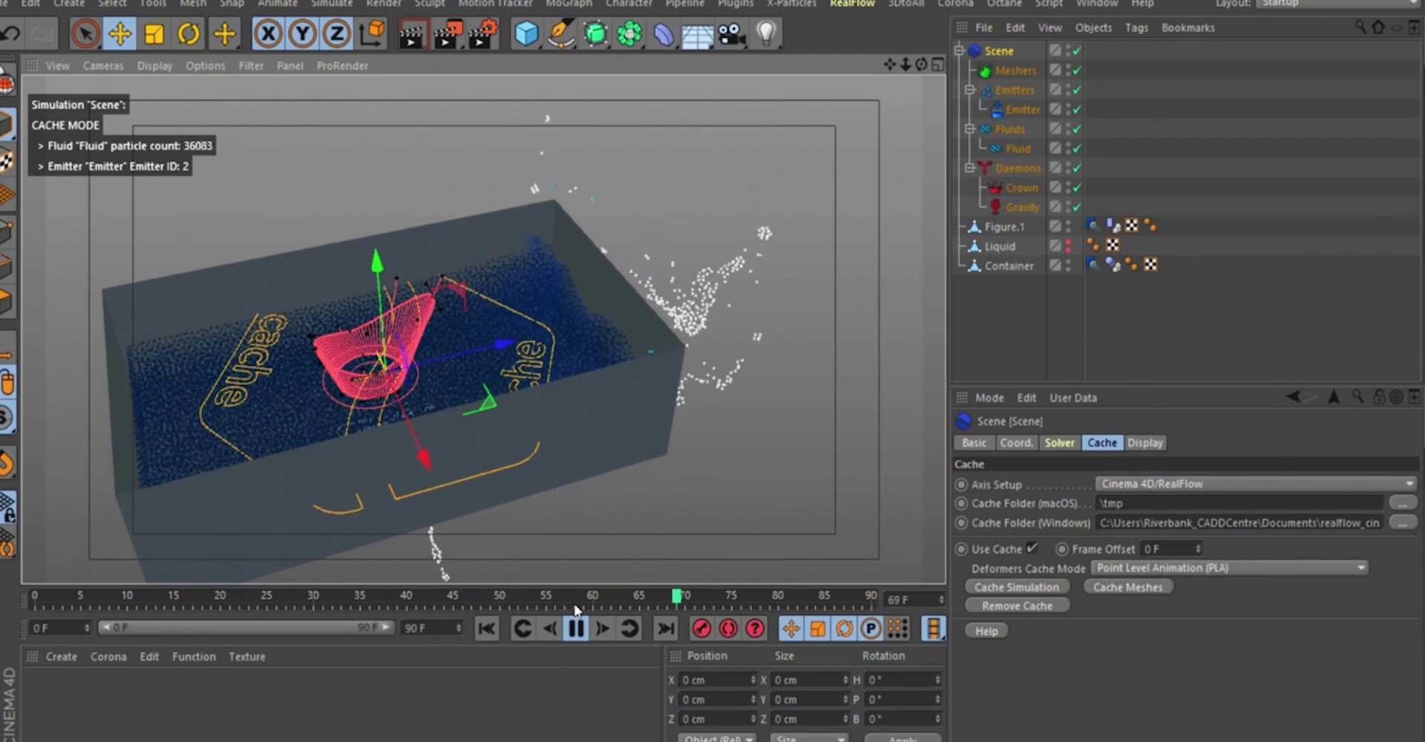
left_click(579, 630)
left_click(486, 629)
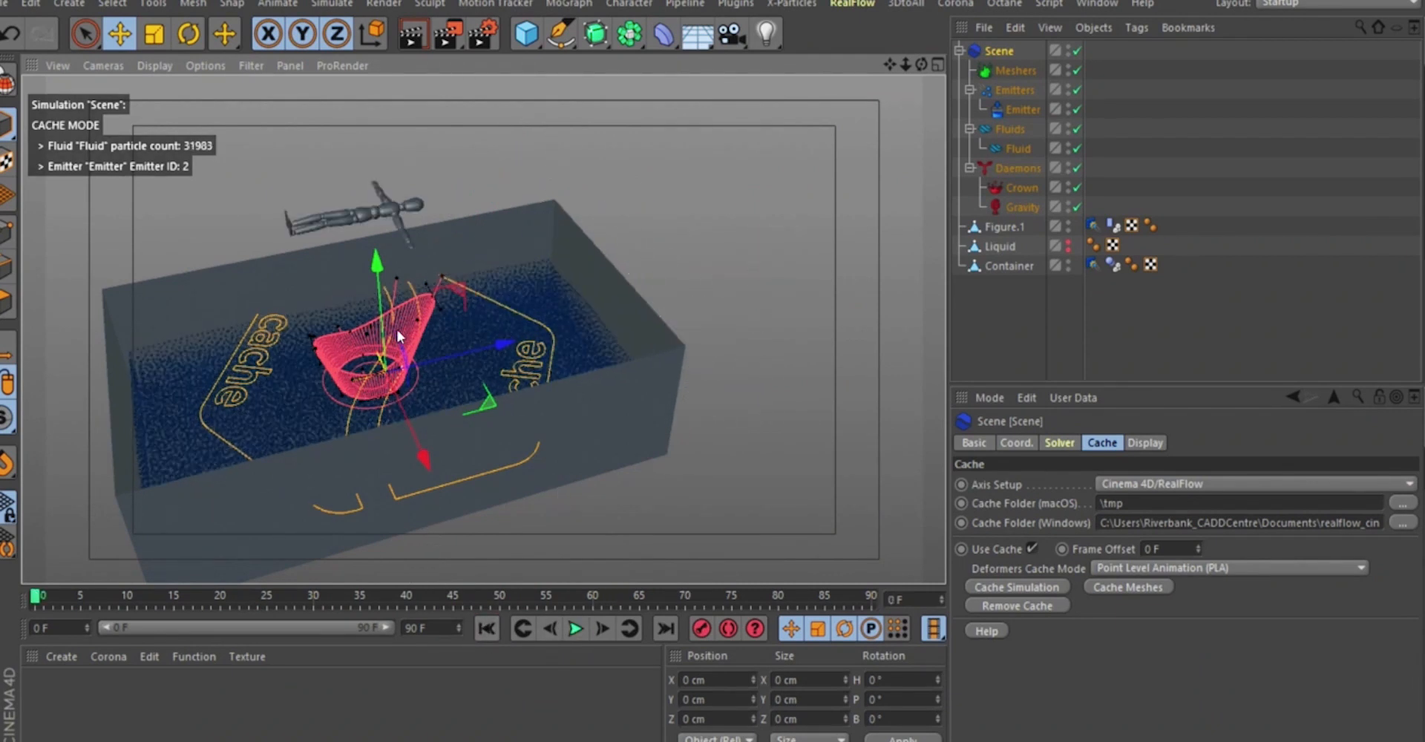
Add a RealFlow Mesher to the scene and build the fluid's mesh at frame 0.
left_click_drag(434, 354, 906, 153, "alt")
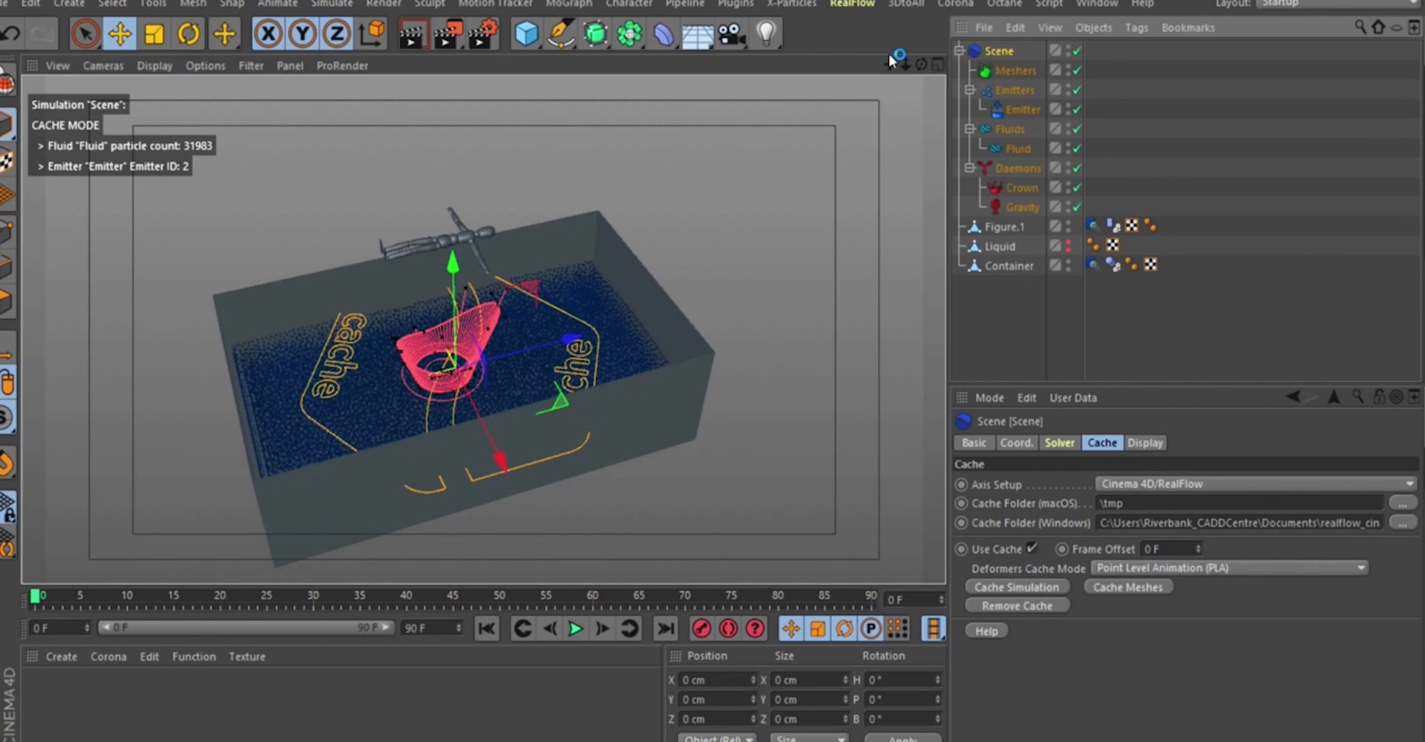
left_click(852, 4)
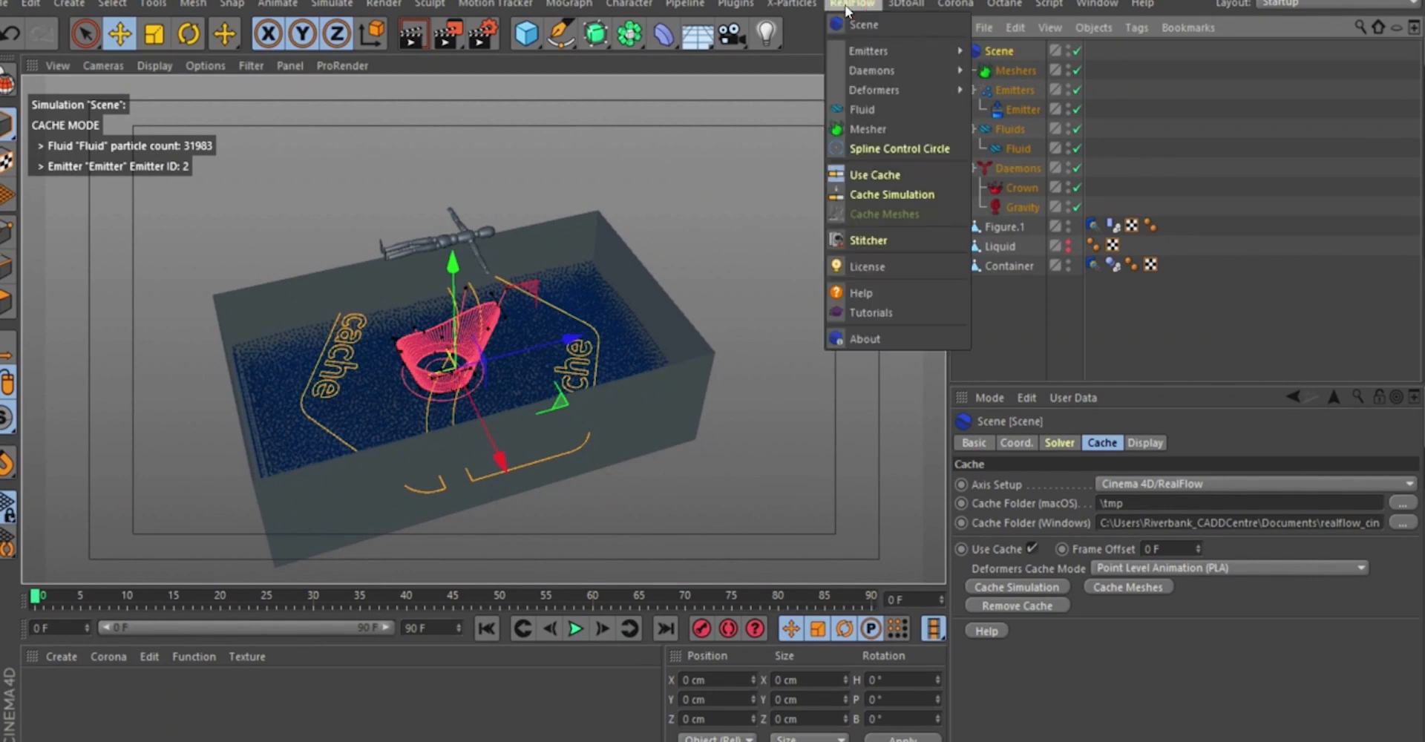
left_click(867, 129)
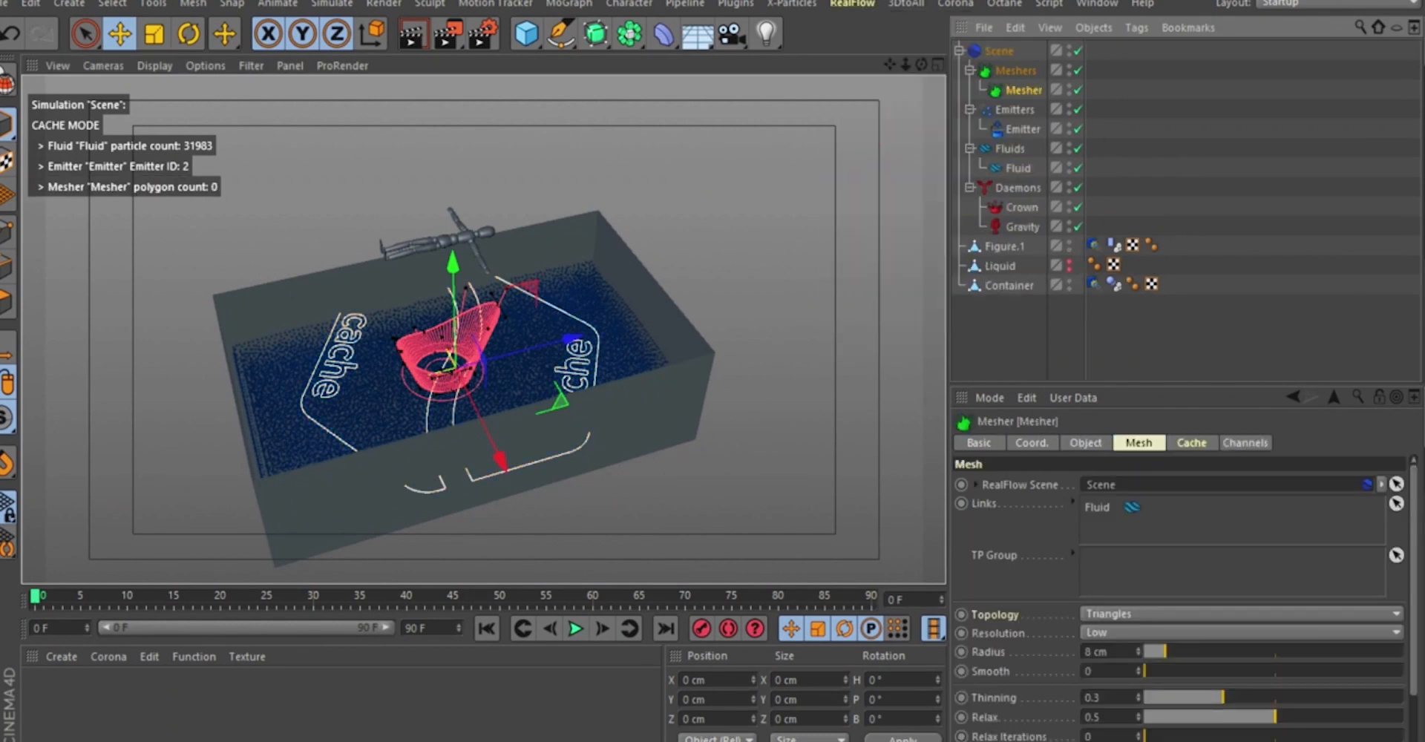
scroll(1188, 639, "down", 3)
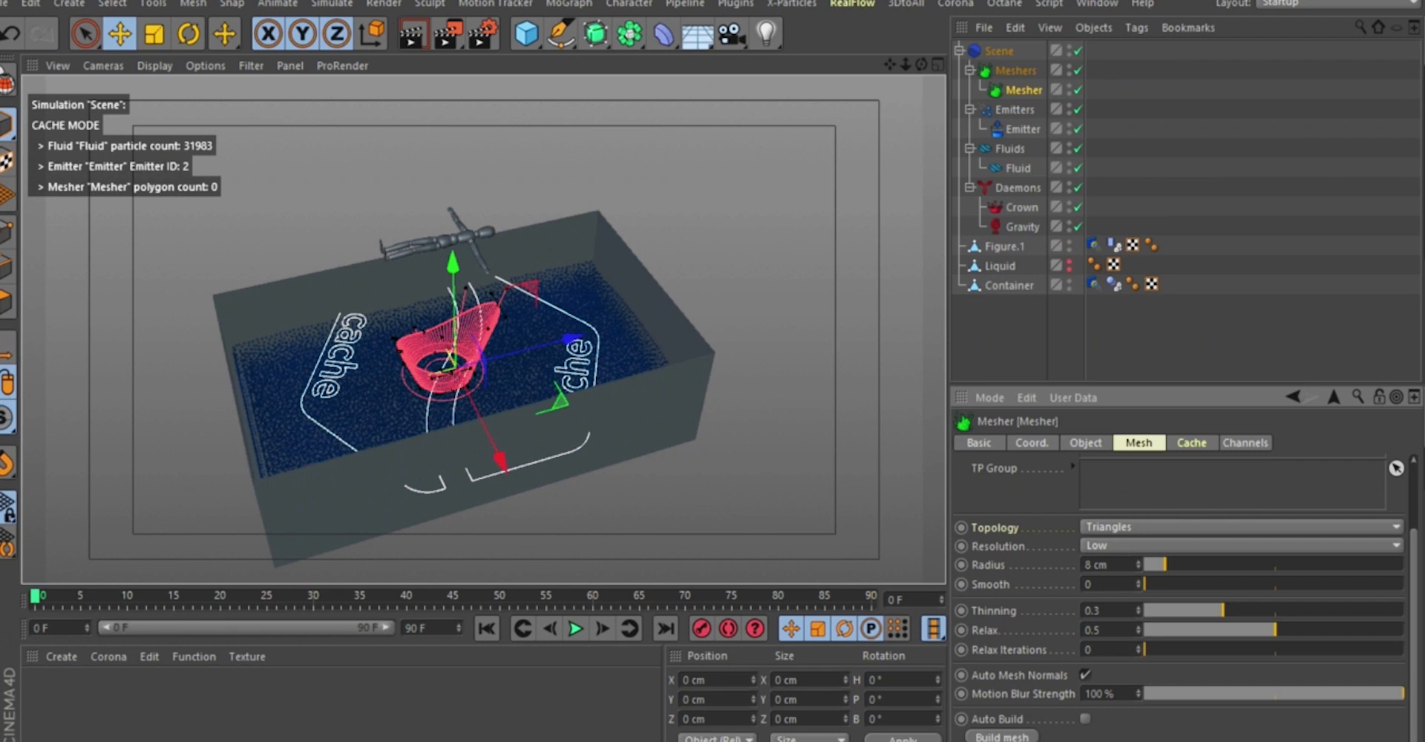
left_click(1002, 737)
left_click_drag(389, 394, 438, 368, "alt")
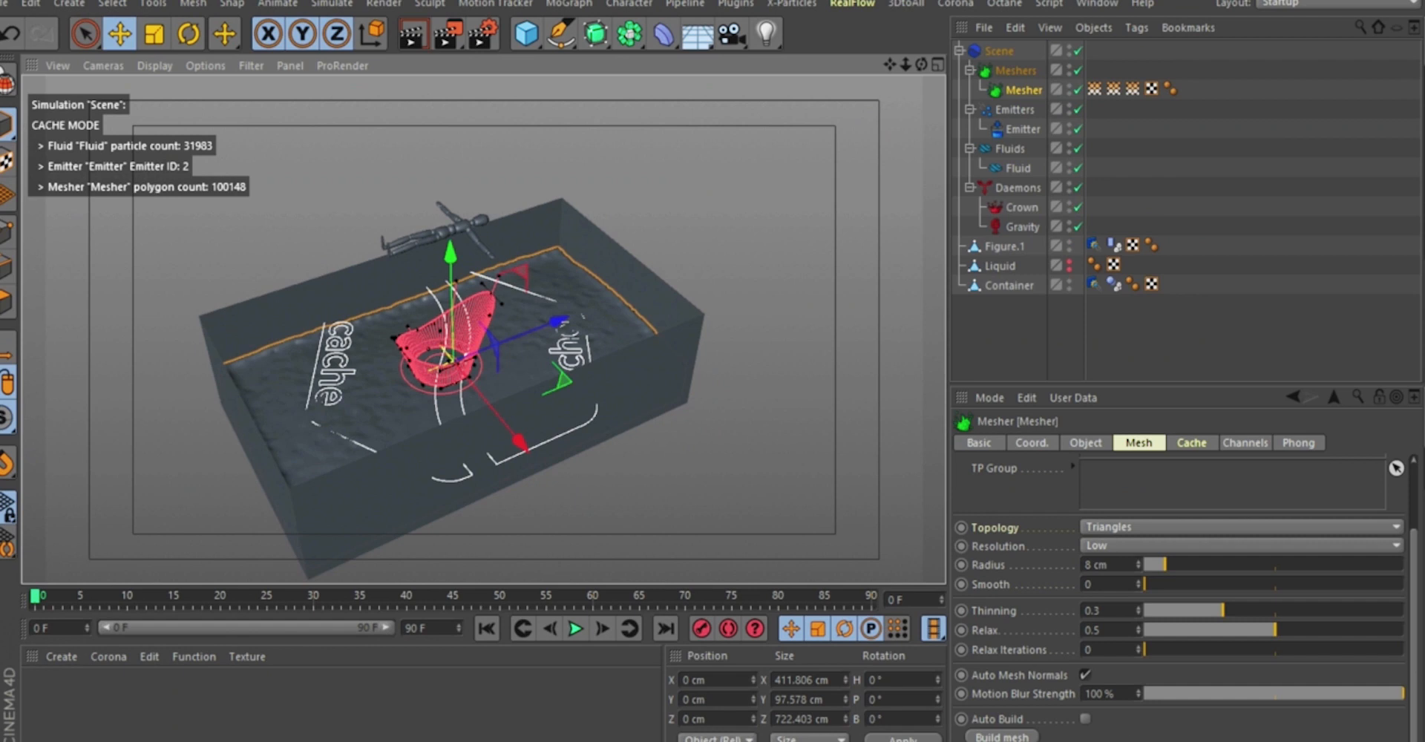
Turn on Auto Build for the Mesher and play the cached simulation to frame 26.
left_click(1085, 719)
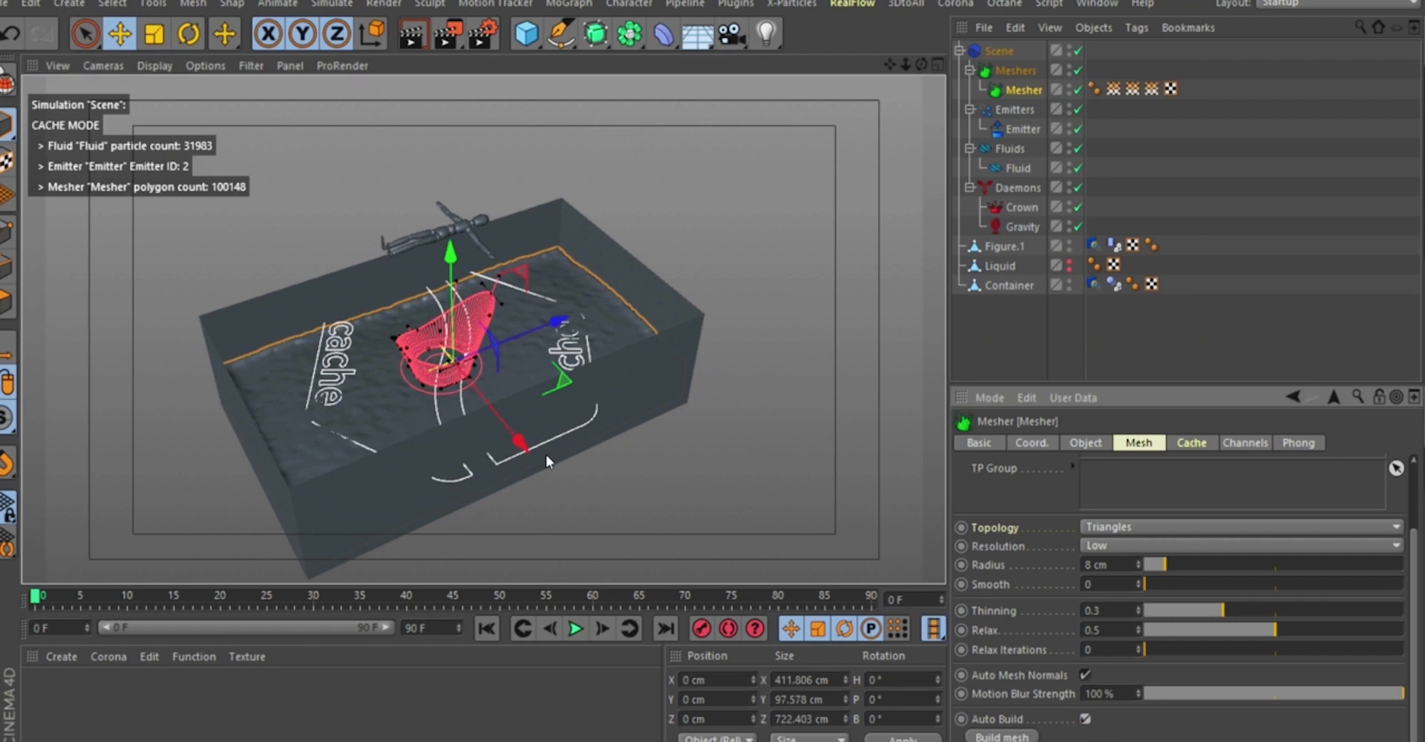
left_click_drag(367, 345, 400, 312, "alt")
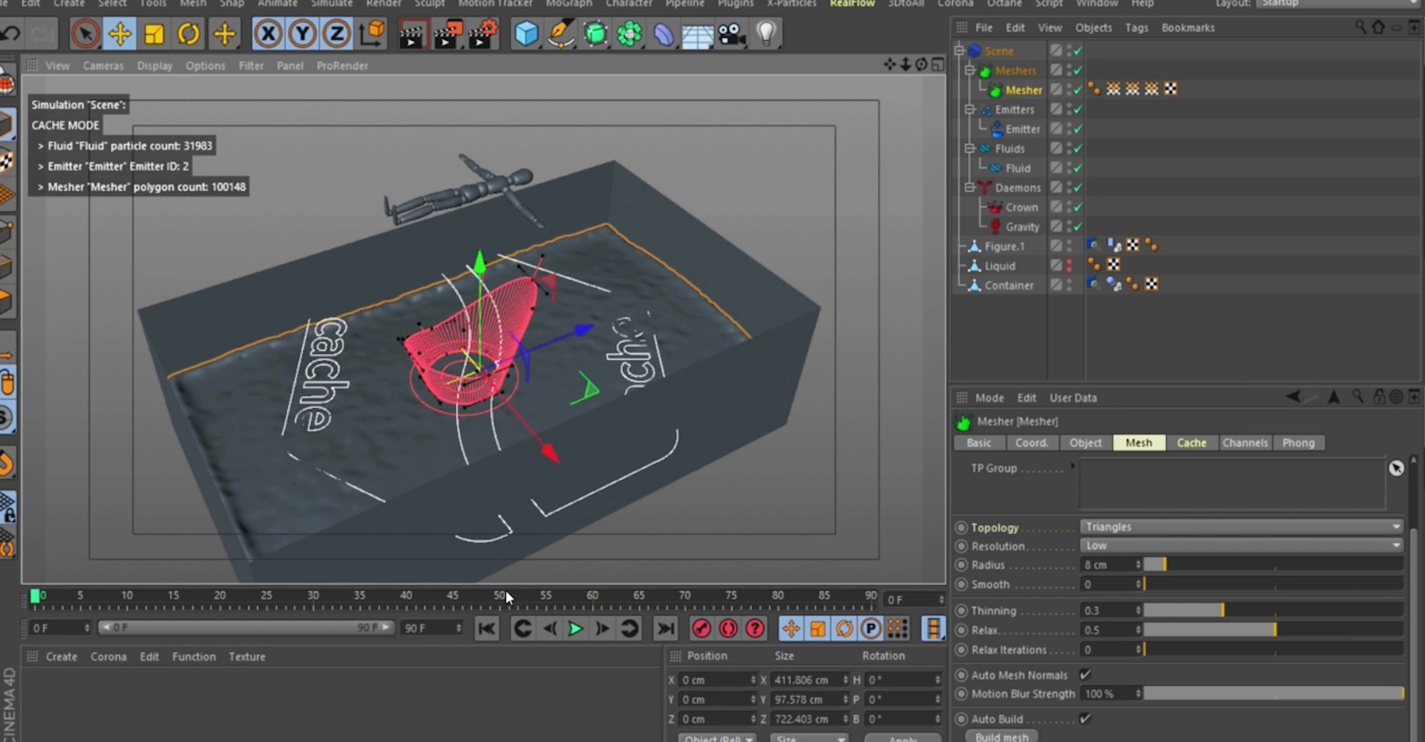
left_click(575, 629)
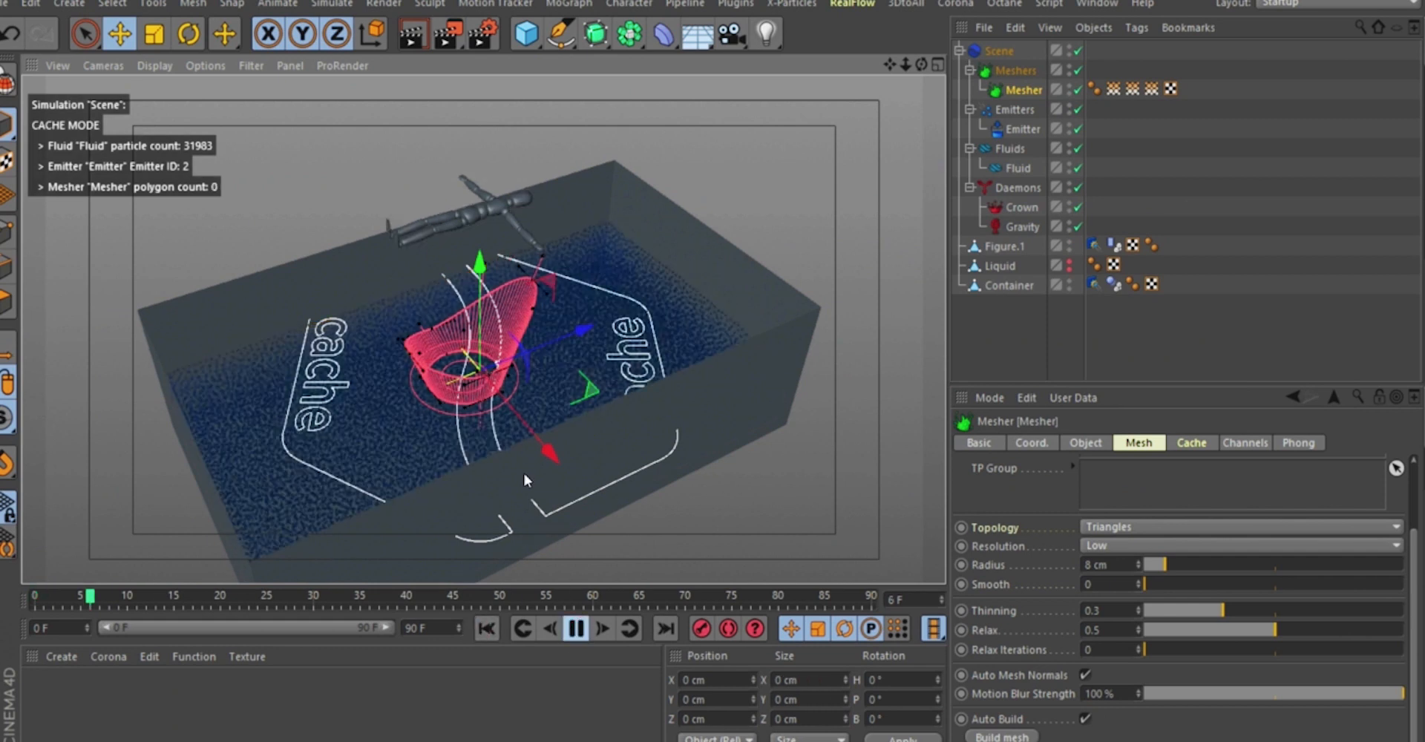
left_click(580, 627)
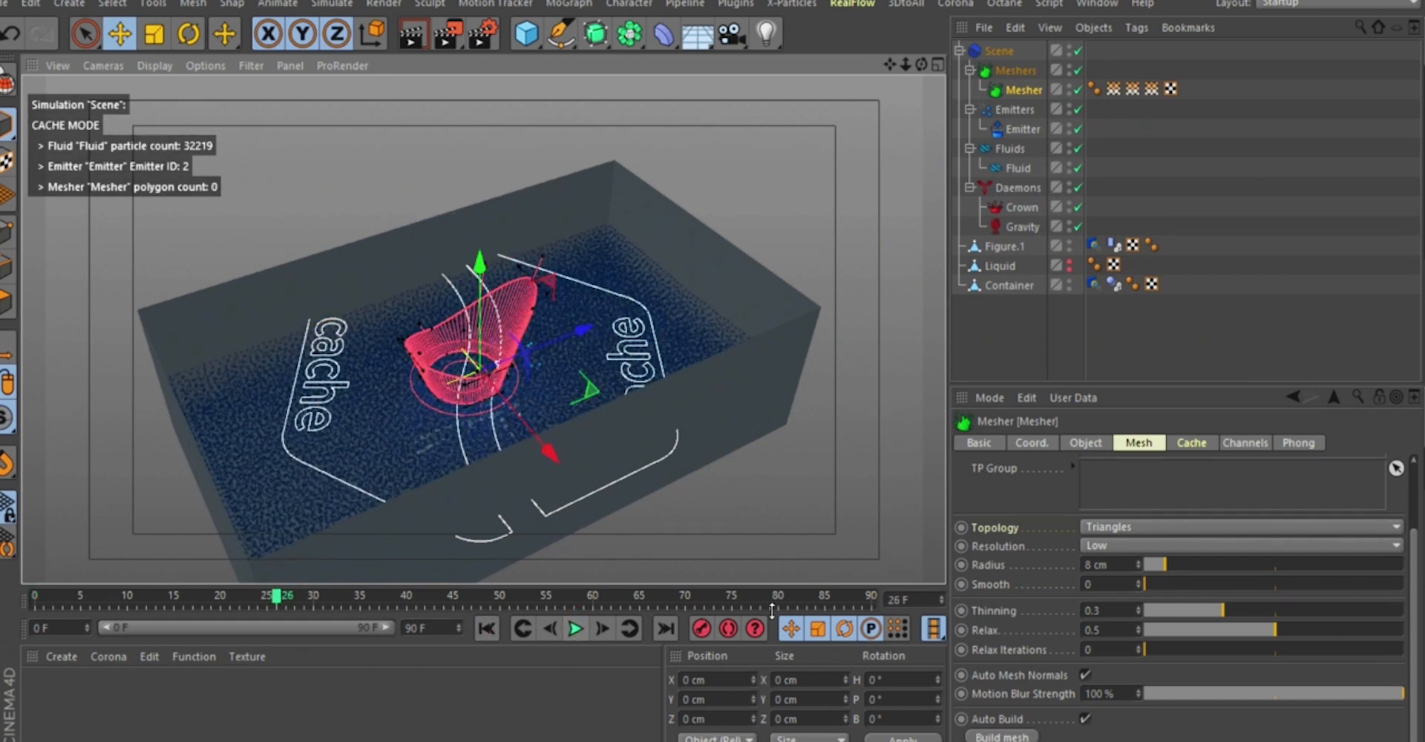
Turn off the Mesher's Auto Build and build the mesh manually at frame 26.
left_click(1085, 718)
left_click(1002, 736)
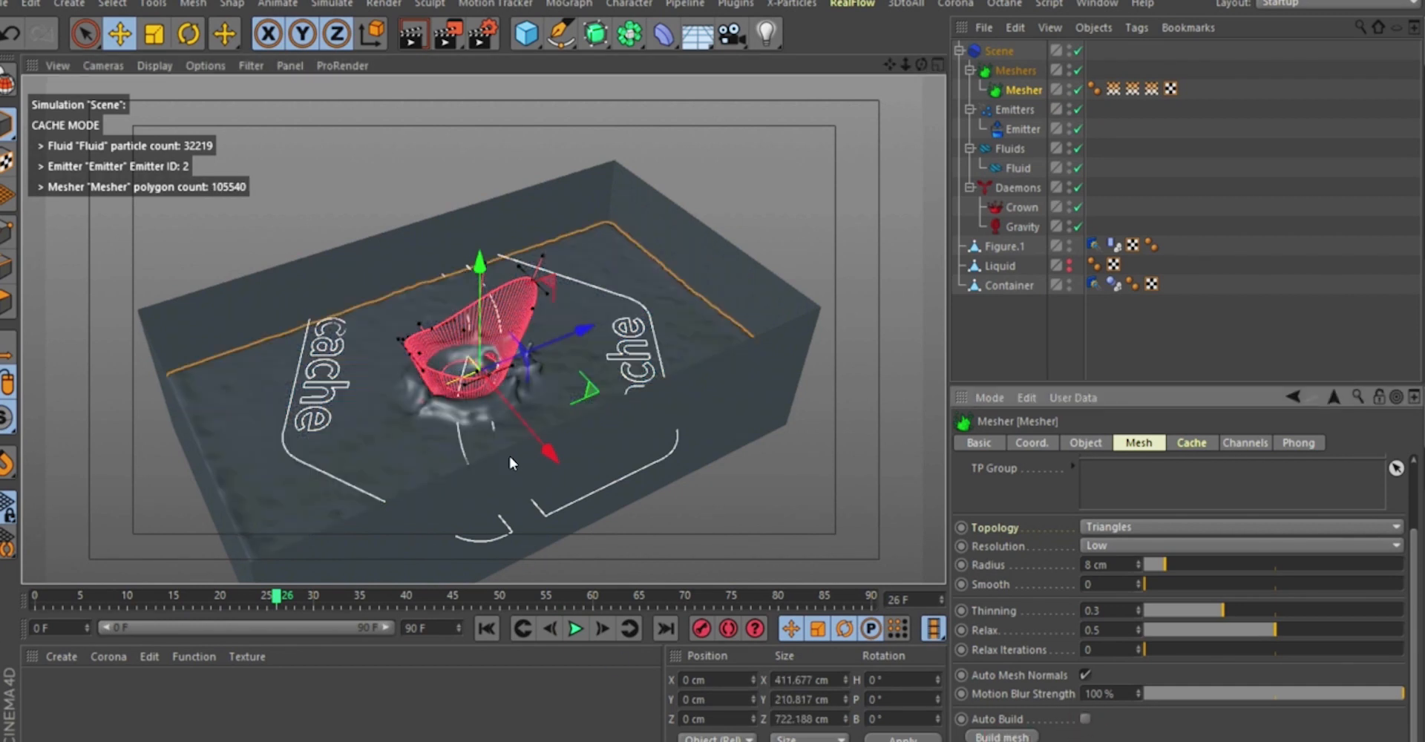
left_click_drag(509, 455, 546, 586, "alt")
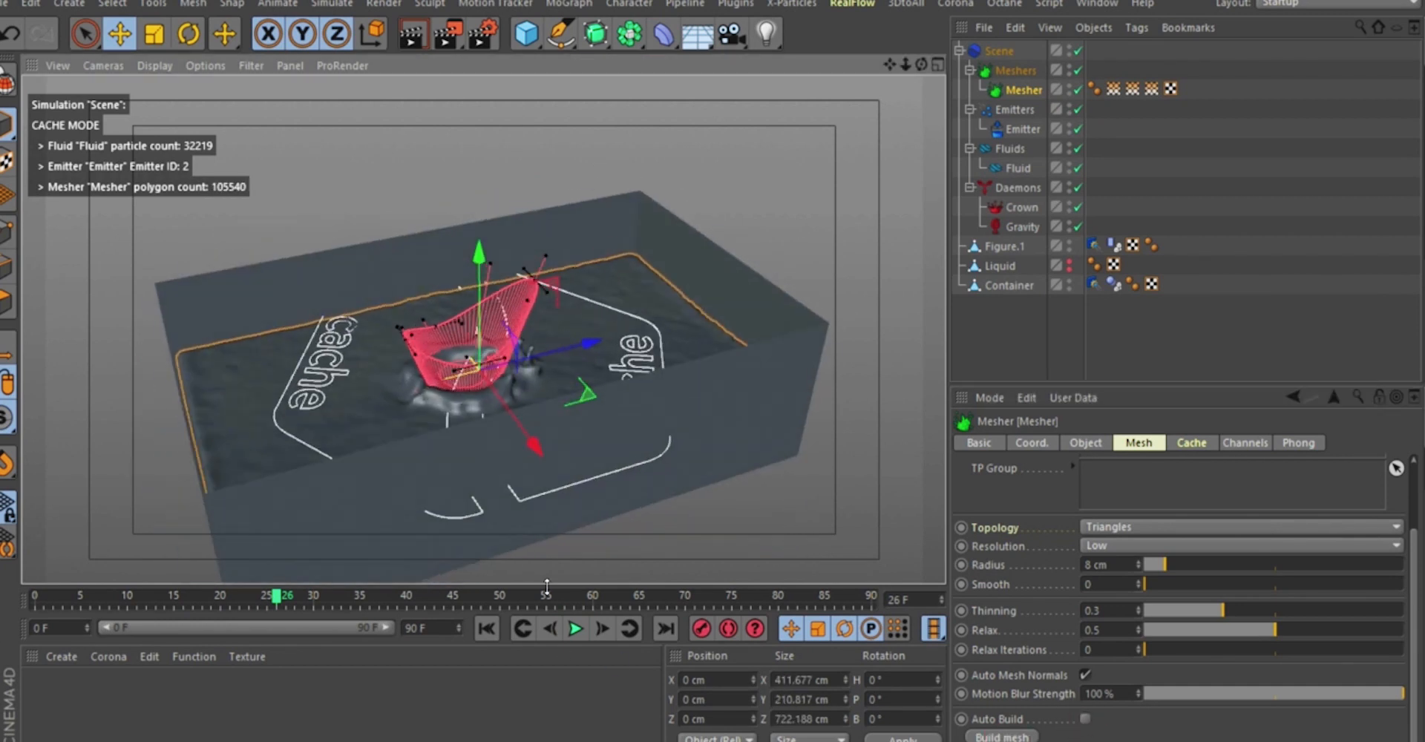
Advance the simulation to frame 41 and turn on Auto Build to mesh the splash, checking its shape up close.
left_click(575, 628)
left_click(576, 629)
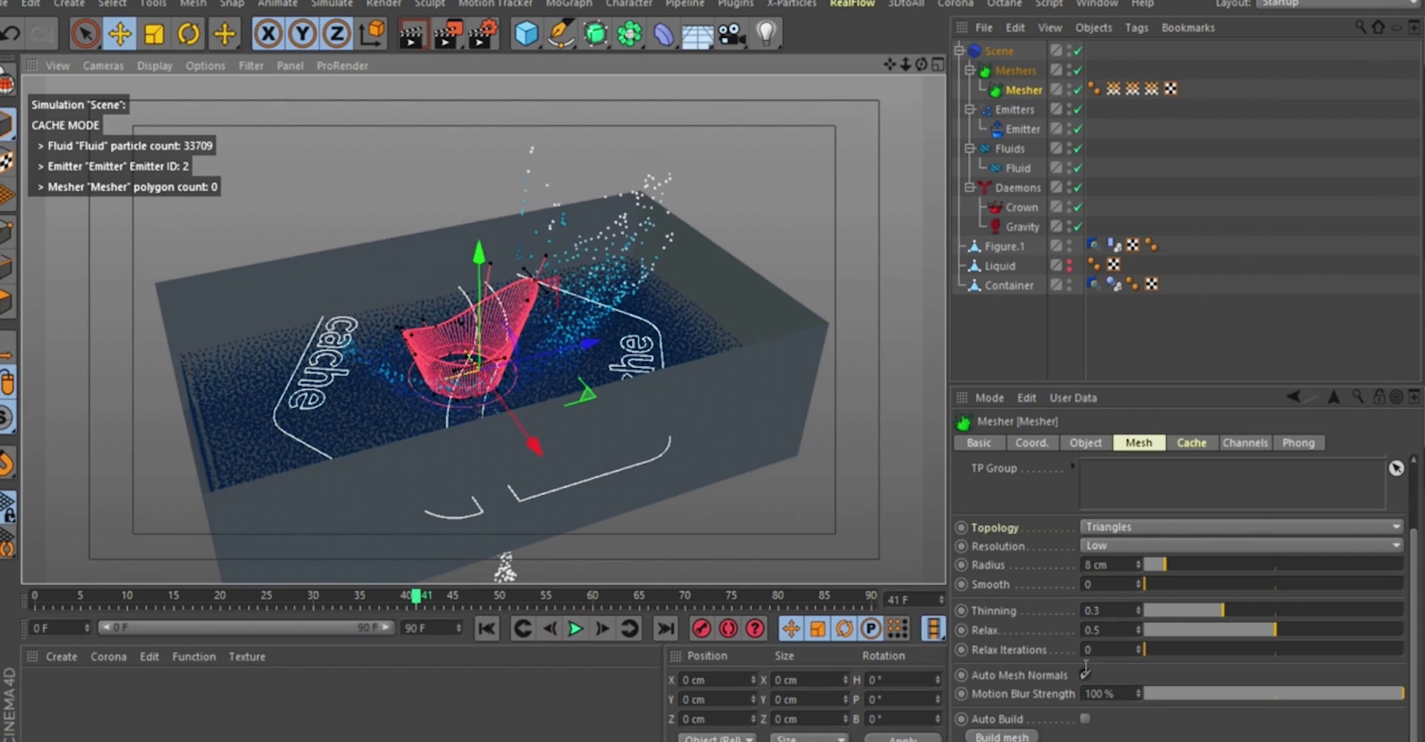
left_click(1085, 718)
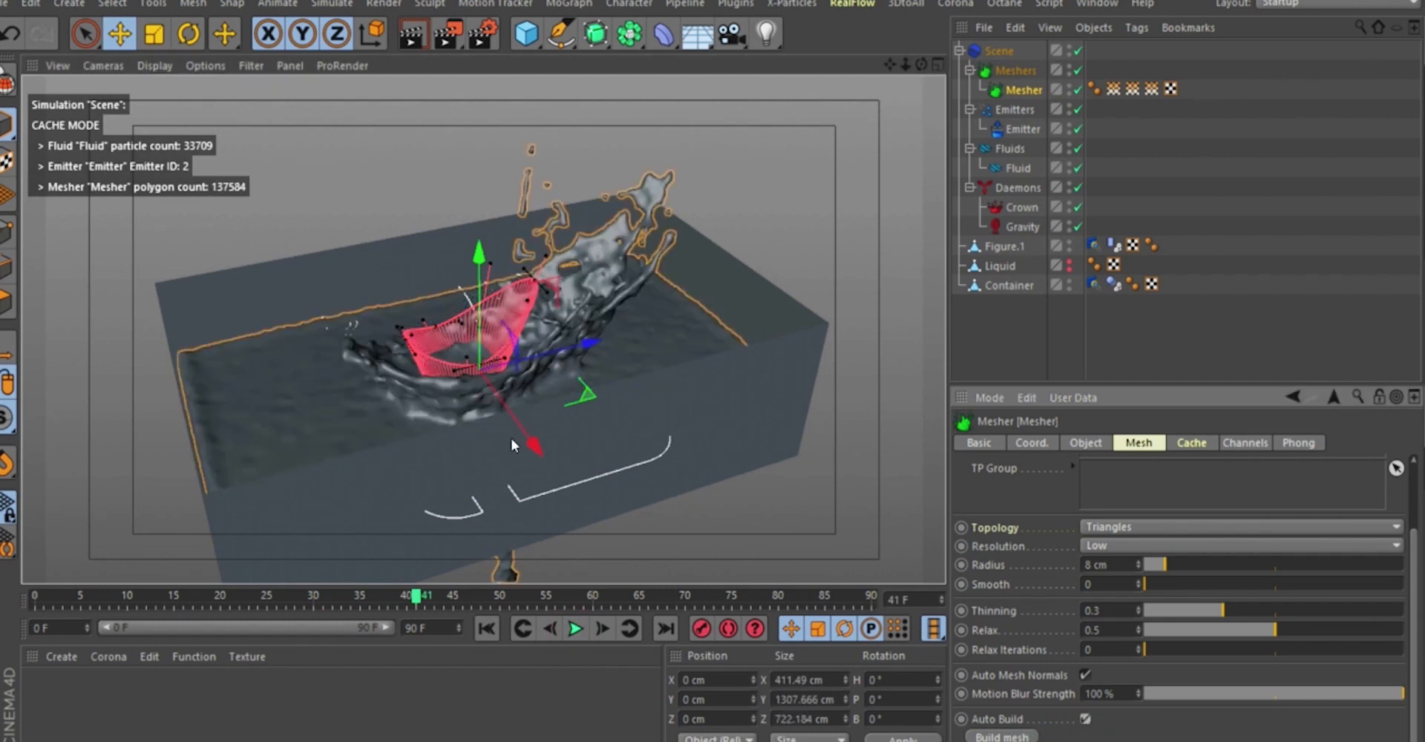
left_click_drag(523, 337, 619, 277, "alt")
scroll(656, 158, "up", 5)
scroll(646, 189, "down", 5)
left_click_drag(636, 221, 586, 304, "alt")
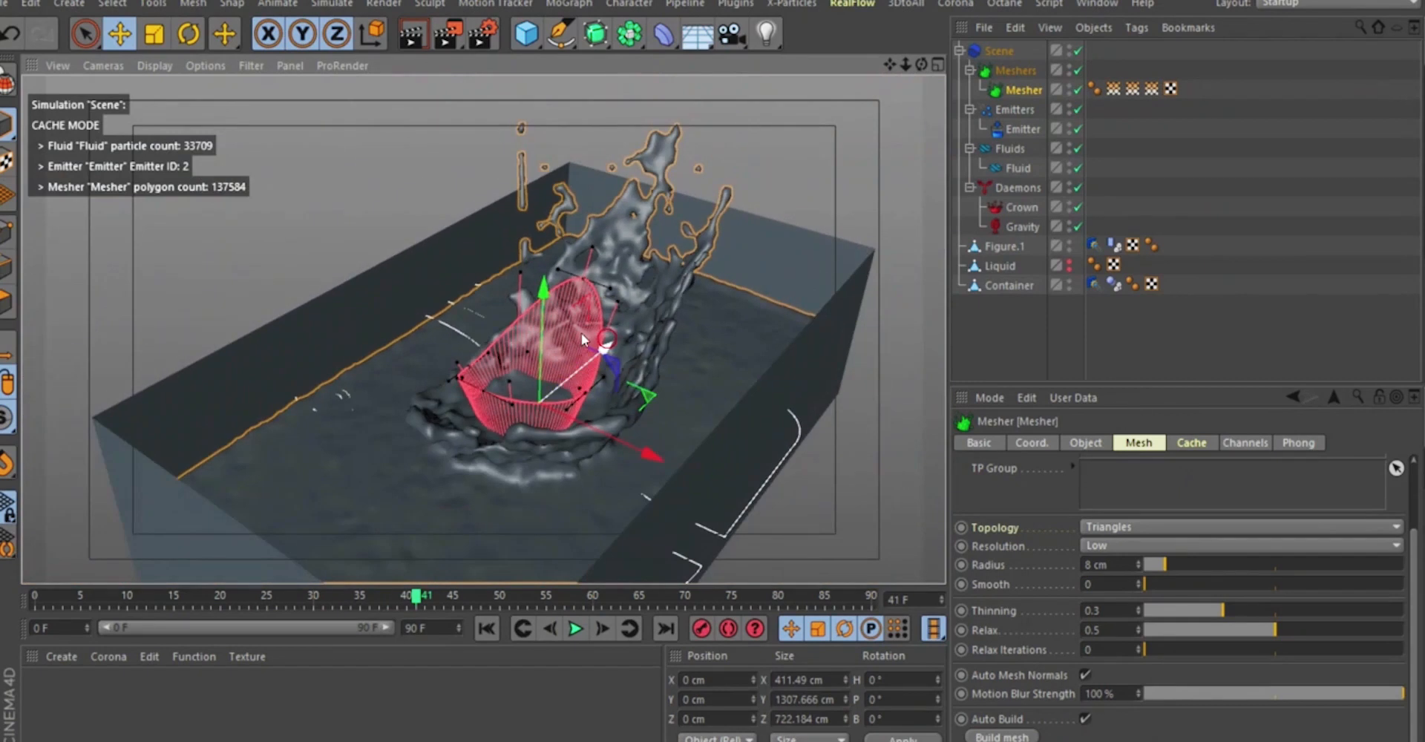
scroll(586, 305, "up", 4)
left_click_drag(642, 205, 546, 371, "alt")
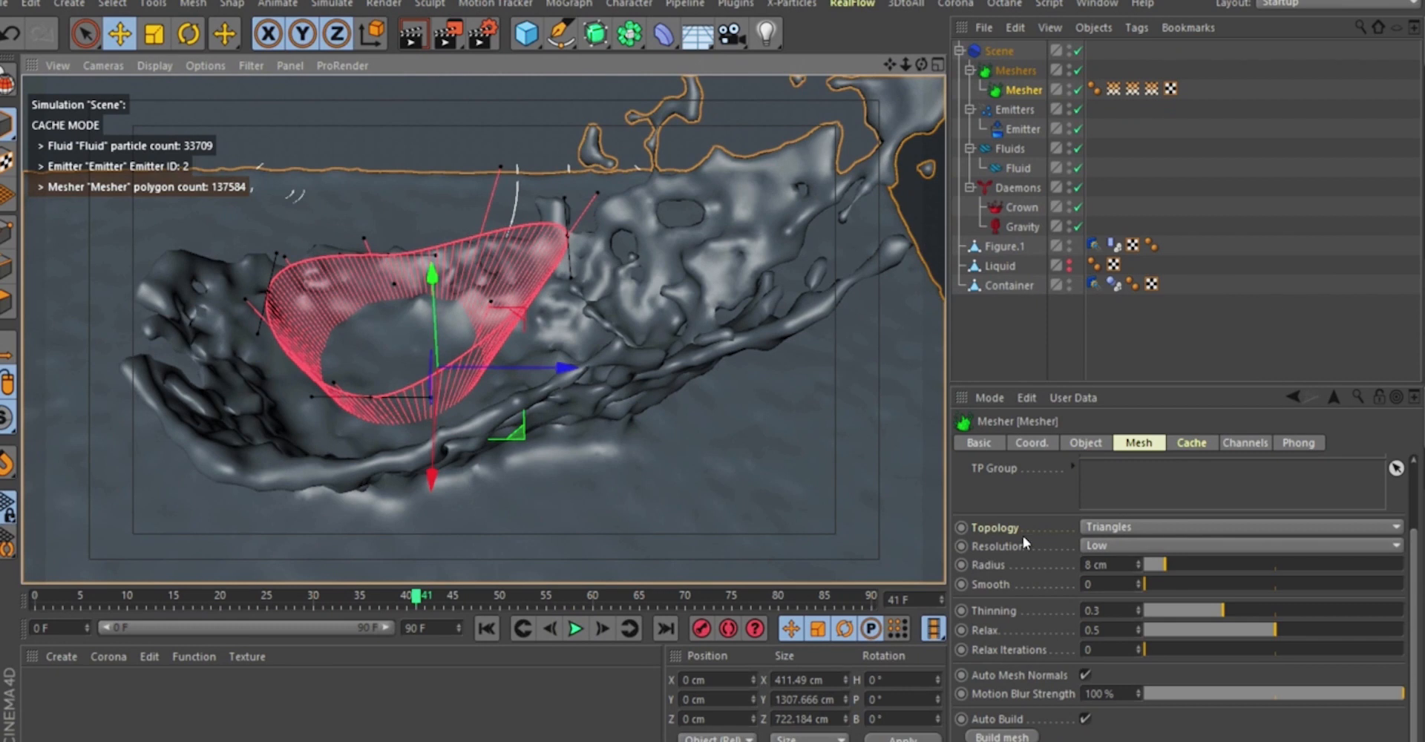
Set the Mesher's Resolution to Medium and check the refined splash mesh.
left_click(1143, 545)
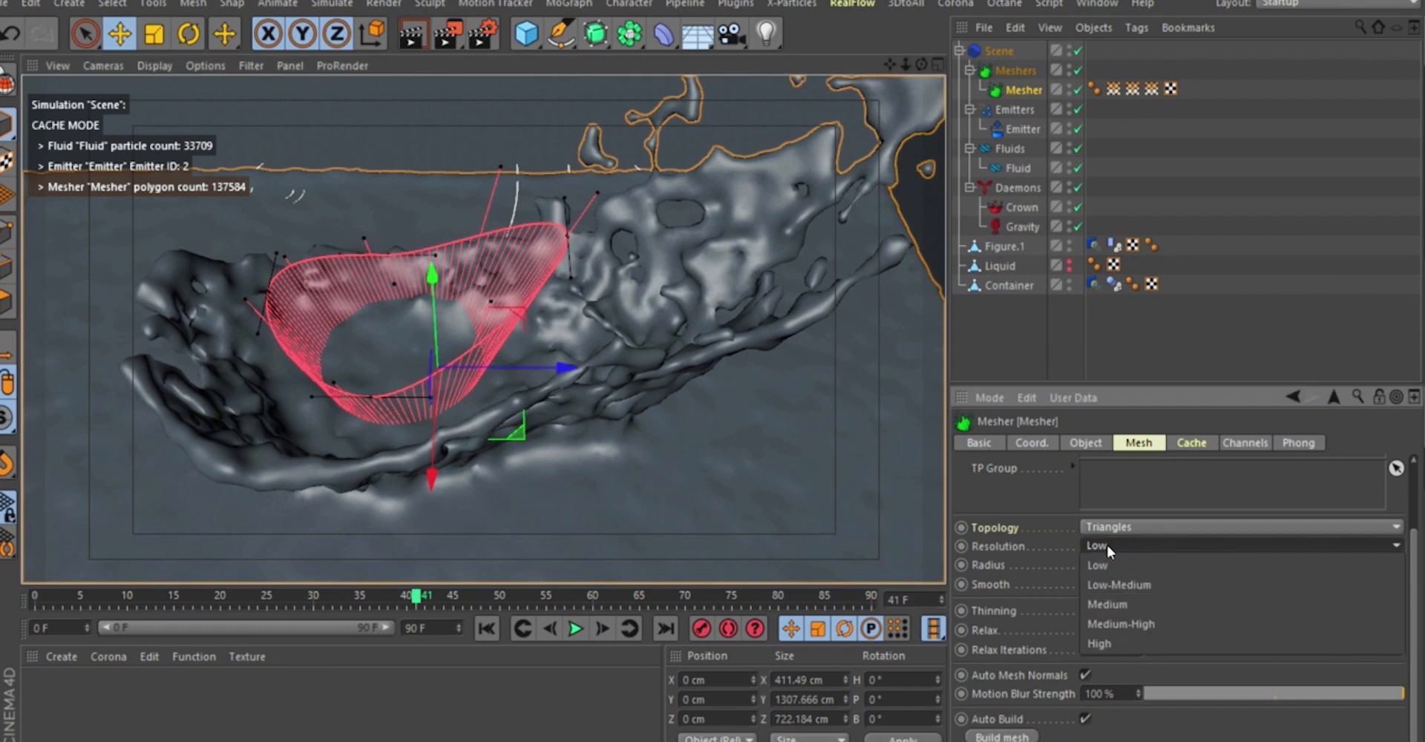
left_click(1110, 605)
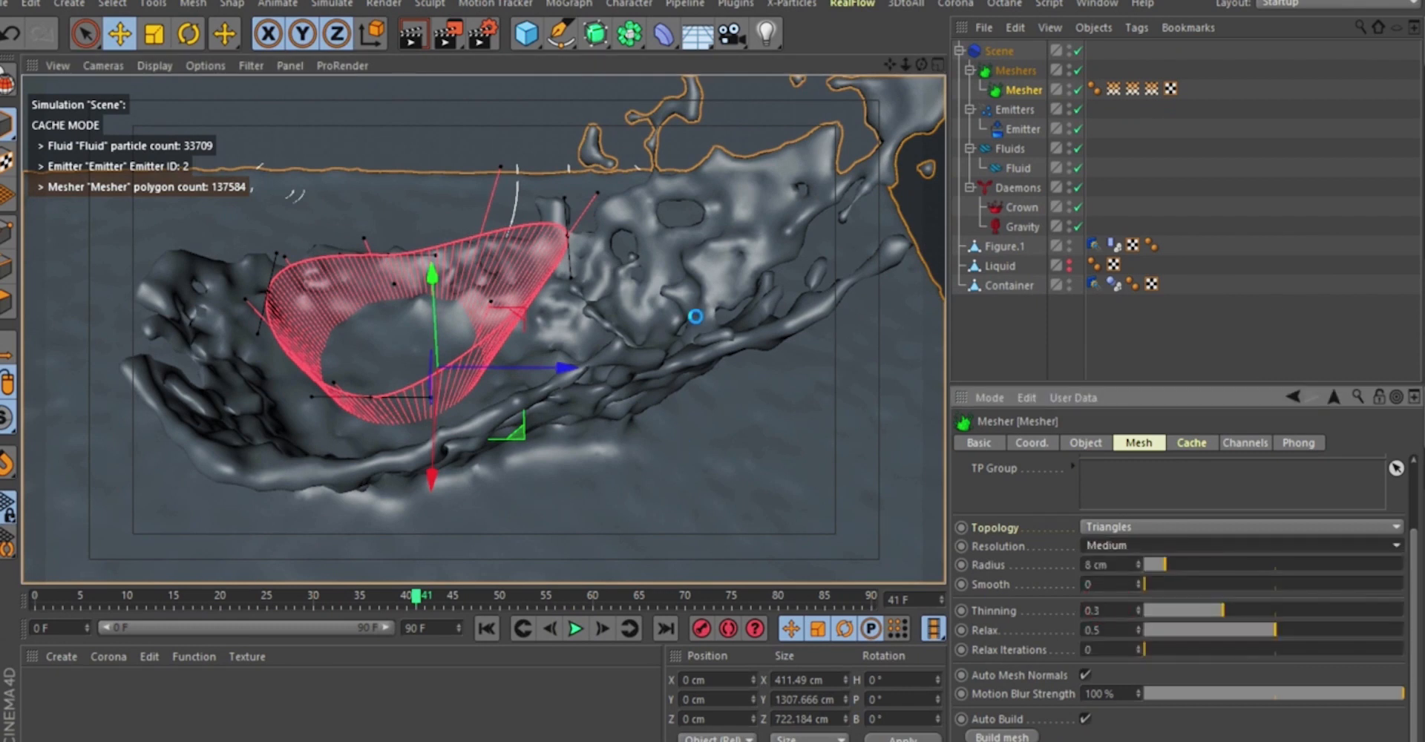
left_click_drag(599, 326, 626, 304, "alt")
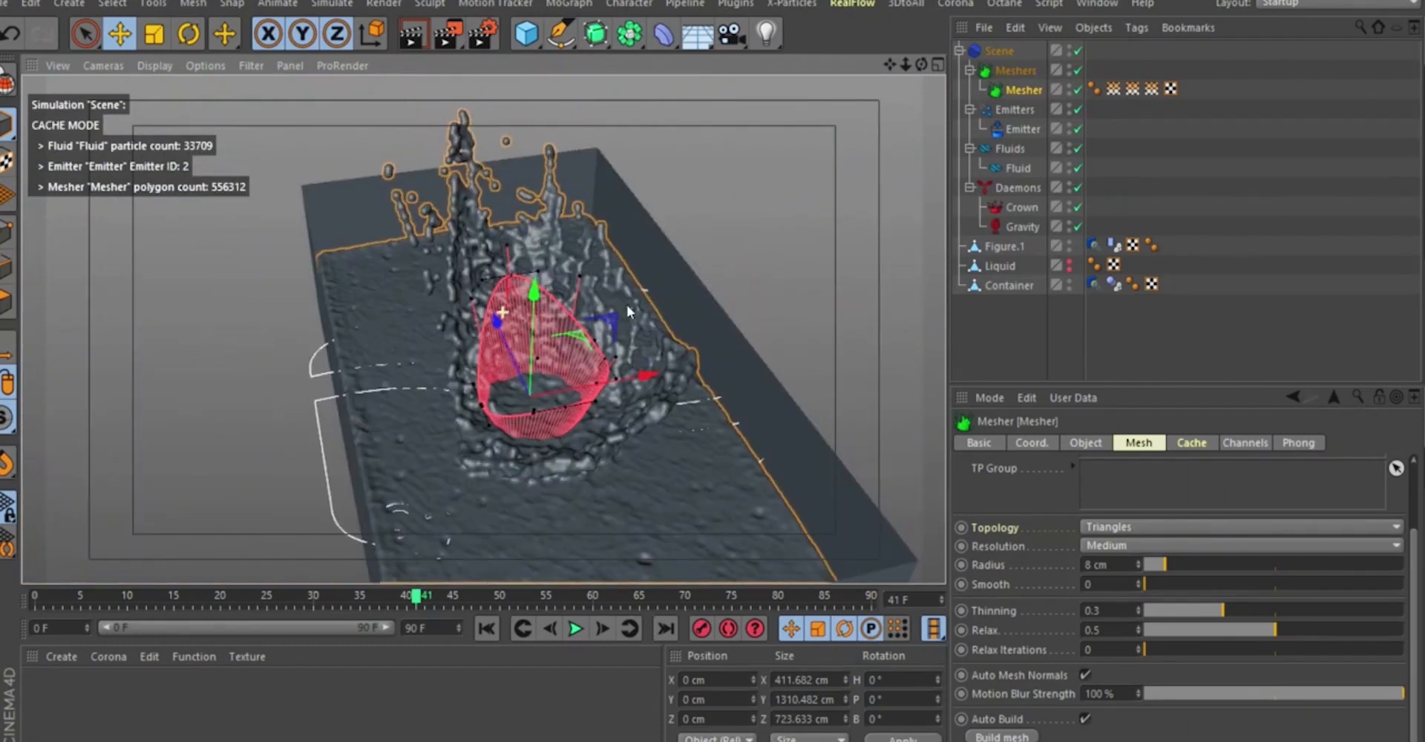
right_click_drag(571, 266, 493, 236, "alt")
left_click_drag(492, 236, 755, 443, "alt")
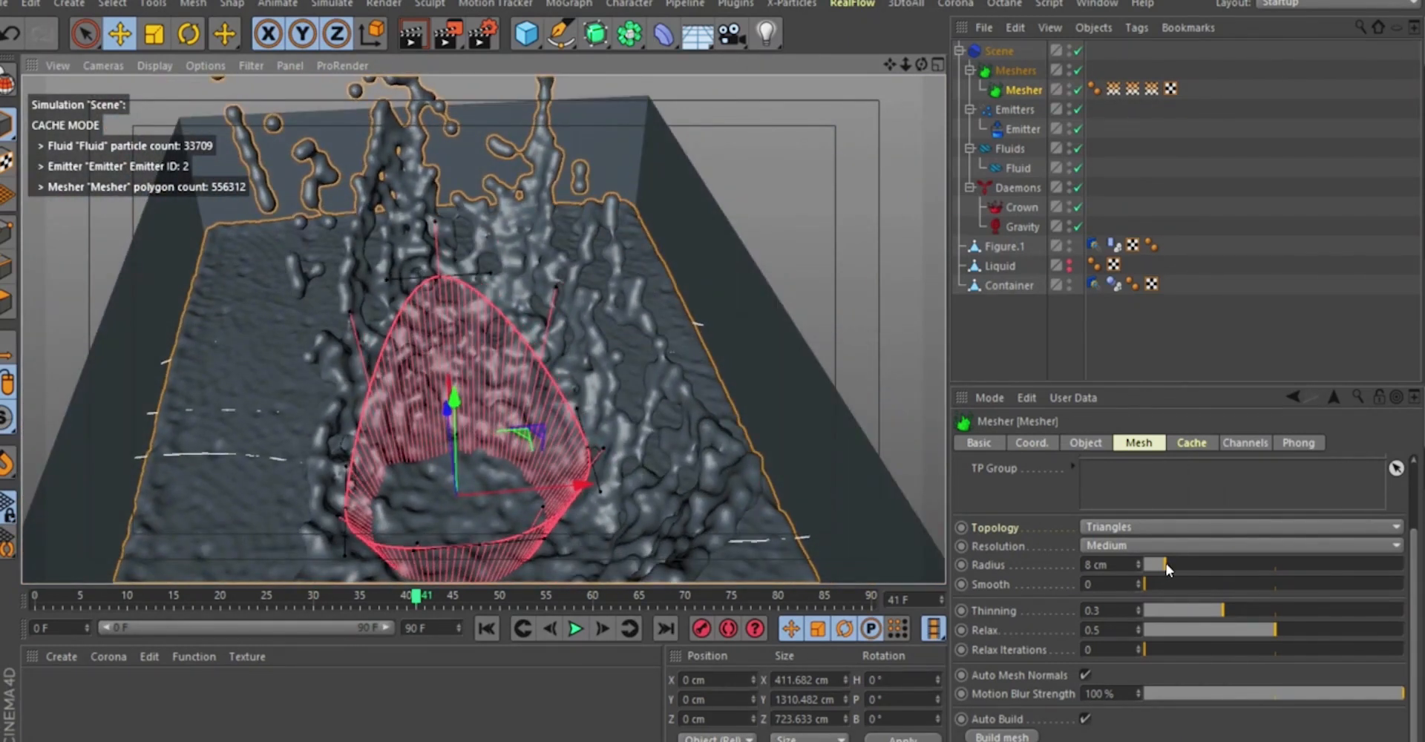
Lower the Mesher's Radius to 6.73 cm and set Smooth to 5.
left_click_drag(1166, 566, 1162, 566)
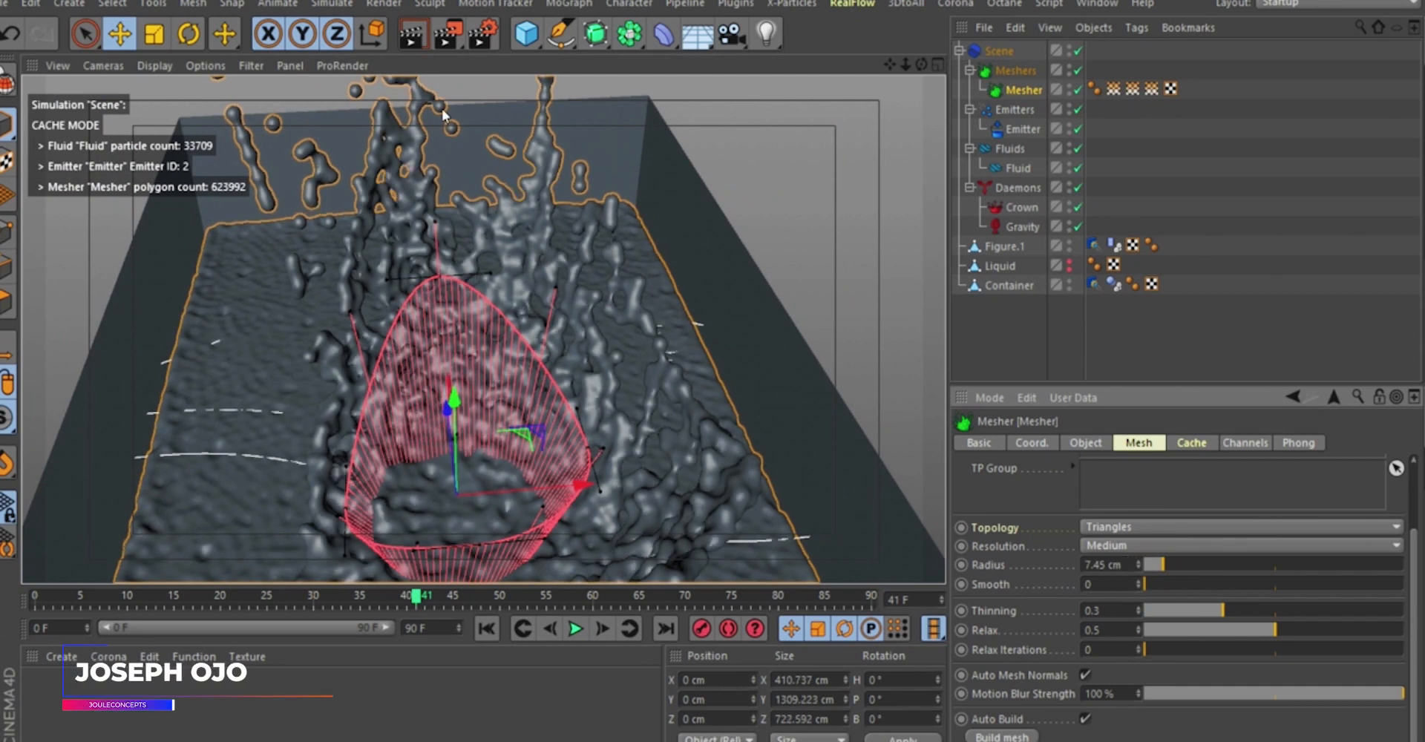
left_click_drag(1164, 564, 1161, 564)
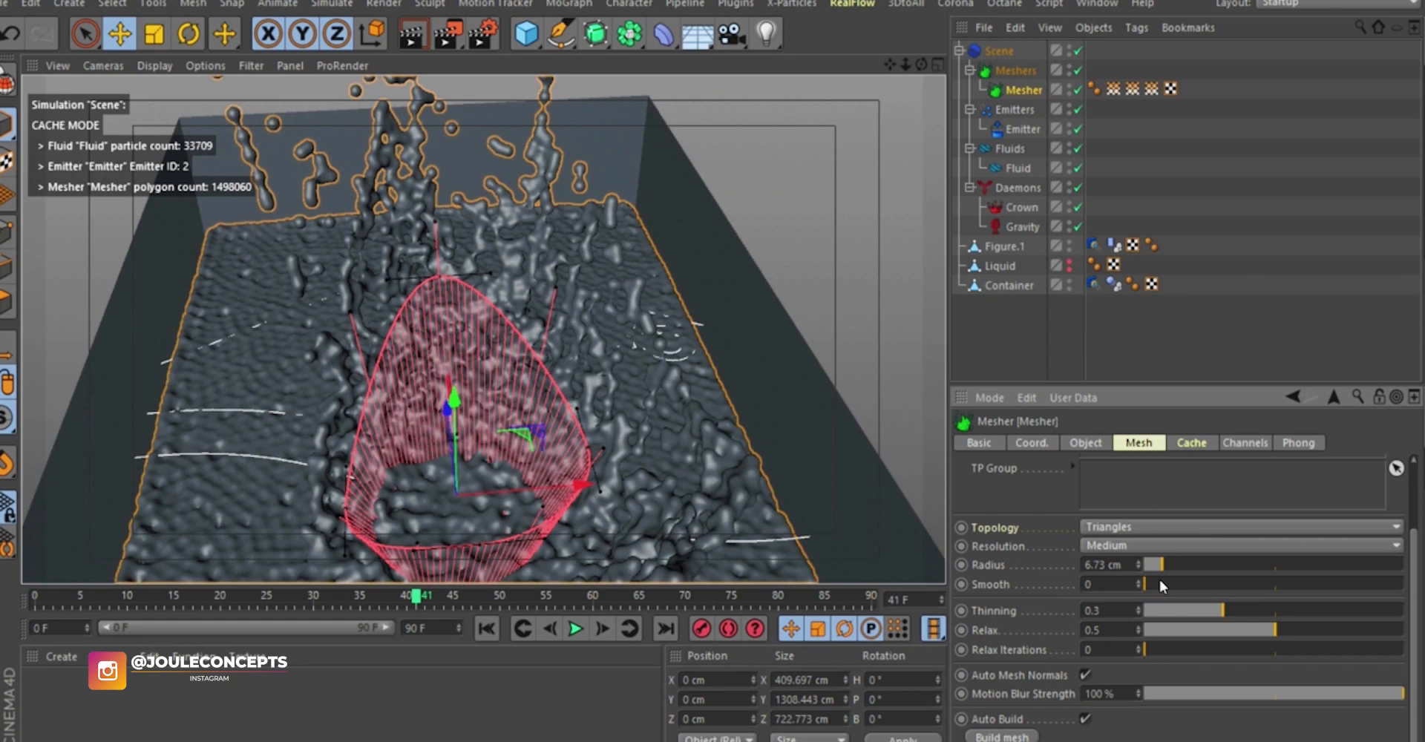
left_click(1160, 582)
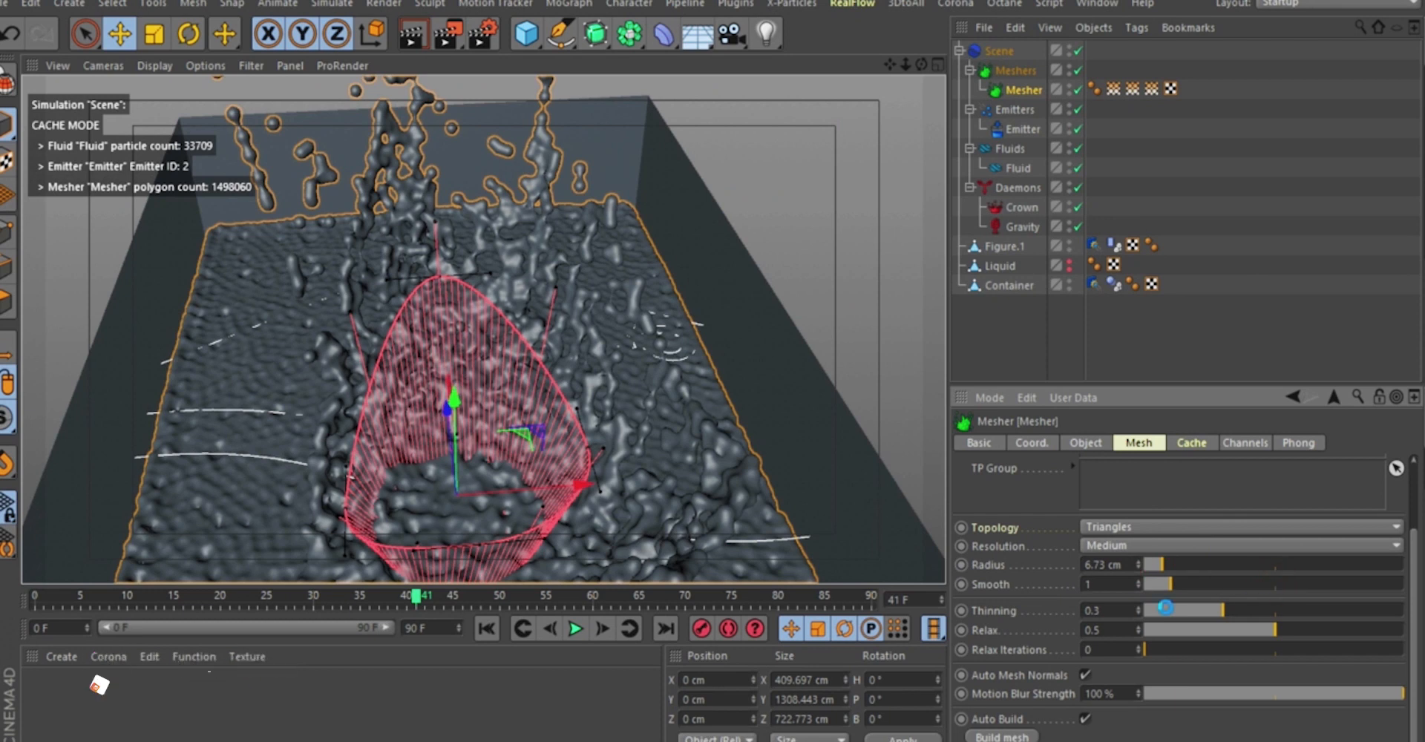
left_click_drag(1169, 584, 1275, 584)
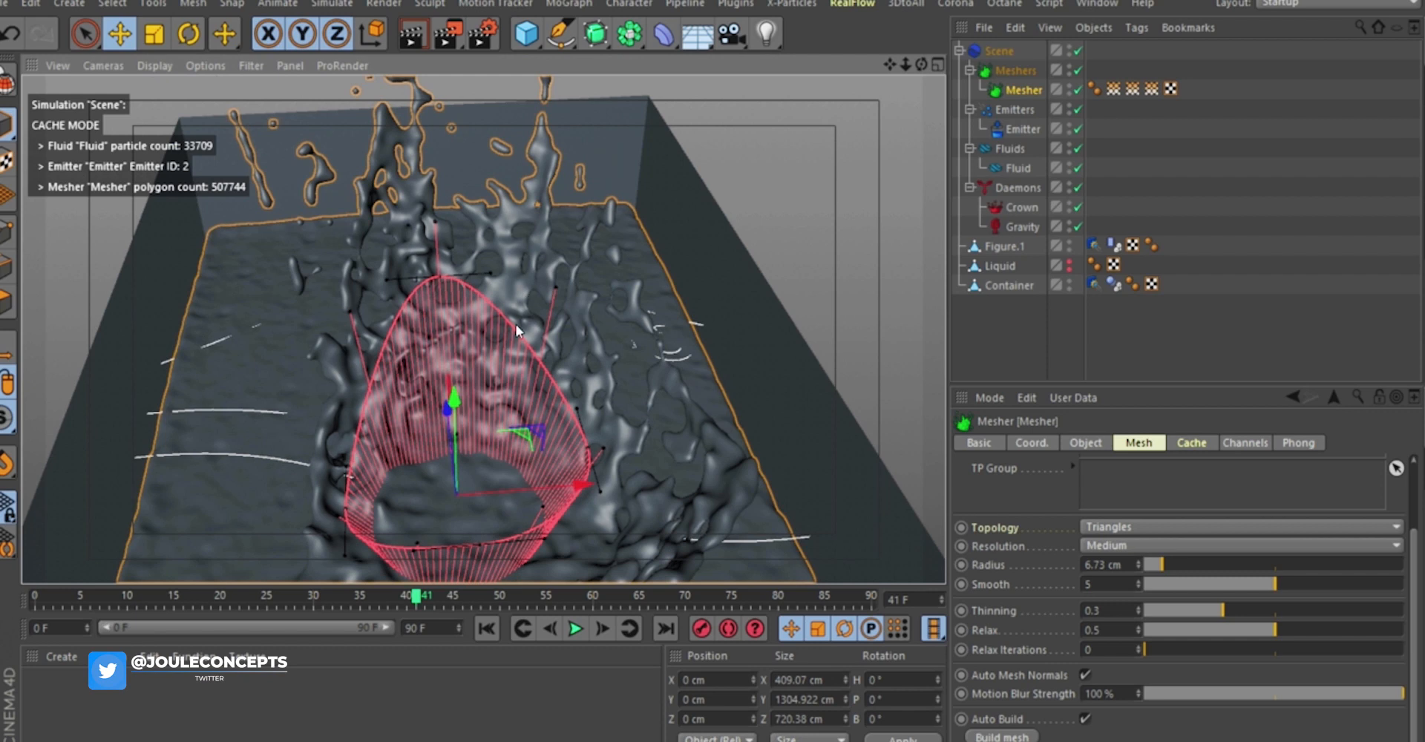
Set the Mesher's Radius to 7 cm.
left_click_drag(417, 307, 541, 305, "alt")
double_click(1106, 564)
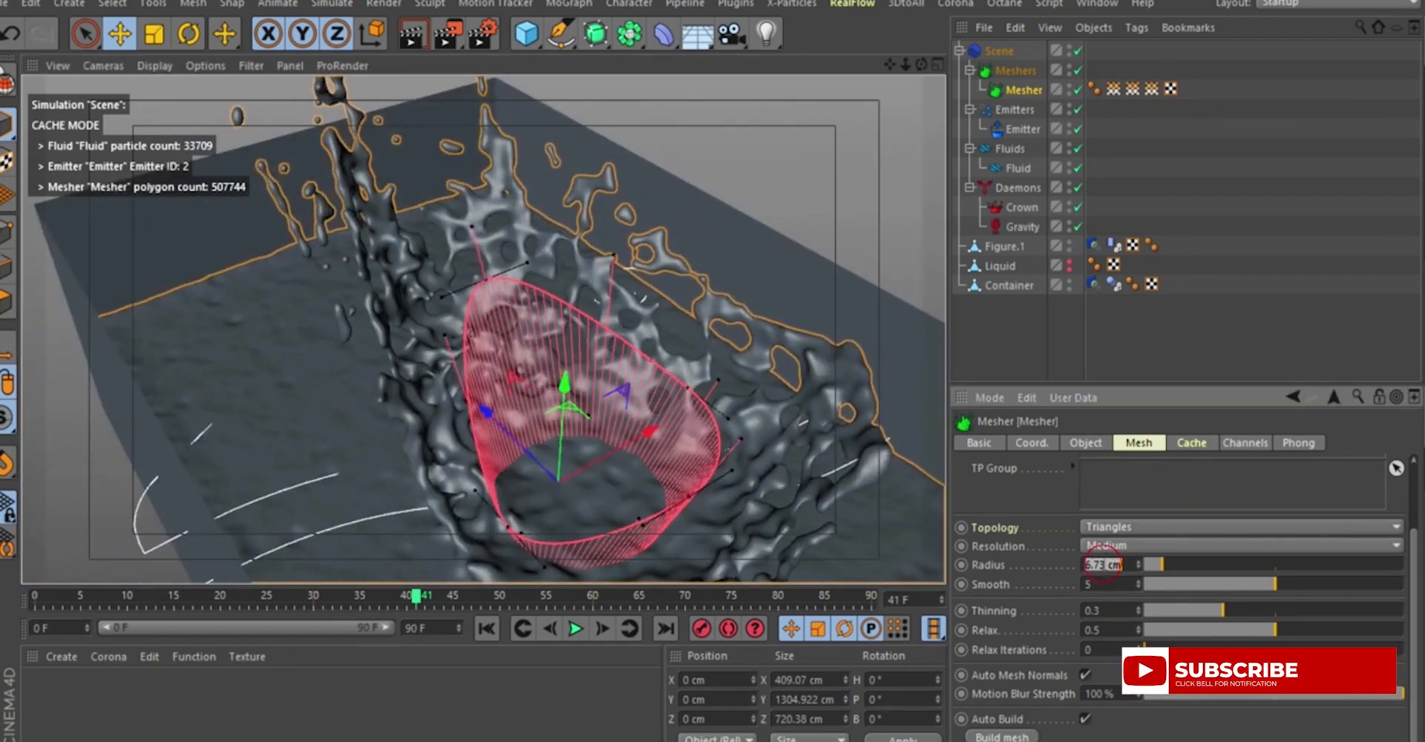
type("7")
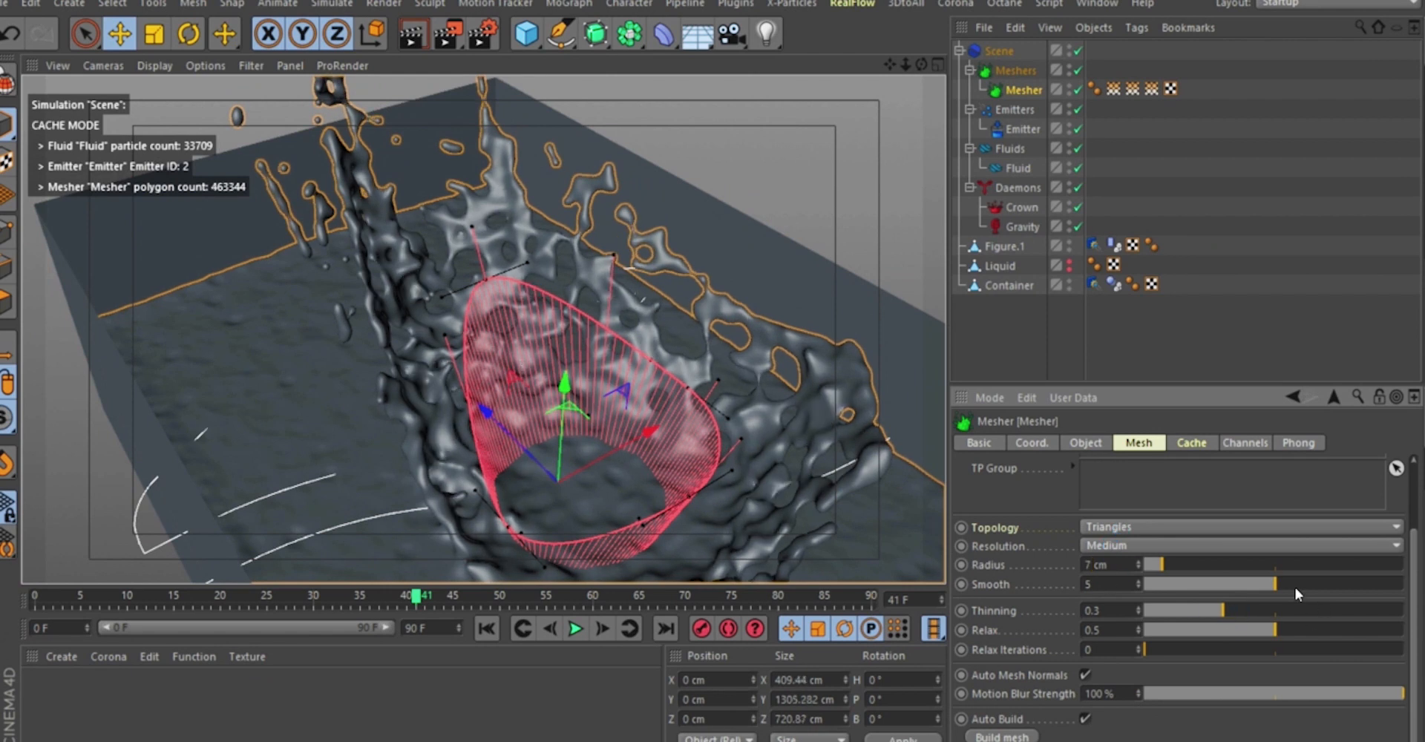
Play the simulation to frame 50 and build the splash mesh there.
left_click_drag(550, 340, 687, 289, "alt")
left_click(577, 629)
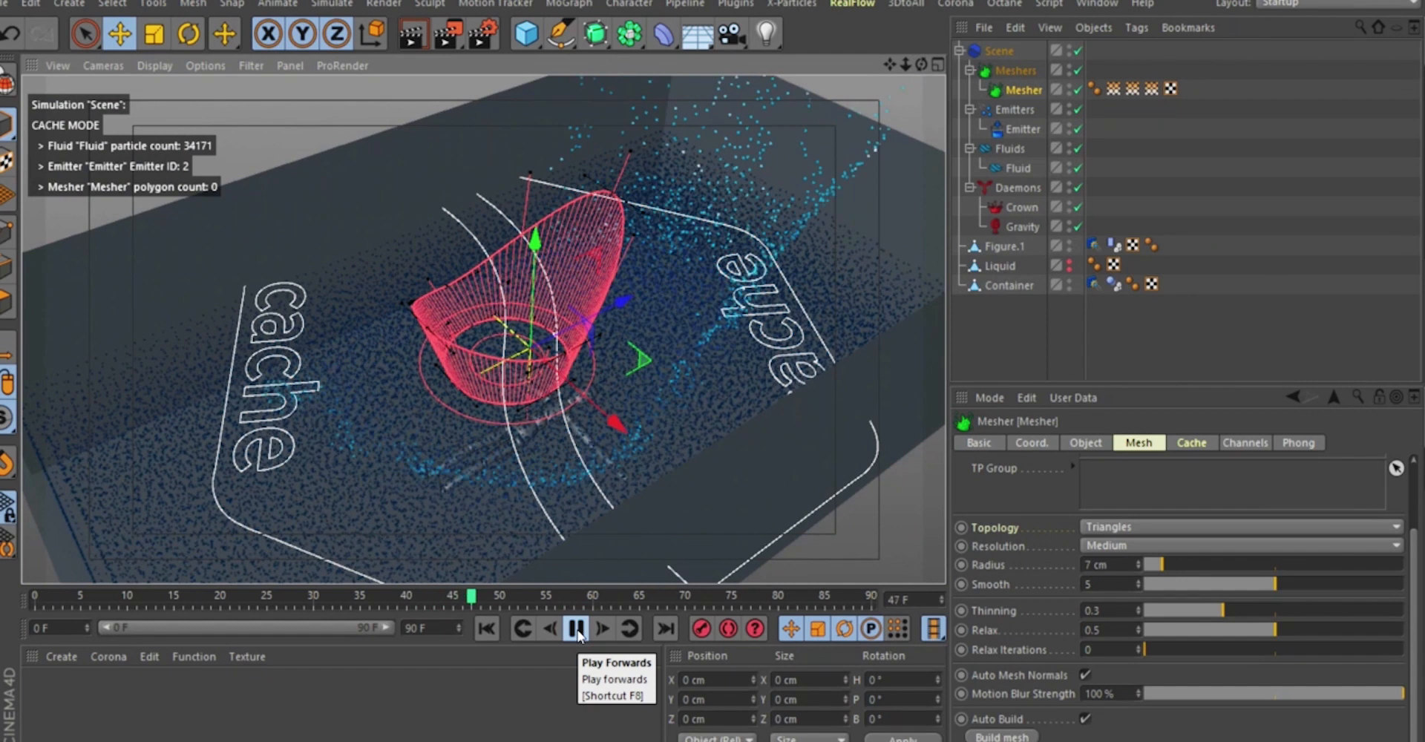
left_click(577, 630)
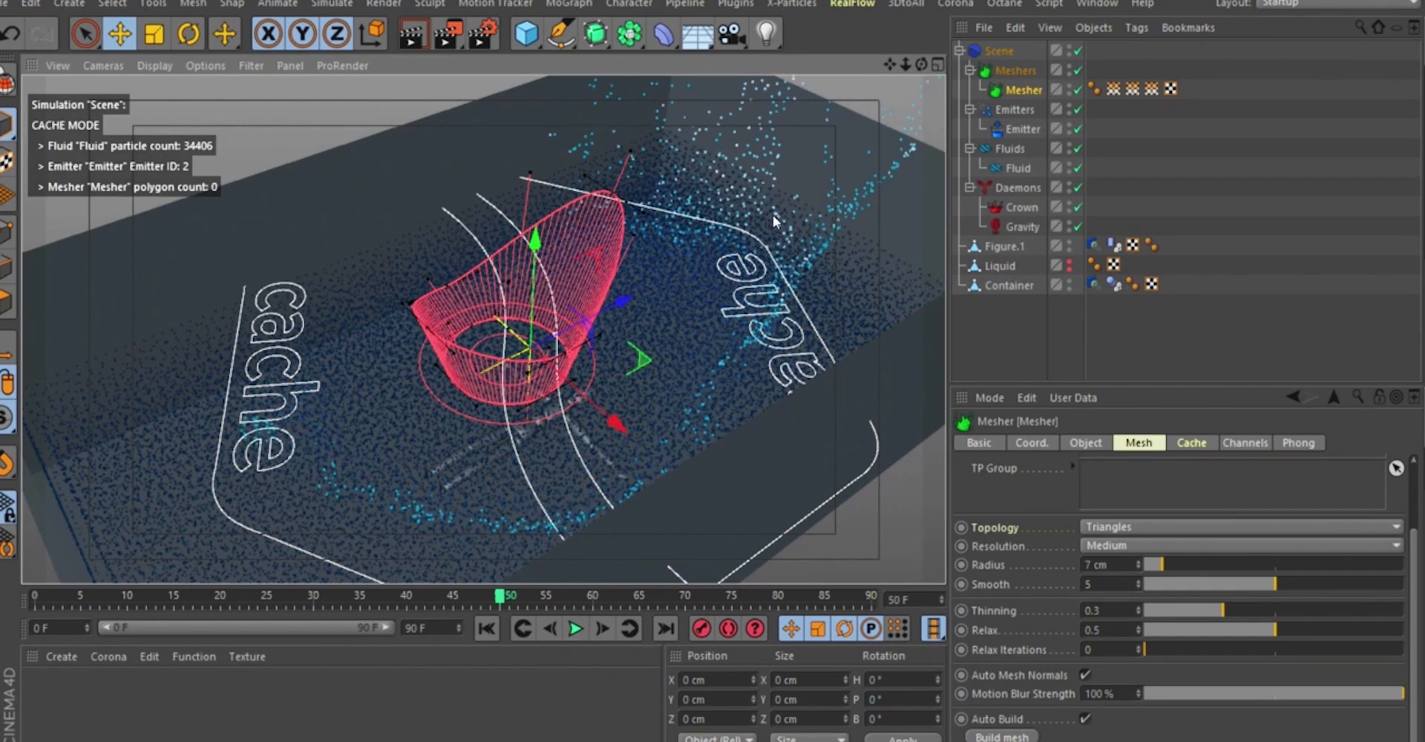
left_click(985, 737)
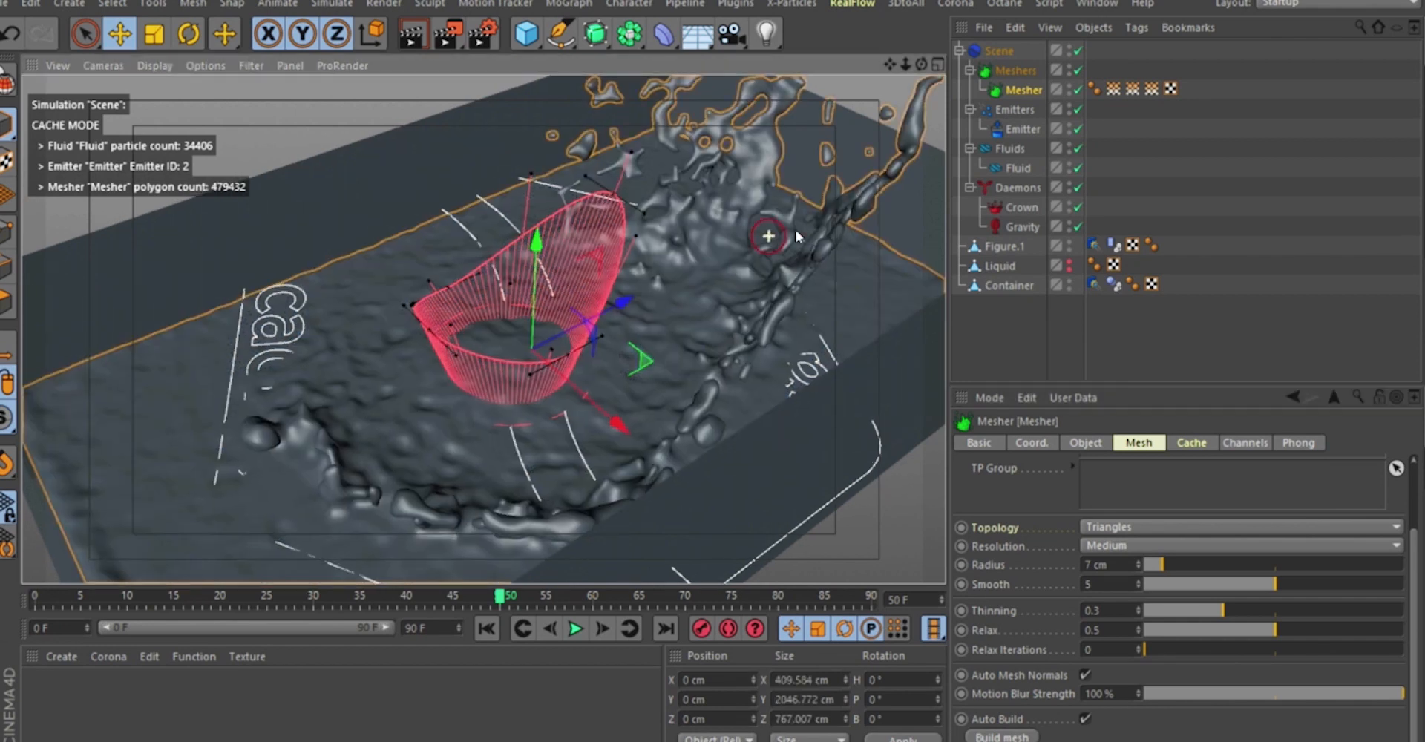
left_click_drag(795, 229, 735, 216, "alt")
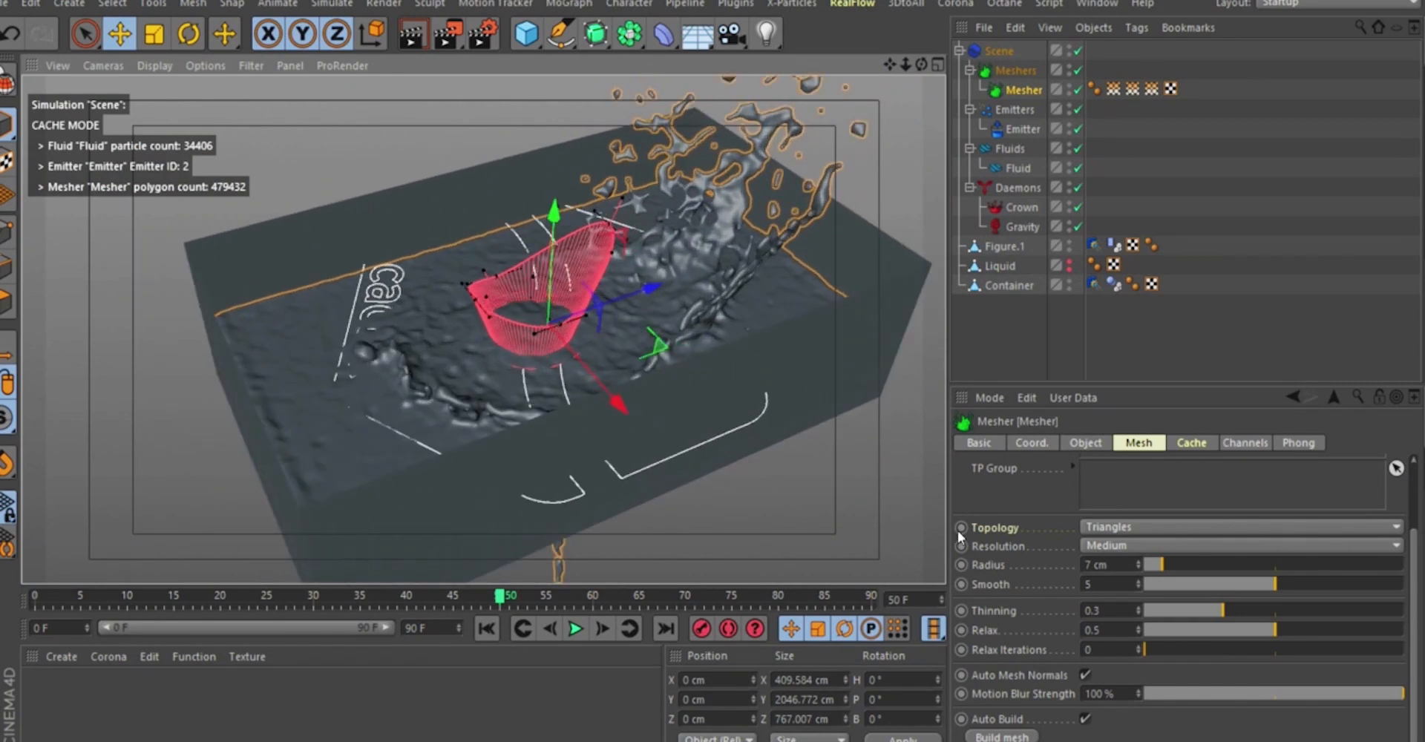
Cache the meshes of the RealFlow Scene for all 90 frames and close the finished-cache dialog.
left_click(987, 50)
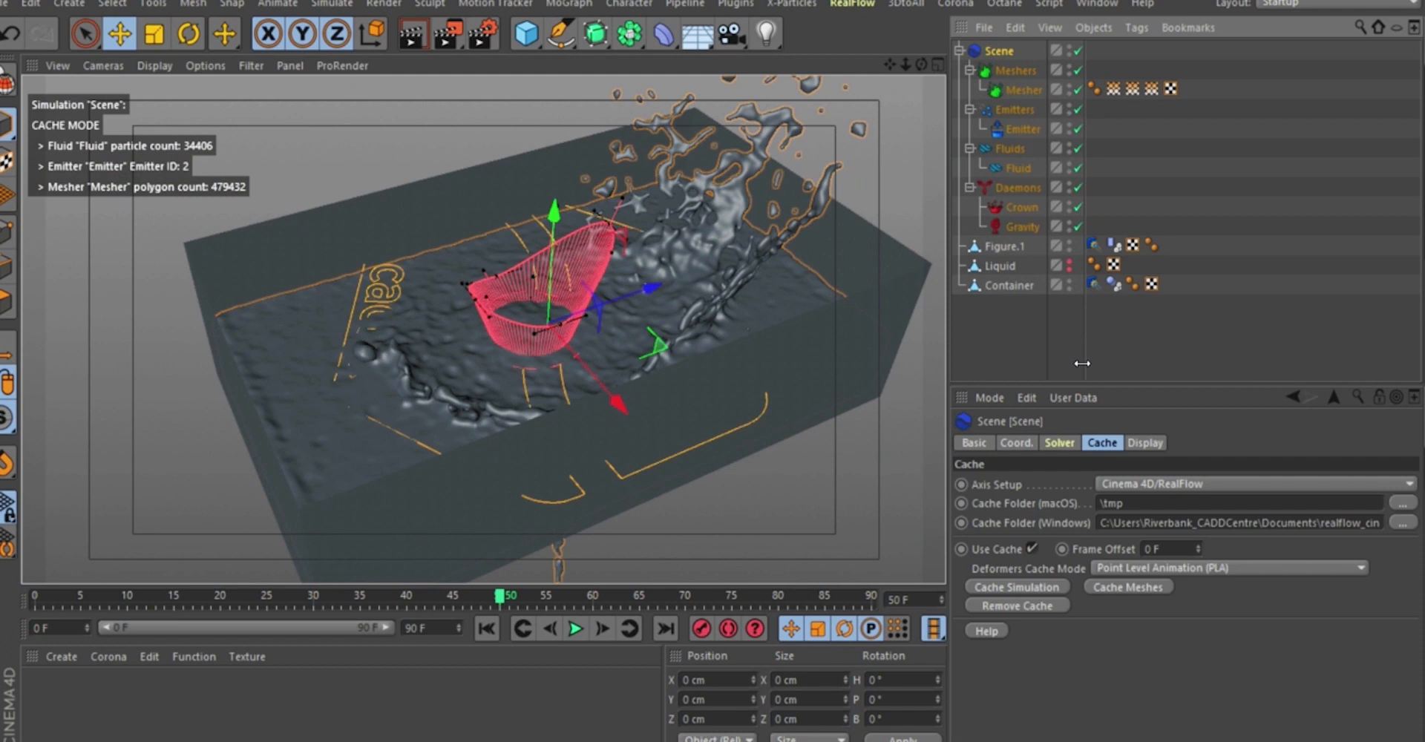
left_click(1116, 589)
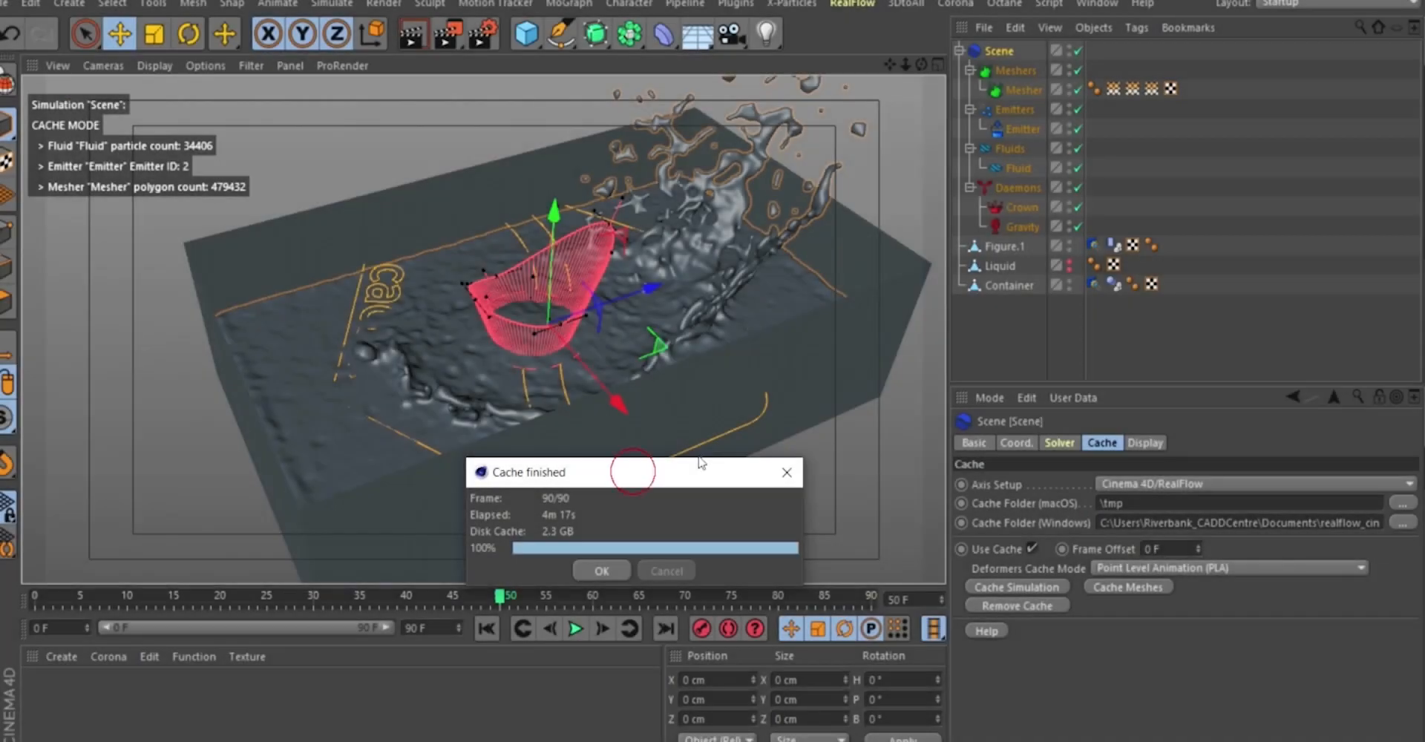
left_click_drag(701, 464, 764, 437)
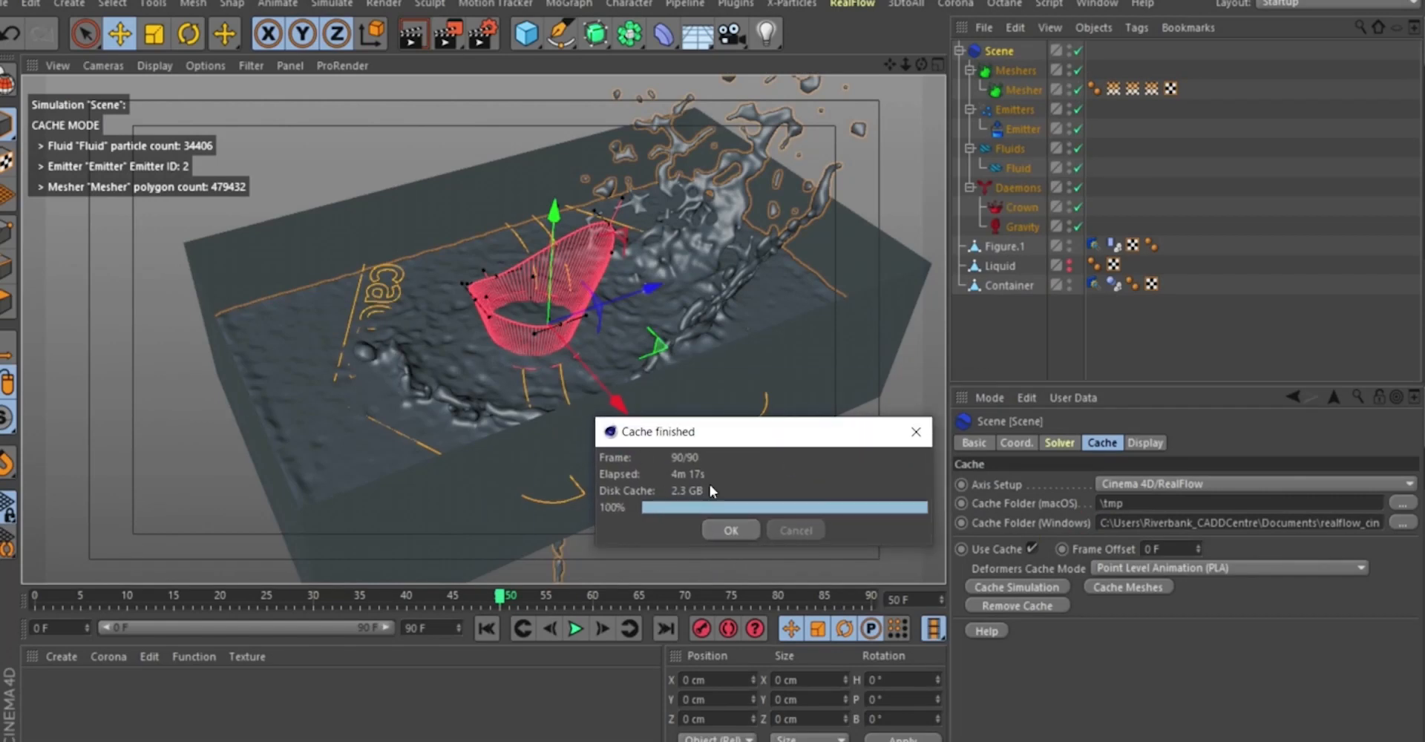
left_click_drag(720, 426, 779, 372)
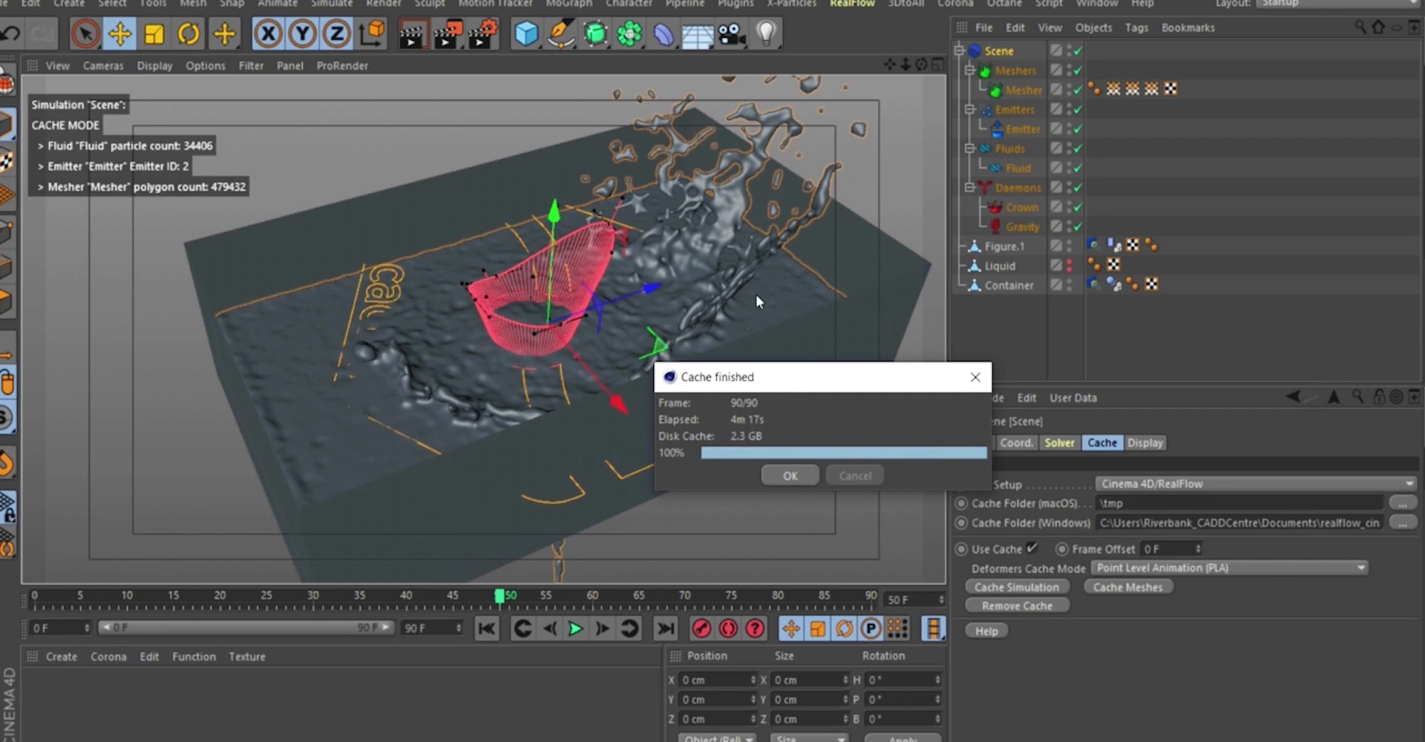
left_click(798, 473)
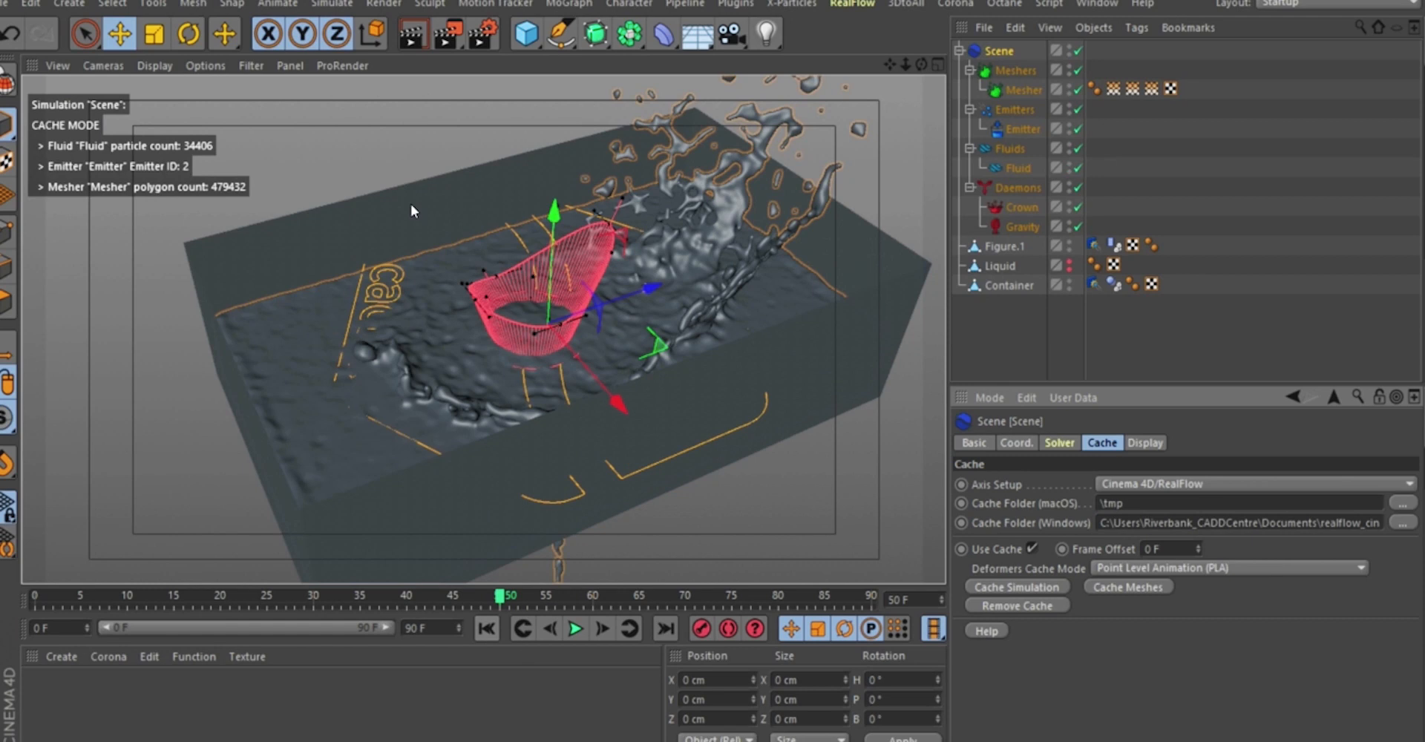
Return to frame 0 and play back the cached meshes.
left_click(487, 629)
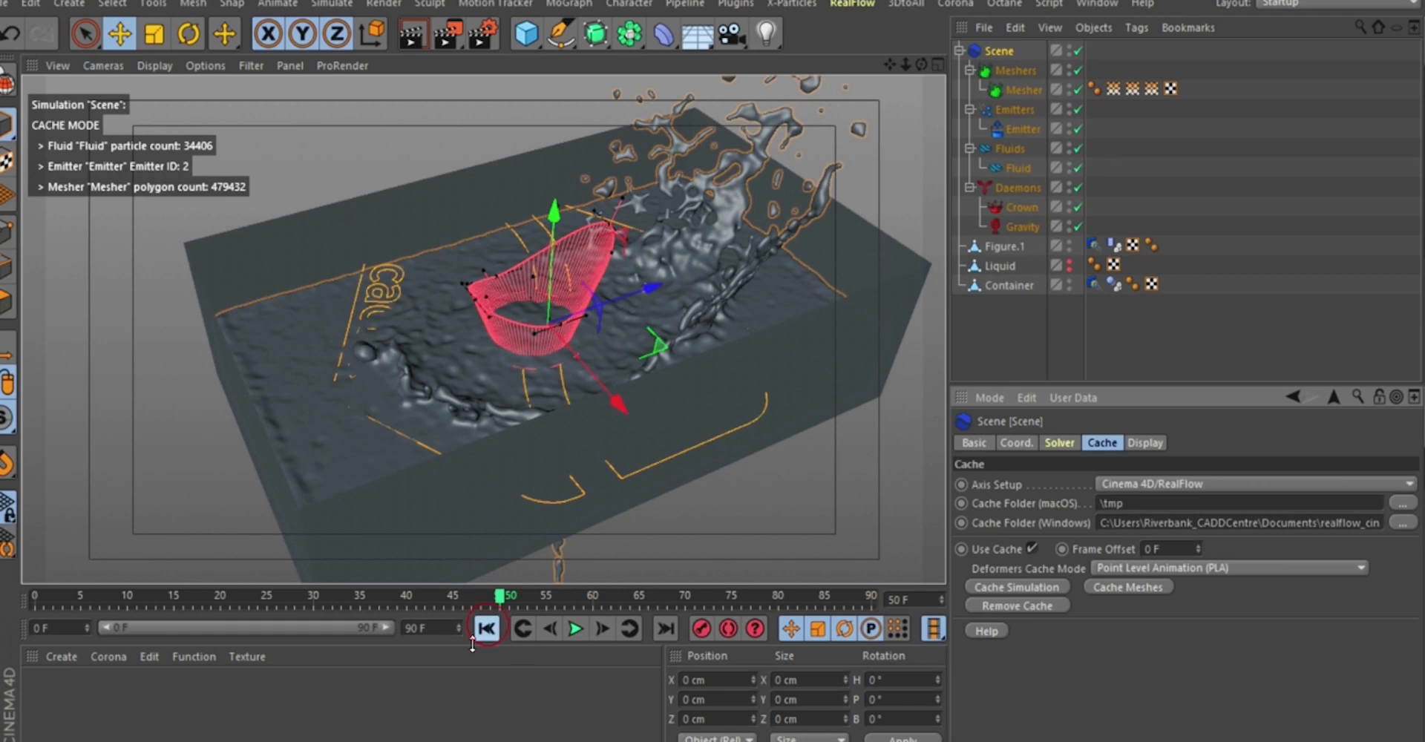
left_click(575, 629)
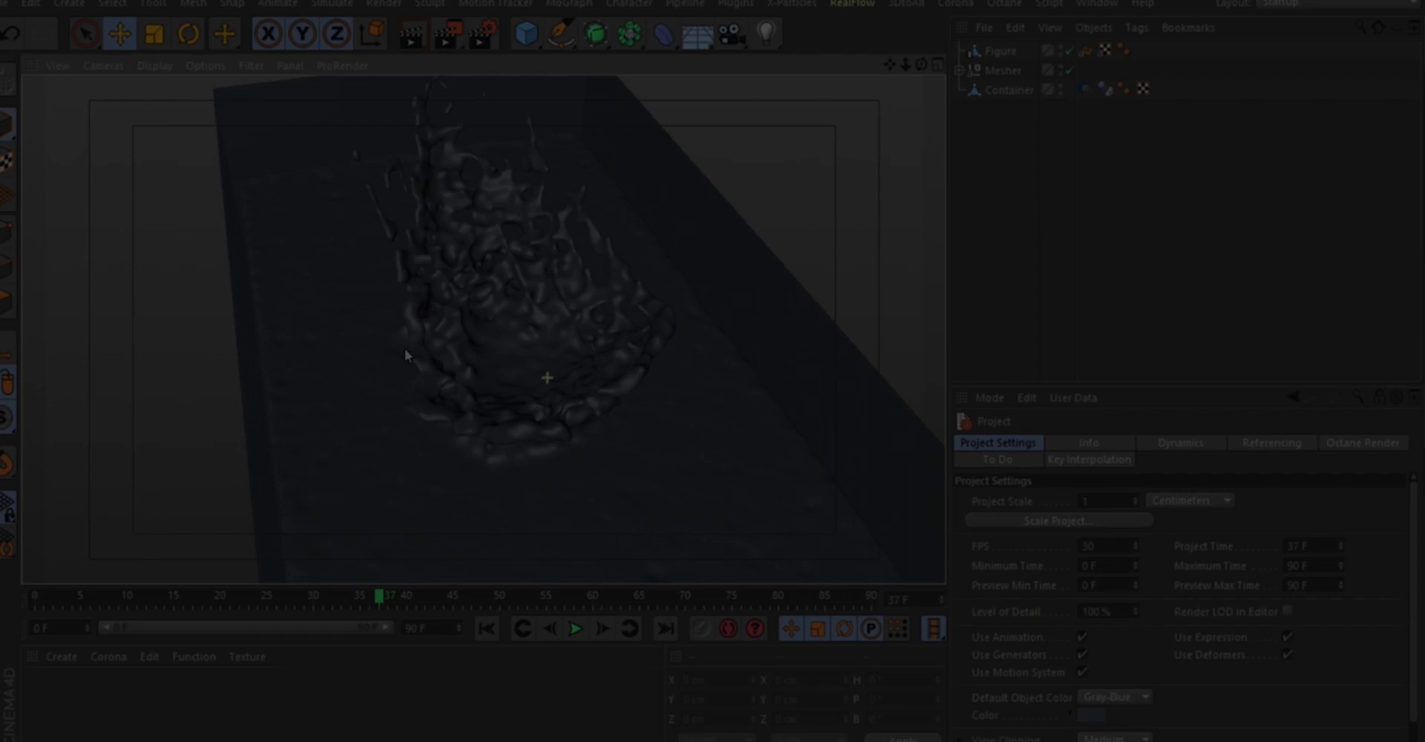
Create a new material and apply it to the water mesh, with the splash at frame 37 in view.
mouse_move(404, 349)
left_mouse_down("alt")
mouse_move(200, 341)
mouse_move(407, 363)
left_mouse_up("alt")
right_click_drag(407, 362, 557, 295, "alt")
left_click_drag(556, 296, 435, 180, "alt")
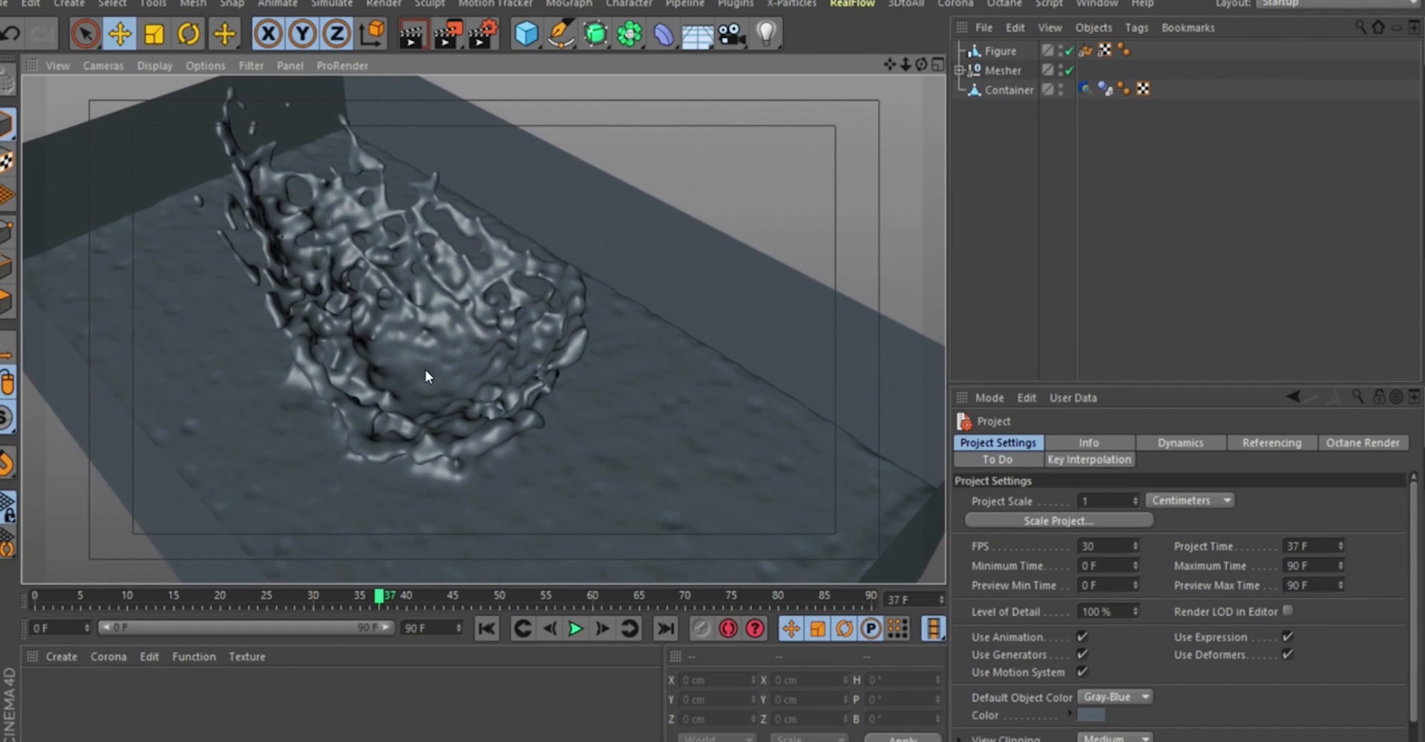
left_click_drag(425, 369, 460, 356, "alt")
double_click(109, 692)
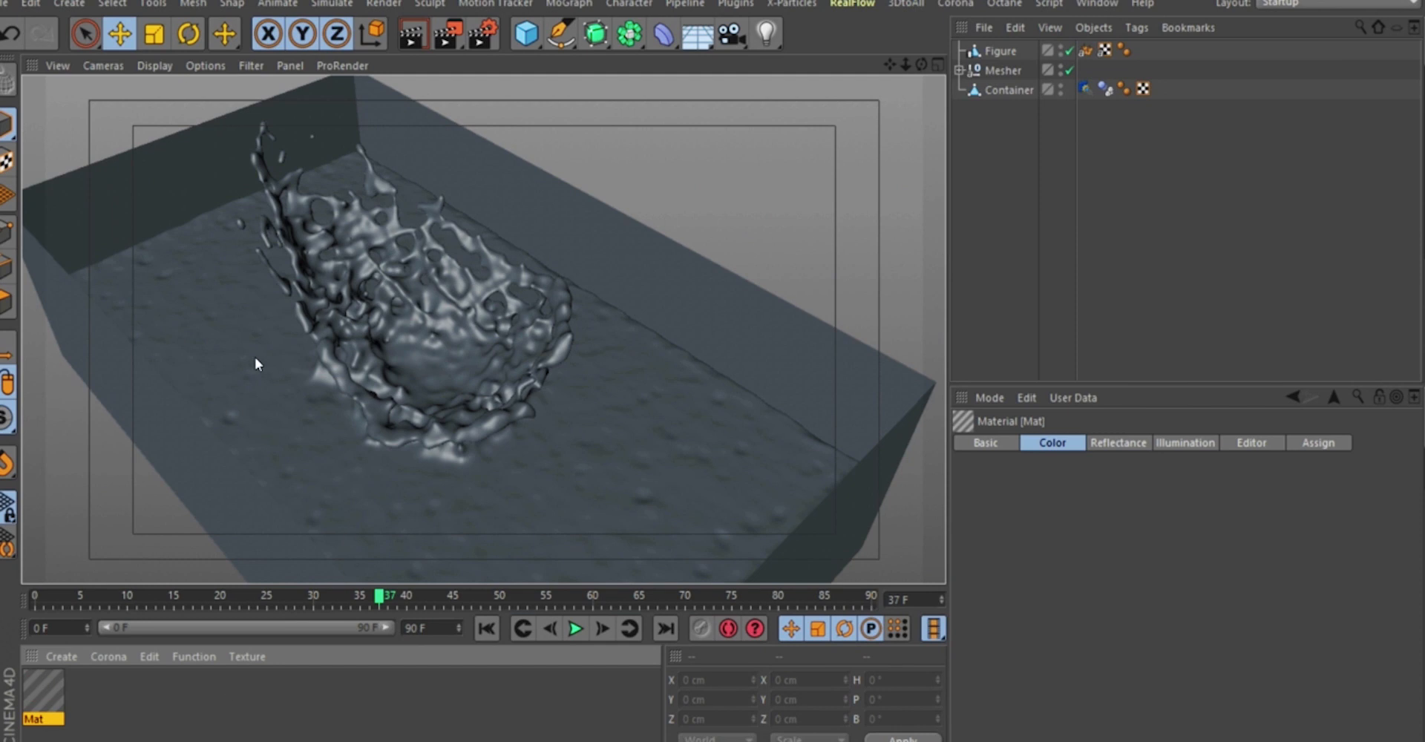
left_click_drag(231, 420, 231, 416)
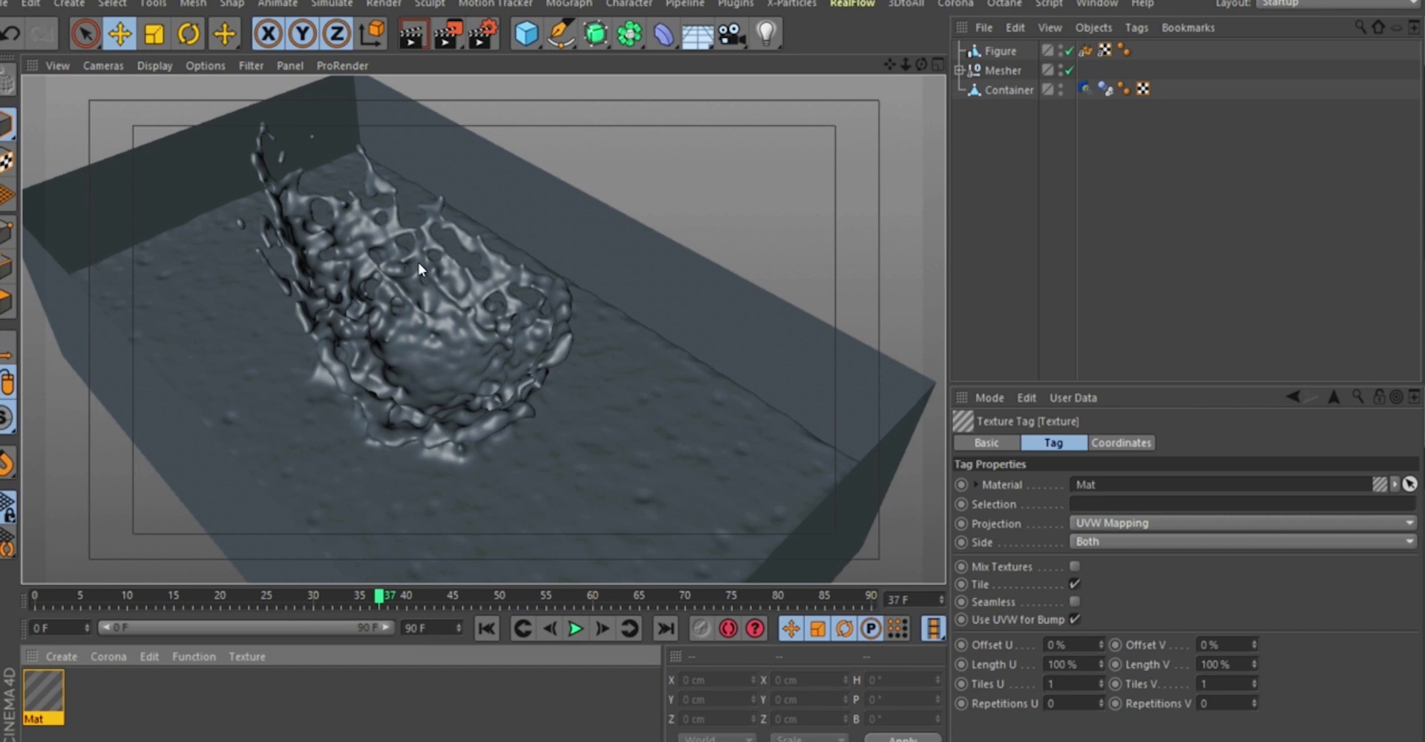
left_click_drag(418, 262, 229, 532, "alt")
mouse_move(392, 438)
left_mouse_down("alt")
mouse_move(169, 375)
mouse_move(439, 287)
mouse_move(621, 396)
mouse_move(230, 334)
mouse_move(407, 373)
mouse_move(454, 310)
mouse_move(435, 297)
mouse_move(188, 308)
mouse_move(92, 331)
mouse_move(422, 304)
mouse_move(370, 373)
mouse_move(386, 400)
mouse_move(471, 420)
mouse_move(407, 460)
mouse_move(455, 375)
mouse_move(412, 426)
mouse_move(486, 336)
mouse_move(449, 323)
mouse_move(380, 389)
mouse_move(408, 426)
mouse_move(437, 280)
mouse_move(207, 410)
mouse_move(455, 366)
mouse_move(491, 417)
left_mouse_up("alt")
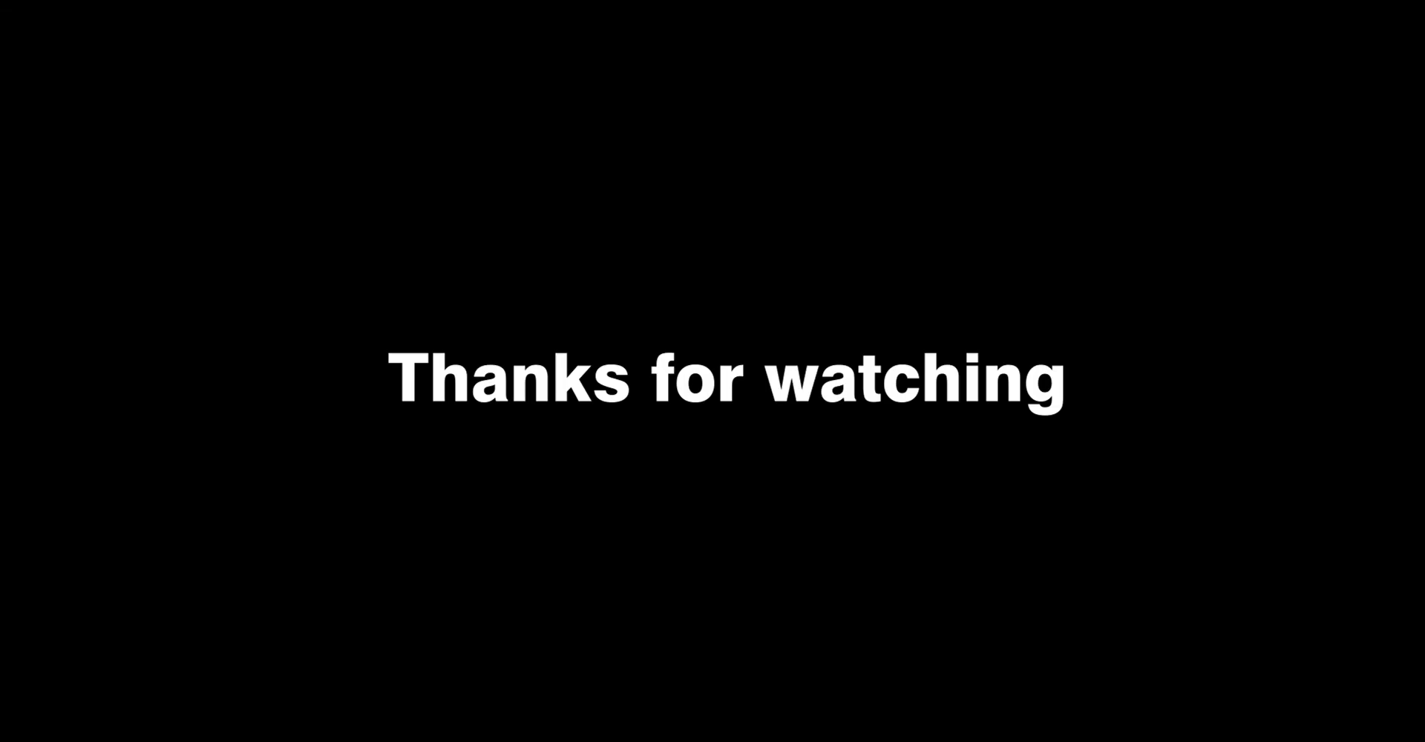